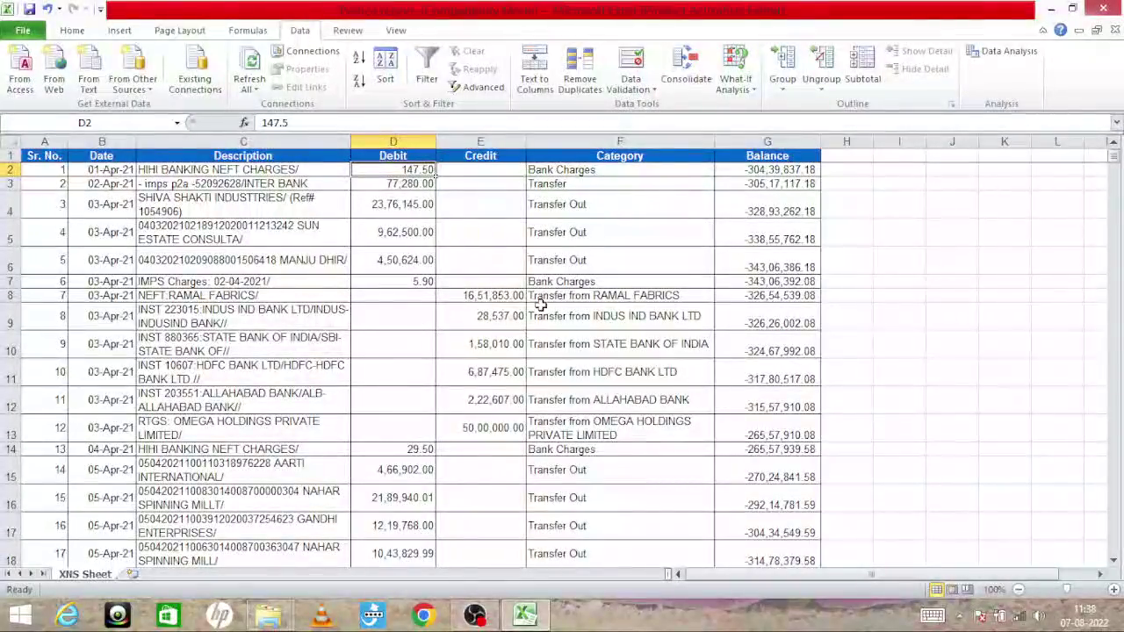
Browse the transaction descriptions in column C, then return to the top of the sheet.
left_click(231, 337)
key("Down")
key("Down")
key("Down")
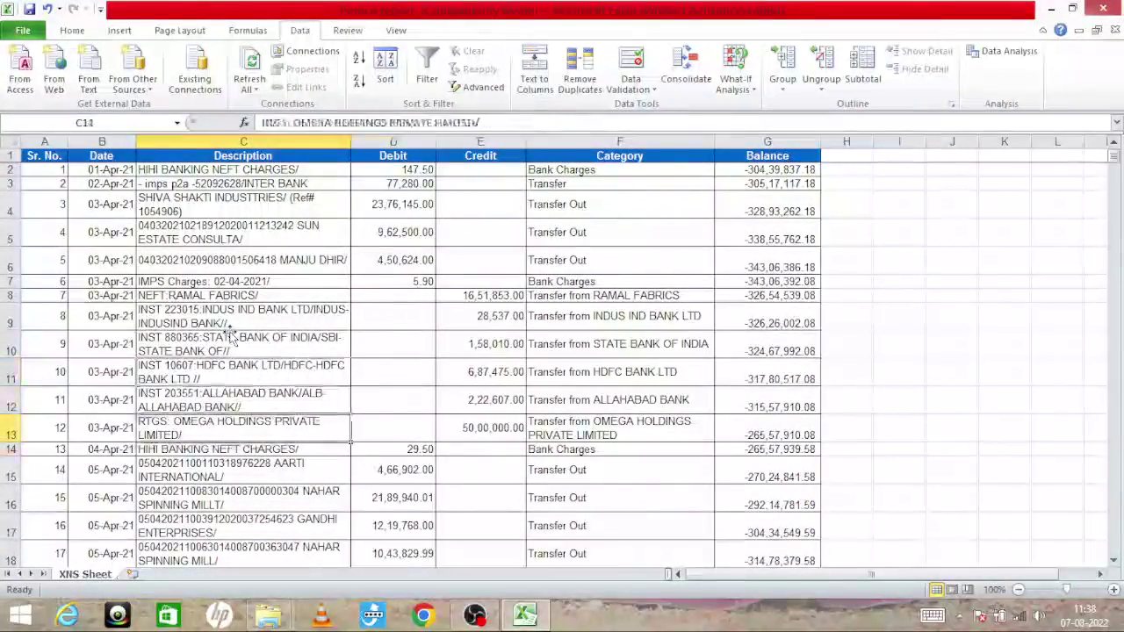
key("Page_Down")
key("Page_Down")
key("Up")
key("Page_Up")
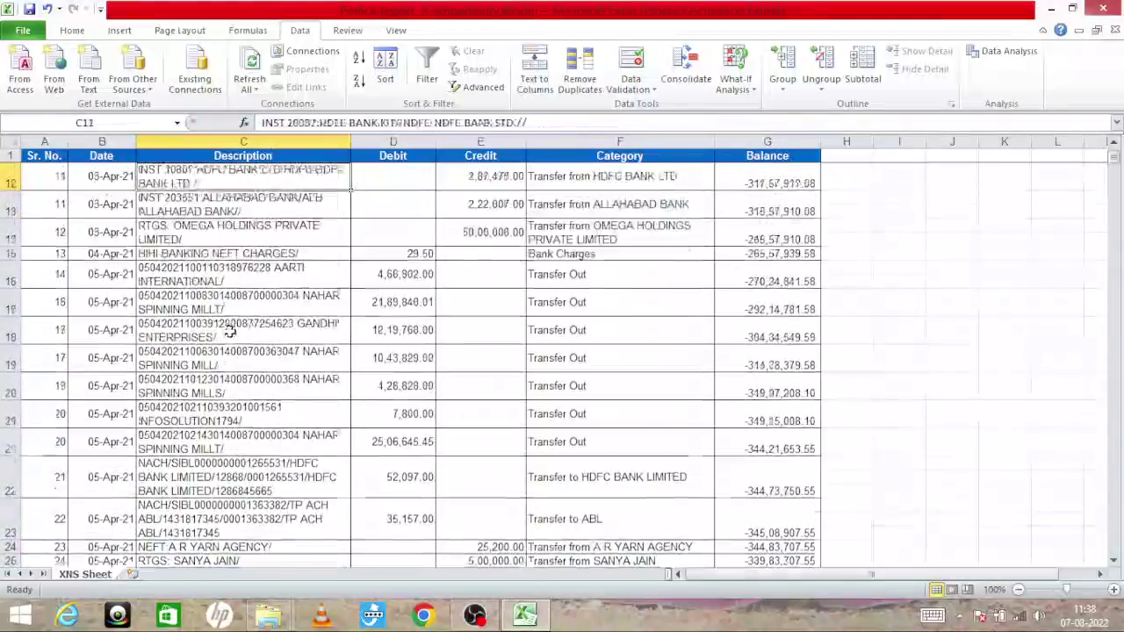
key("ctrl+Up")
key("Down")
key("Down")
key("Down")
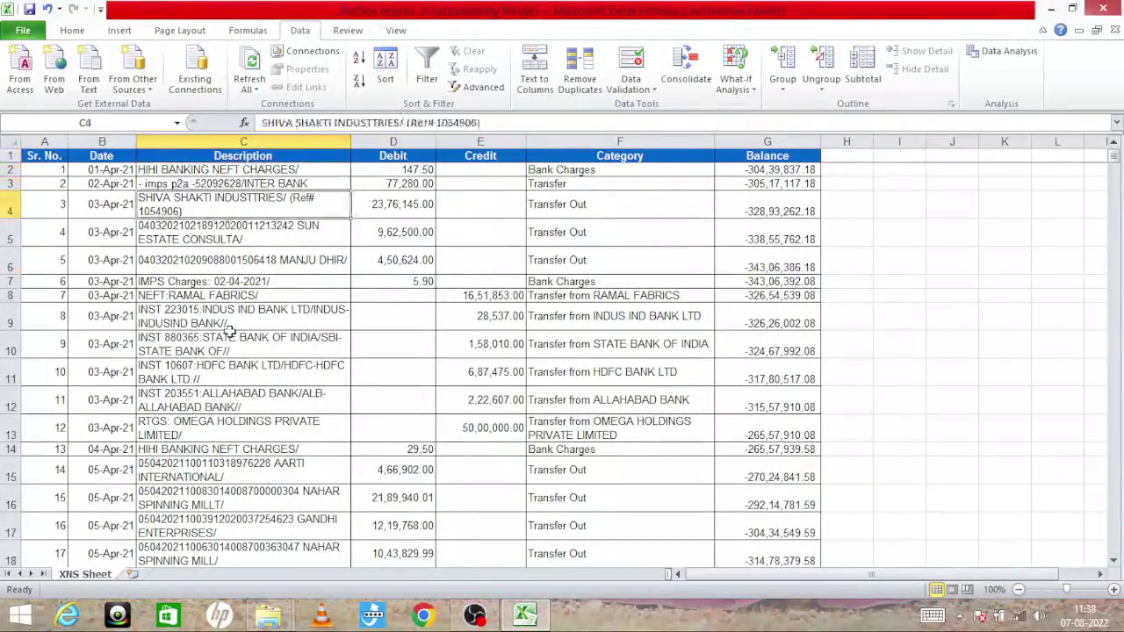
key("Down")
key("Down")
key("Down")
key("Down")
key("Down")
key("Down")
key("Down")
key("Down")
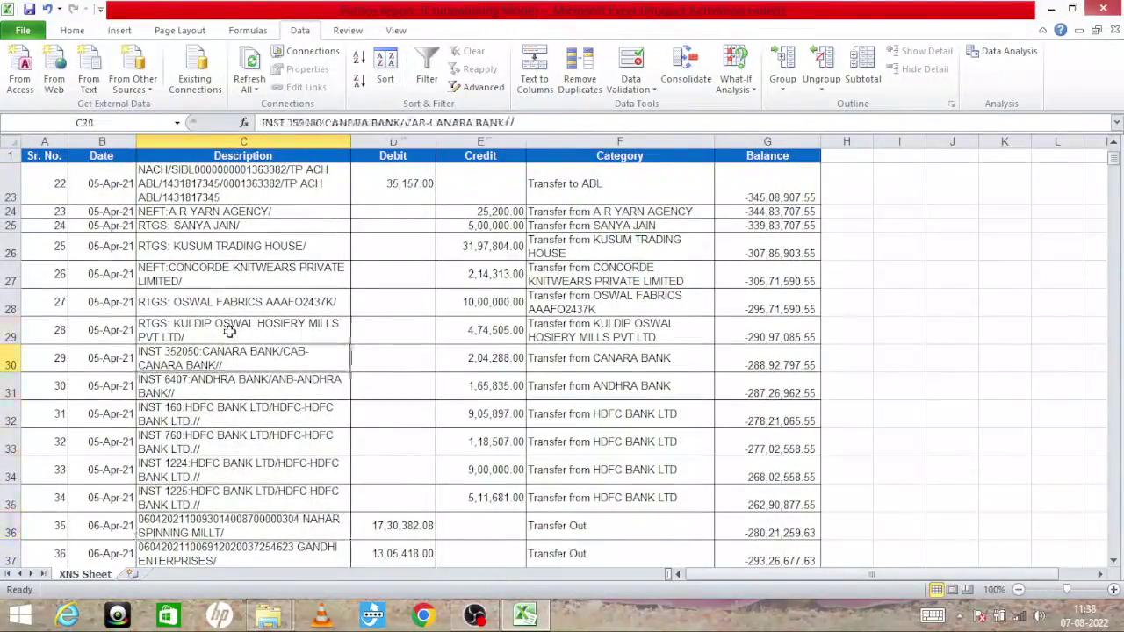
key("Up")
key("Up")
key("Up")
key("Up")
key("Up")
key("Up")
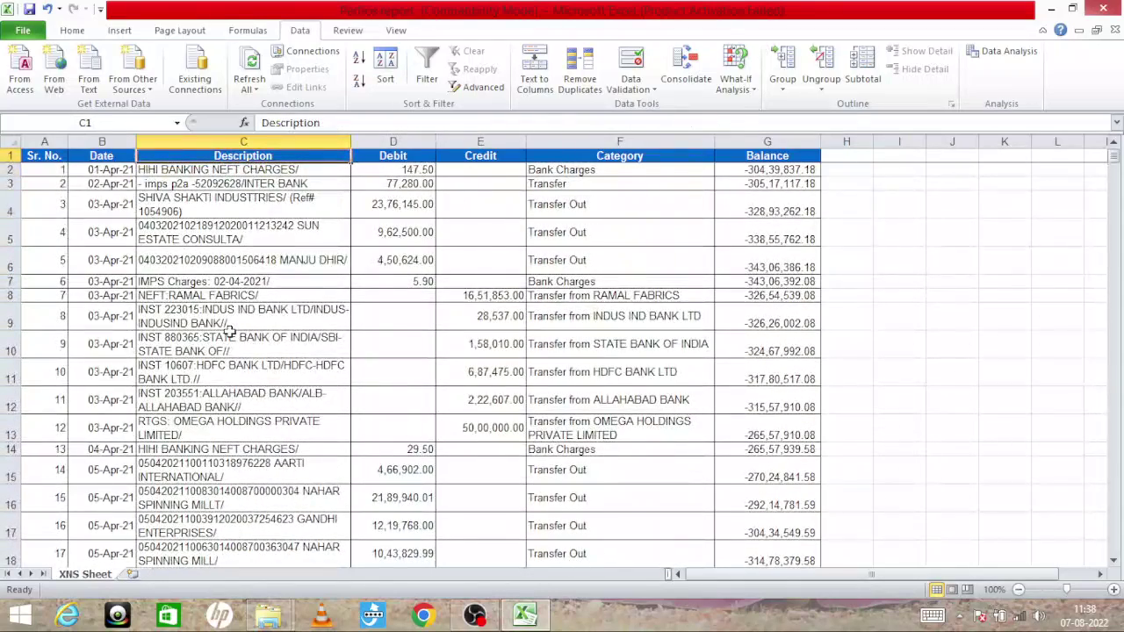
key("Down")
key("Down")
key("Down")
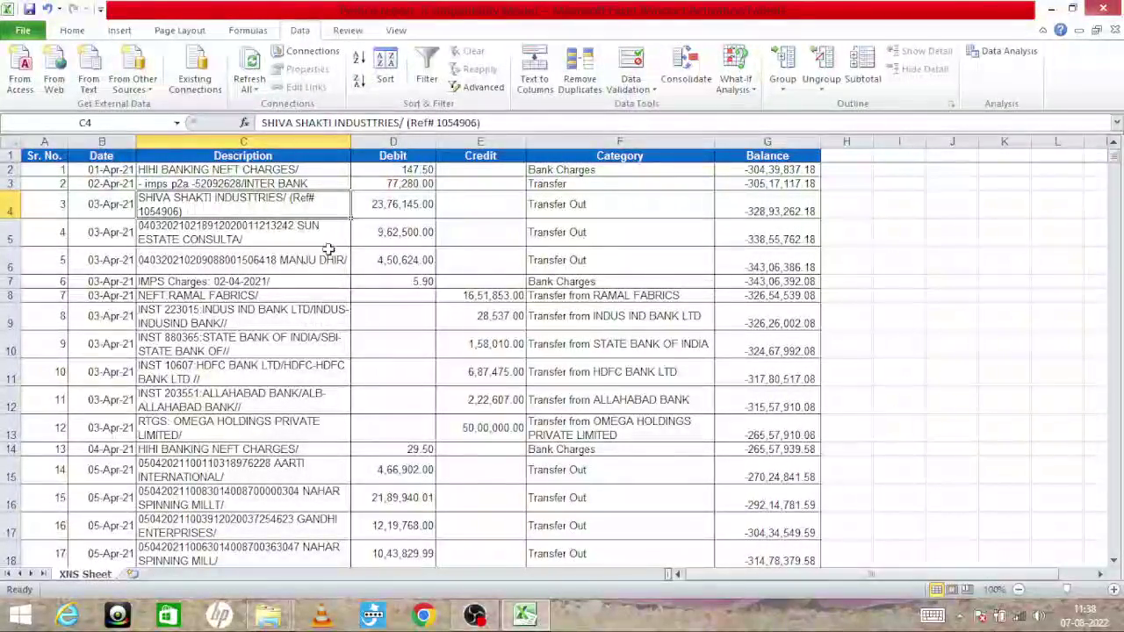
Inspect the first transactions' fields, from serial number across to Debit, Credit and Category in row 3.
left_click(256, 253)
key("Left")
key("Left")
key("Up")
key("Up")
key("Up")
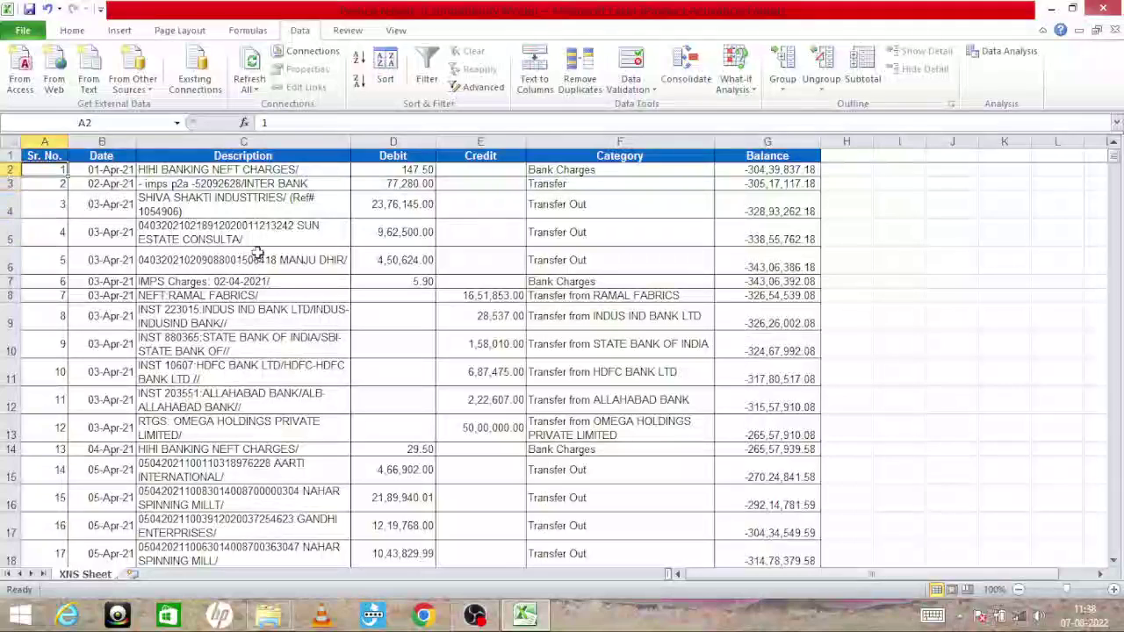
key("Right")
key("Right")
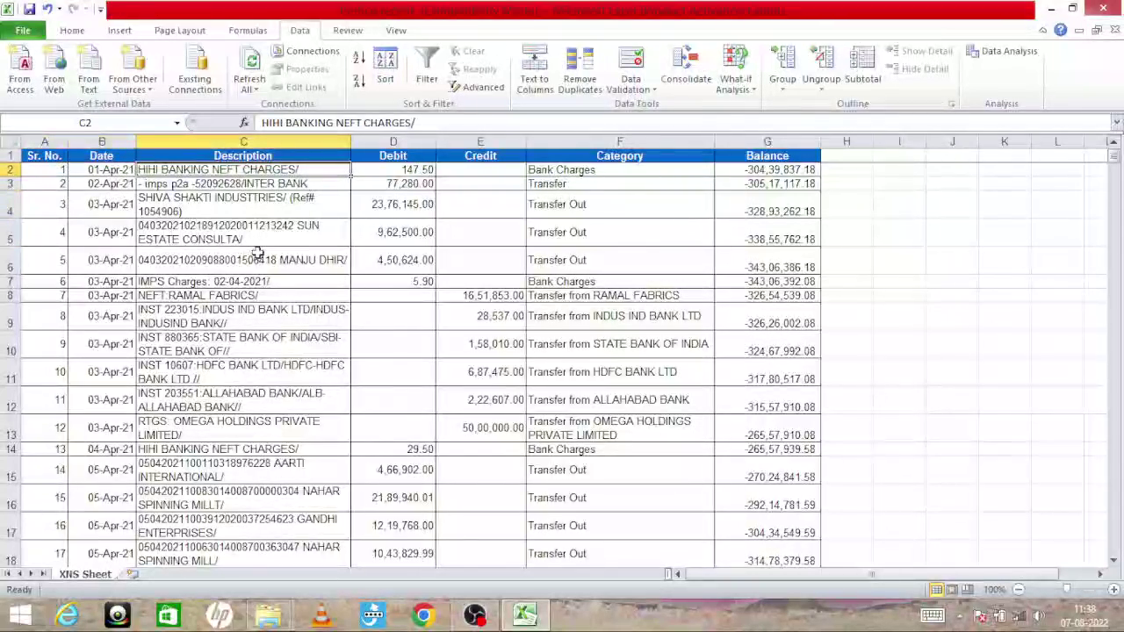
key("Up")
key("Down")
key("Down")
key("Down")
key("Down")
key("Down")
key("Down")
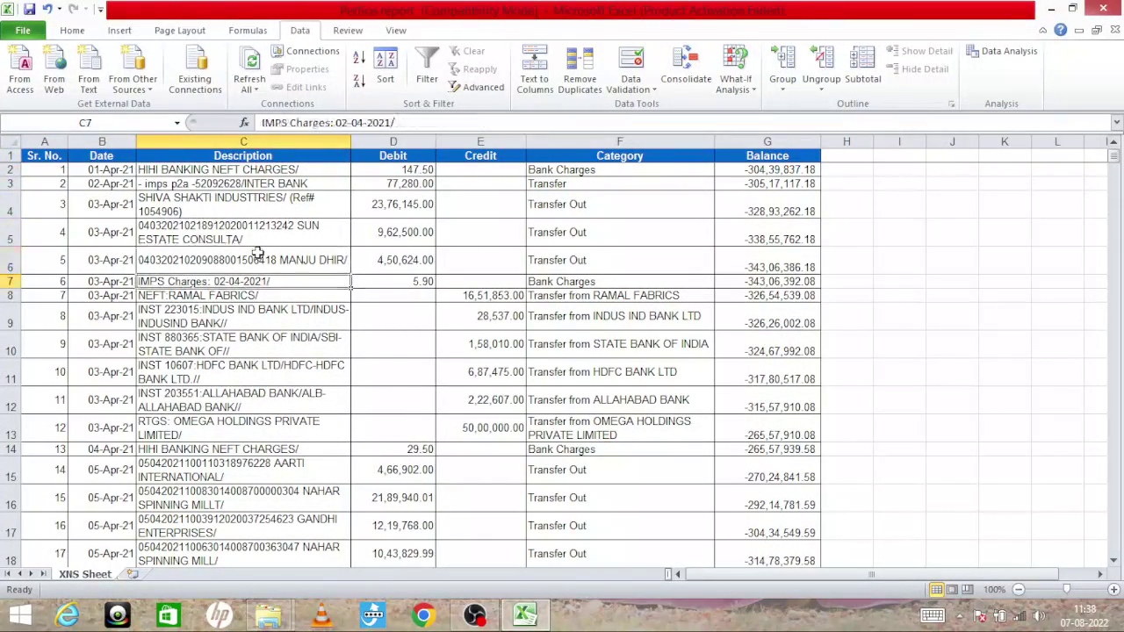
key("Down")
key("Up")
key("Up")
key("Up")
key("Up")
key("Up")
key("Right")
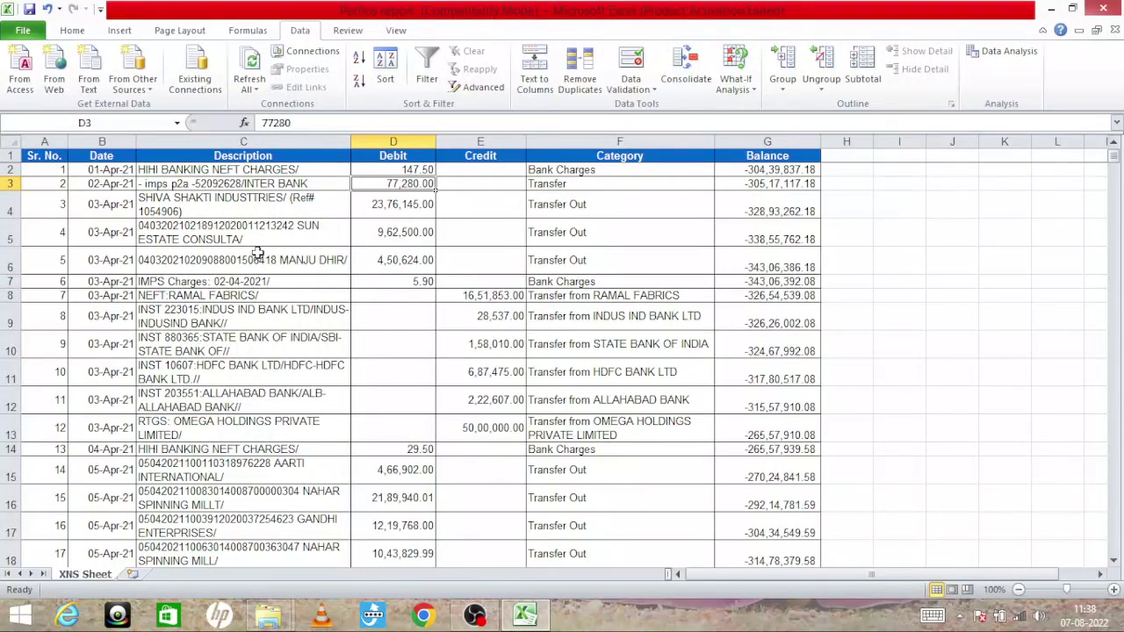
key("Right")
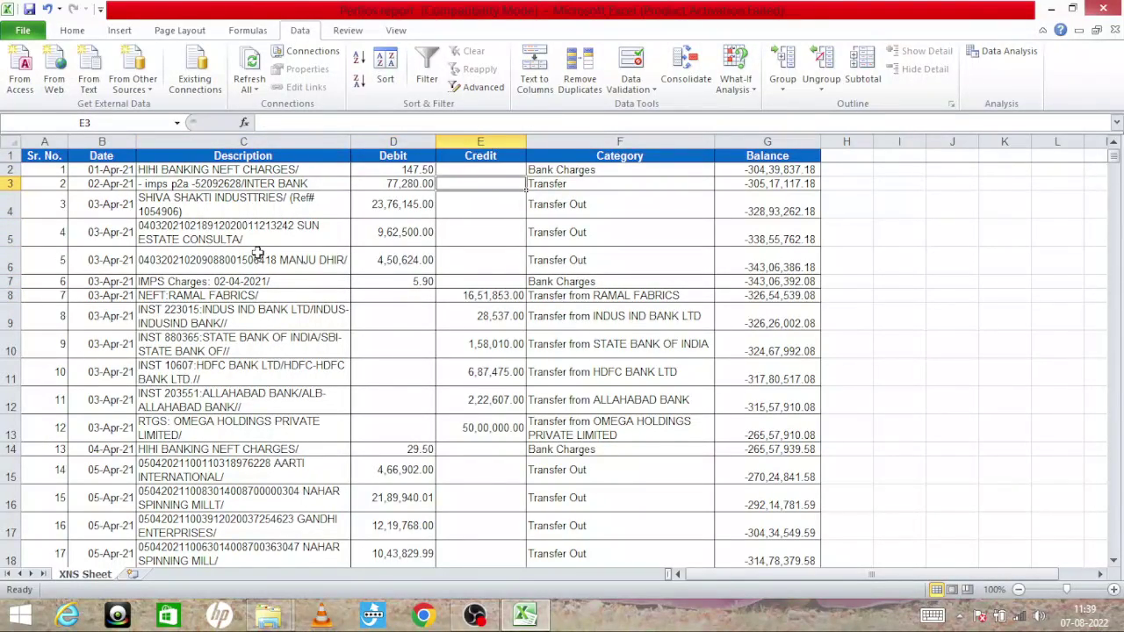
key("Right")
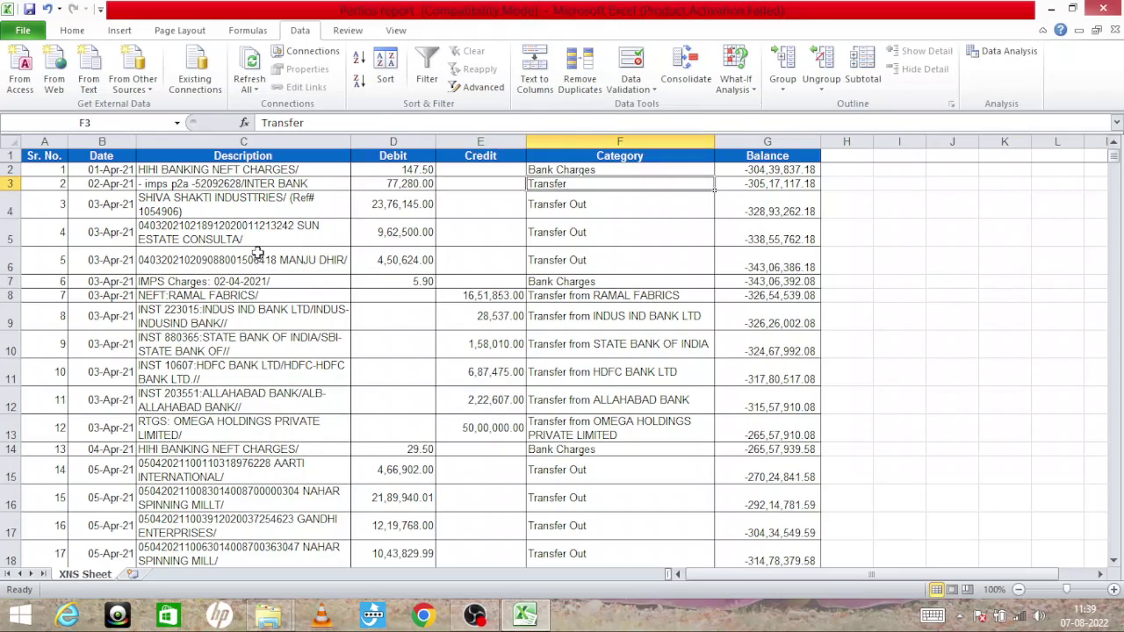
Review the Category entries and the running-balance formulas in column G.
key("Down")
key("Down")
key("Down")
key("Up")
key("Up")
key("Up")
key("Down")
key("Down")
key("Down")
key("Down")
key("Down")
key("Down")
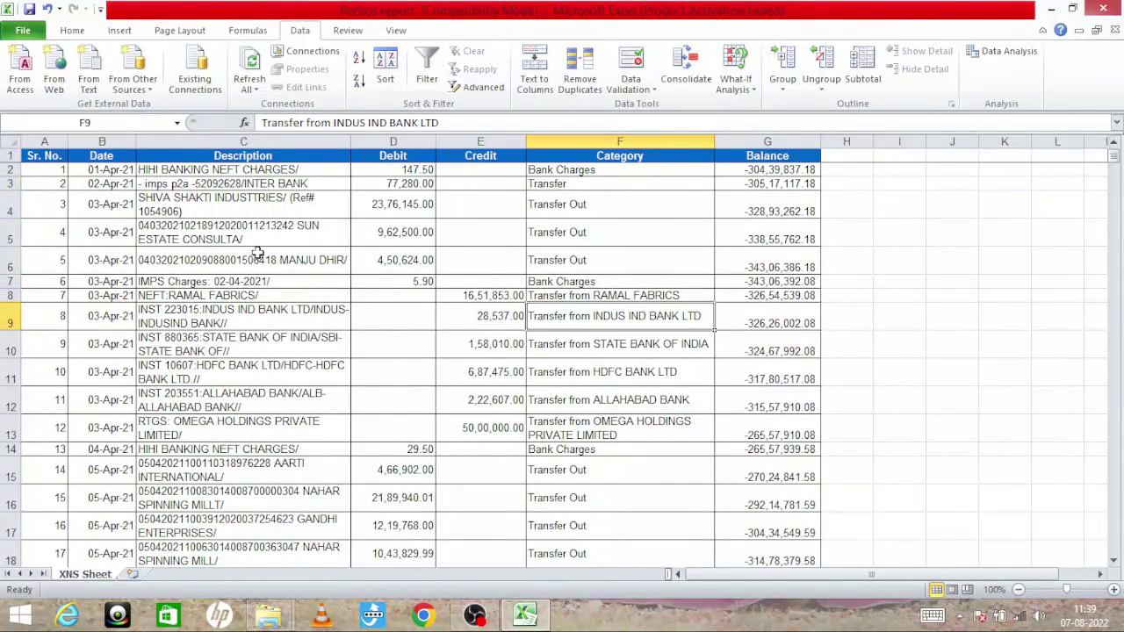
key("Down")
key("Down")
key("Down")
key("Down")
key("Up")
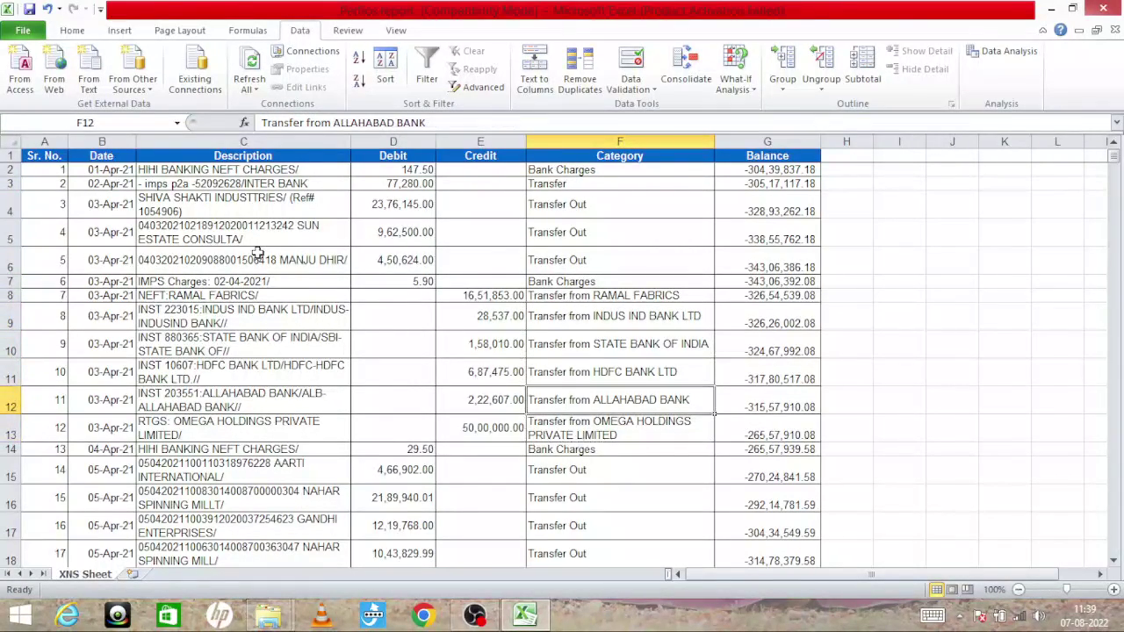
key("Up")
key("Right")
key("Up")
key("Up")
key("Up")
key("Up")
key("Down")
key("Down")
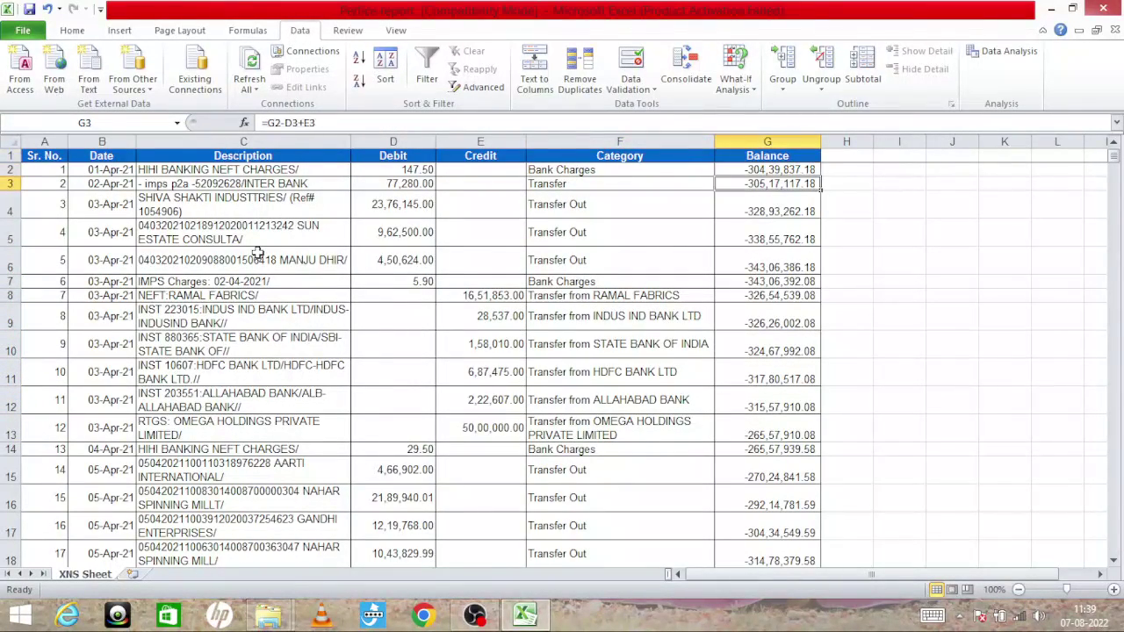
key("Down")
key("Down")
key("Down")
key("Down")
key("Down")
key("Down")
key("Down")
key("Down")
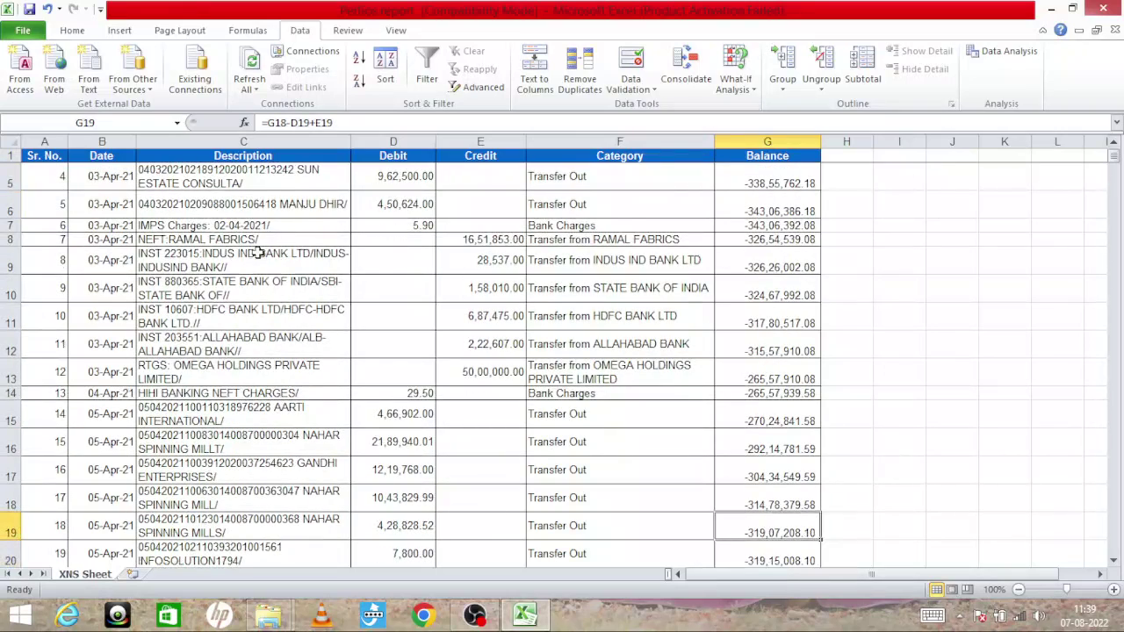
key("Up")
key("Up")
key("Up")
key("Up")
key("Up")
key("Up")
key("Down")
key("Down")
key("Down")
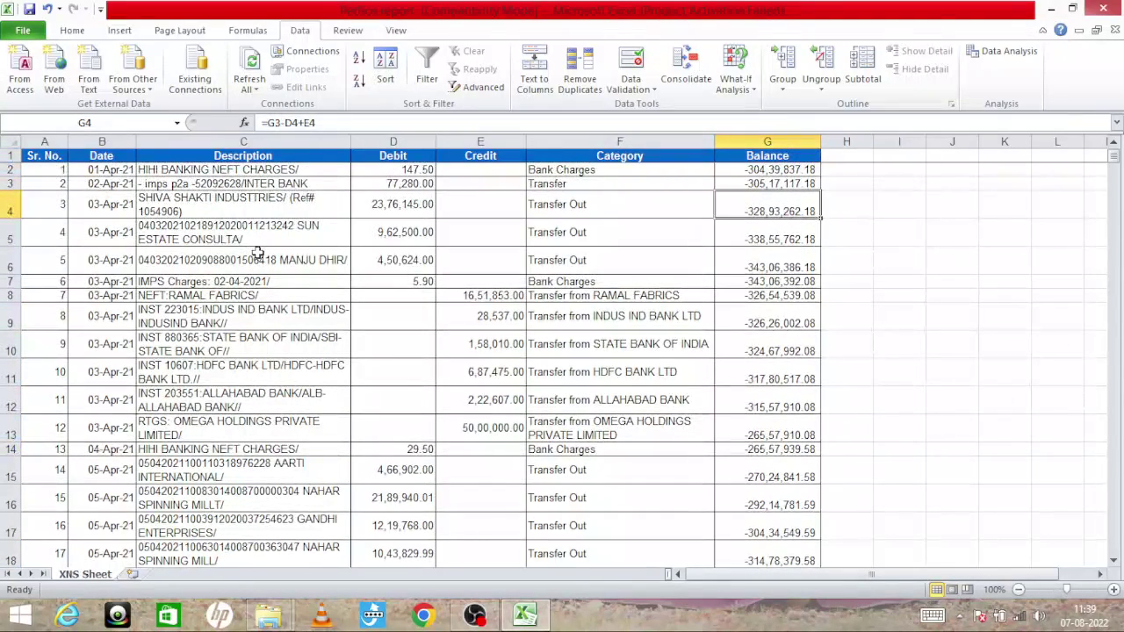
key("Down")
Check the Debit amounts, including the 5.90 charge, and the empty Credit cell in row 4.
key("Left")
key("Left")
key("Left")
key("Right")
key("Left")
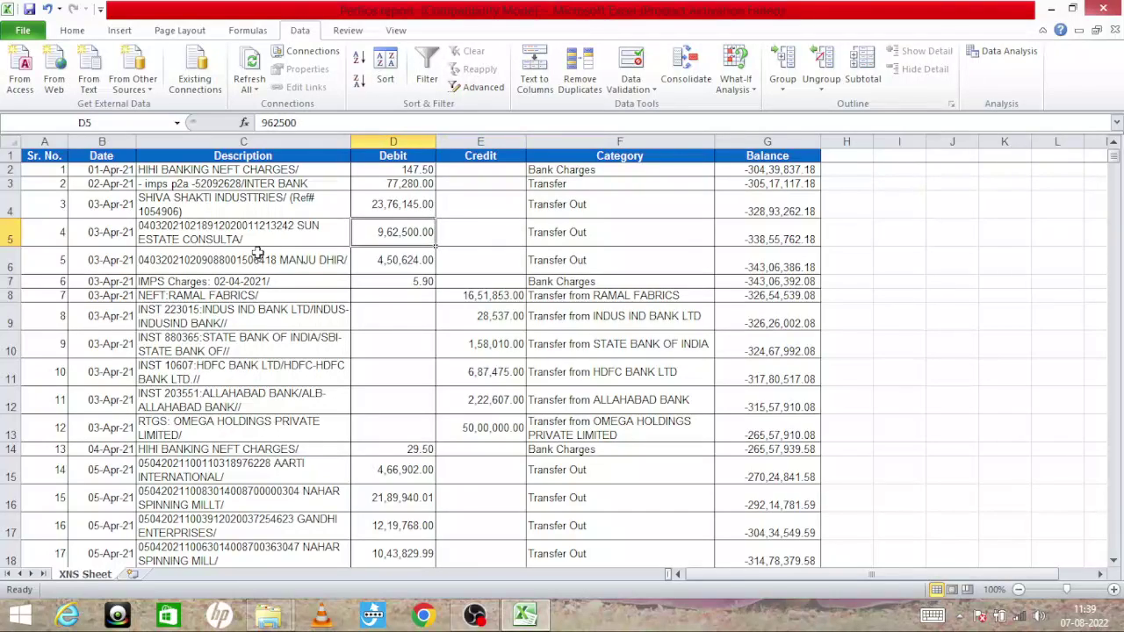
key("Down")
key("Down")
key("Down")
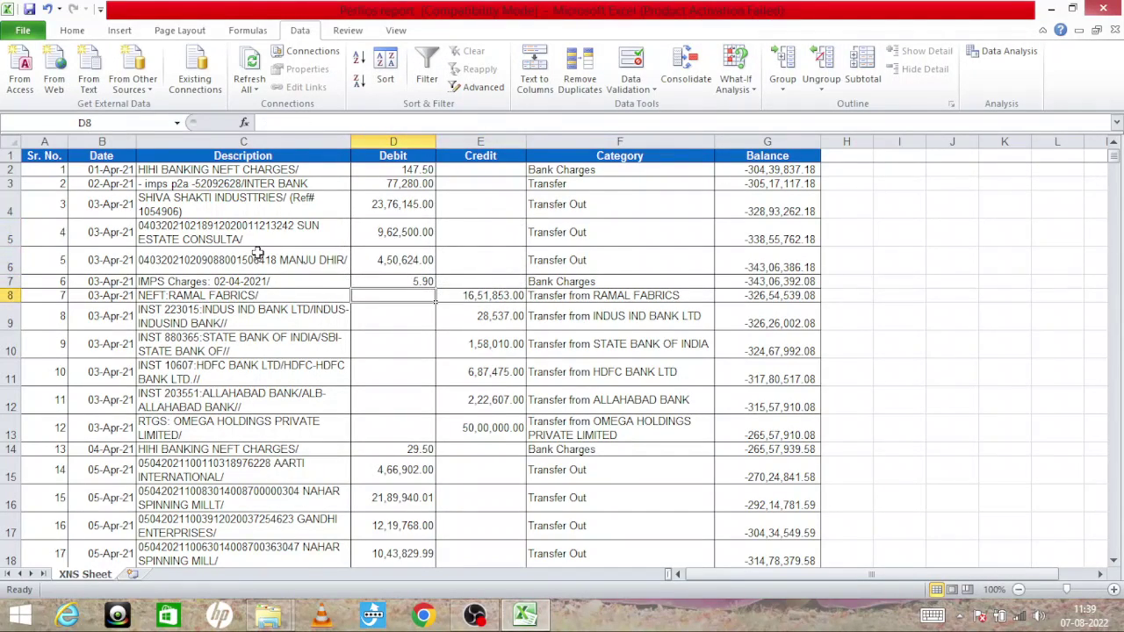
key("Down")
key("Down")
key("Down")
key("Down")
key("Down")
key("Down")
key("Down")
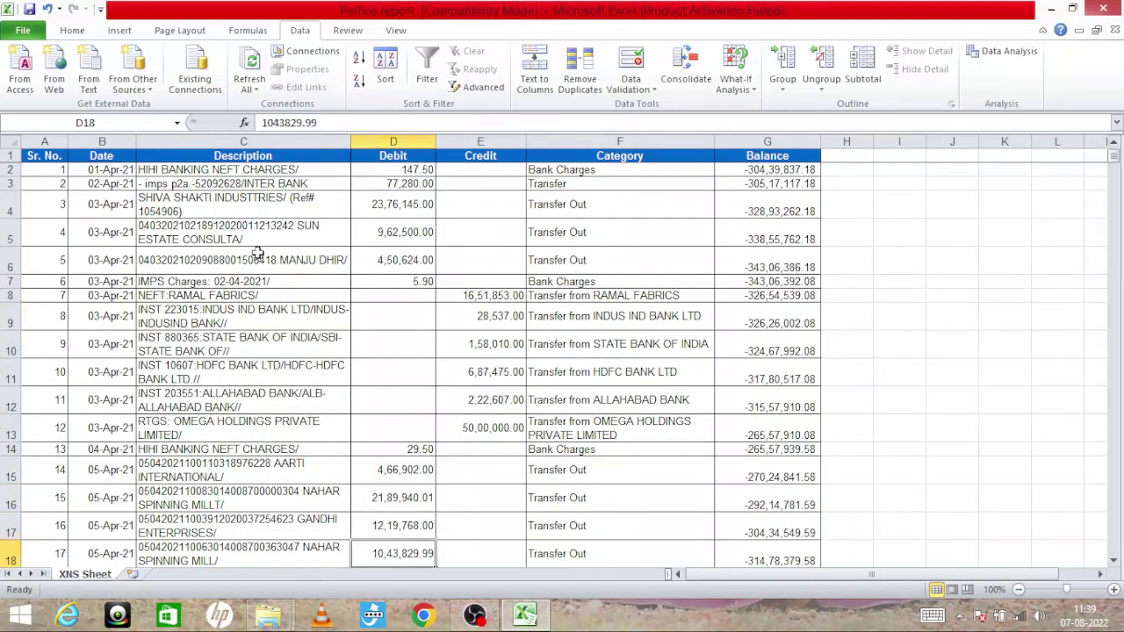
key("Down")
key("Down")
key("Up")
key("Up")
key("Up")
key("Up")
key("Up")
key("Up")
key("Up")
key("Up")
key("Up")
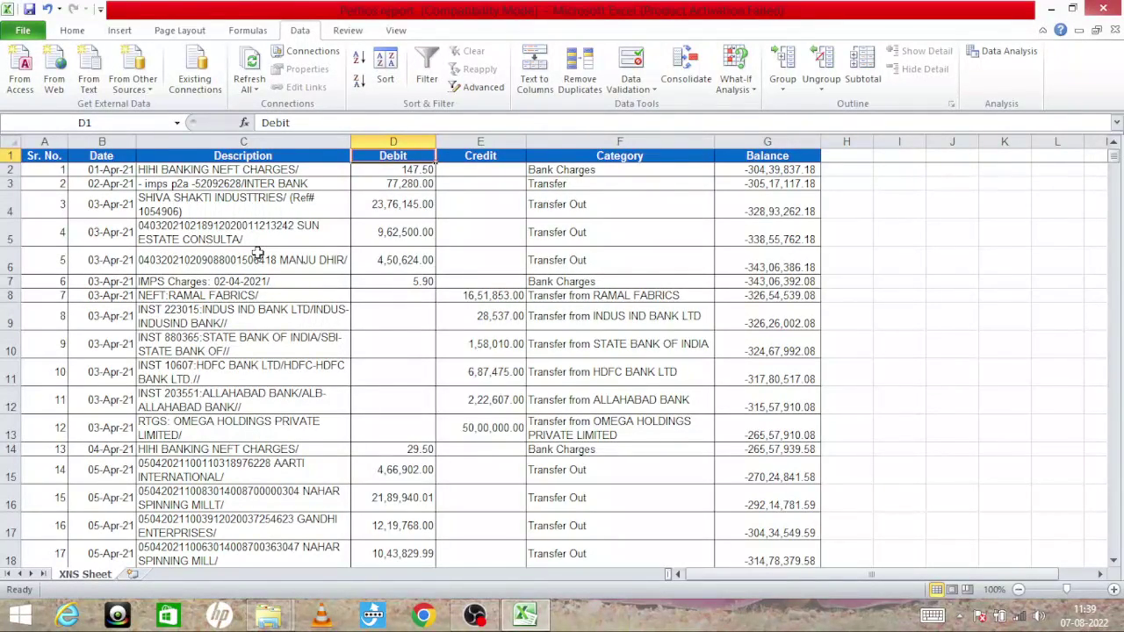
left_click(364, 281)
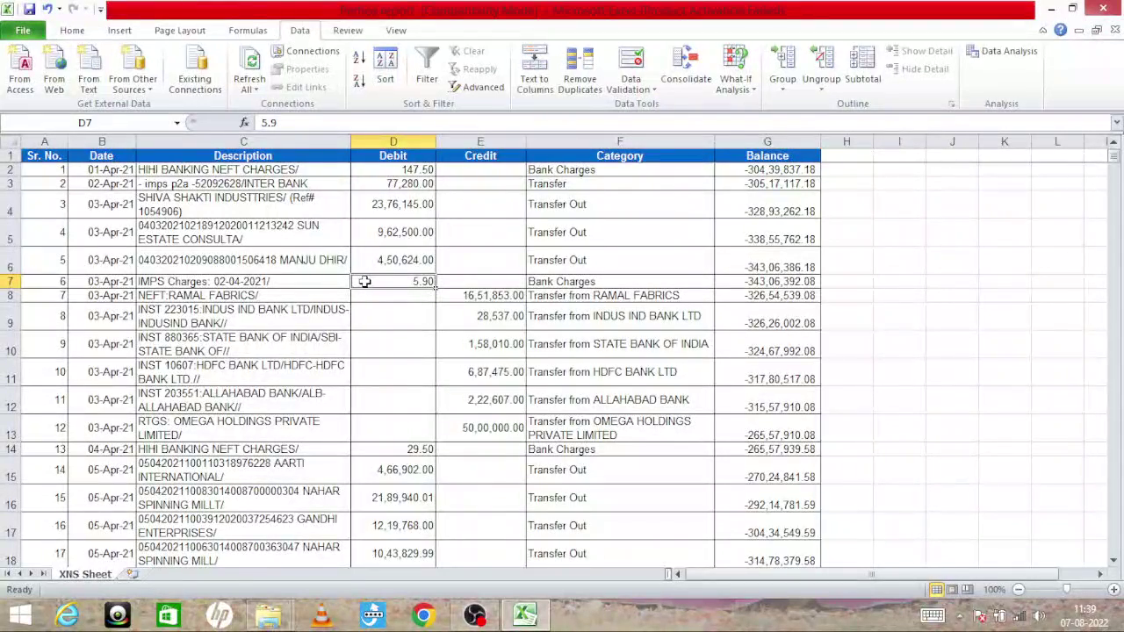
key("Down")
key("Right")
key("Right")
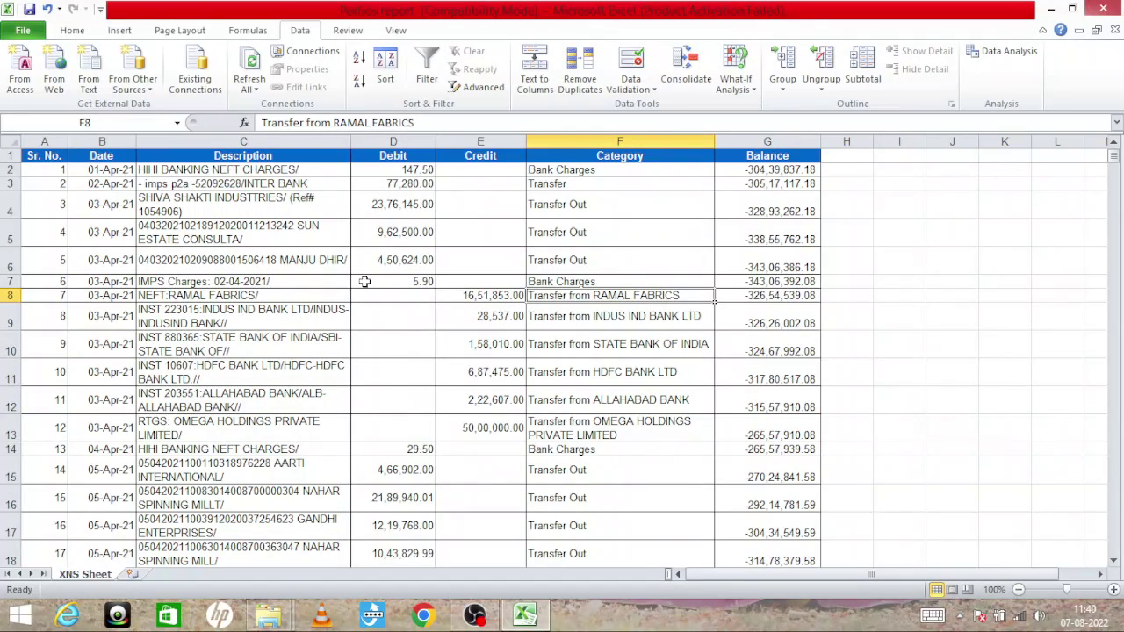
left_click(529, 268)
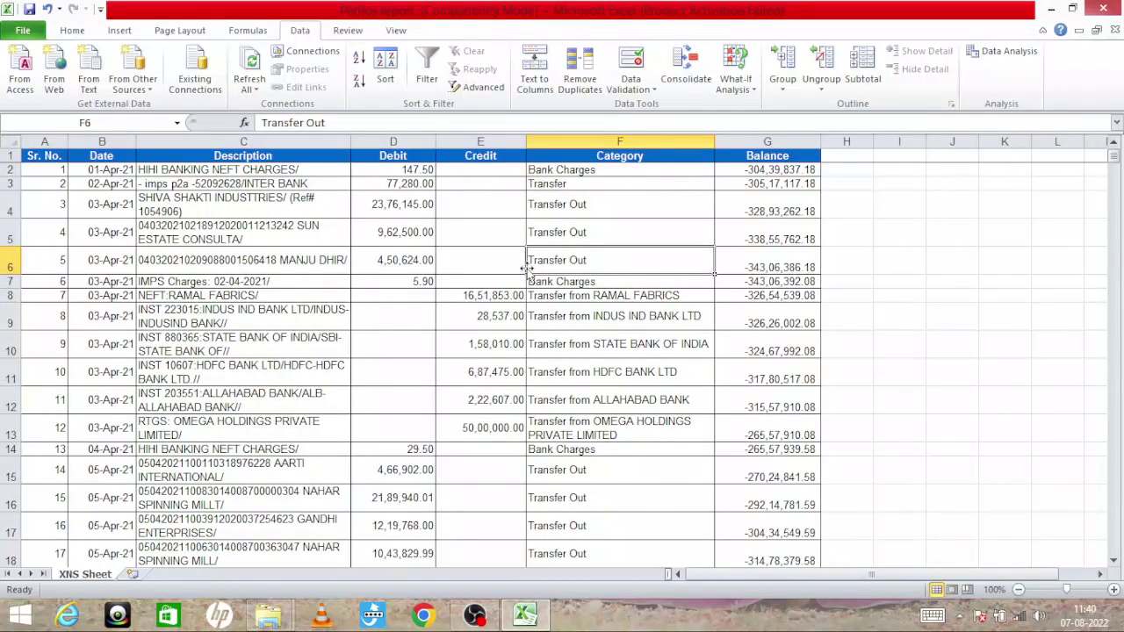
left_click(403, 209)
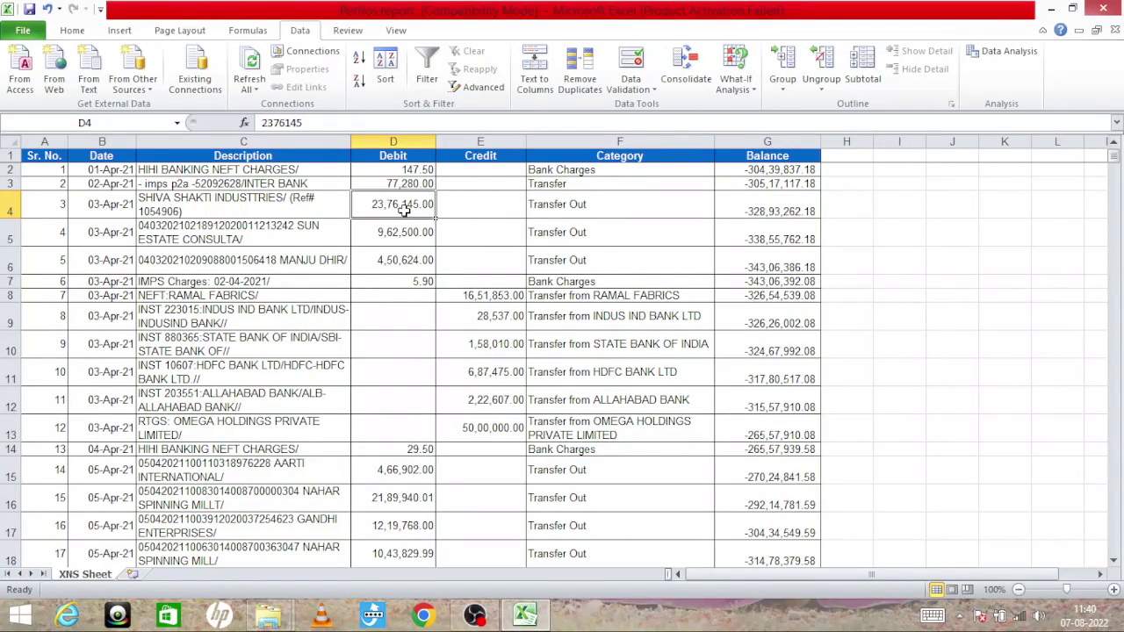
key("Right")
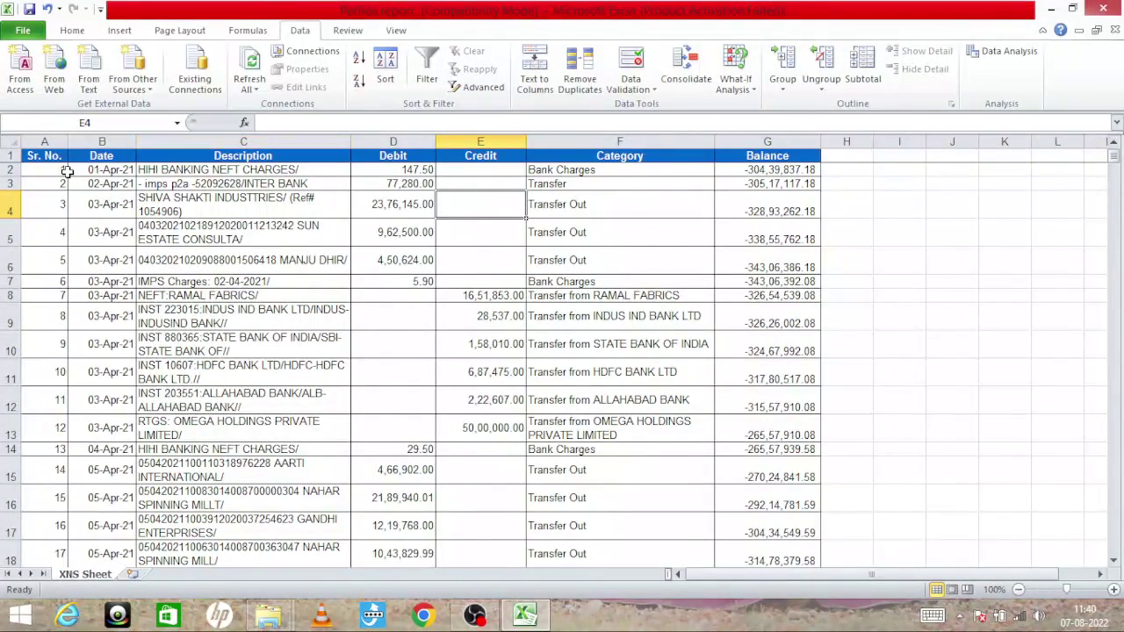
Select the header row and turn on column filters for the transaction table.
left_click(6, 156)
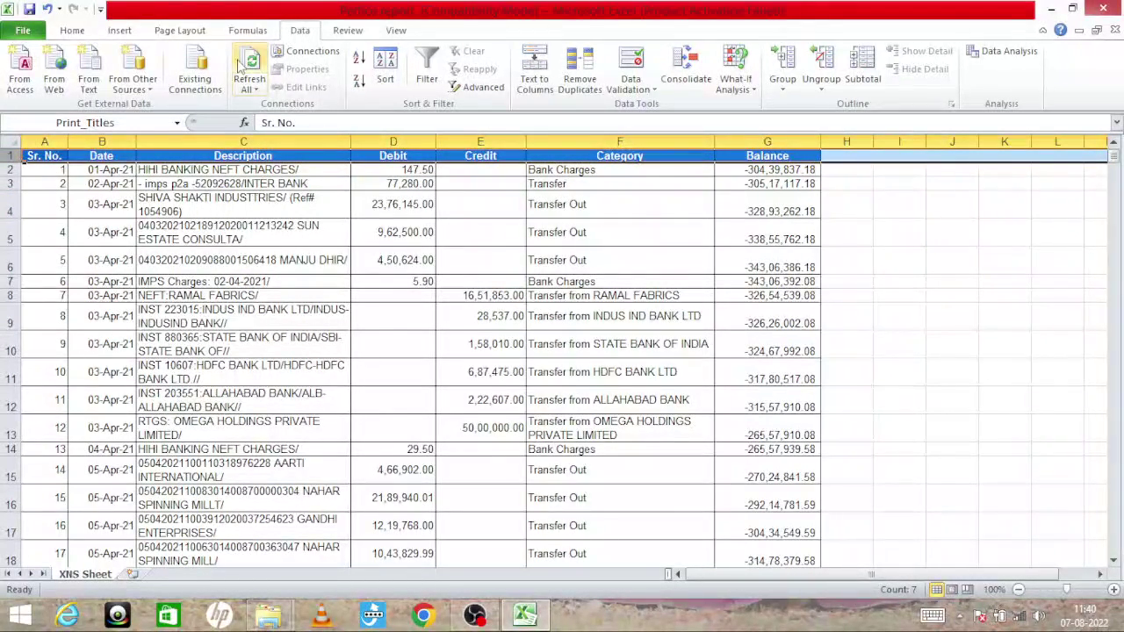
left_click(438, 84)
left_click(522, 270)
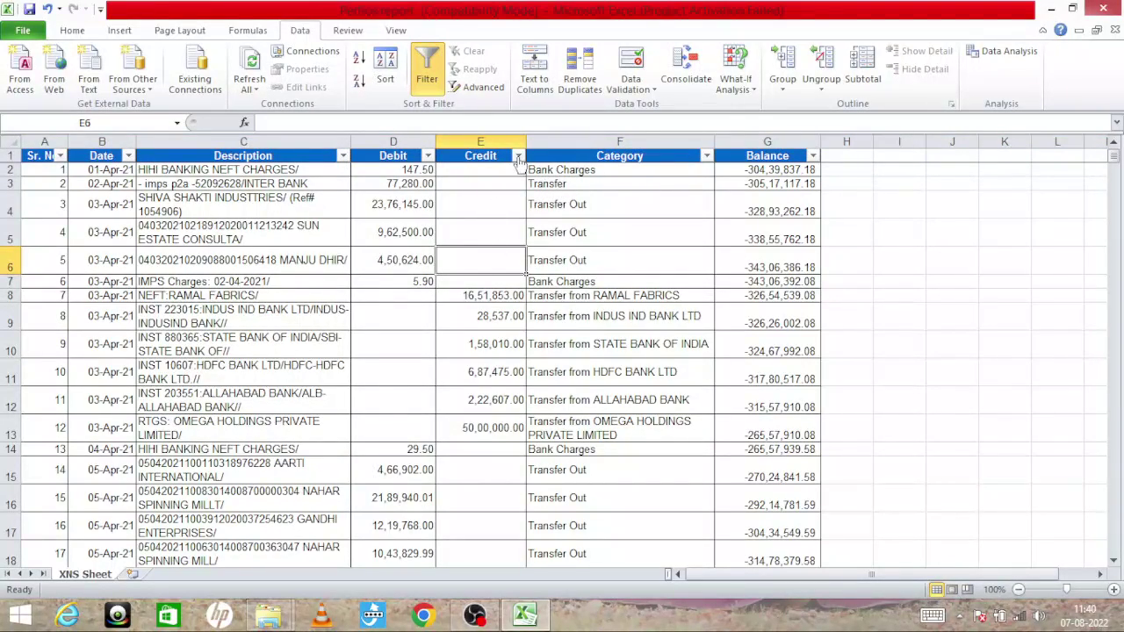
Filter the Credit column to exclude (Blanks), leaving 1242 of 2950 records.
left_click(518, 157)
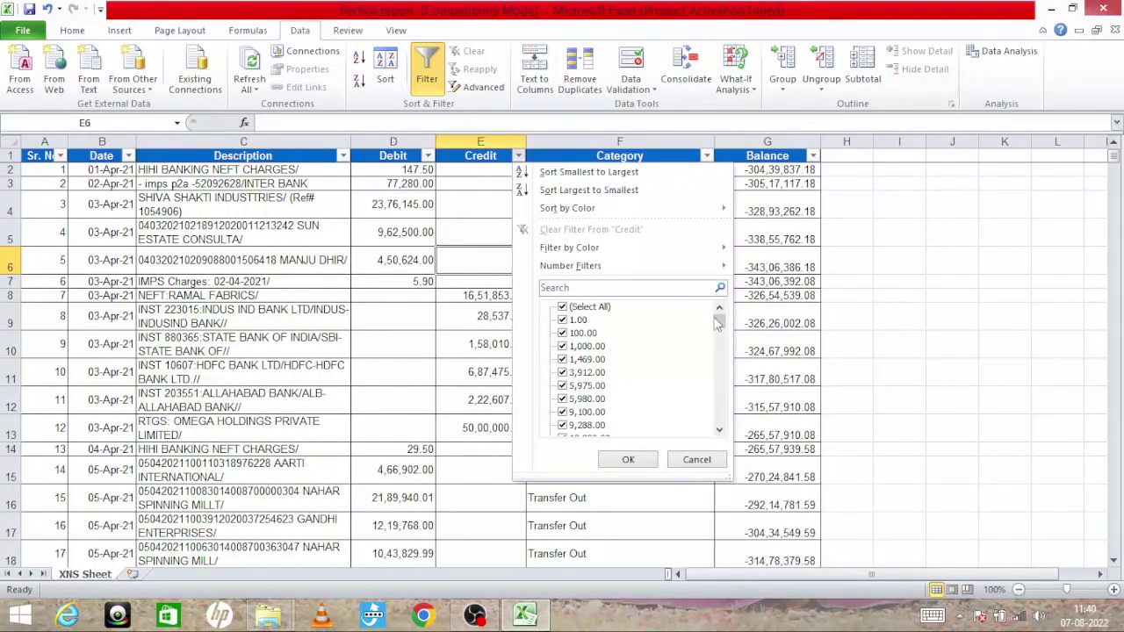
left_click_drag(720, 327, 720, 436)
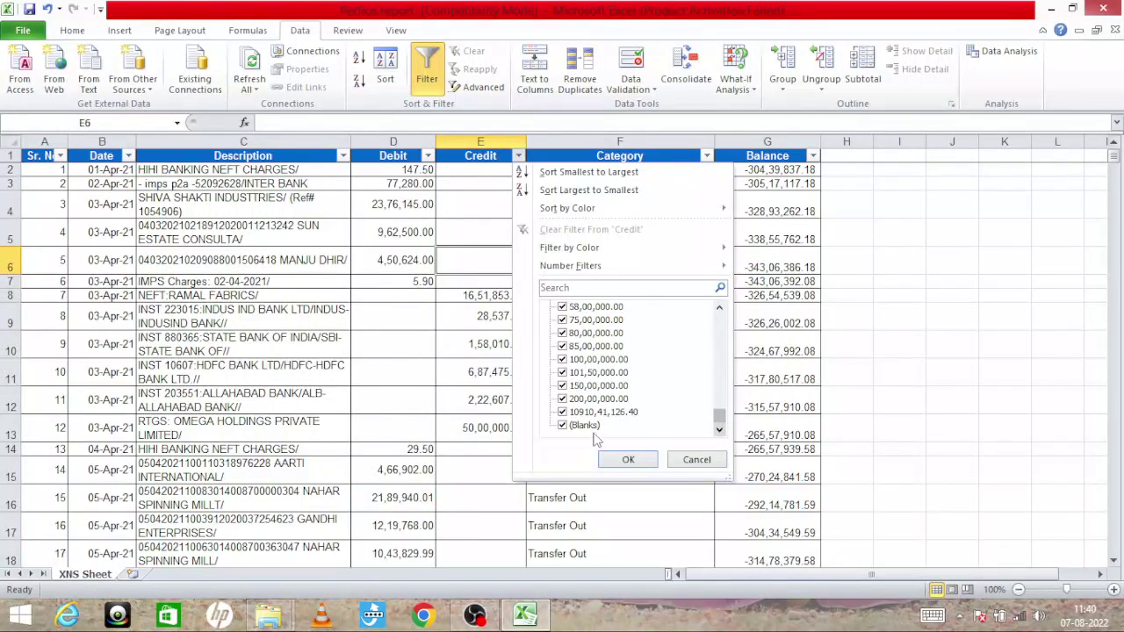
left_click(583, 424)
left_click(628, 459)
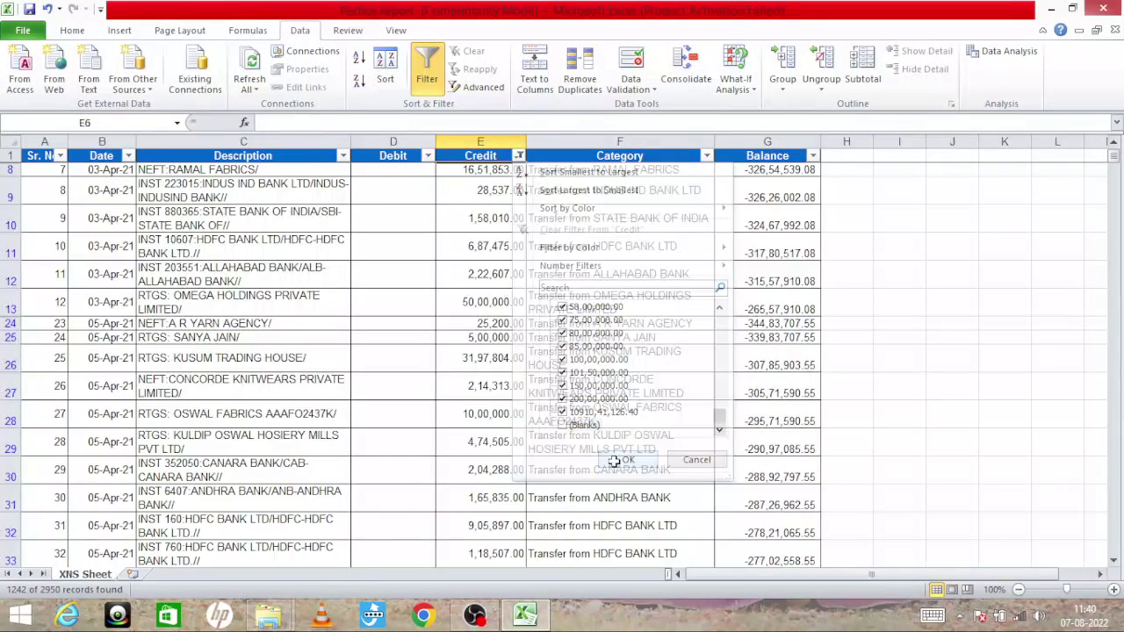
Select the filtered table from the header row through row 2950 across A–G and copy it.
left_click(474, 239)
key("Up")
key("Up")
key("Up")
key("Up")
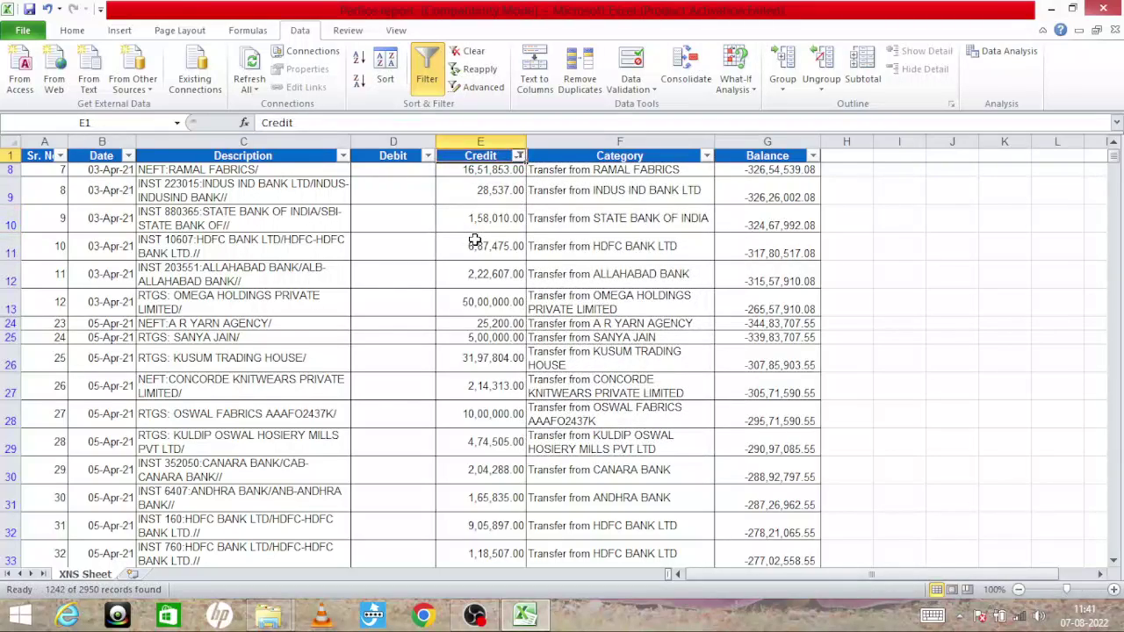
key("Down")
key("Down")
key("Down")
key("Down")
key("Down")
key("Down")
key("Up")
key("Up")
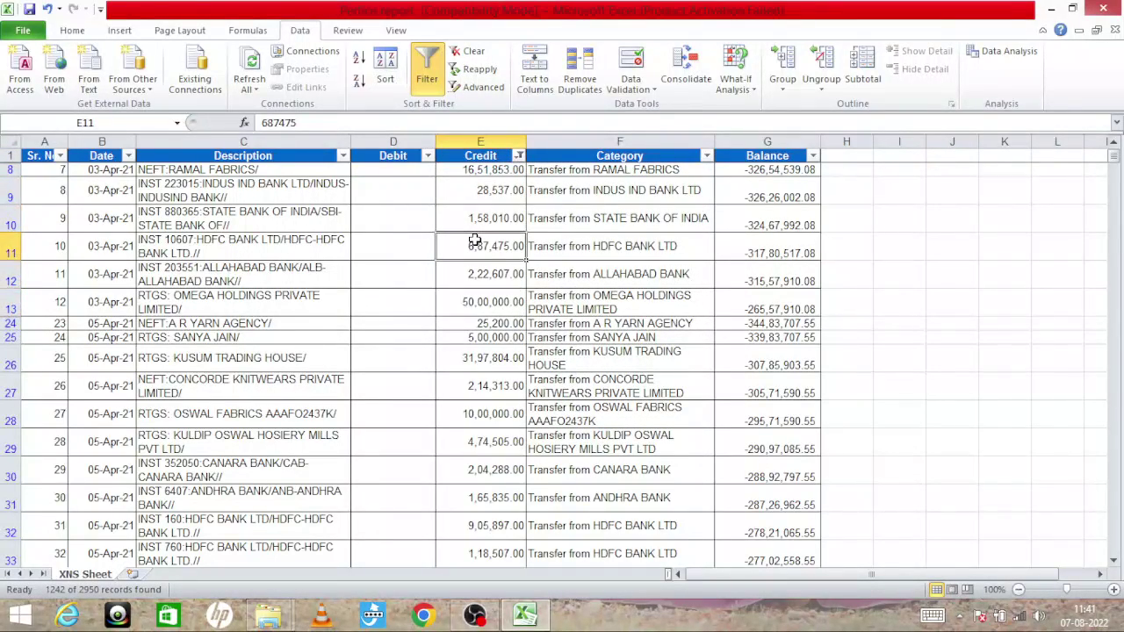
key("Up")
key("Up")
key("Up")
key("Left")
key("Up")
key("Left")
key("Left")
key("Left")
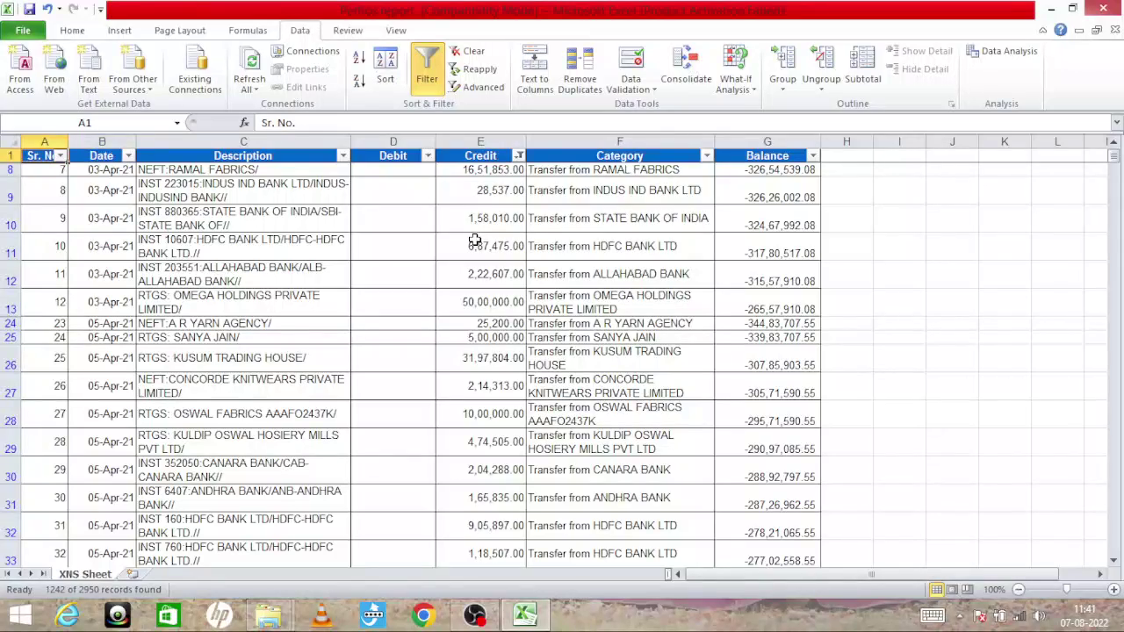
key("shift+Right")
key("shift+Right")
key("shift+Right")
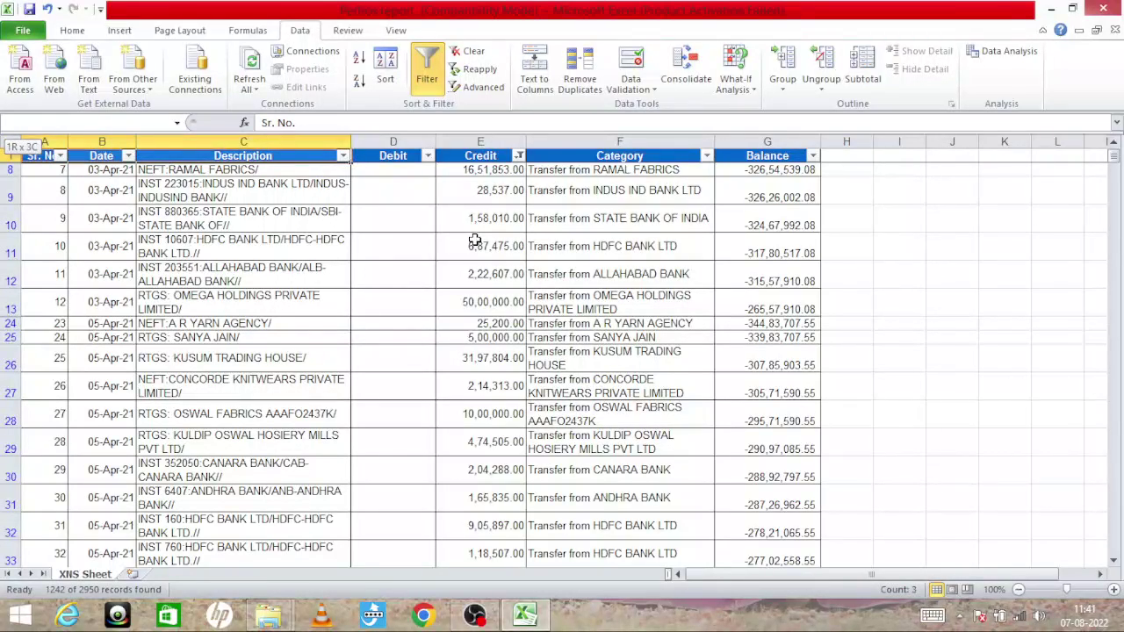
key("shift+Right")
key("shift+Right")
key("shift+Right")
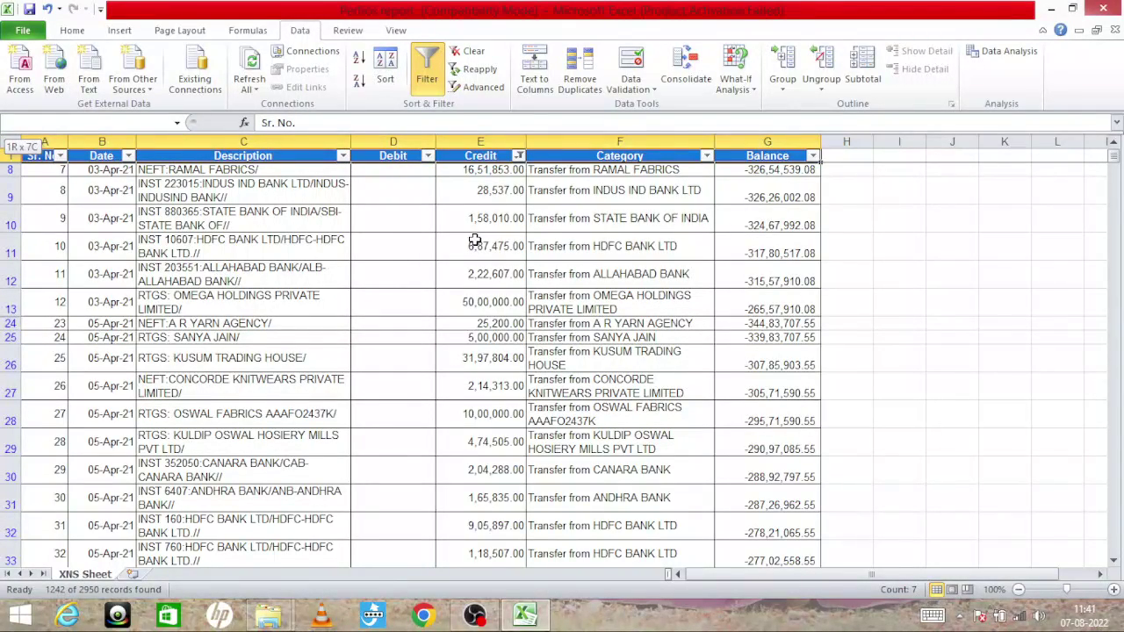
key("ctrl+shift+Down")
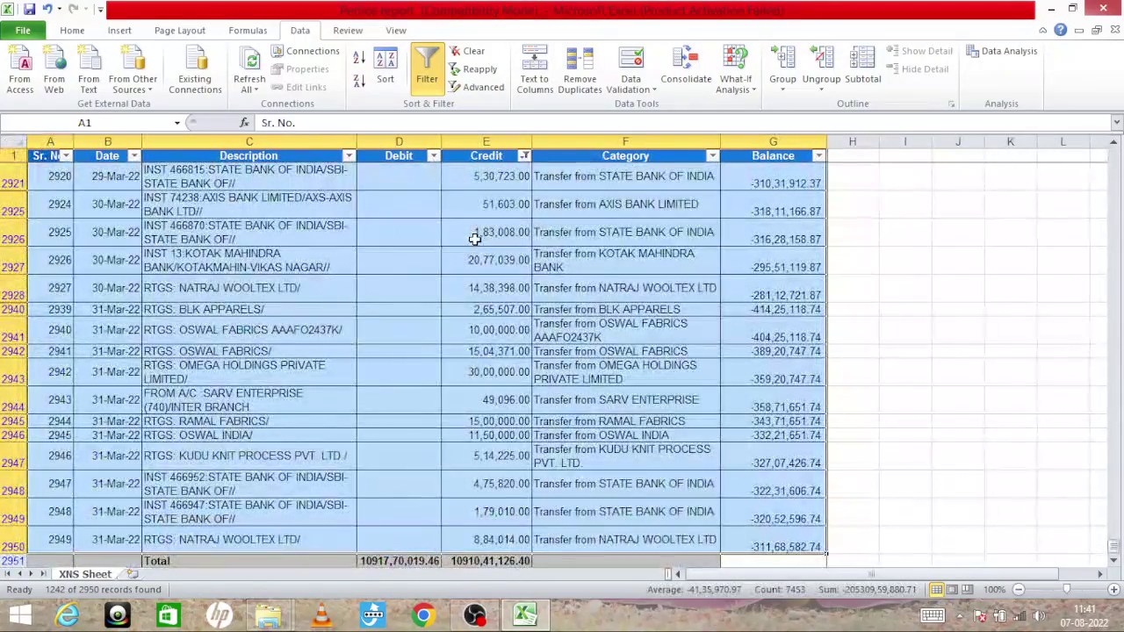
key("ctrl+c")
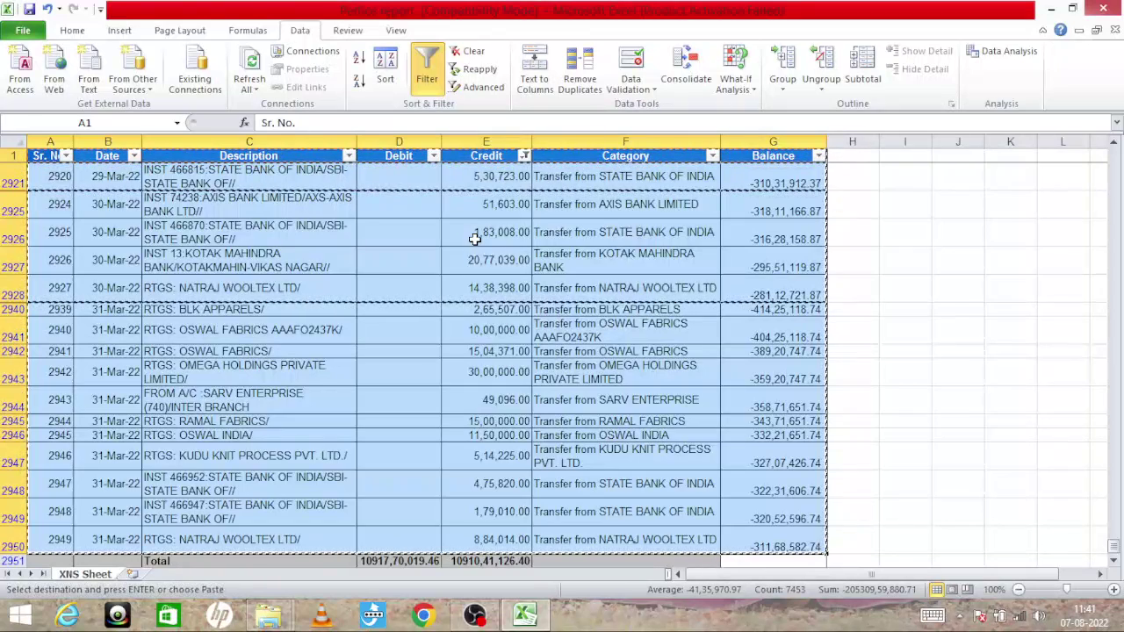
Add a sheet named Credit, paste the copied credit rows at A1, and fit column A.
left_click(133, 575)
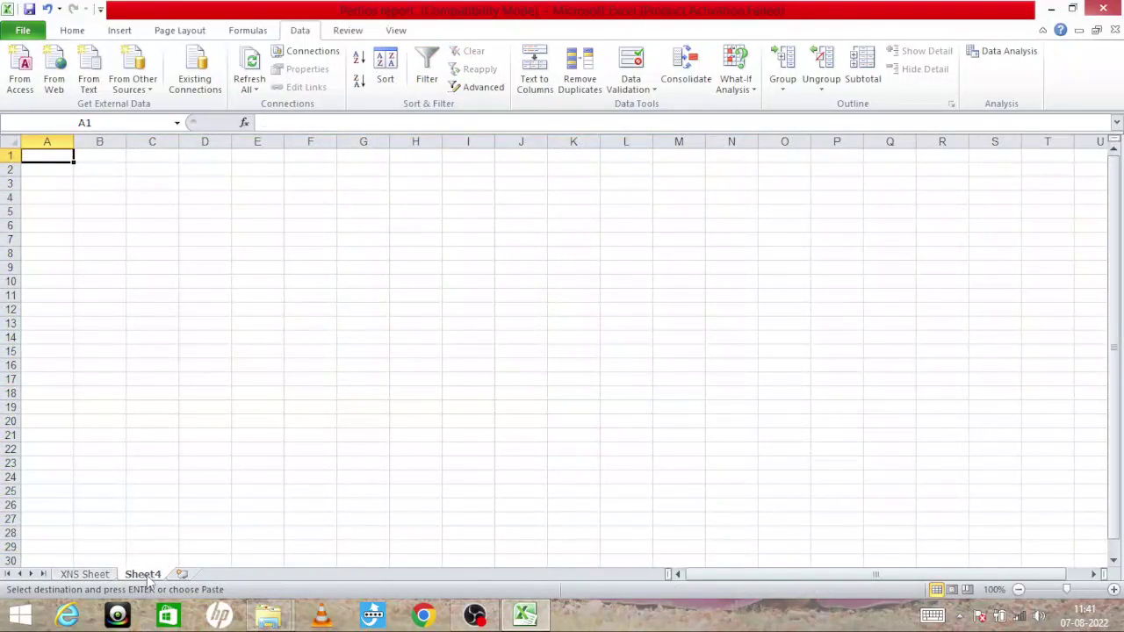
double_click(147, 575)
type("Cr")
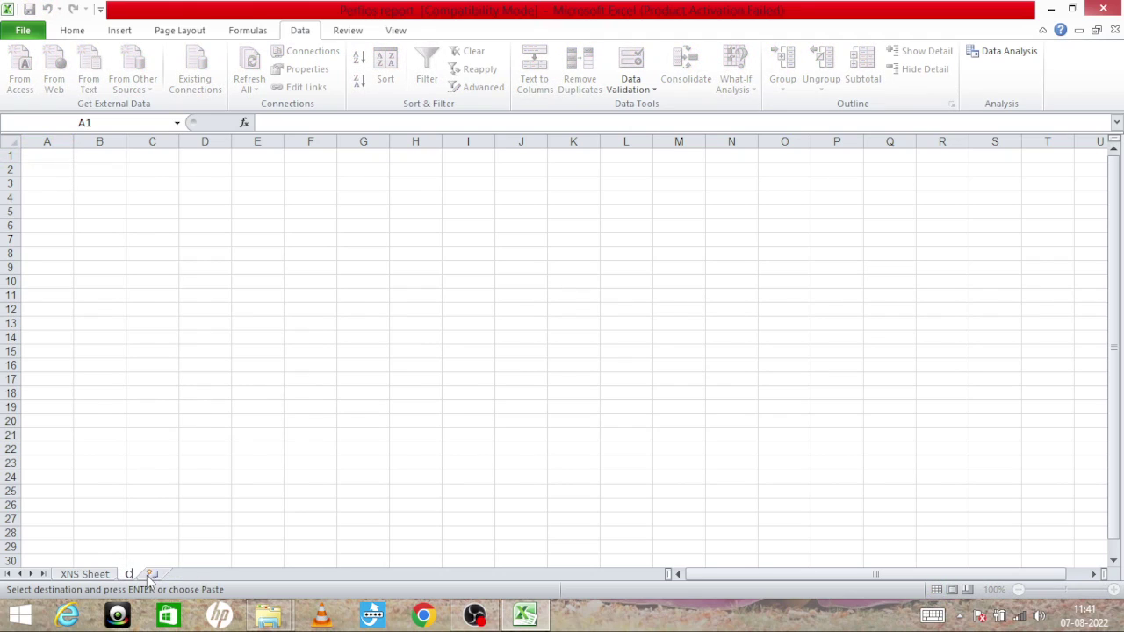
type("edit")
key("Return")
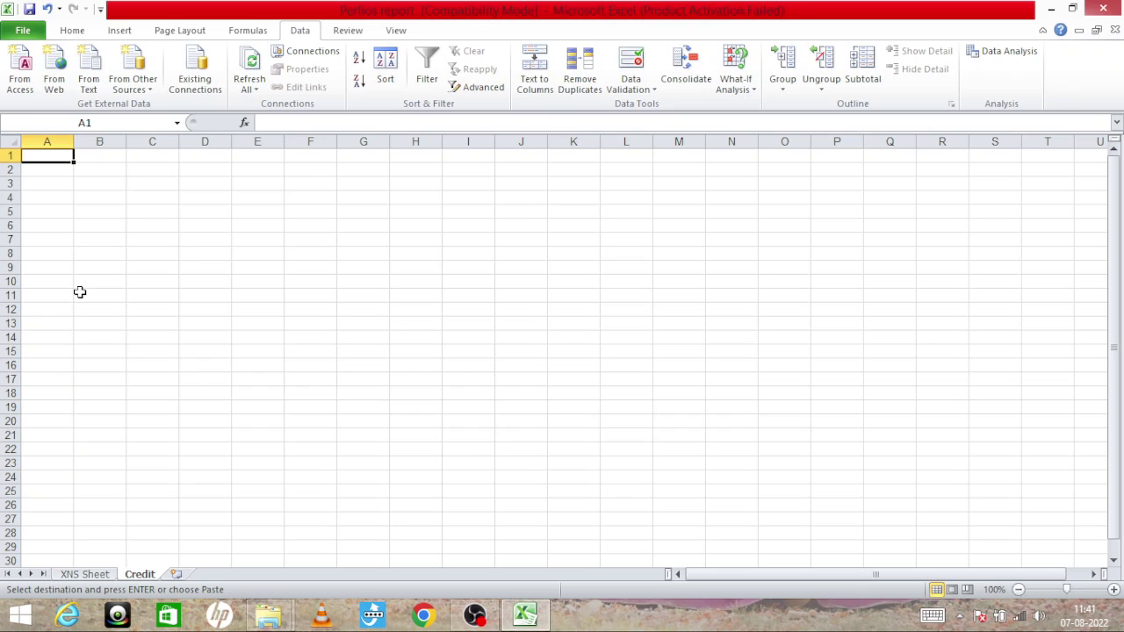
key("ctrl+v")
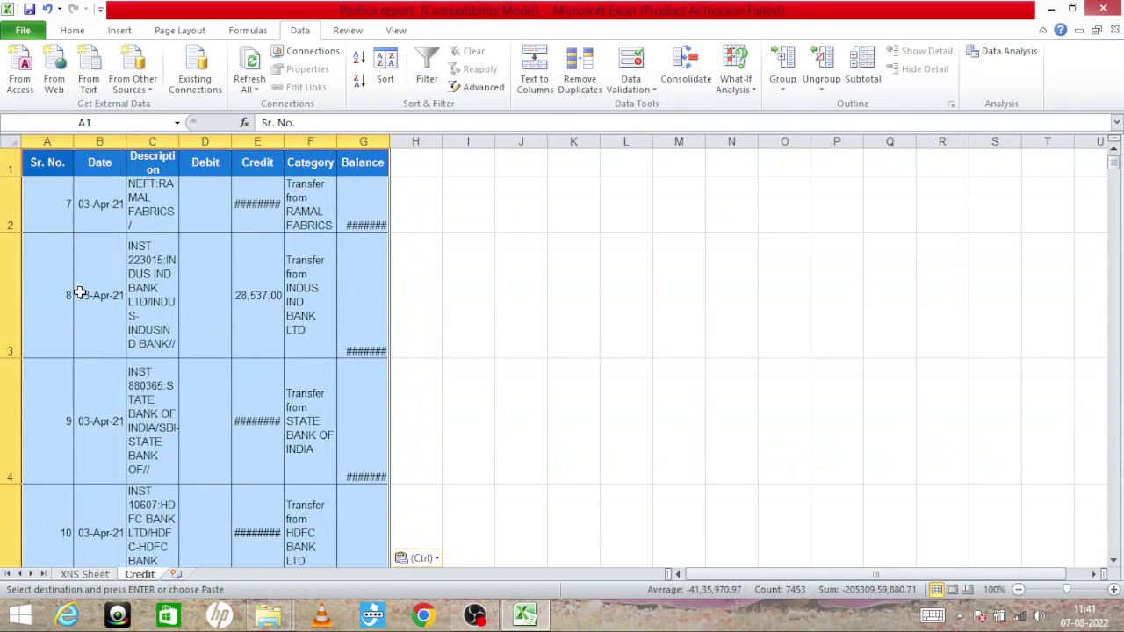
double_click(73, 142)
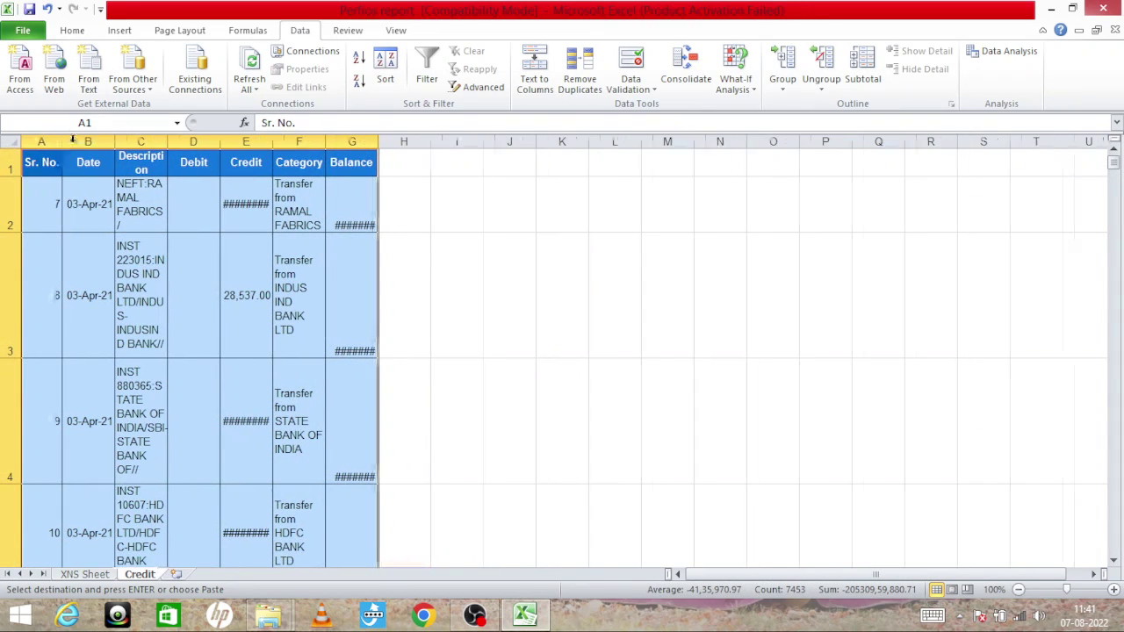
Widen column A, delete the Debit column, and rename the Credit header in D1 to 'Amount'.
left_click_drag(61, 142, 157, 142)
left_click(234, 141)
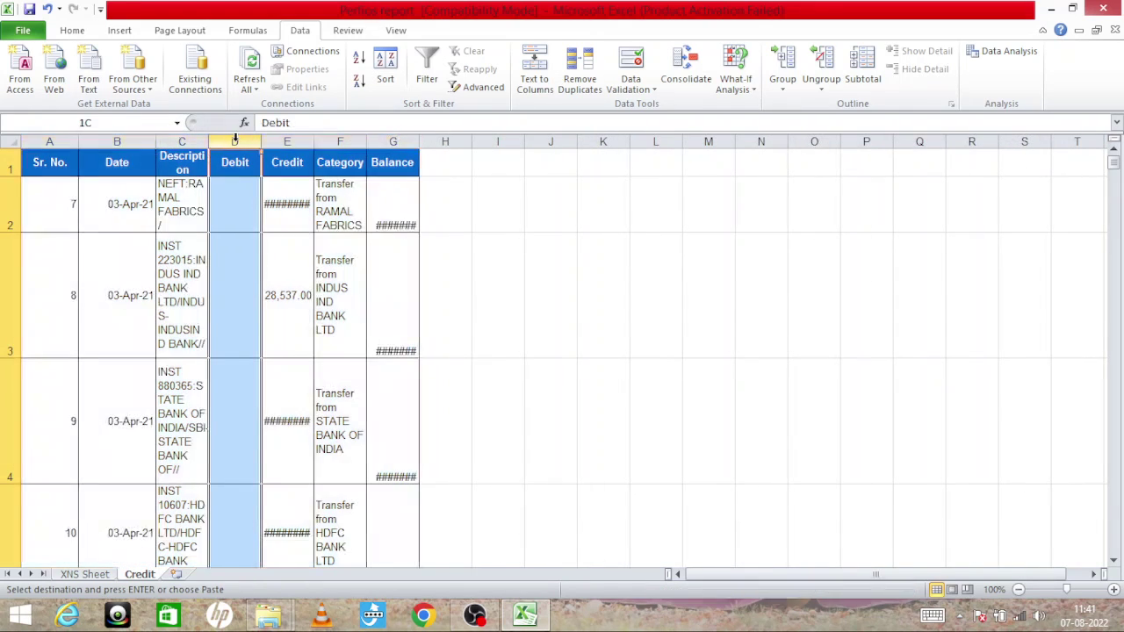
right_click(234, 142)
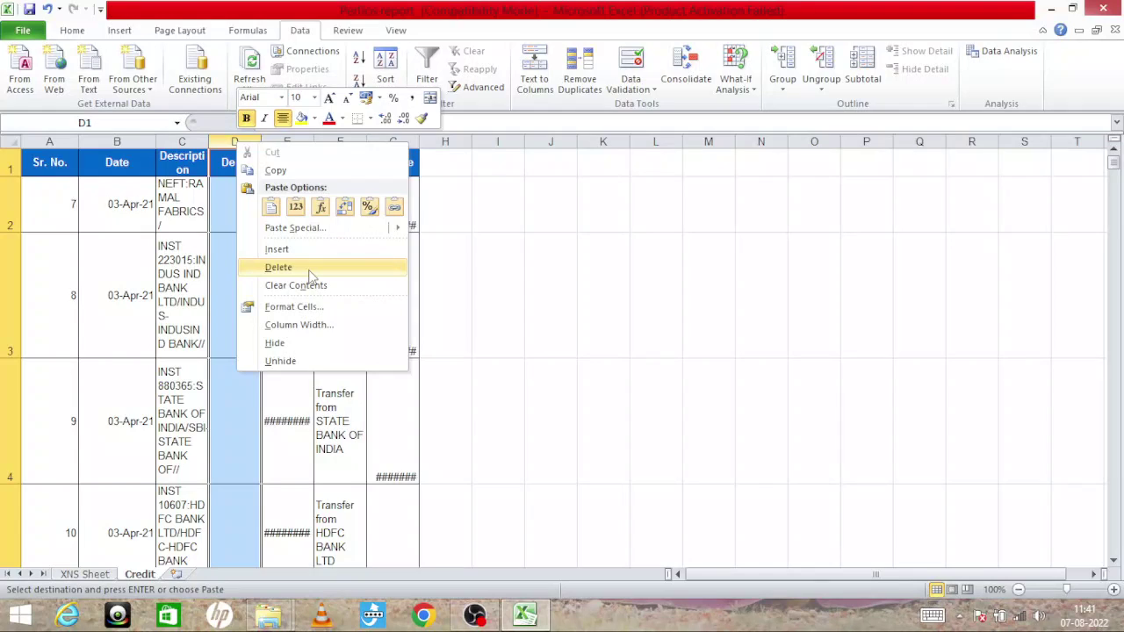
left_click(309, 272)
left_click(233, 158)
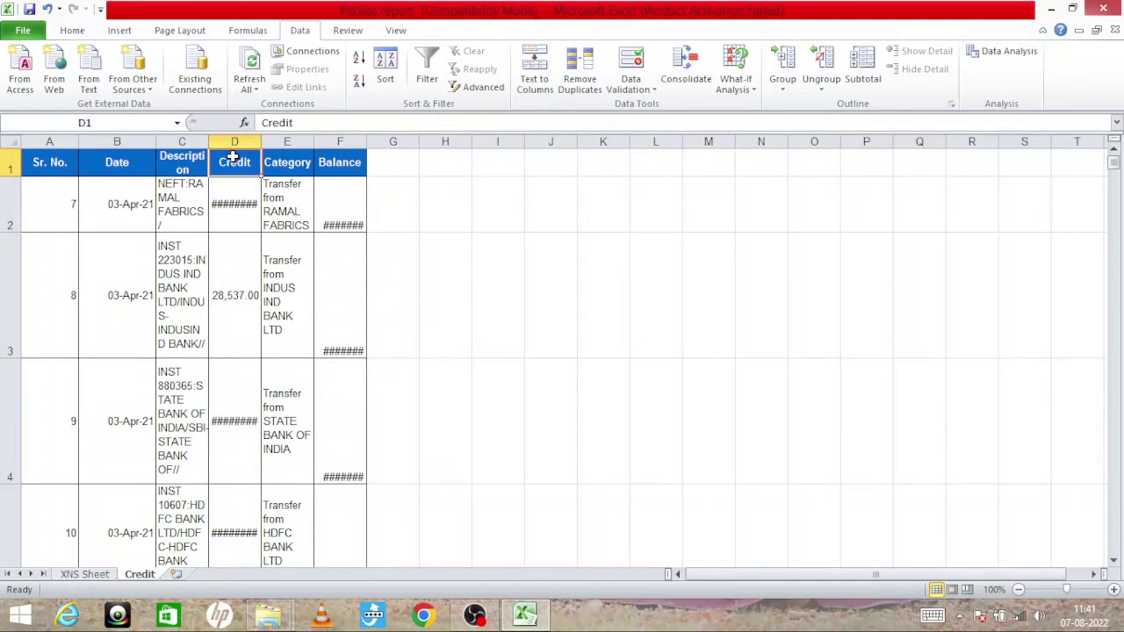
type("Amou")
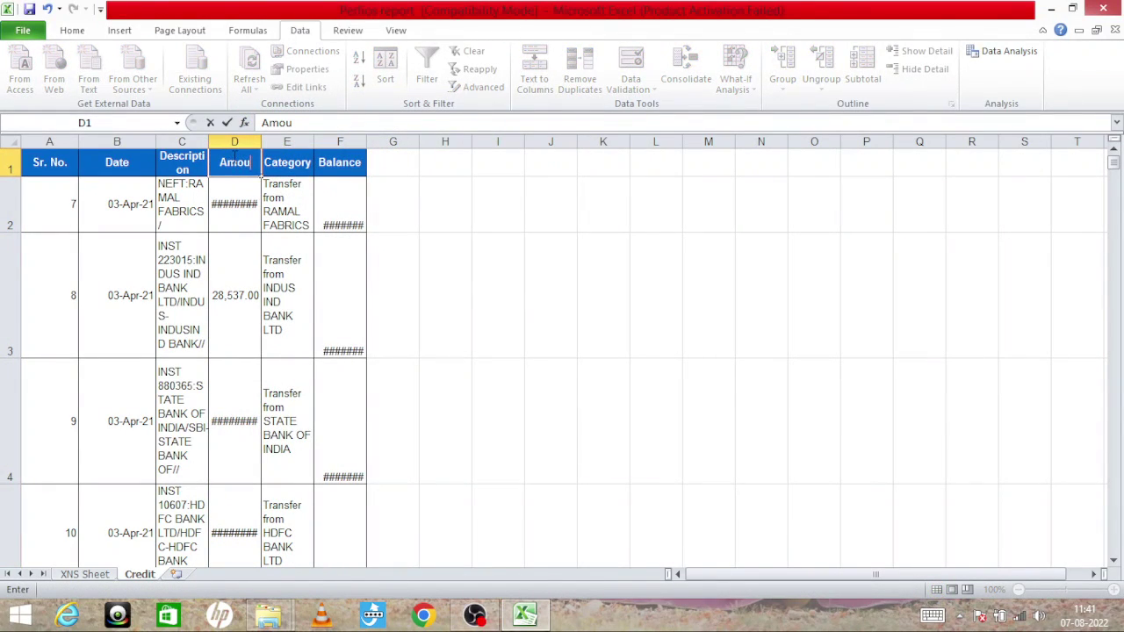
type("nt")
key("Return")
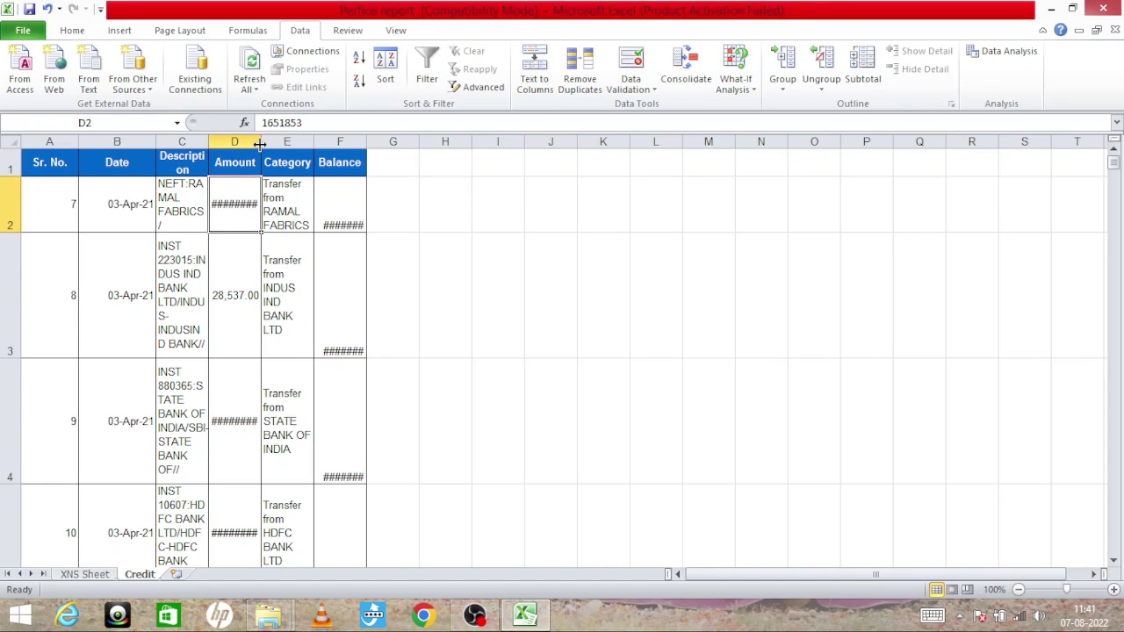
Widen the Description, Amount, Category and Balance columns so their values display fully.
double_click(260, 141)
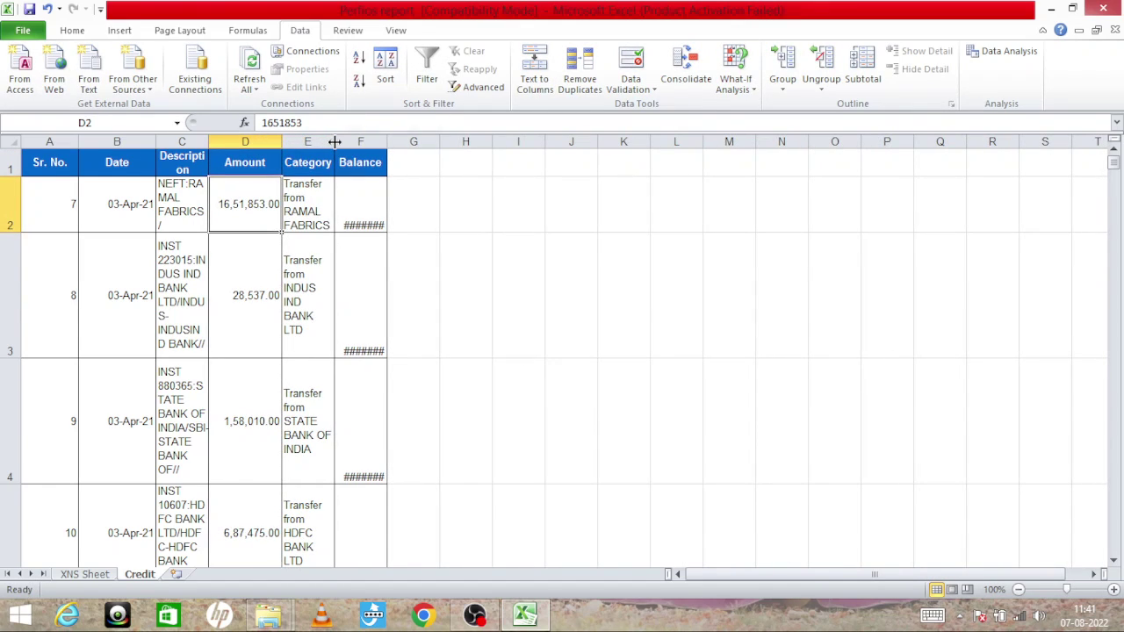
double_click(386, 141)
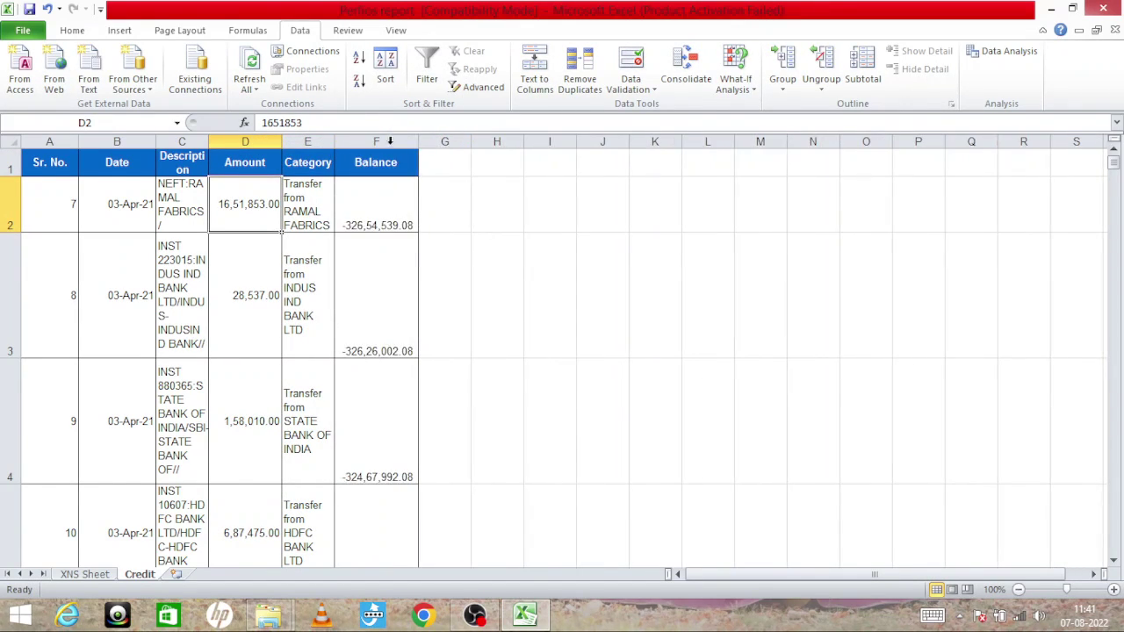
left_click_drag(335, 141, 349, 141)
left_click_drag(281, 141, 300, 142)
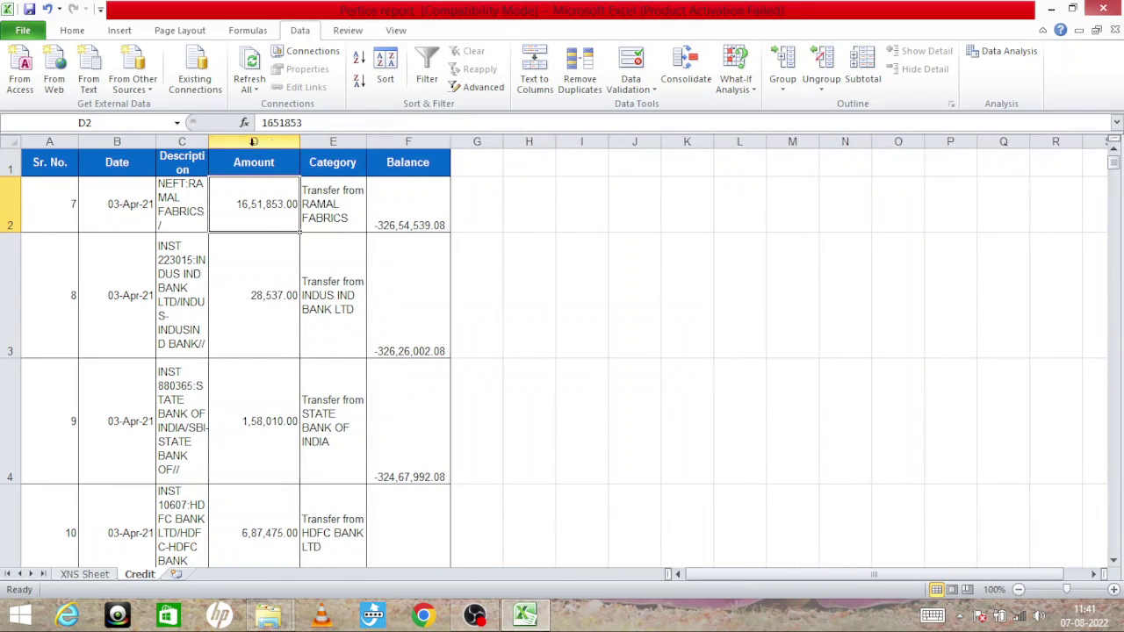
left_click_drag(208, 141, 240, 141)
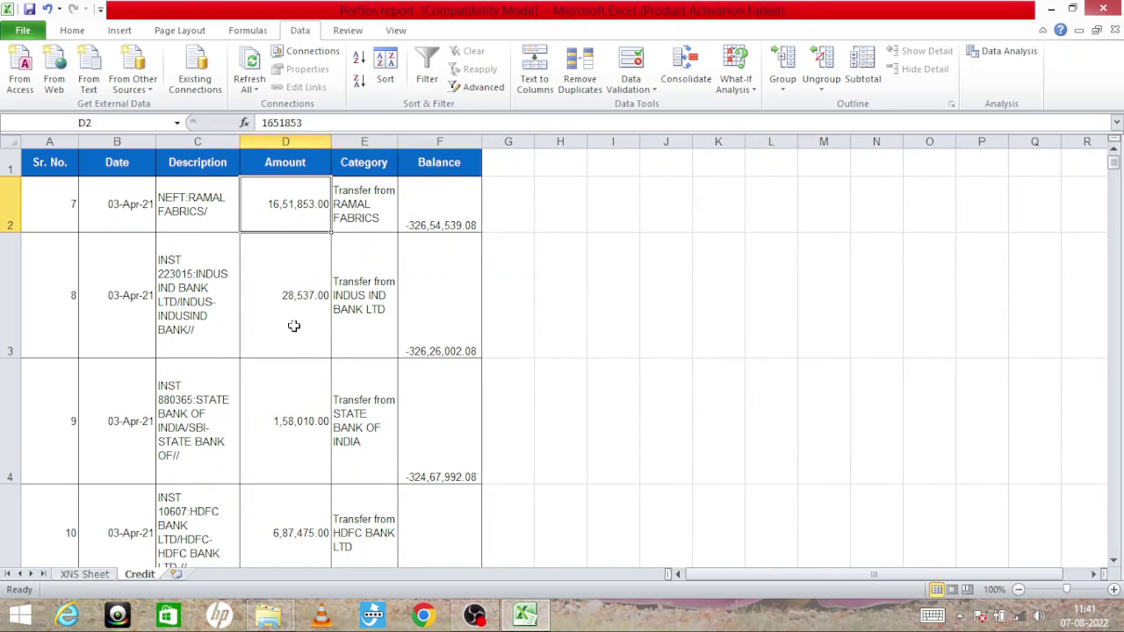
Check the Category entries, the Amount column and the balance in F3.
left_click(352, 280)
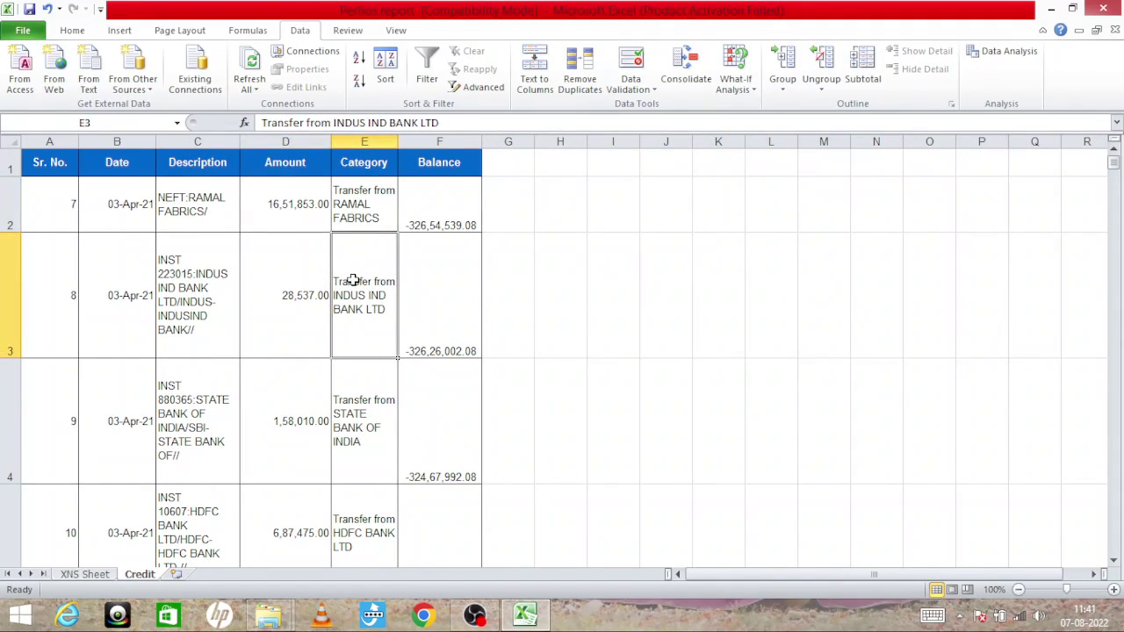
key("Down")
key("Down")
key("Down")
key("Down")
key("Down")
key("Down")
key("Down")
key("Down")
key("Down")
key("Down")
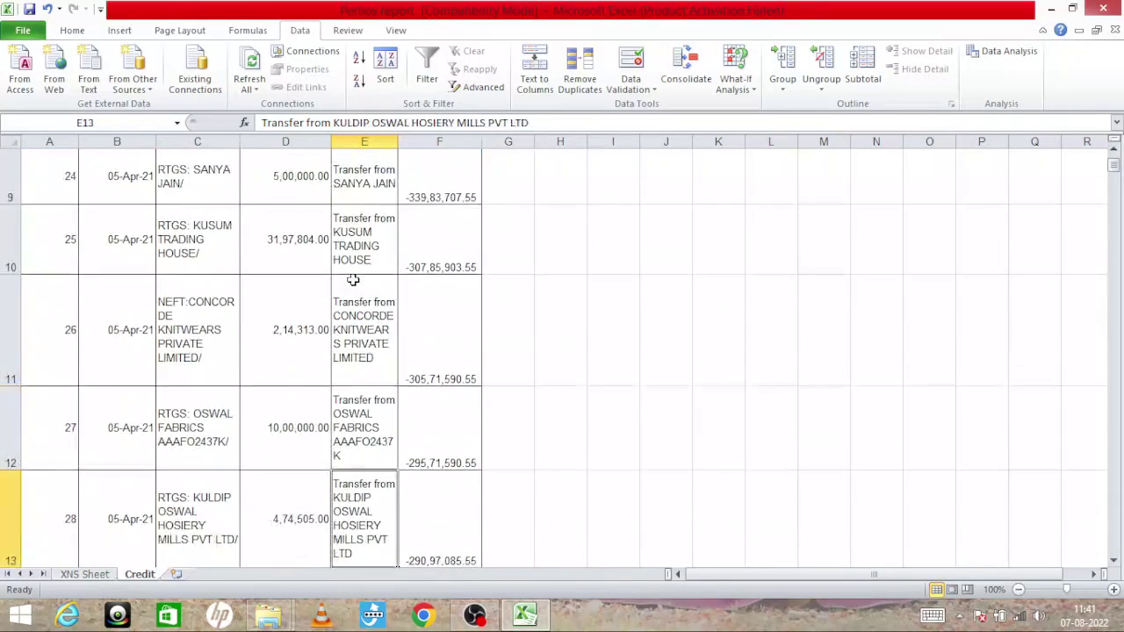
key("Down")
key("Down")
key("Down")
key("Down")
key("Down")
key("Up")
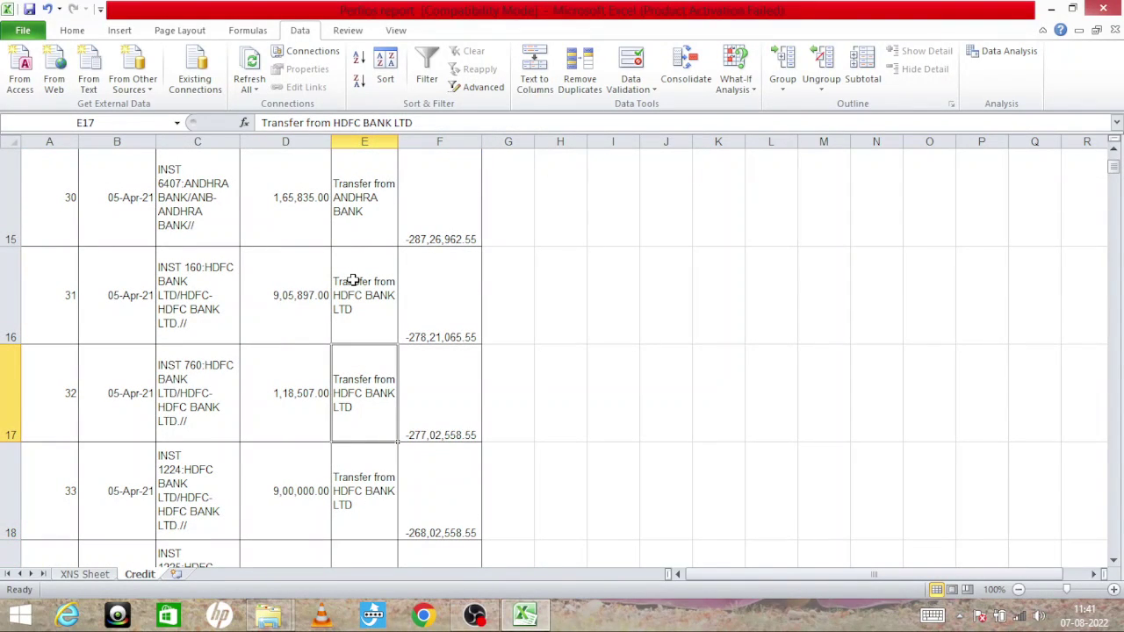
key("Up")
key("Up")
key("Up")
key("Up")
key("Up")
key("Up")
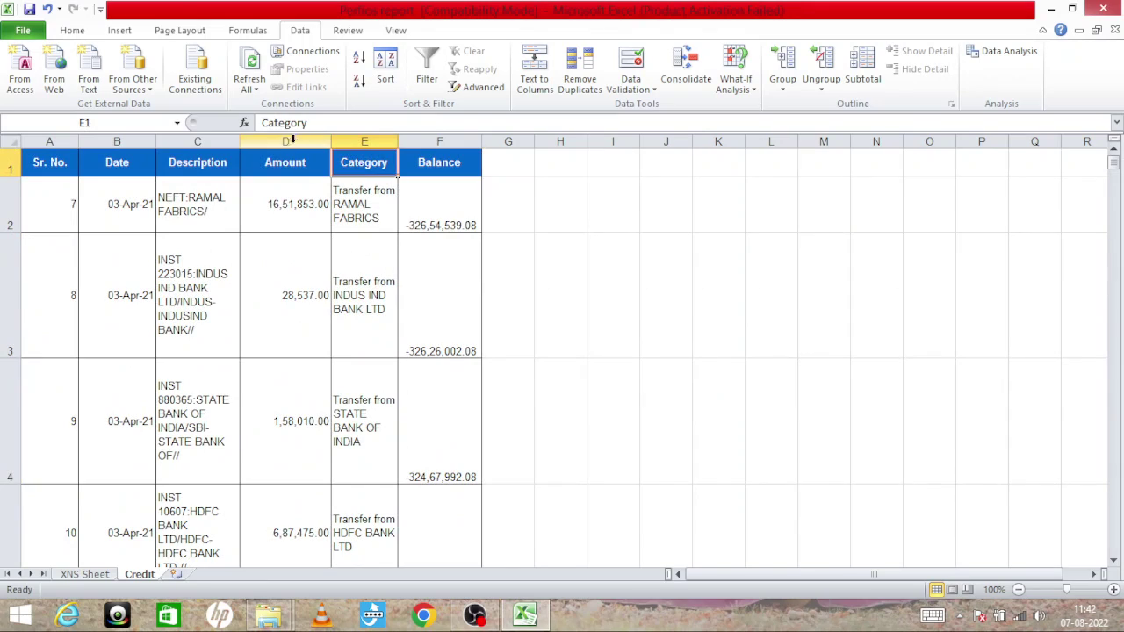
left_click(294, 141)
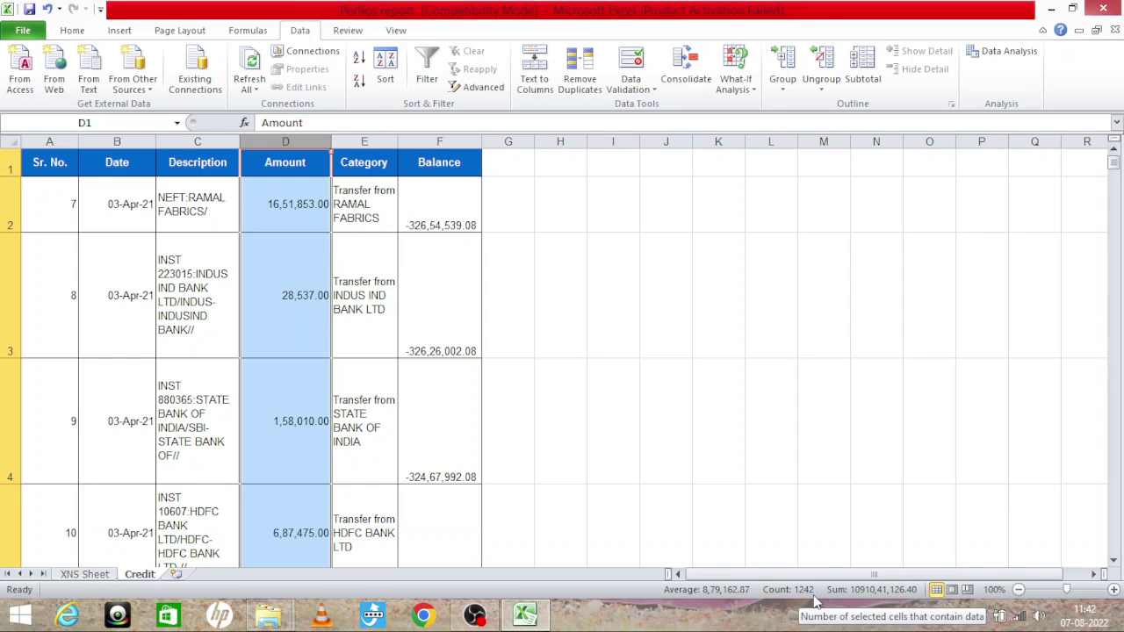
left_click(323, 394)
left_click(355, 394)
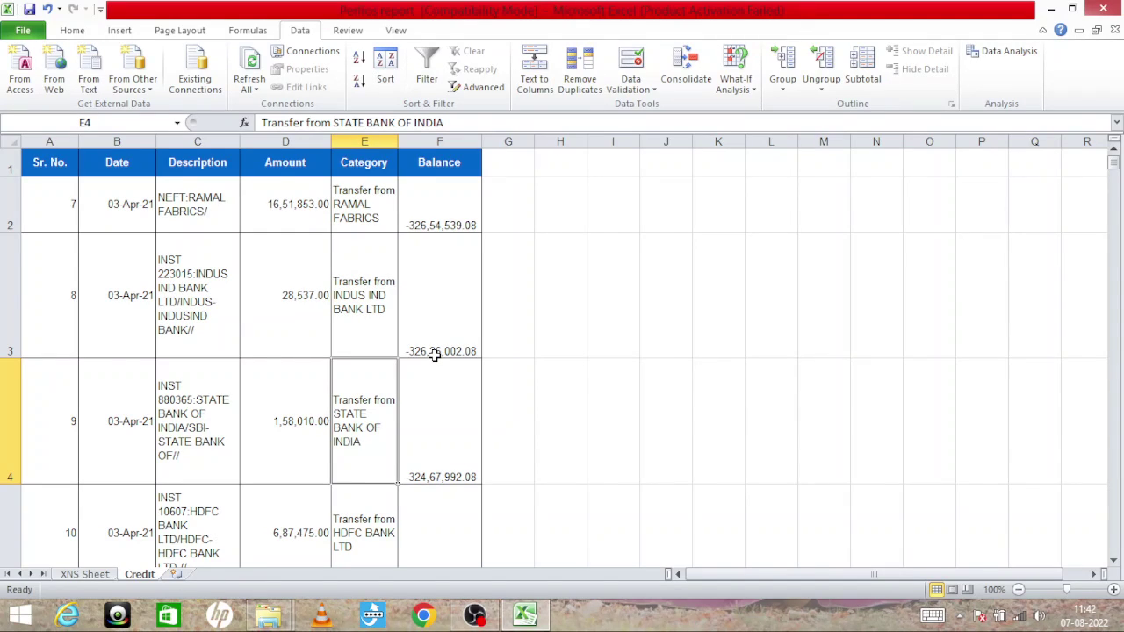
left_click(444, 325)
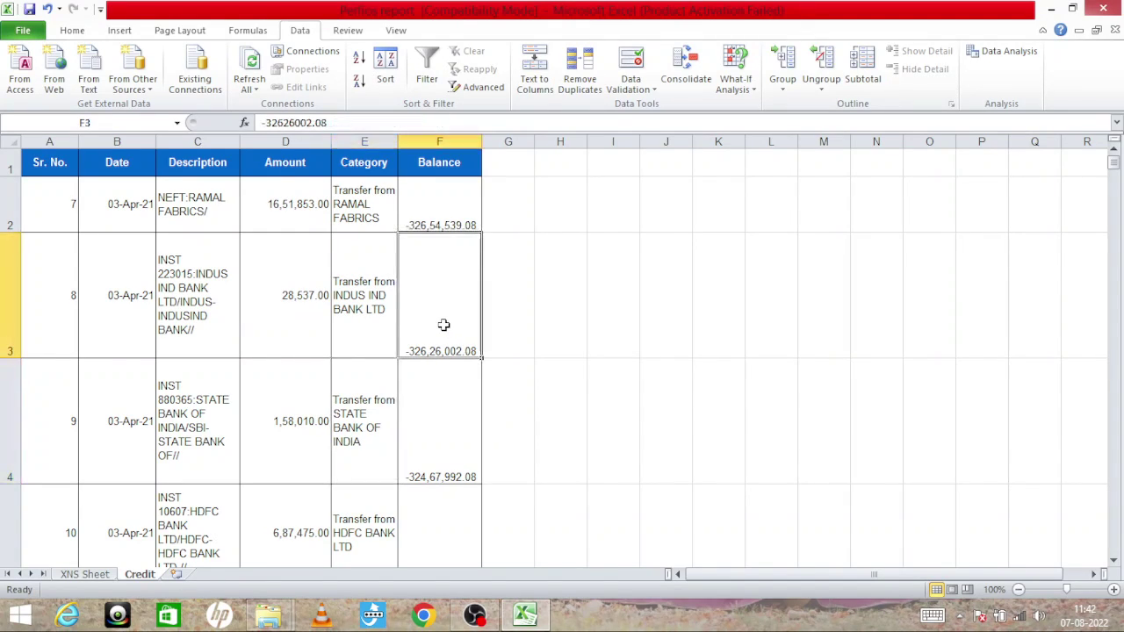
Select the whole credit table from the Sr. No. header in A1 down to row 1242.
key("Left")
key("Left")
key("Left")
key("Left")
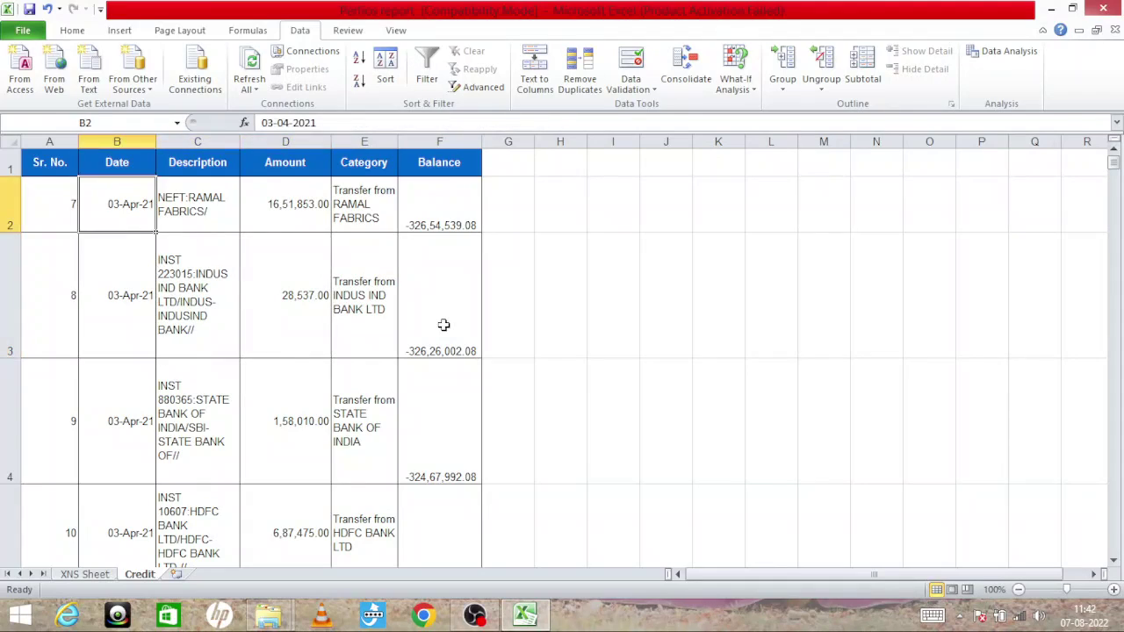
key("ctrl+Home")
key("shift+Right")
key("shift+Right")
key("shift+Right")
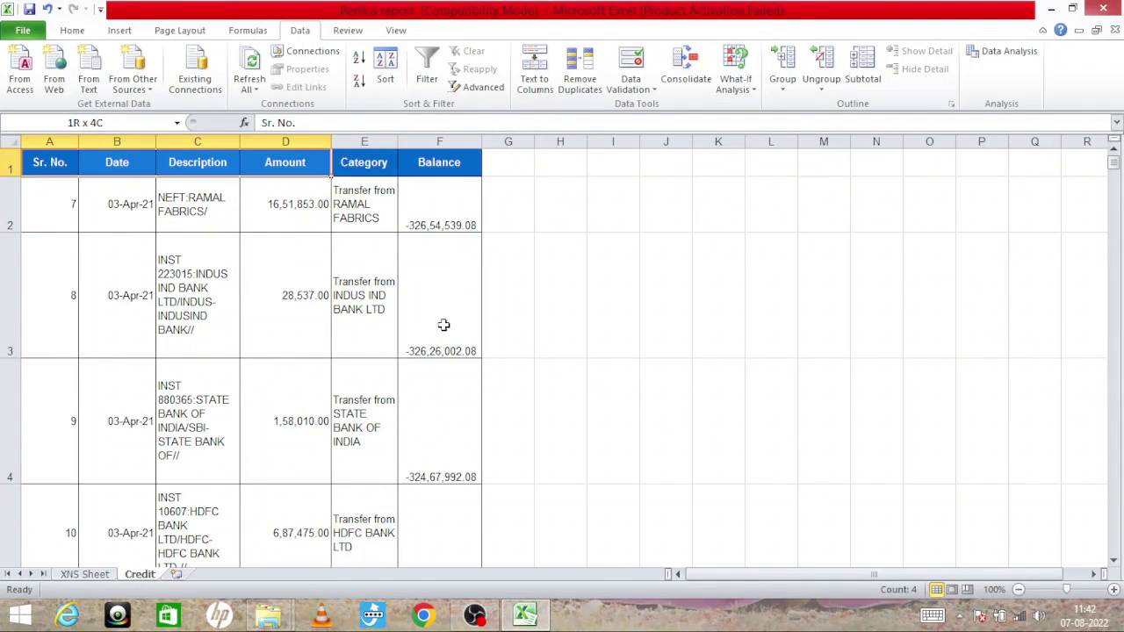
key("shift+Right")
key("shift+Right")
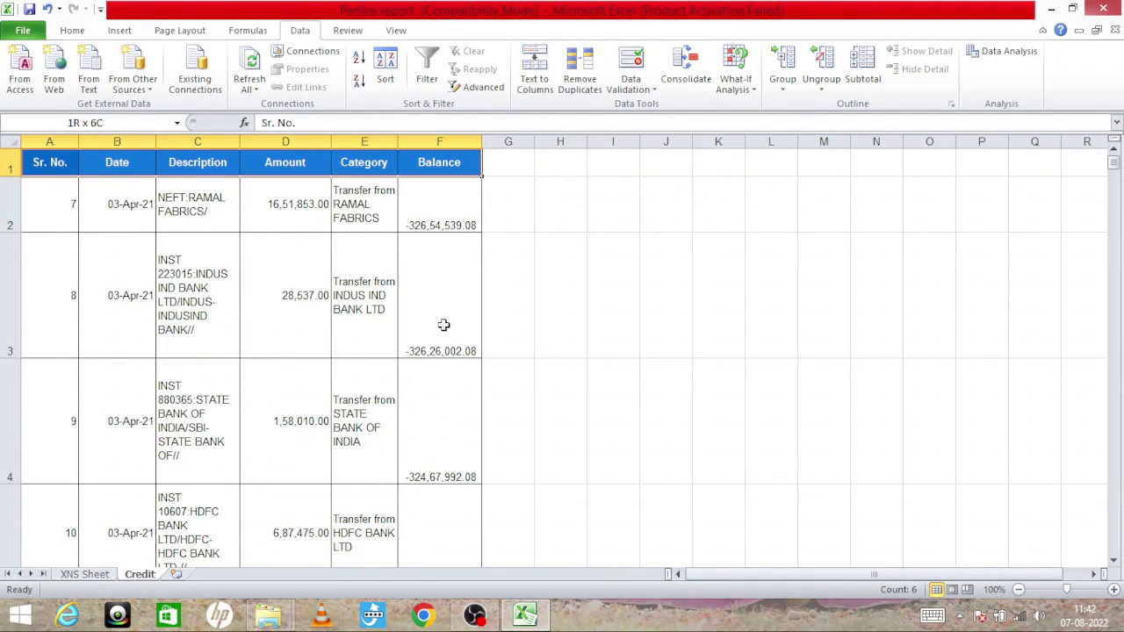
key("ctrl+shift+Down")
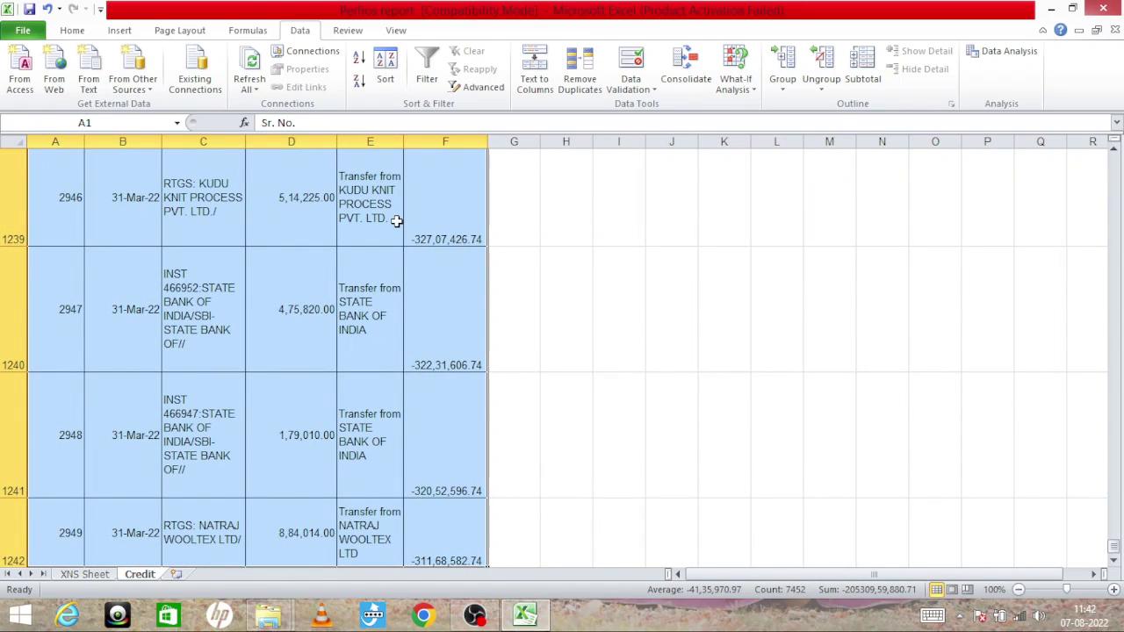
Insert a PivotTable from Credit!$A$1:$F$1242 on a new worksheet.
left_click(111, 39)
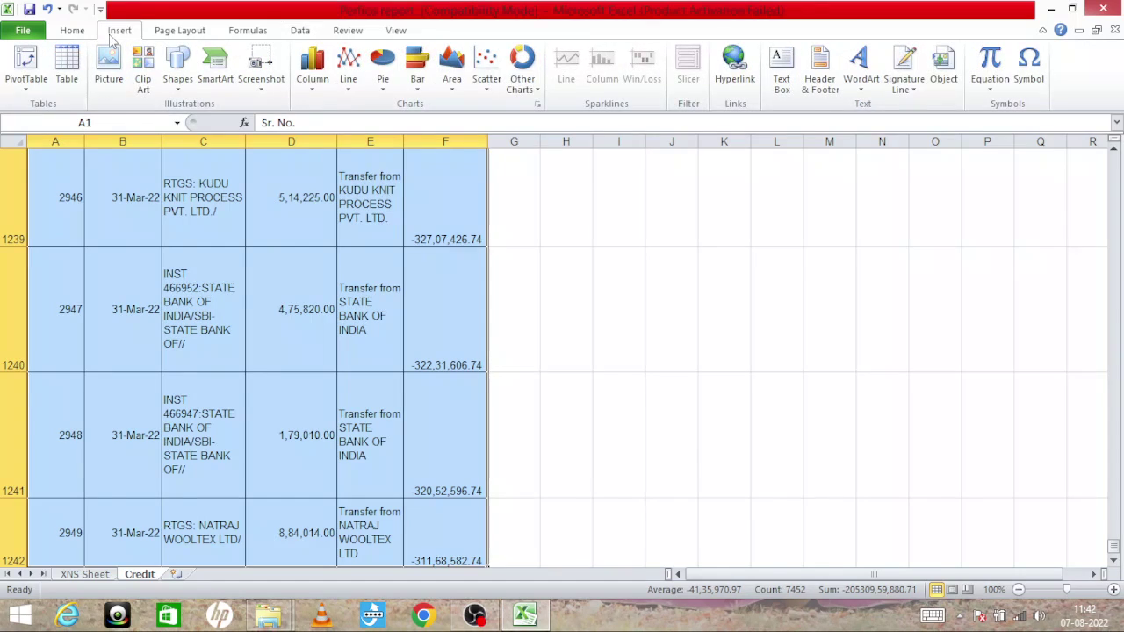
left_click(35, 82)
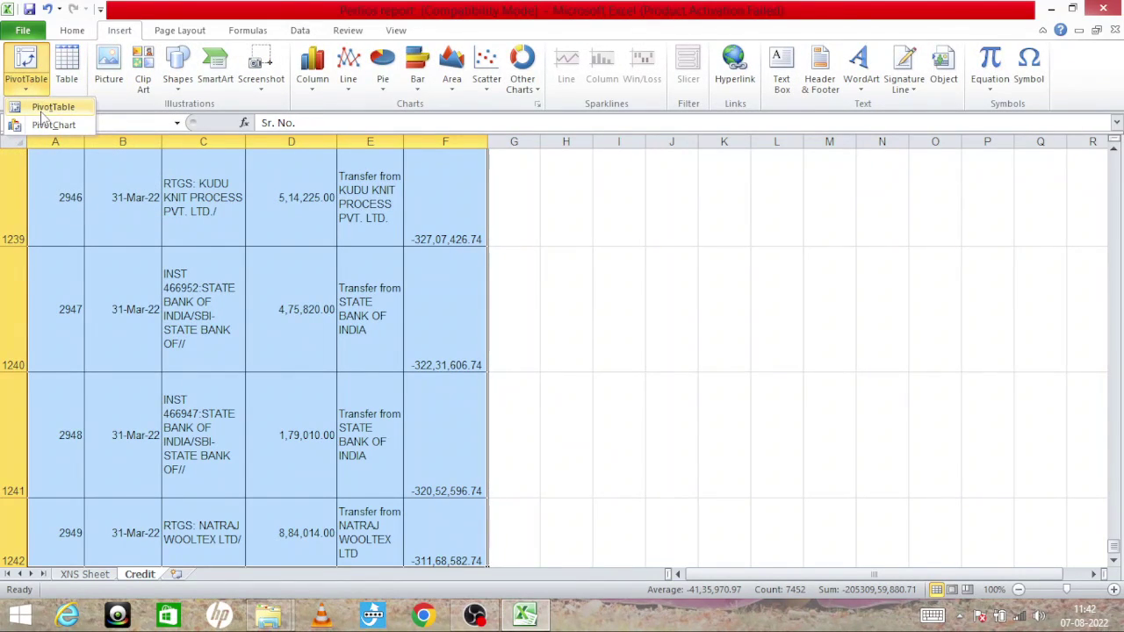
left_click(44, 109)
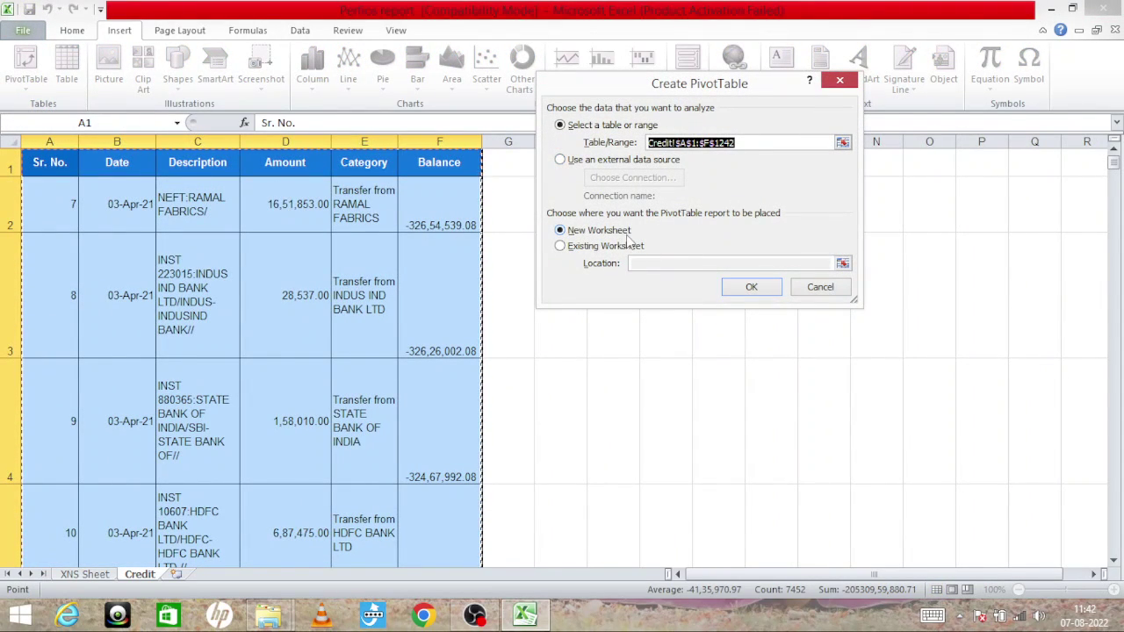
left_click(748, 287)
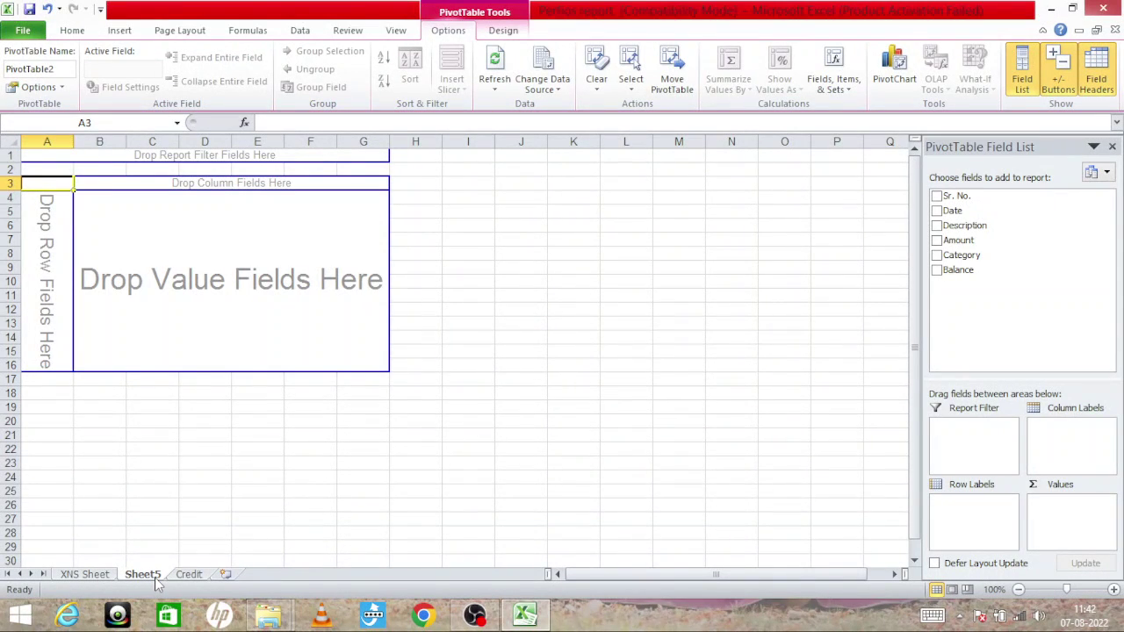
Rename the new Sheet5 tab to 'Credit Pivot'.
double_click(155, 577)
type("Cr")
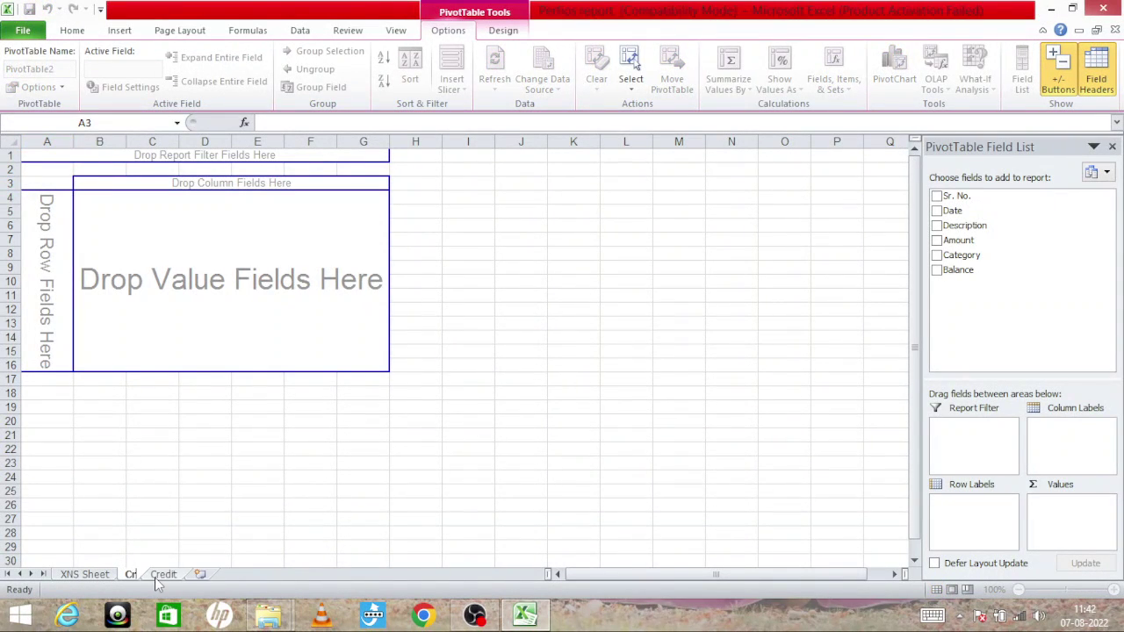
type("edit P")
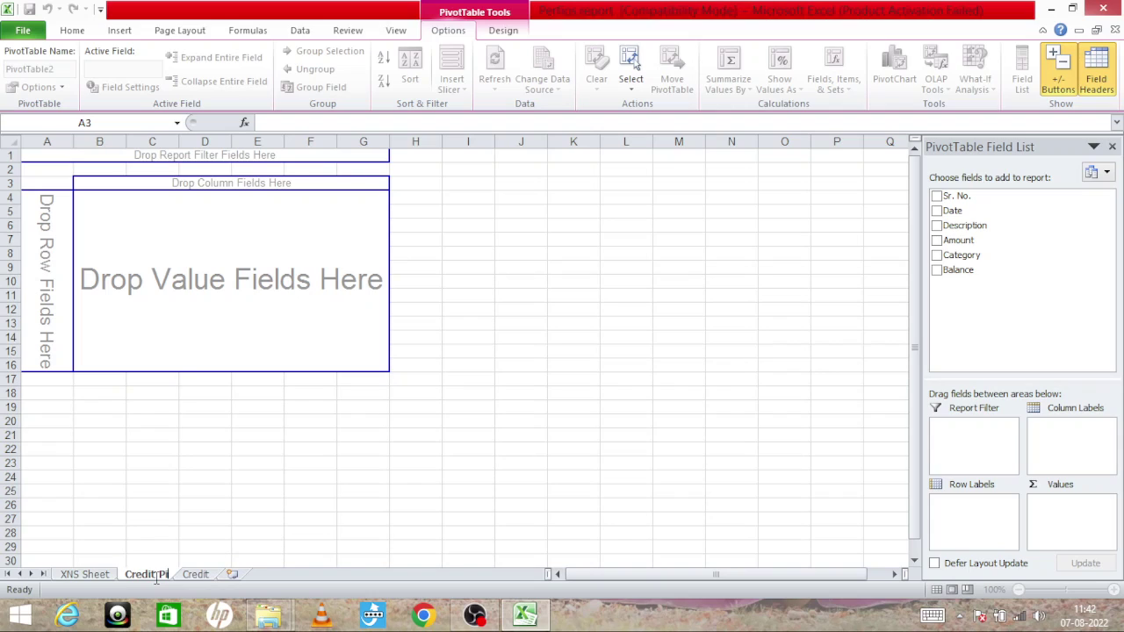
type("ivot")
key("Return")
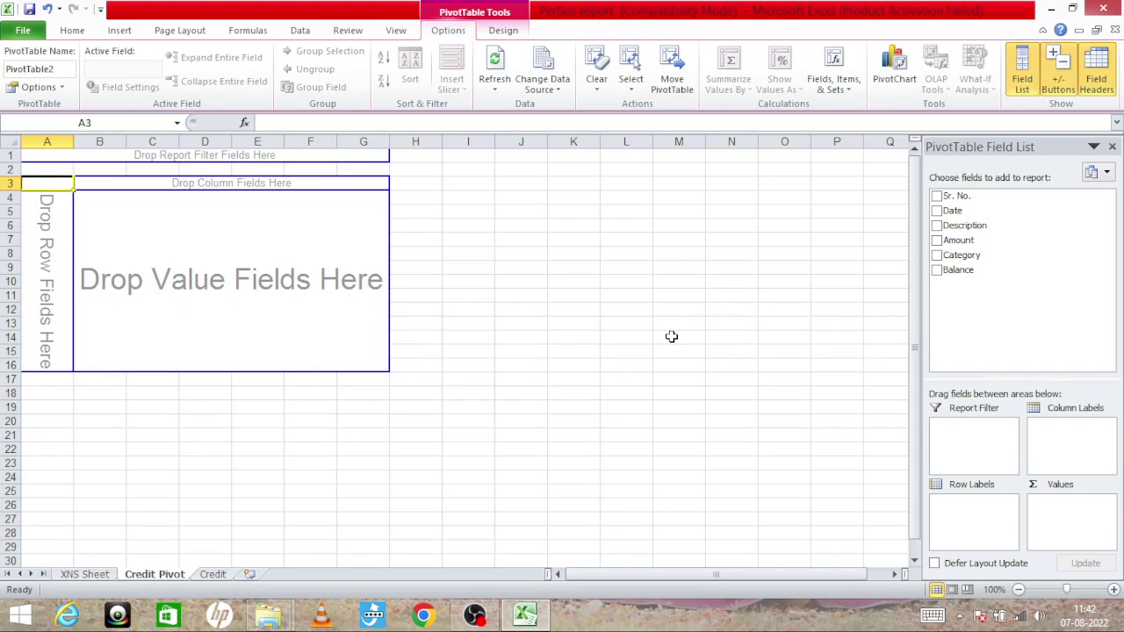
Review the Credit sheet's Description, Category, Amount and date columns, then return to Credit Pivot.
left_click(210, 575)
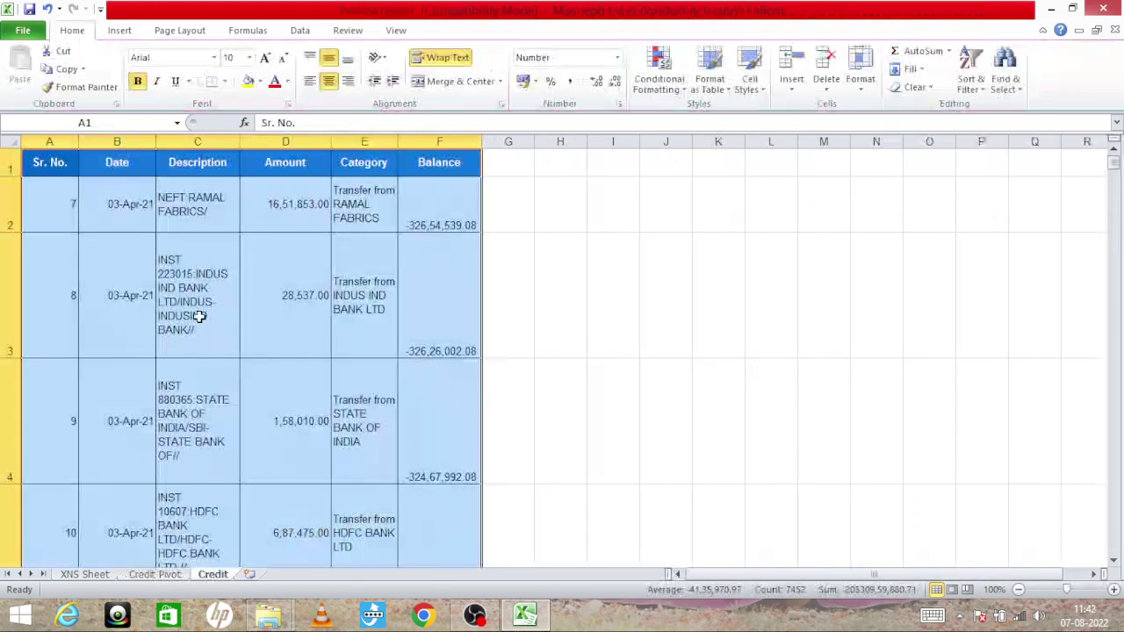
left_click(181, 283)
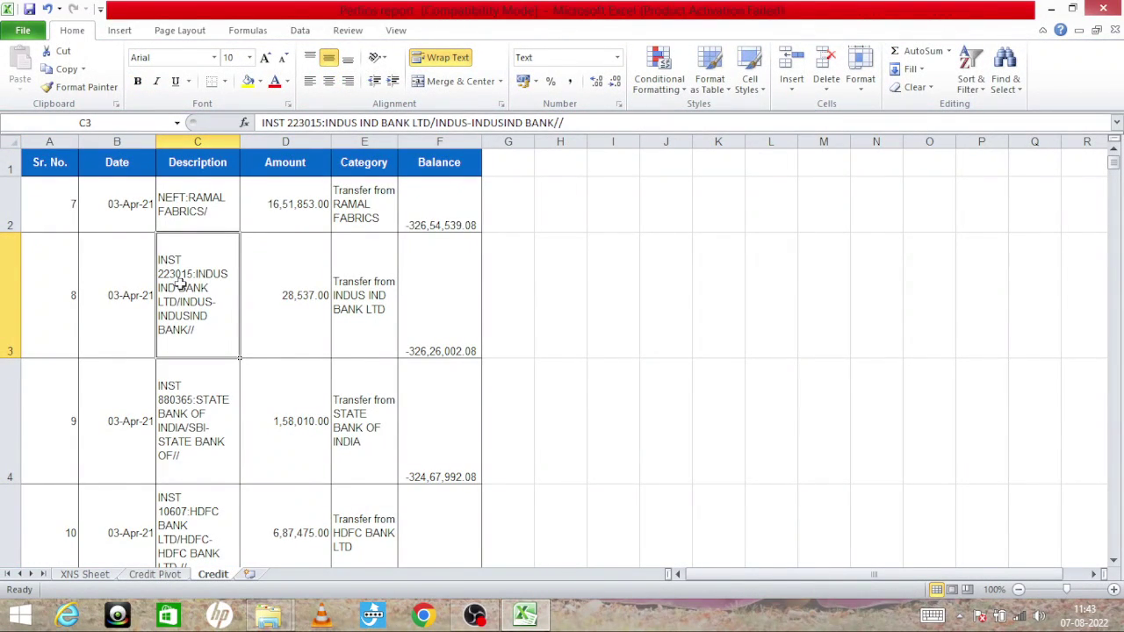
left_click(369, 298)
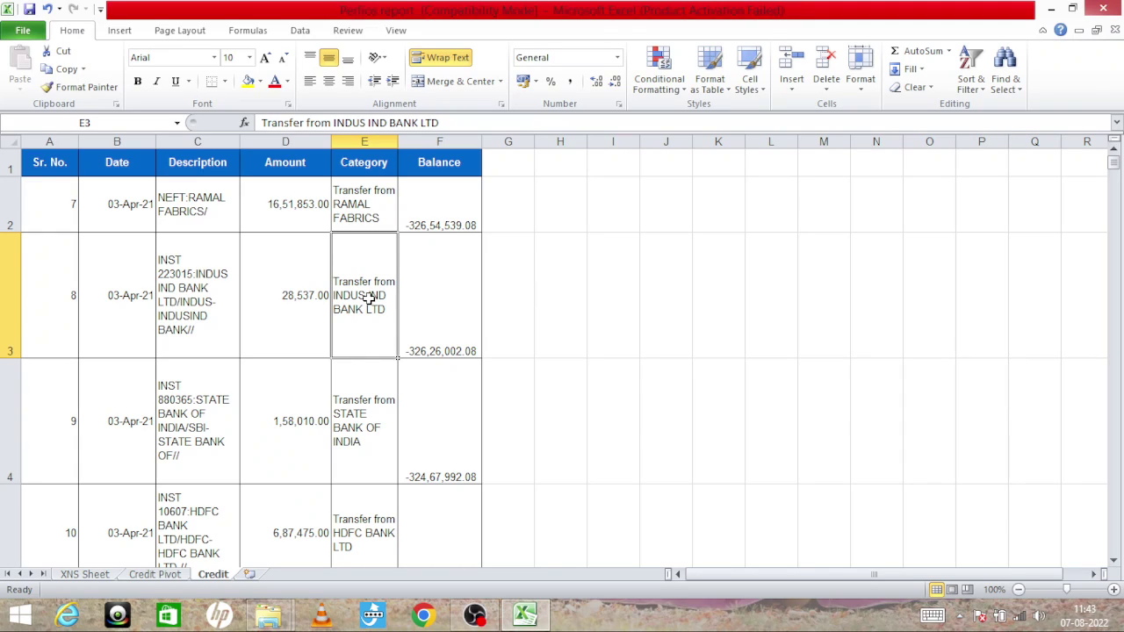
left_click(165, 578)
left_click(207, 578)
left_click(360, 165)
left_click(361, 202)
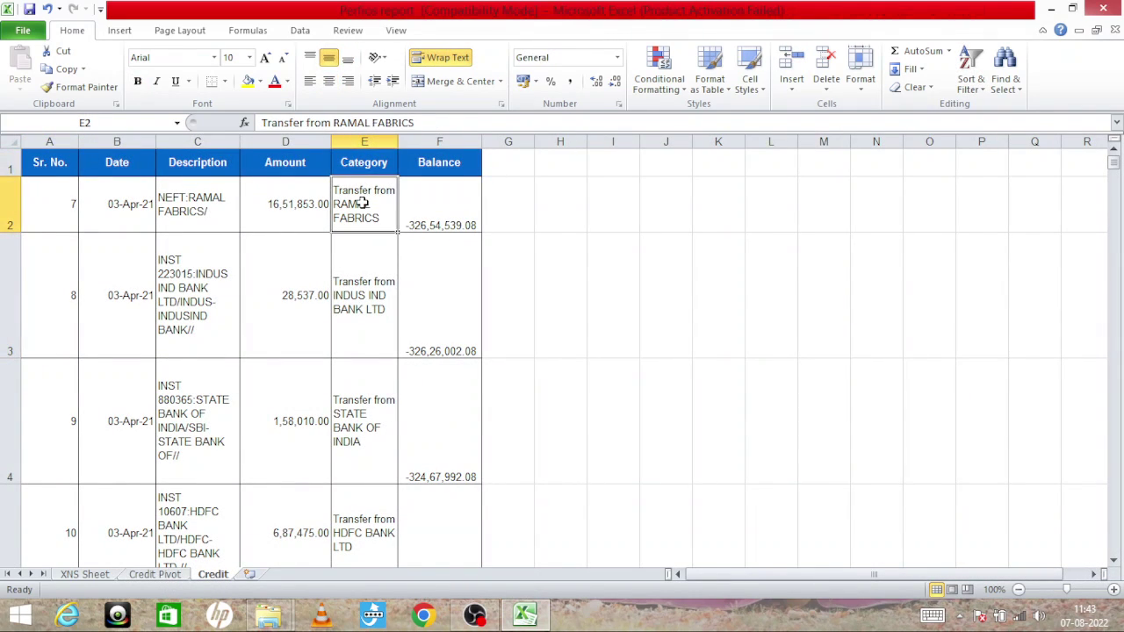
left_click(313, 173)
left_click(167, 176)
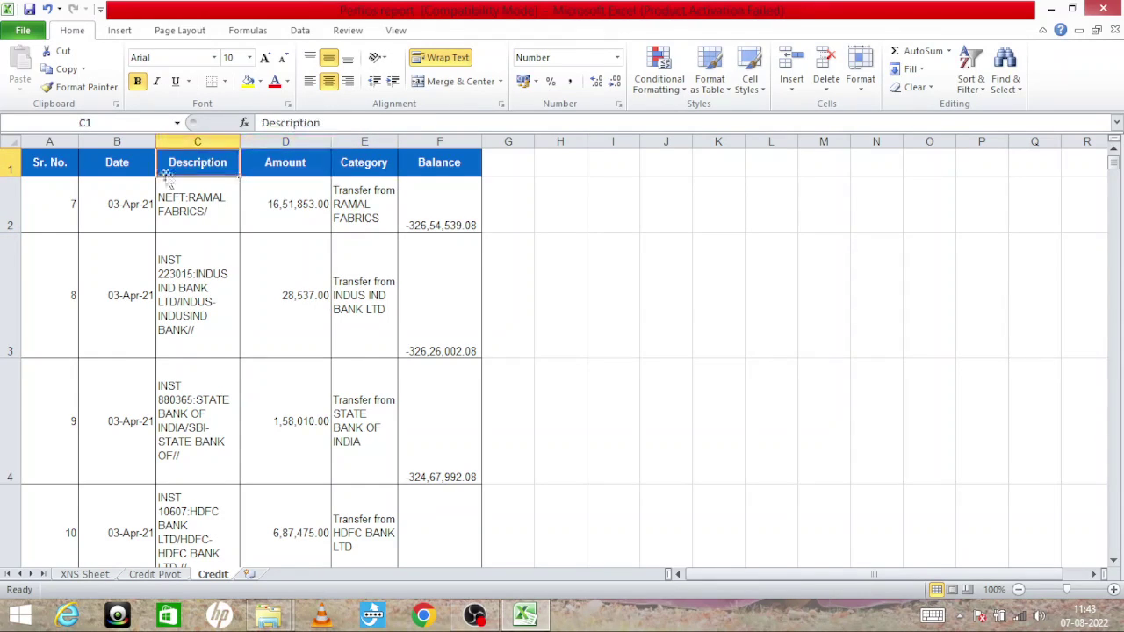
left_click(116, 183)
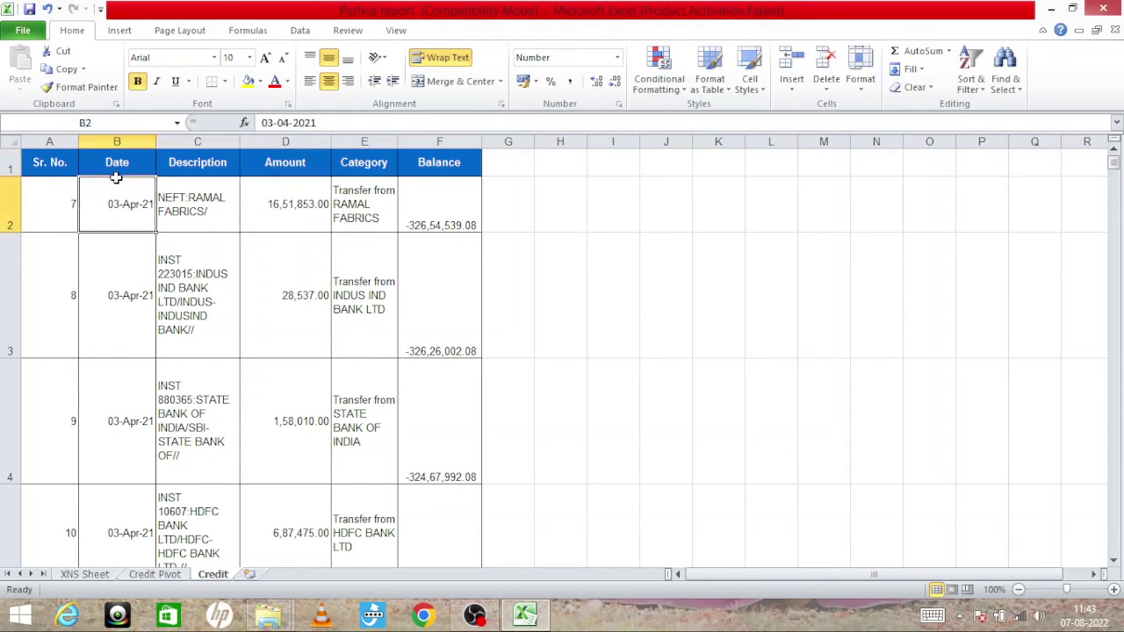
left_click(158, 574)
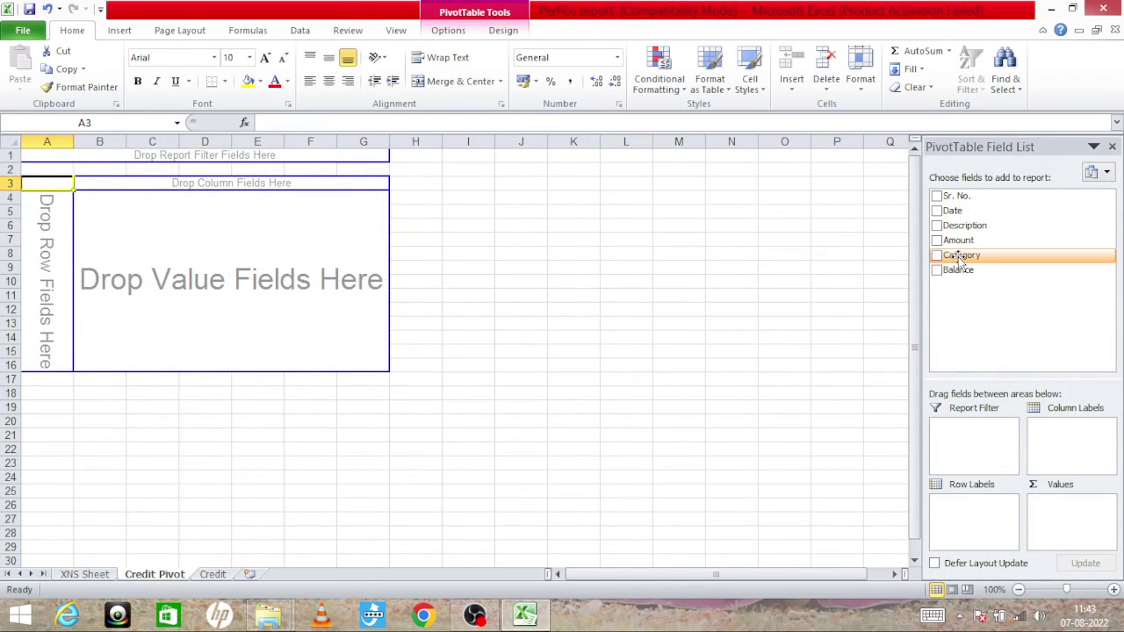
Put Category in Row Labels and Amount in Values three times, then check the totals.
left_click_drag(960, 259, 973, 494)
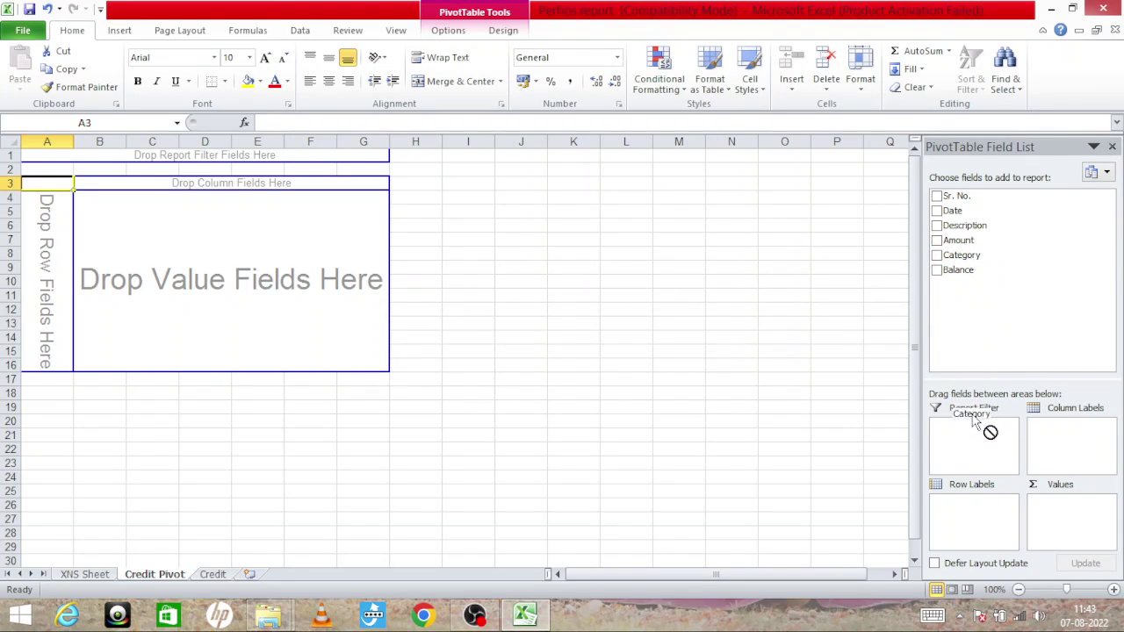
left_click_drag(973, 493, 957, 502)
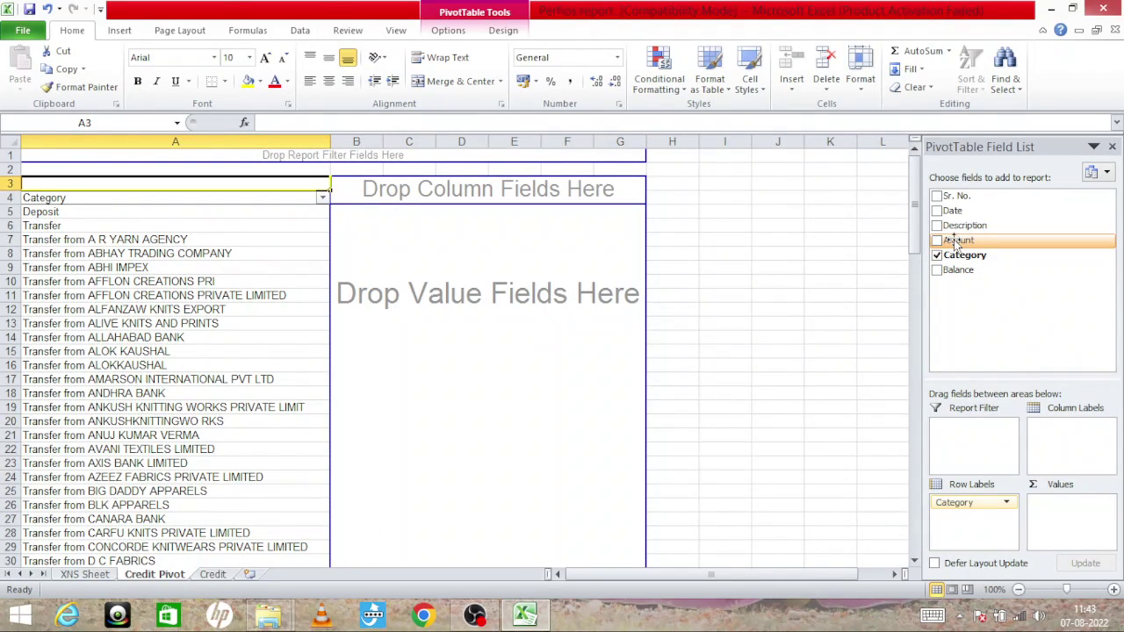
left_click_drag(957, 242, 1058, 511)
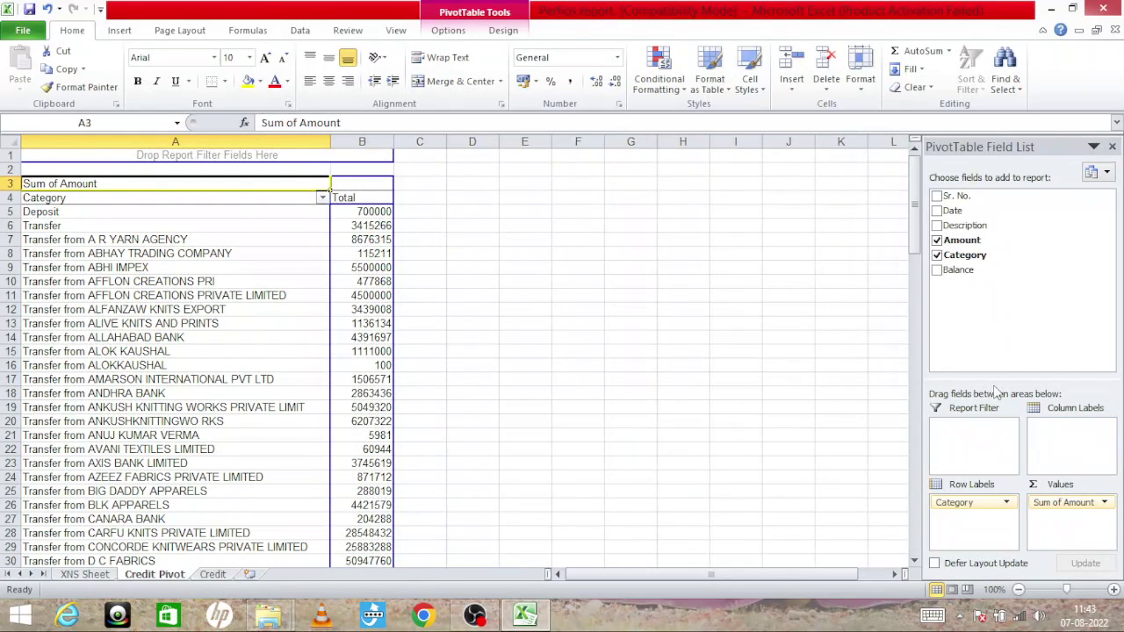
left_click_drag(952, 242, 1073, 522)
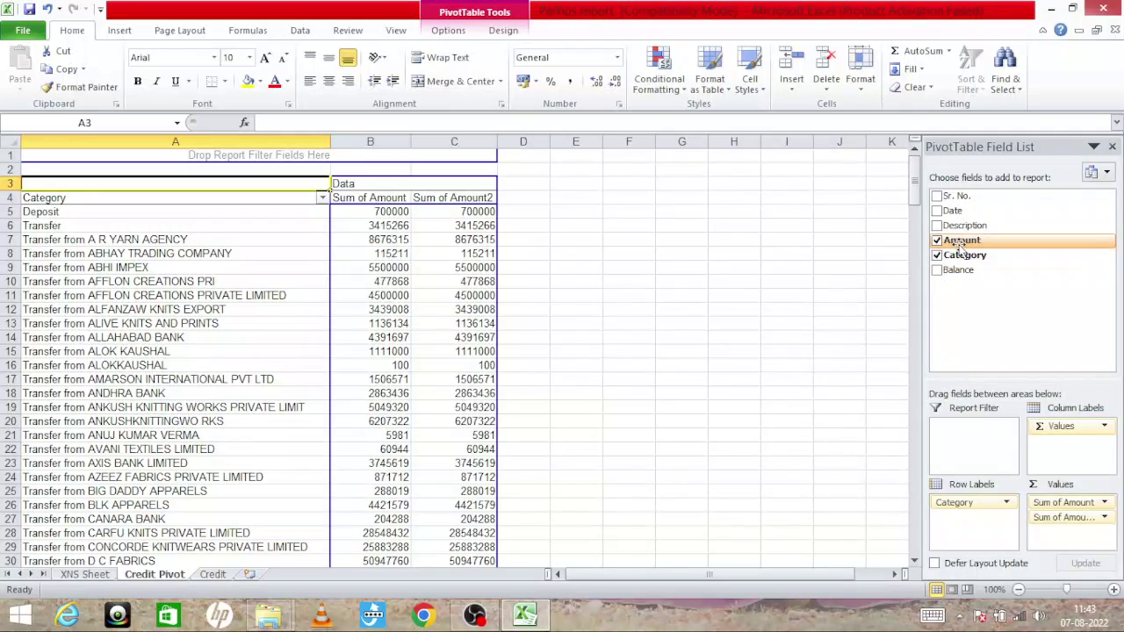
left_click_drag(957, 240, 1066, 527)
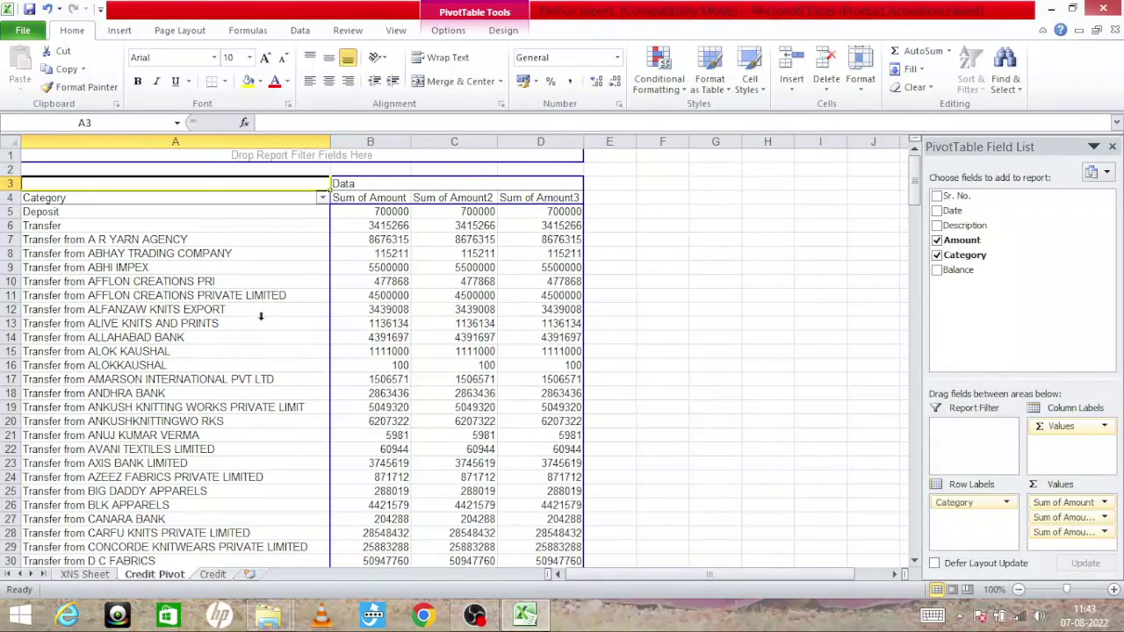
left_click(555, 323)
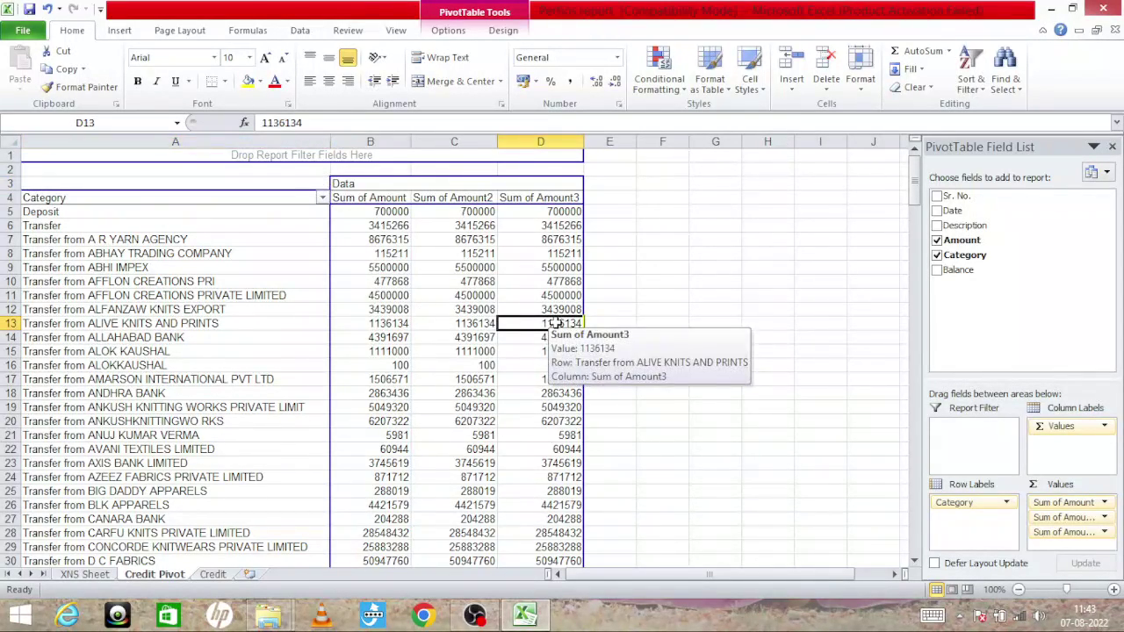
left_click(646, 273)
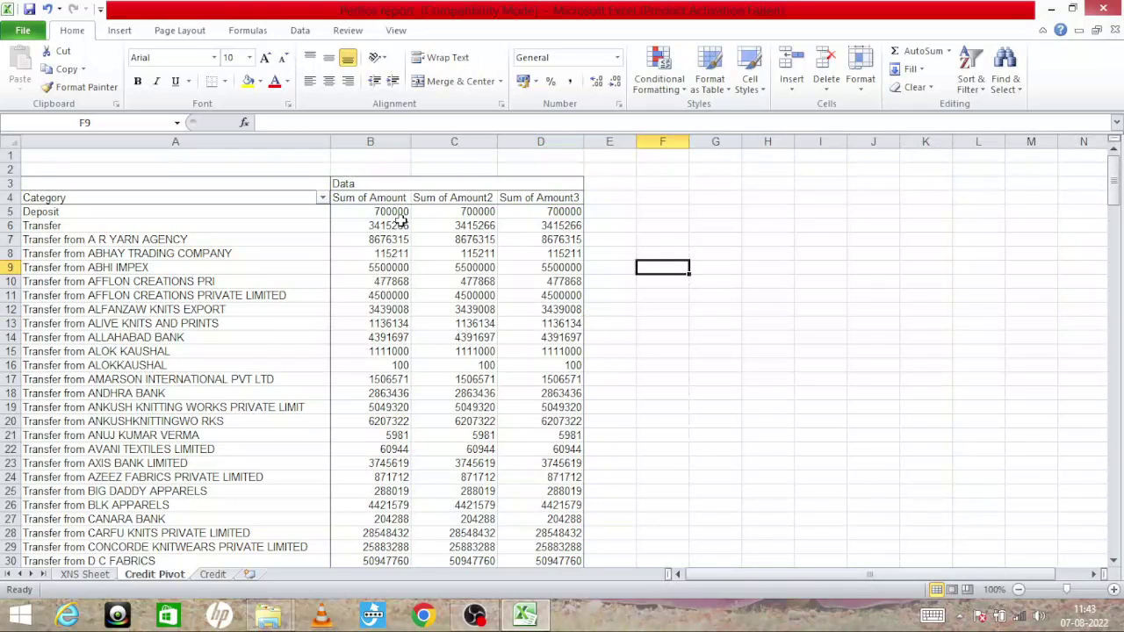
left_click(379, 201)
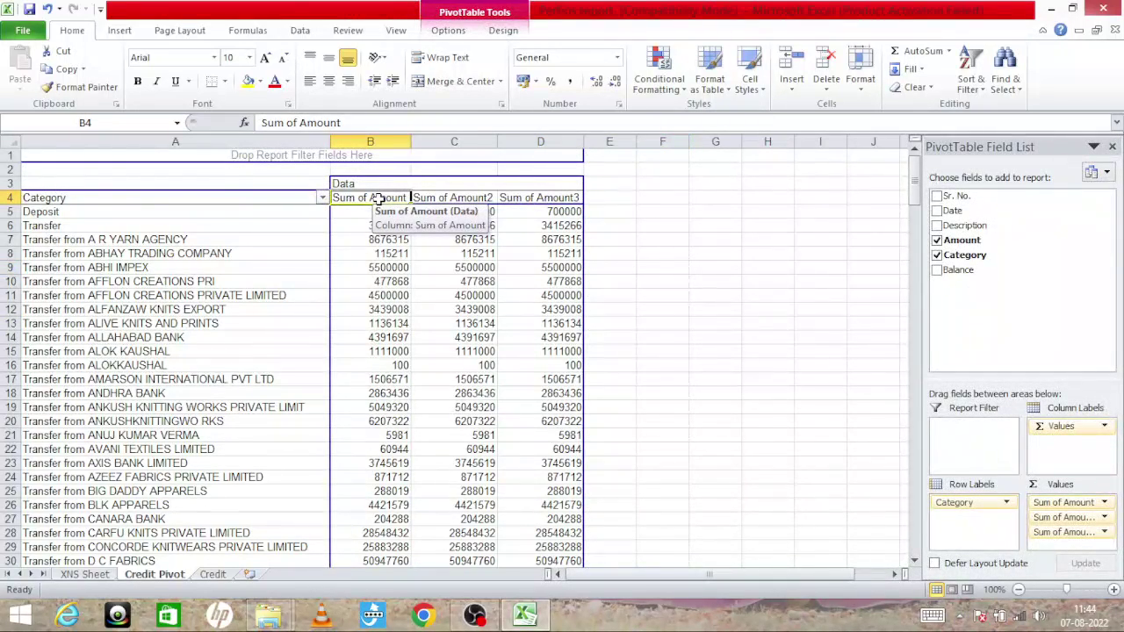
Change the first value field from Sum to Count of Amount in Value Field Settings.
right_click(377, 200)
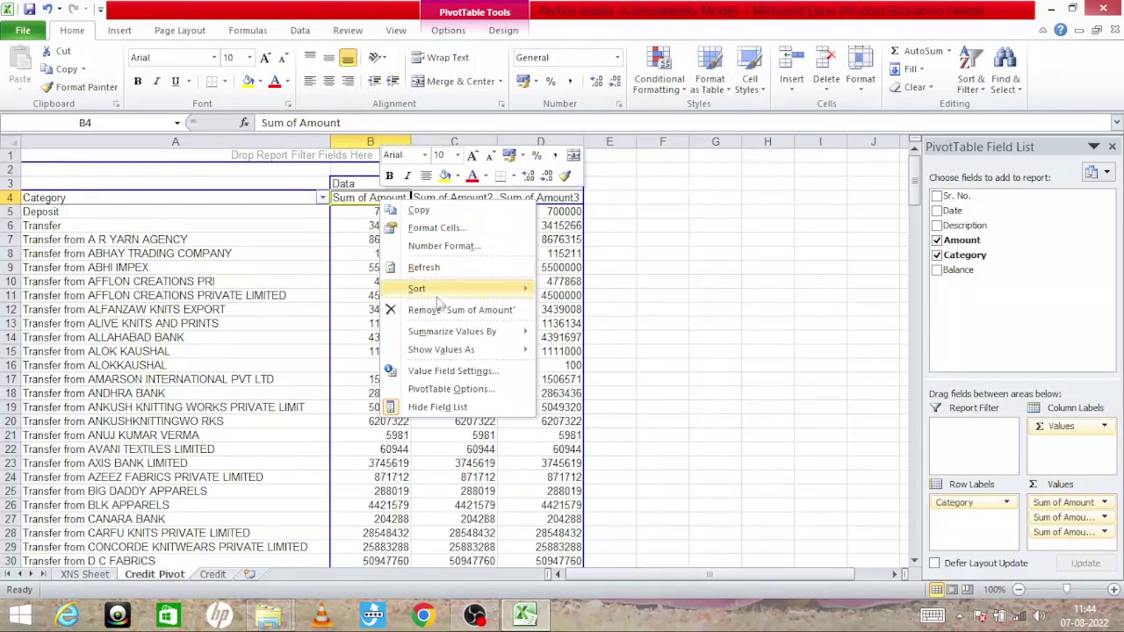
mouse_move(450, 334)
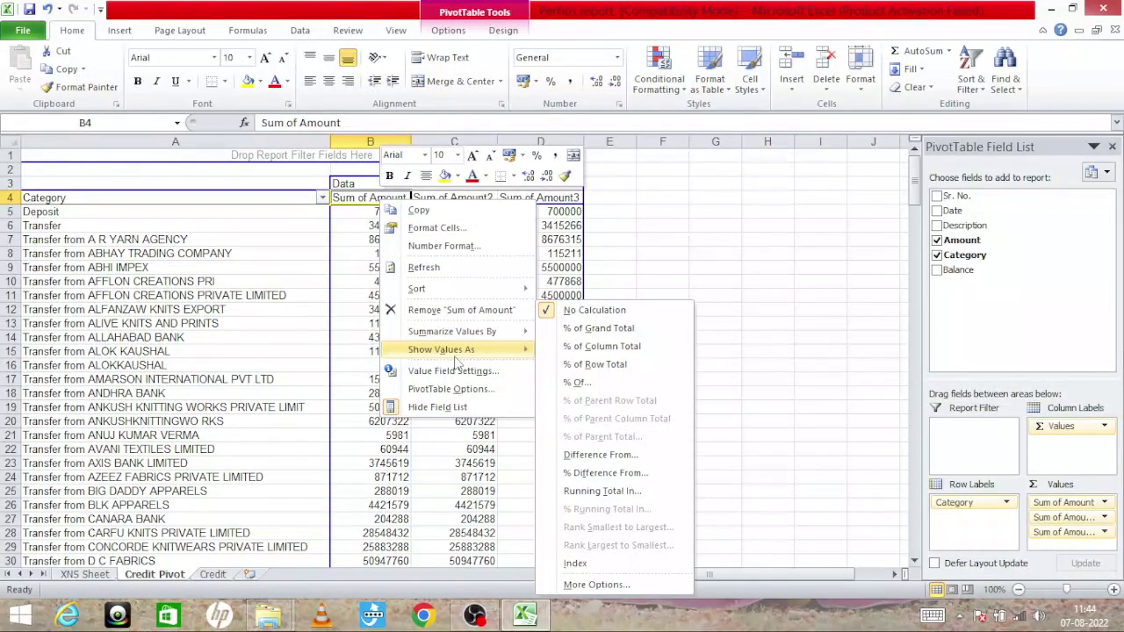
left_click(455, 370)
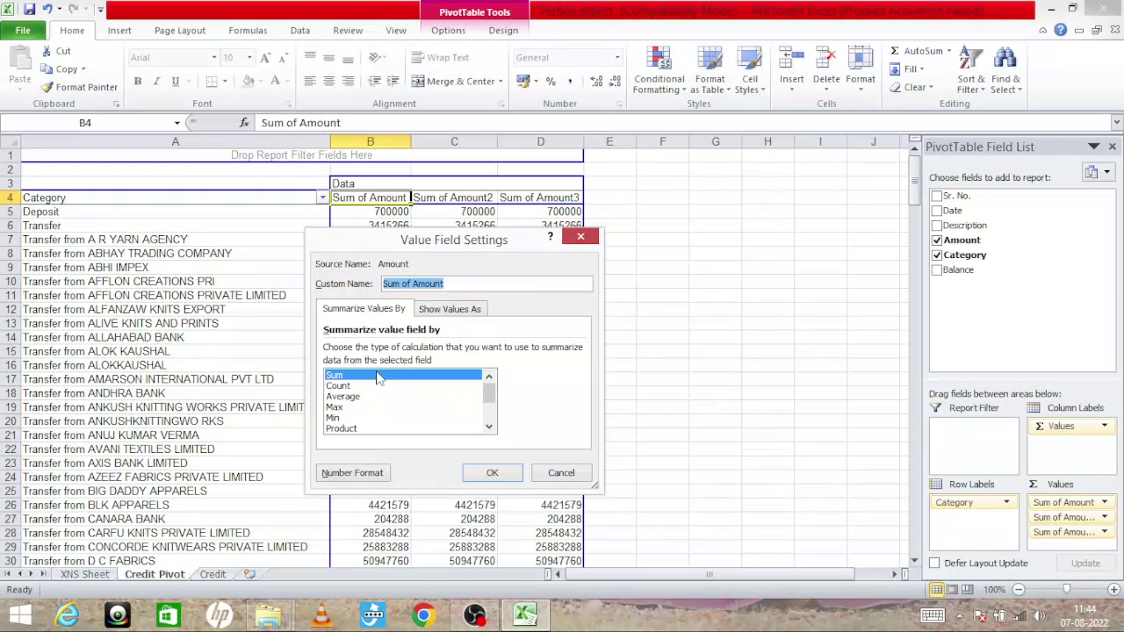
left_click(350, 387)
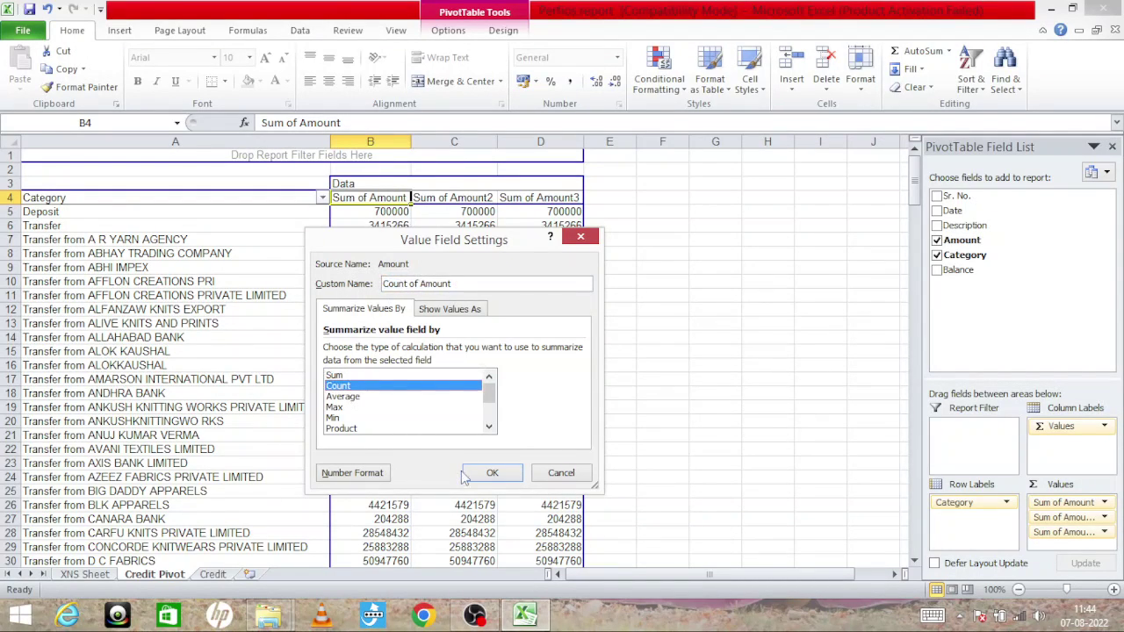
left_click(493, 472)
Compare the new per-category counts with the sums, e.g. a count of 24 for one category.
left_click(363, 273)
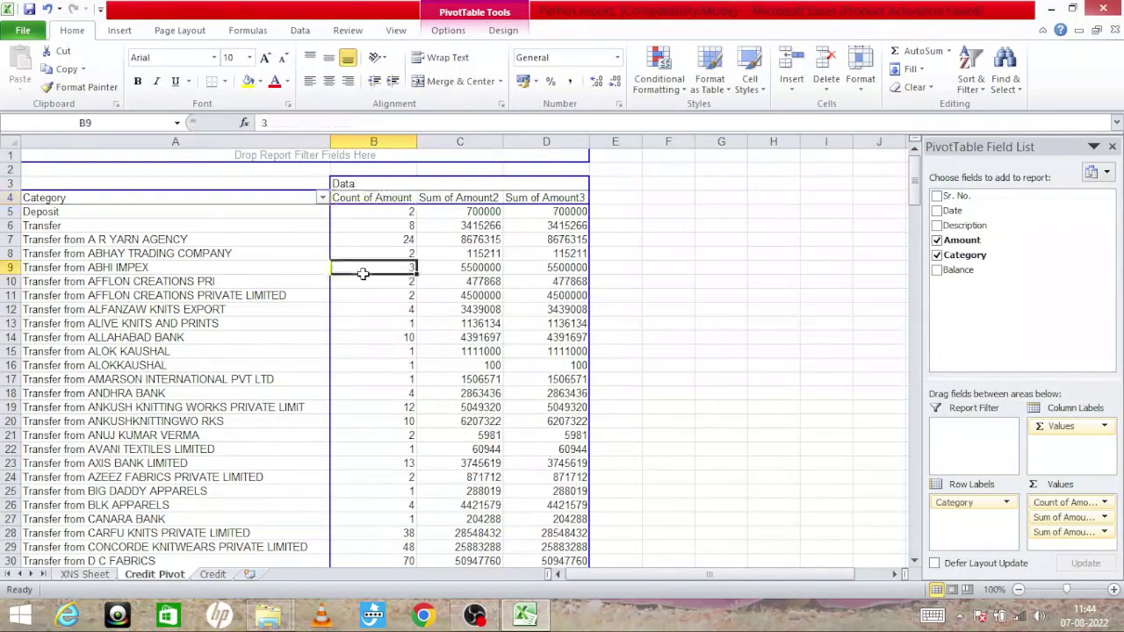
left_click(217, 229)
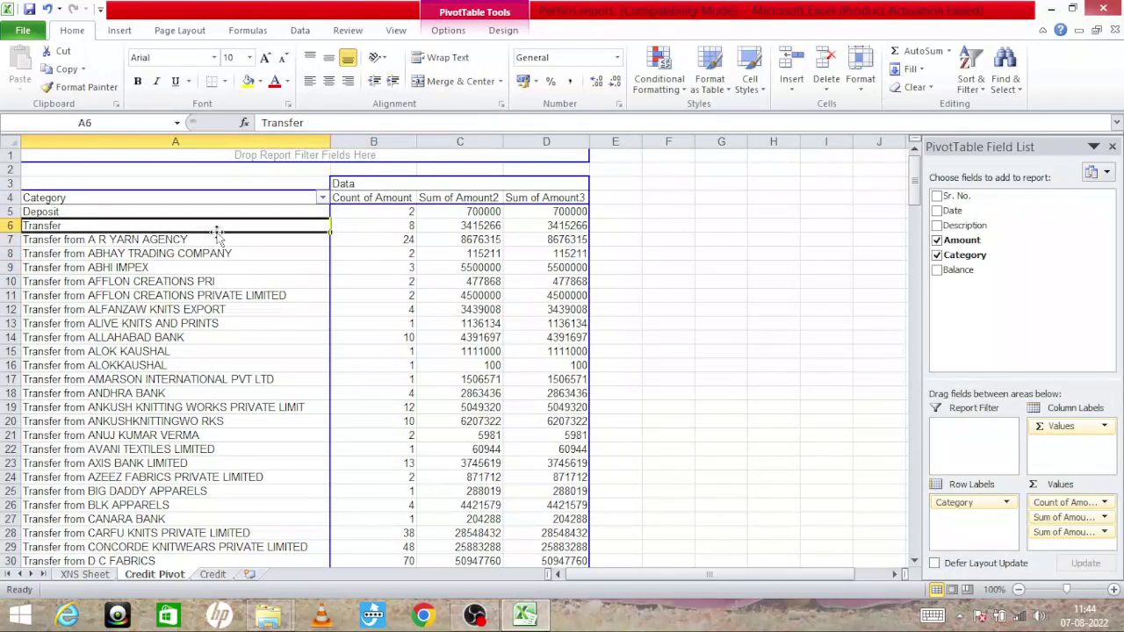
key("Down")
key("Right")
key("Right")
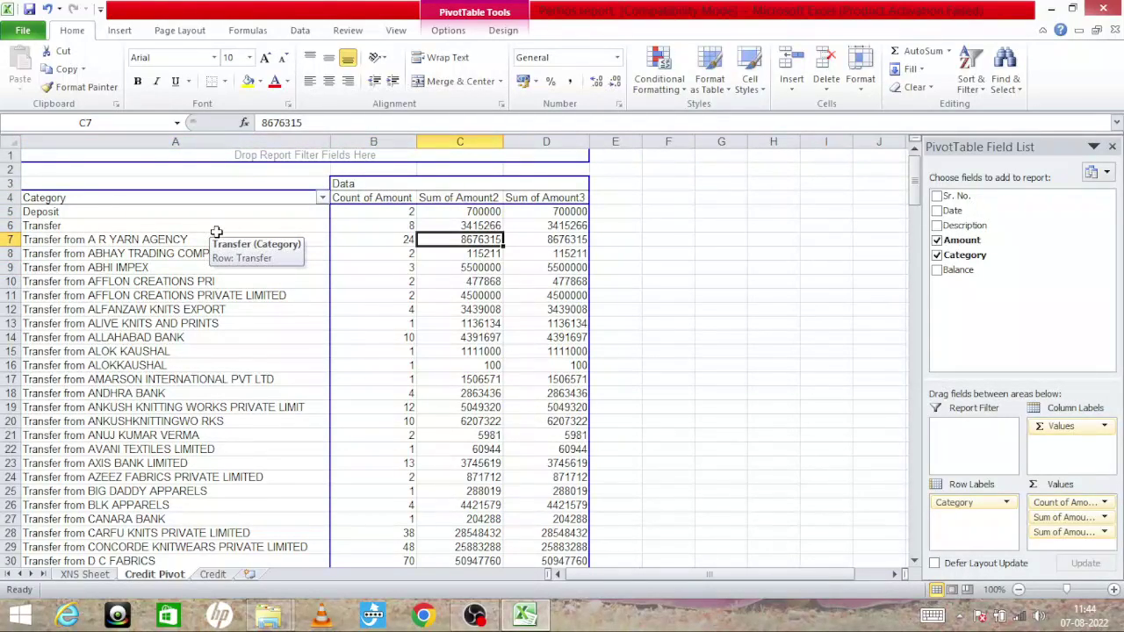
key("Left")
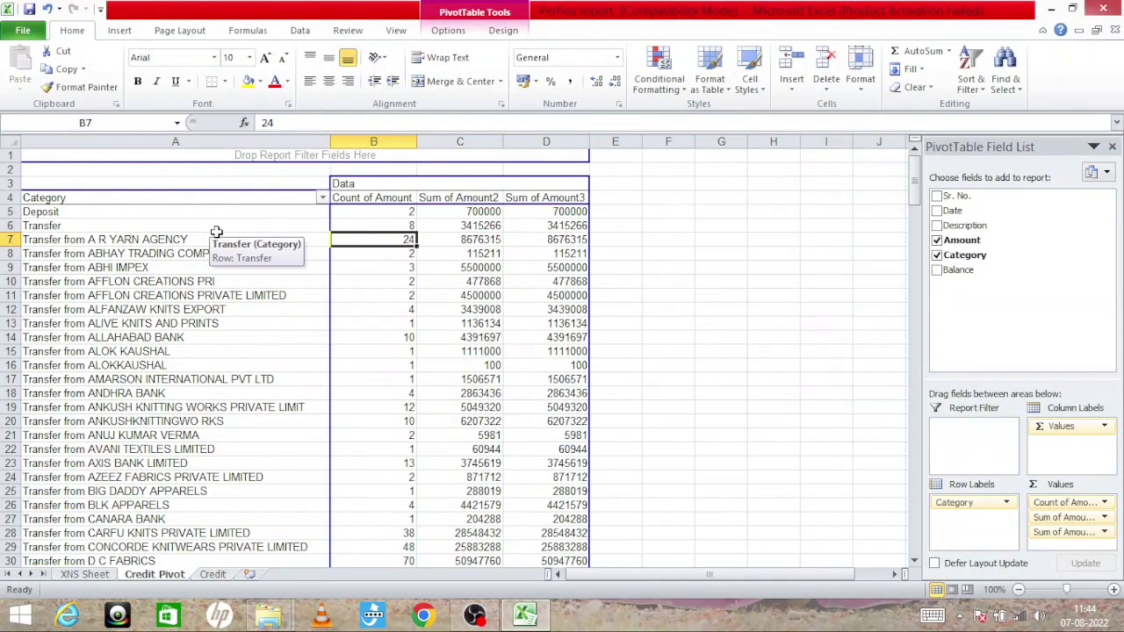
key("Right")
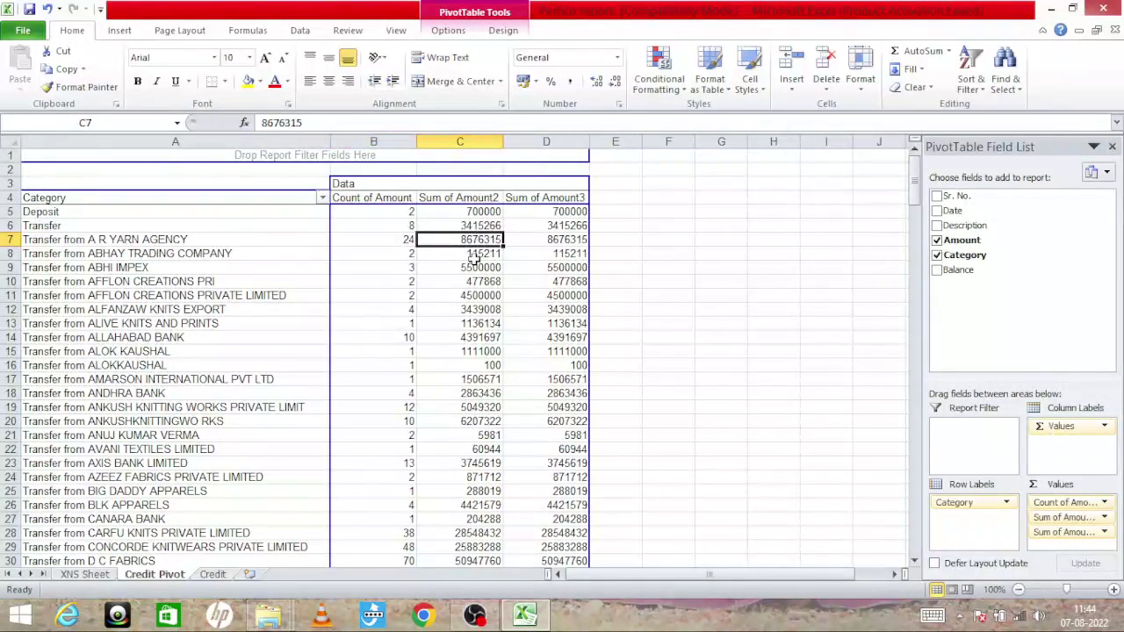
left_click(566, 199)
Show the Sum of Amount3 field as % of Column Total.
right_click(566, 200)
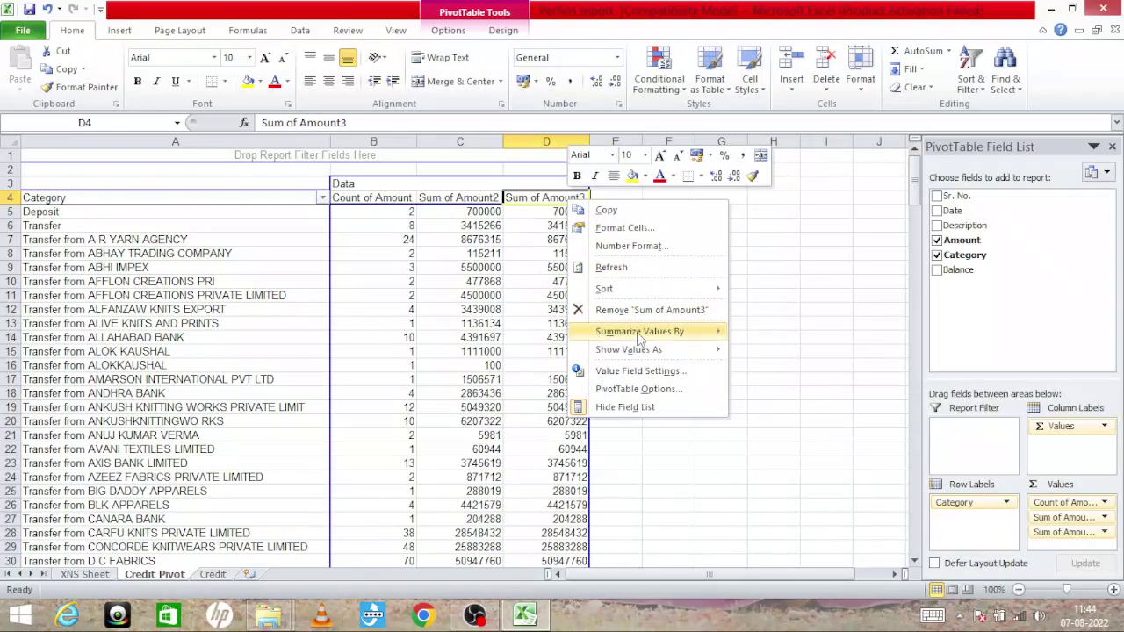
mouse_move(638, 333)
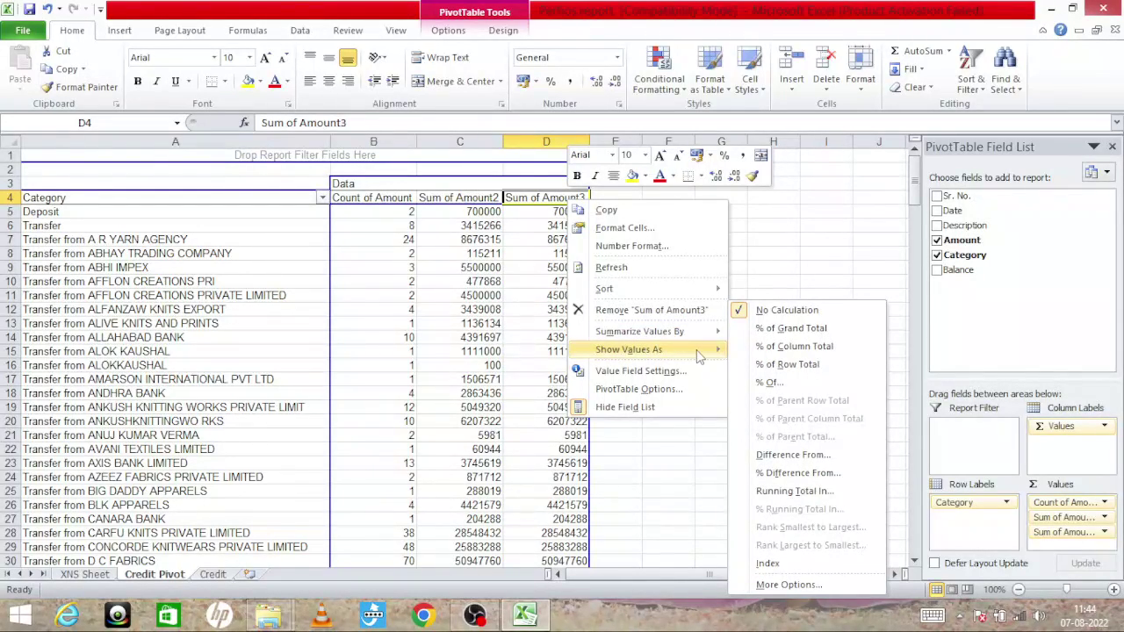
left_click(785, 348)
Check the resulting category percentages in column D, e.g. Deposit at 0.06%, totalling 100.00%.
left_click(556, 312)
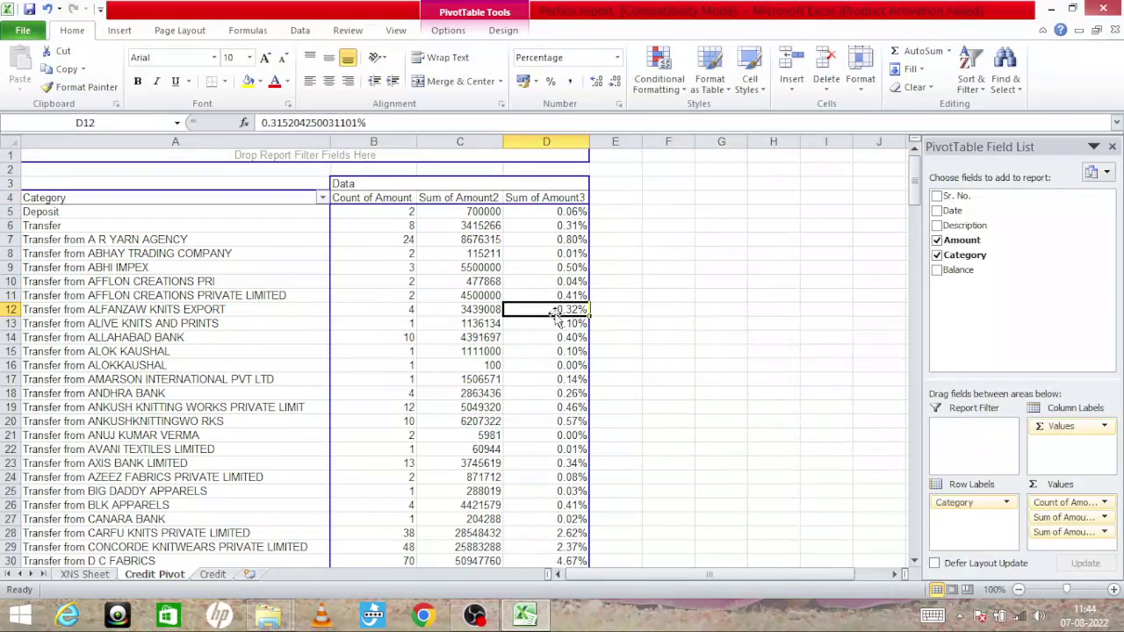
key("Down")
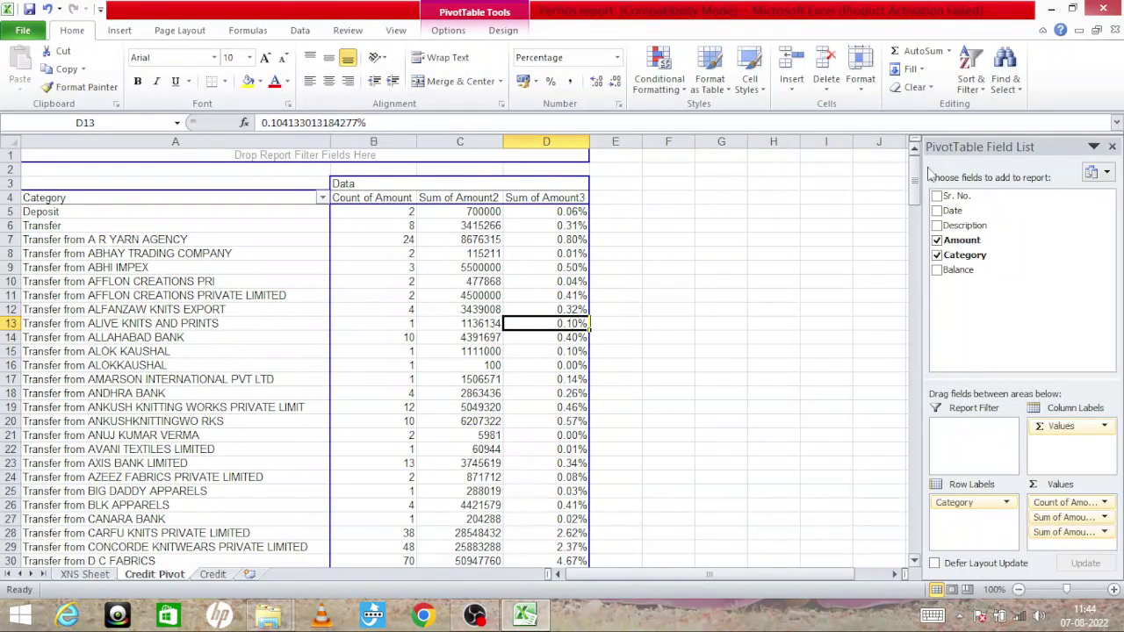
mouse_move(914, 189)
left_mouse_down()
mouse_move(918, 396)
mouse_move(916, 355)
left_mouse_up()
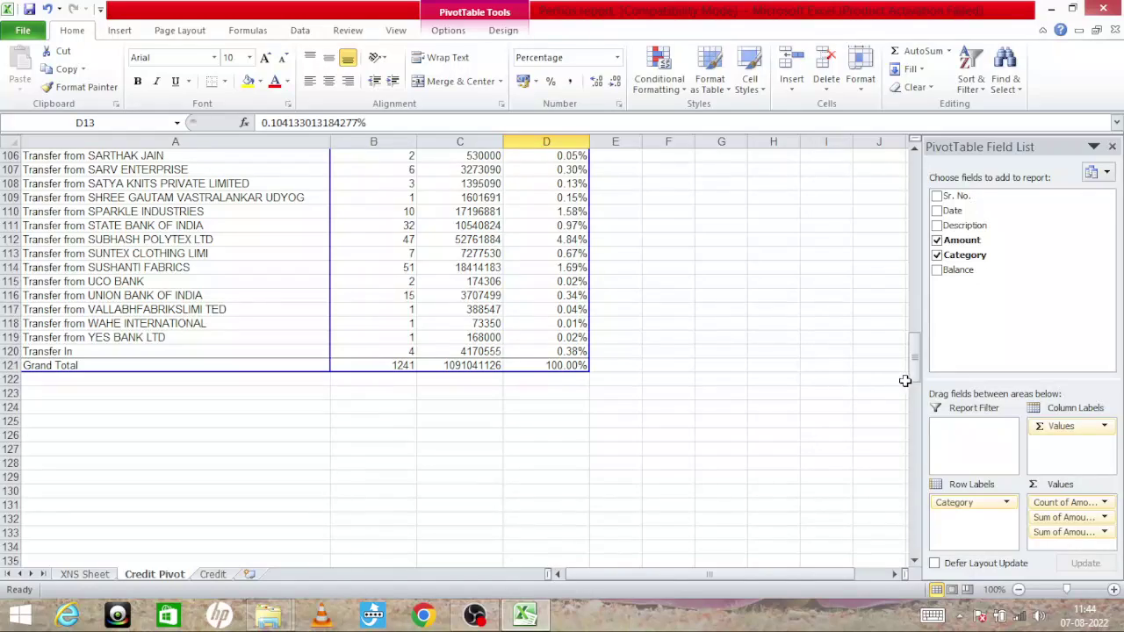
left_click_drag(915, 378, 907, 192)
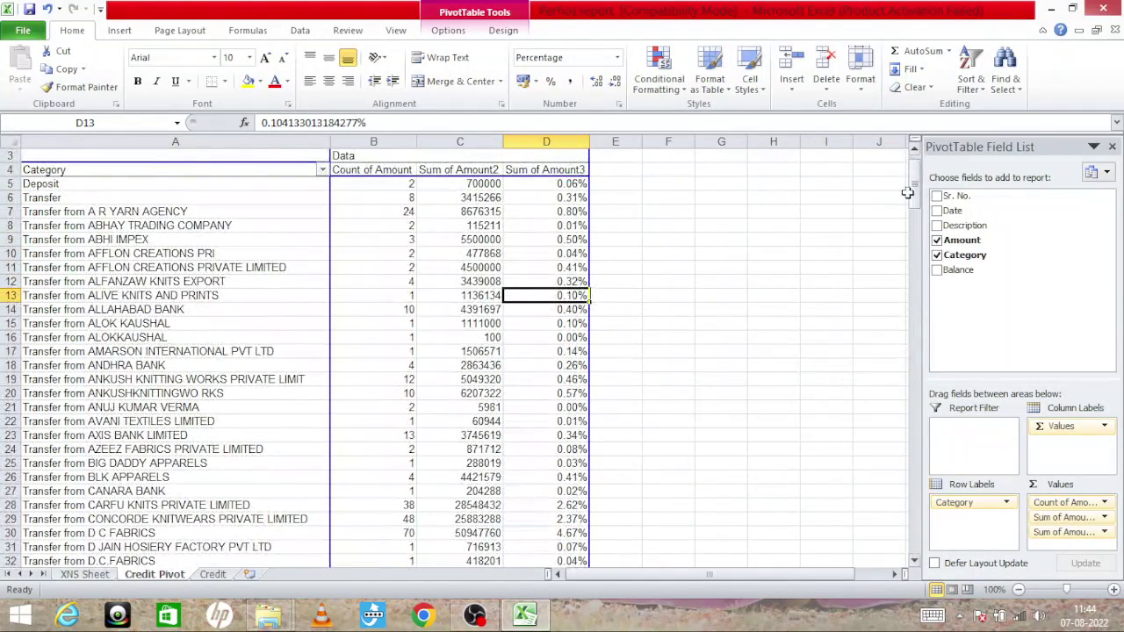
scroll(915, 169, "up", 1)
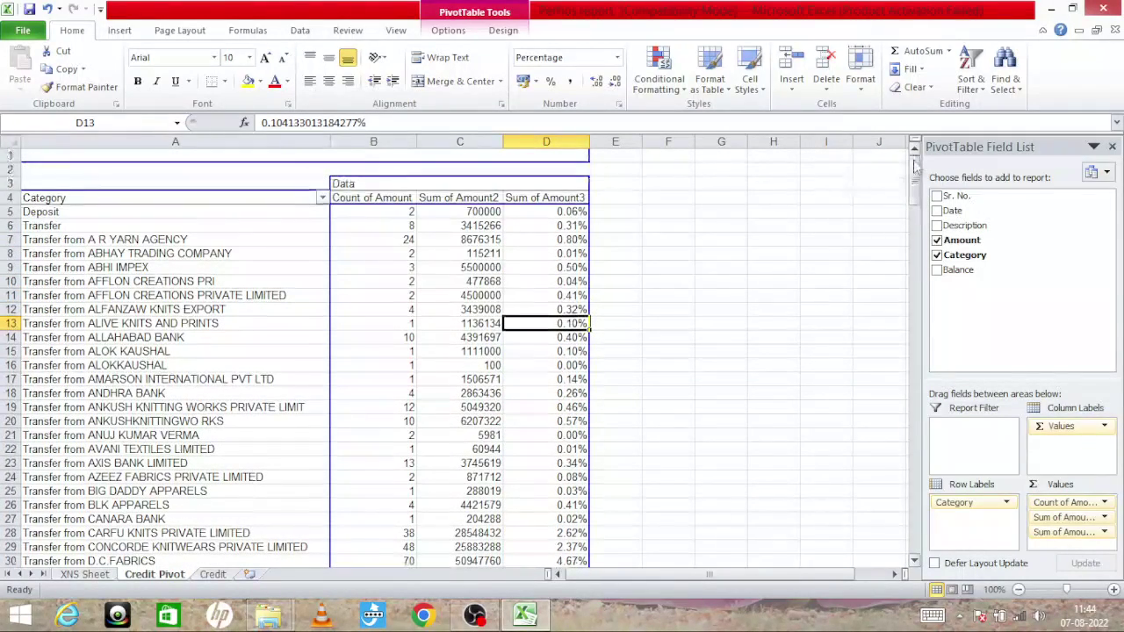
left_click(556, 255)
left_click(639, 238)
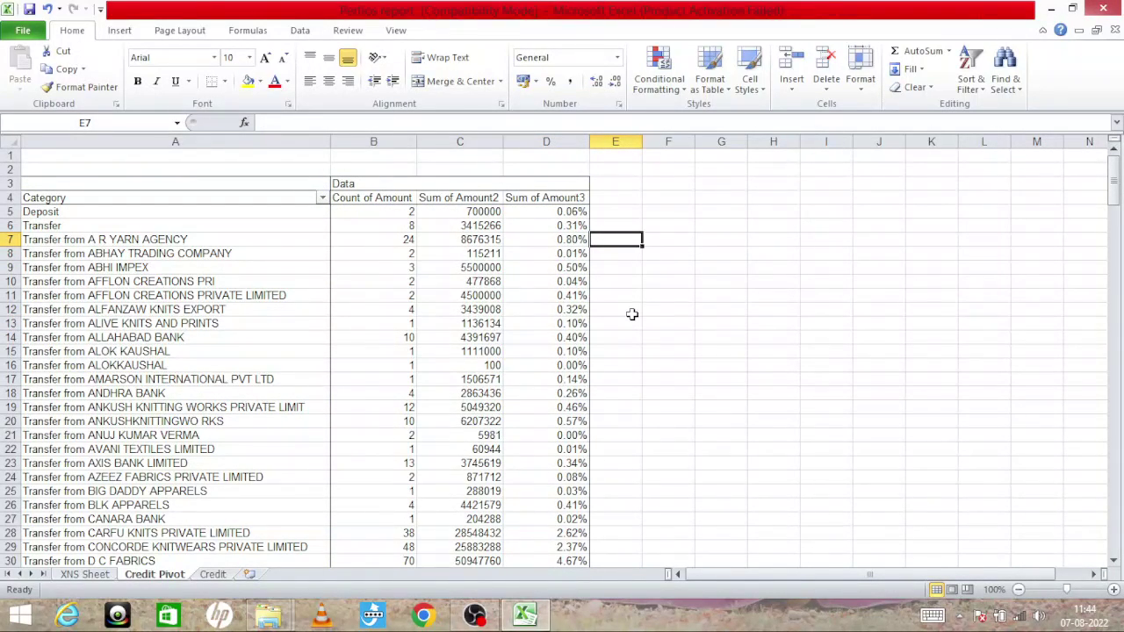
Turn on Data > Filter for the Credit Pivot headers.
left_click(636, 308)
left_click(620, 212)
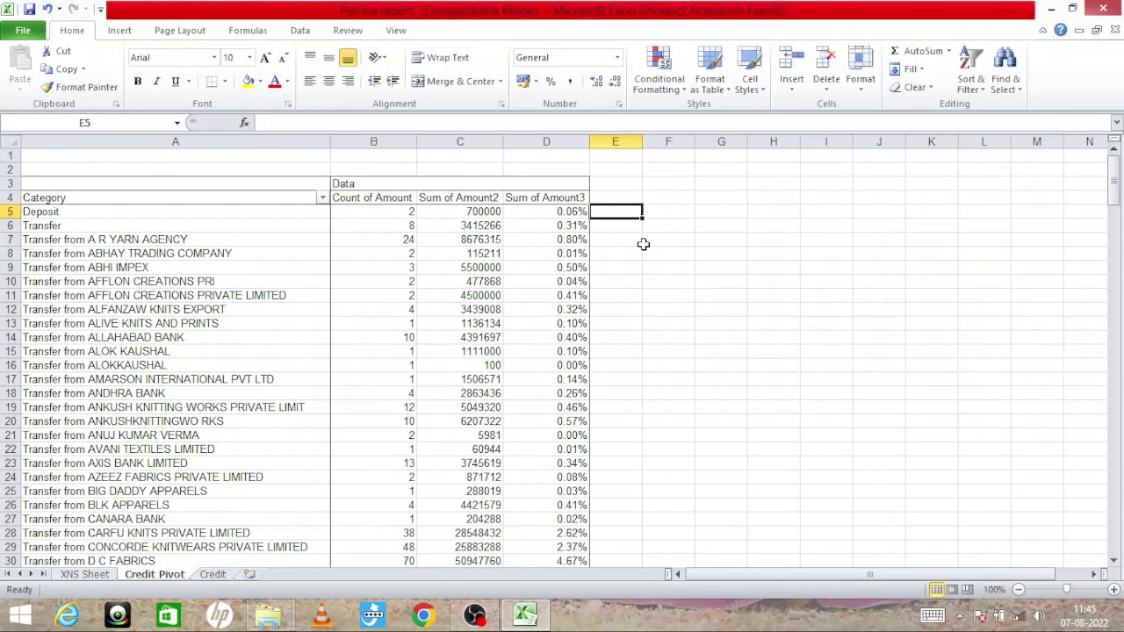
left_click(201, 33)
left_click(301, 34)
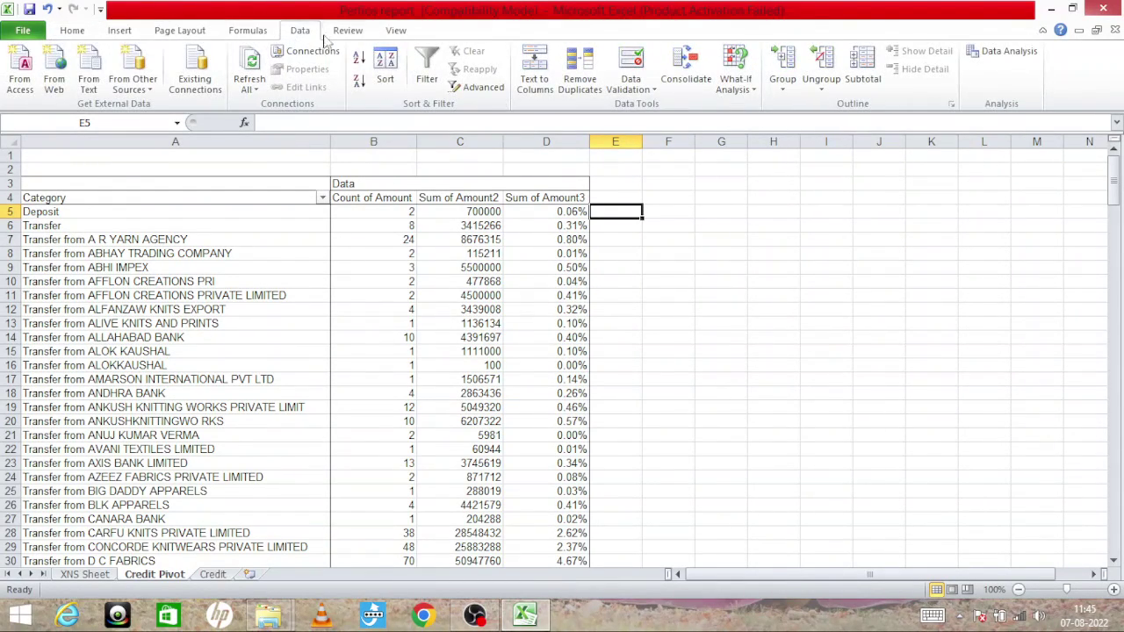
left_click(428, 78)
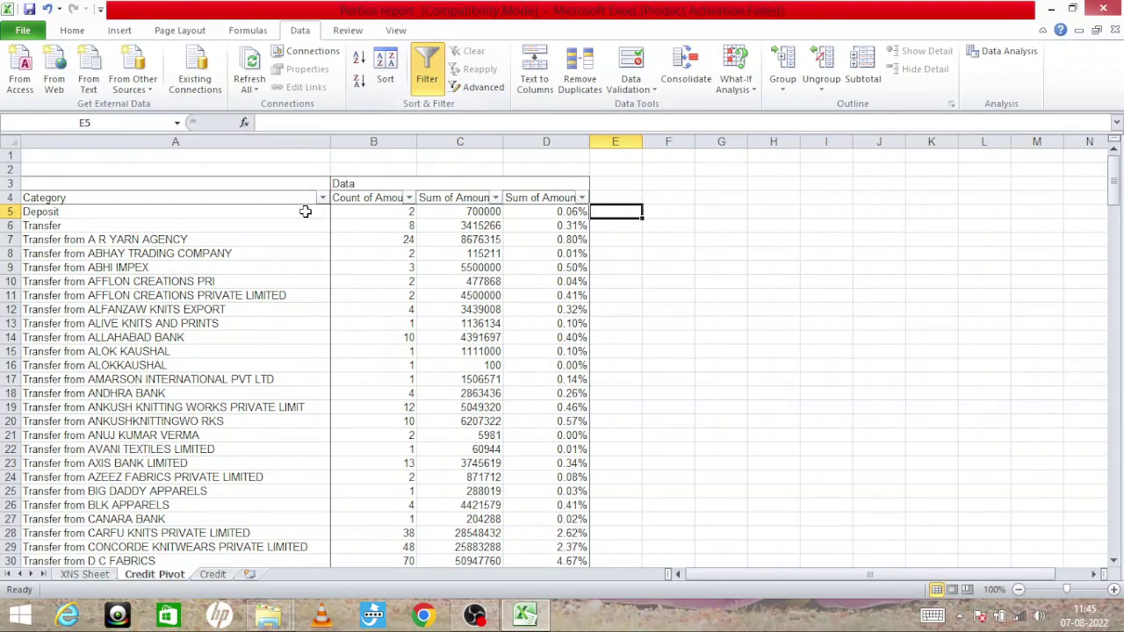
Sort the categories by Sum of Amount3, largest to smallest, with OSWAL INDIA at 16.09% first.
left_click(581, 198)
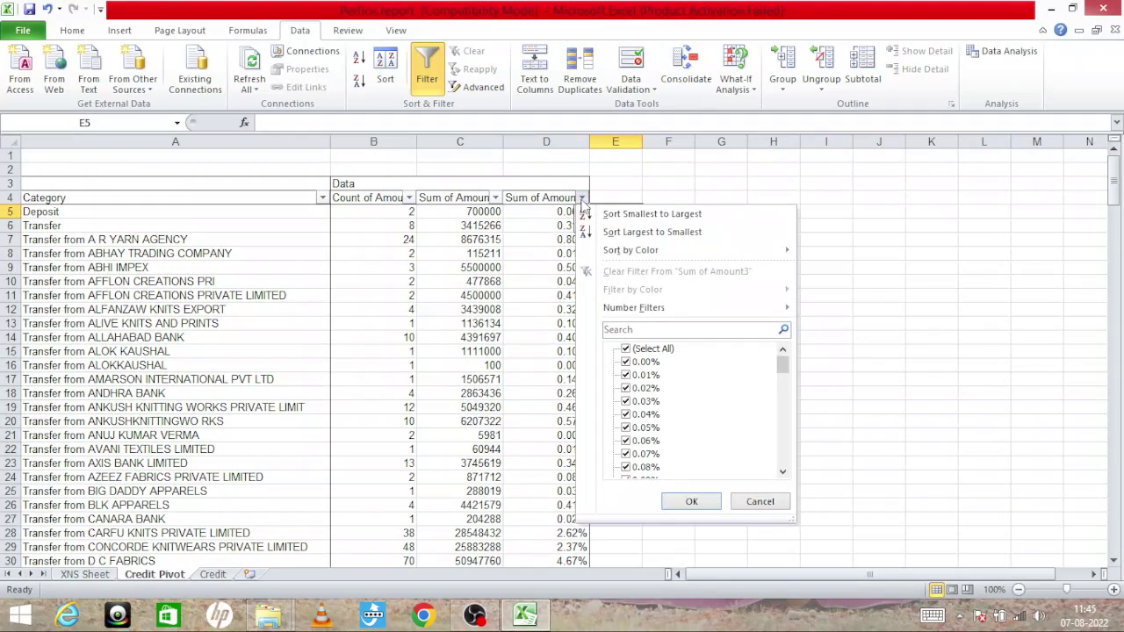
left_click(614, 232)
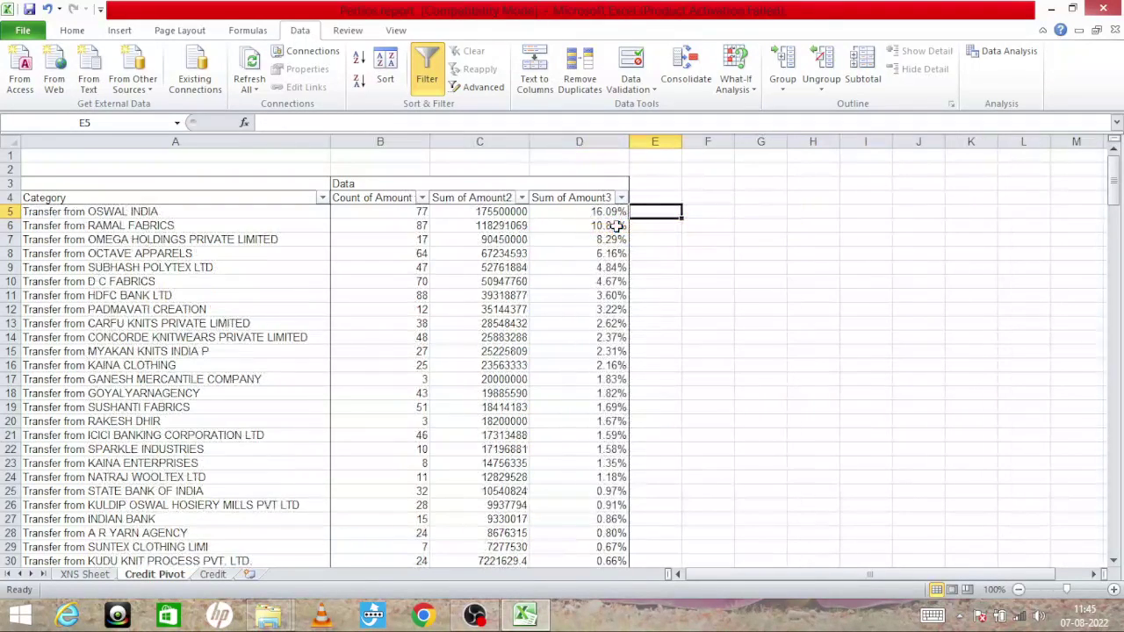
left_click(585, 254)
Review the count, sum and percentage of the top categories, OSWAL INDIA through OCTAVE APPARELS.
key("Up")
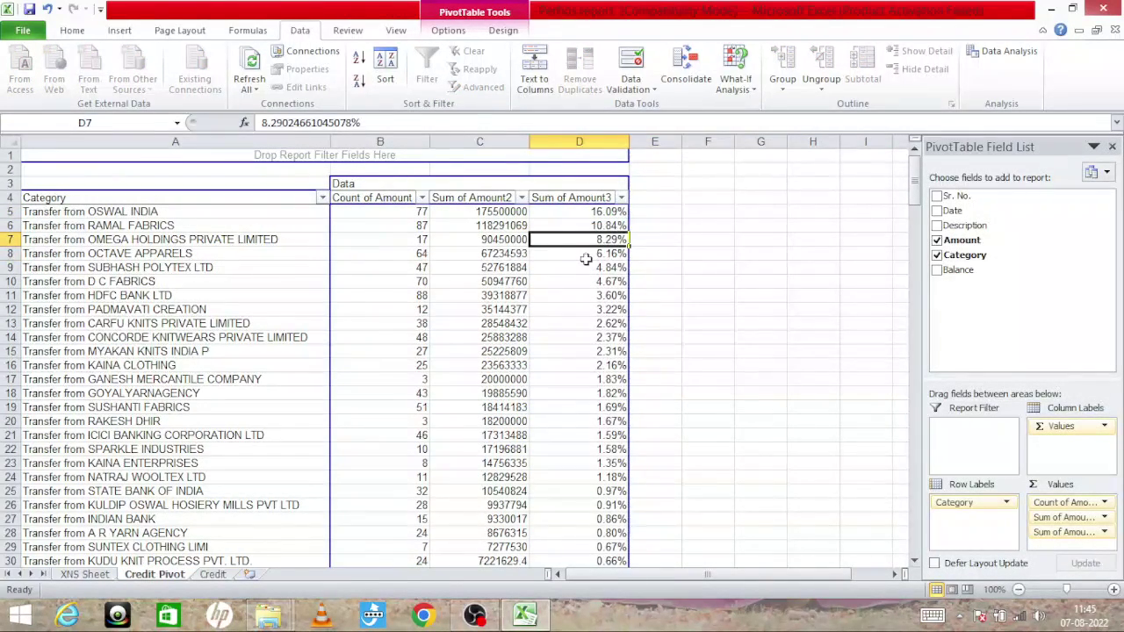
key("Up")
key("Up")
key("Left")
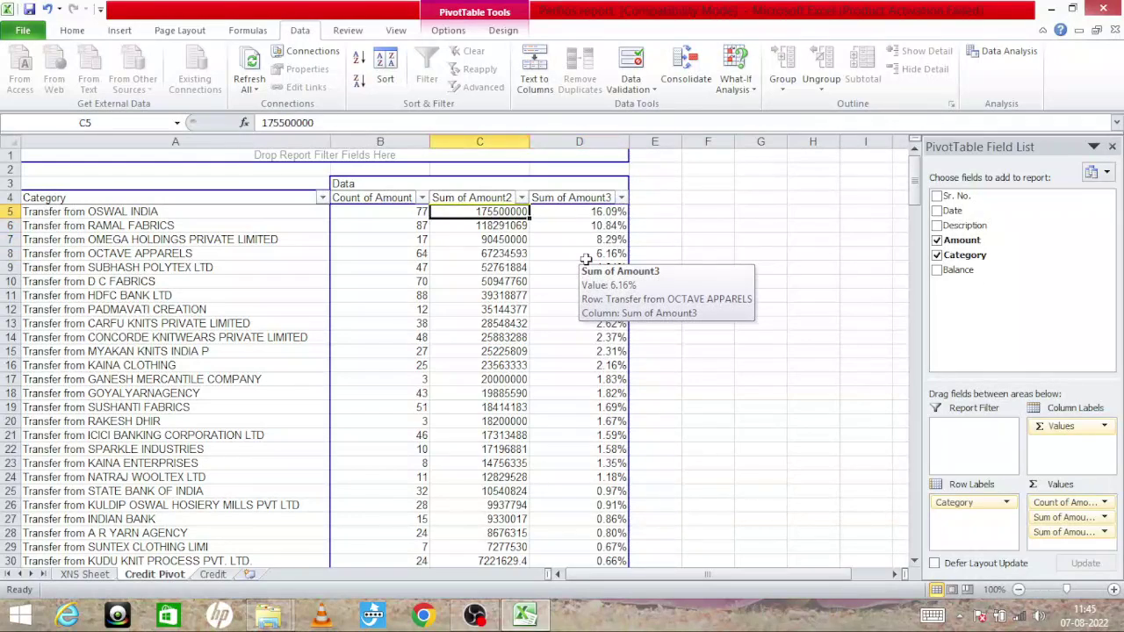
key("Left")
key("Left")
key("Right")
key("Down")
key("Right")
key("Right")
key("Right")
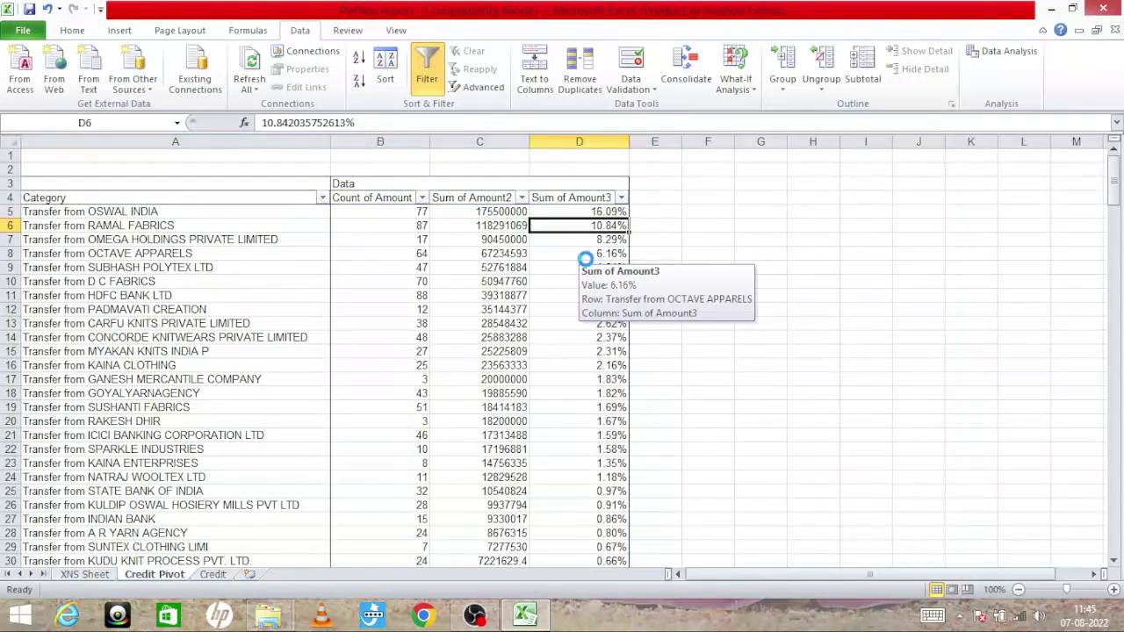
key("Left")
key("Left")
key("Left")
key("Left")
key("Down")
key("Right")
key("Right")
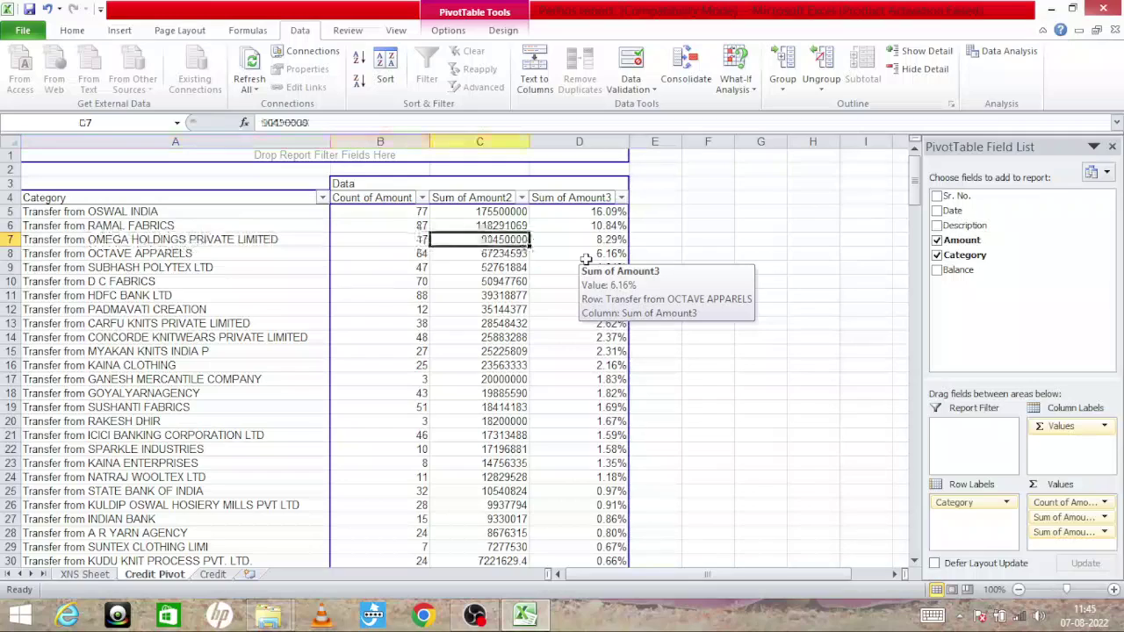
key("Right")
key("Left")
key("Left")
key("Left")
key("Down")
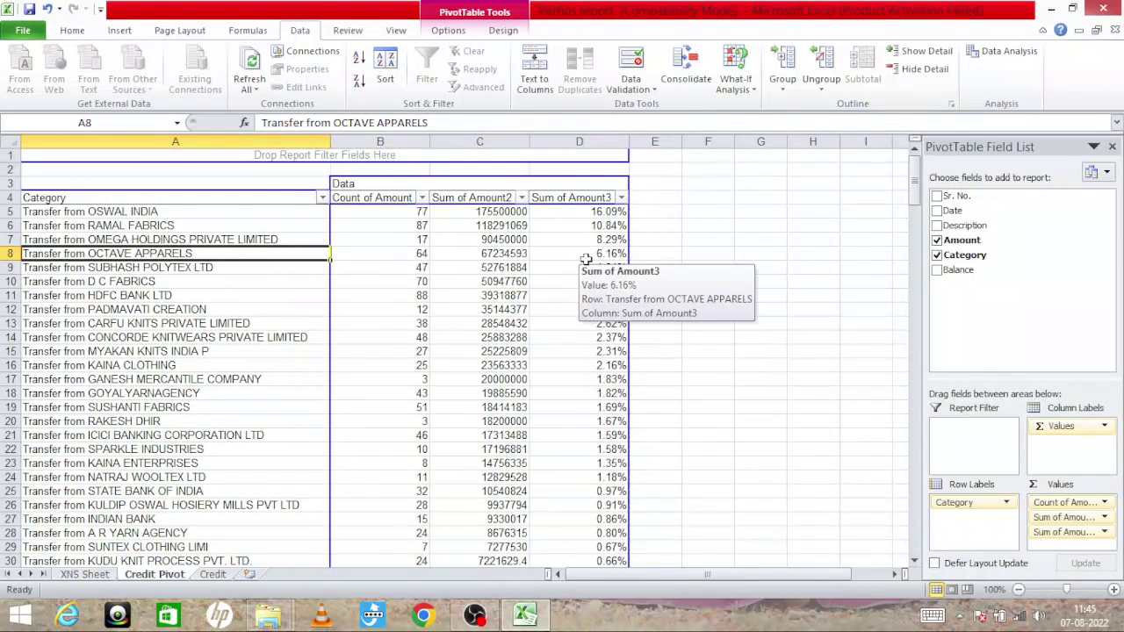
key("Right")
key("Right")
key("Right")
key("Left")
key("Left")
key("Left")
key("Right")
key("Right")
key("Right")
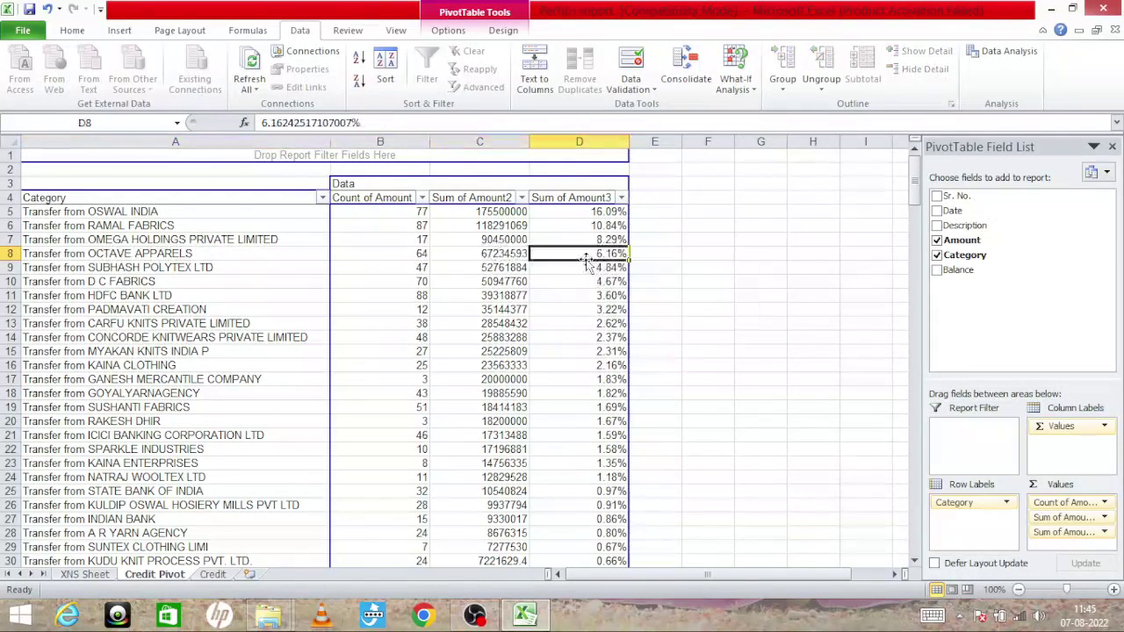
key("Up")
key("Up")
key("Up")
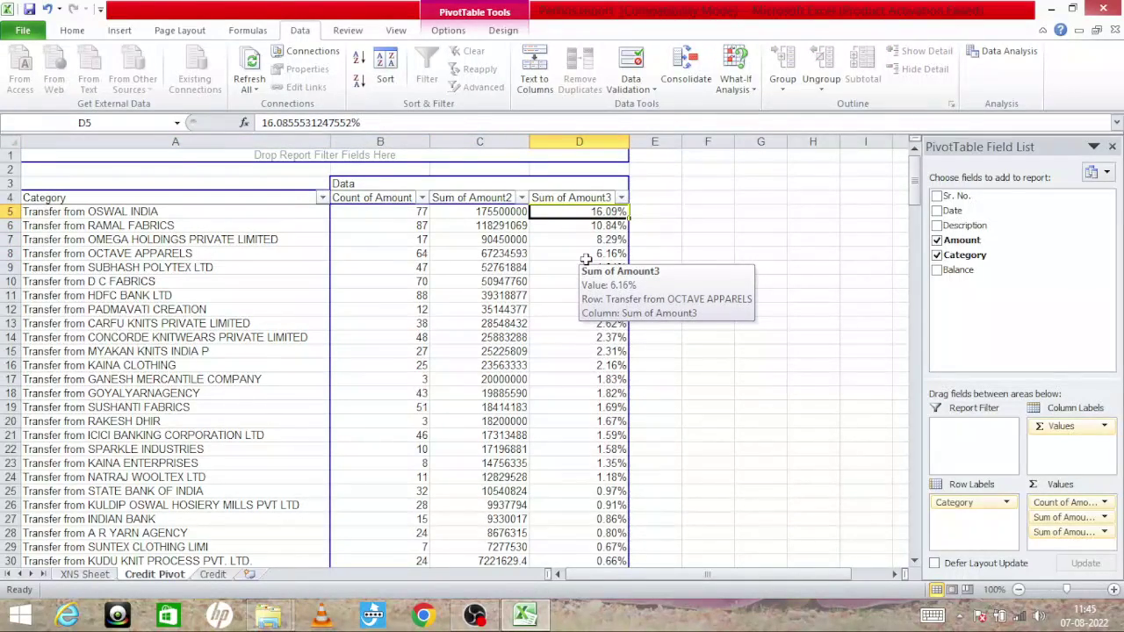
Select the top twelve category rows and pick out Transfer from HDFC BANK LTD (88 credits, 3.60%).
key("shift+Down")
key("shift+Down")
key("shift+Down")
key("shift+Down")
key("shift+Down")
key("shift+Down")
key("shift+Down")
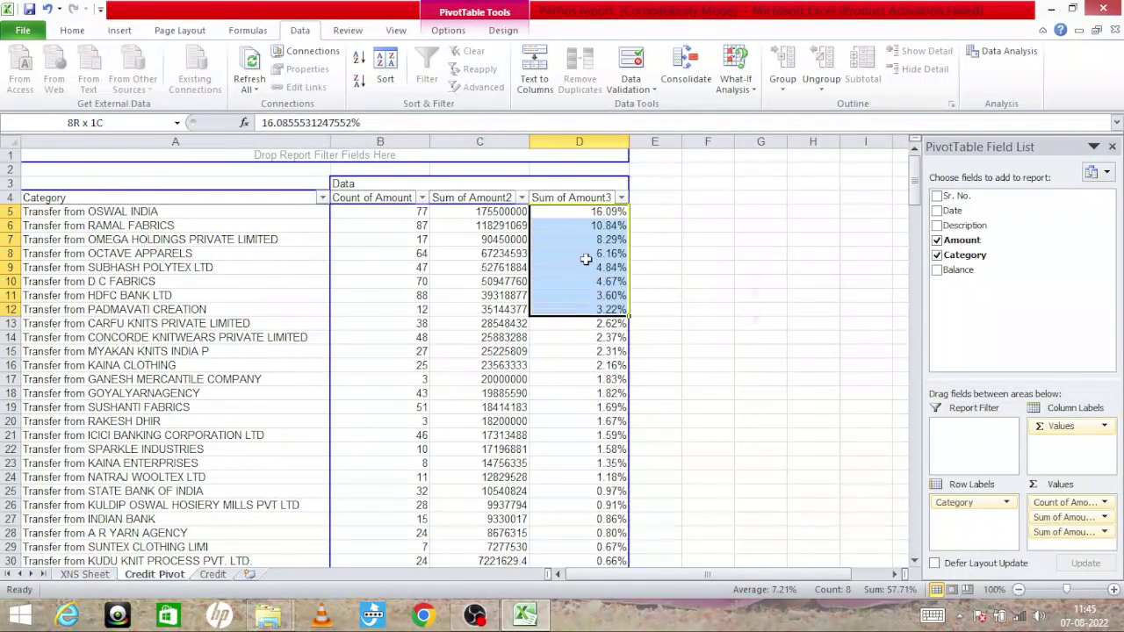
key("shift+Down")
key("shift+Down")
key("shift+Down")
key("shift+Down")
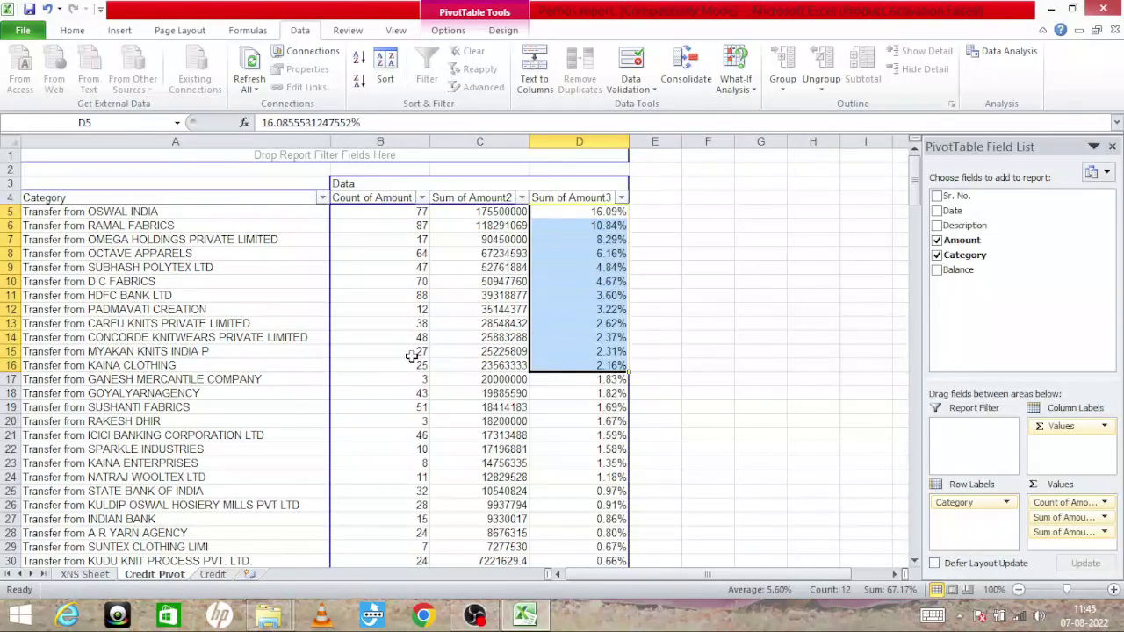
key("shift+Left")
key("shift+Left")
key("shift+Left")
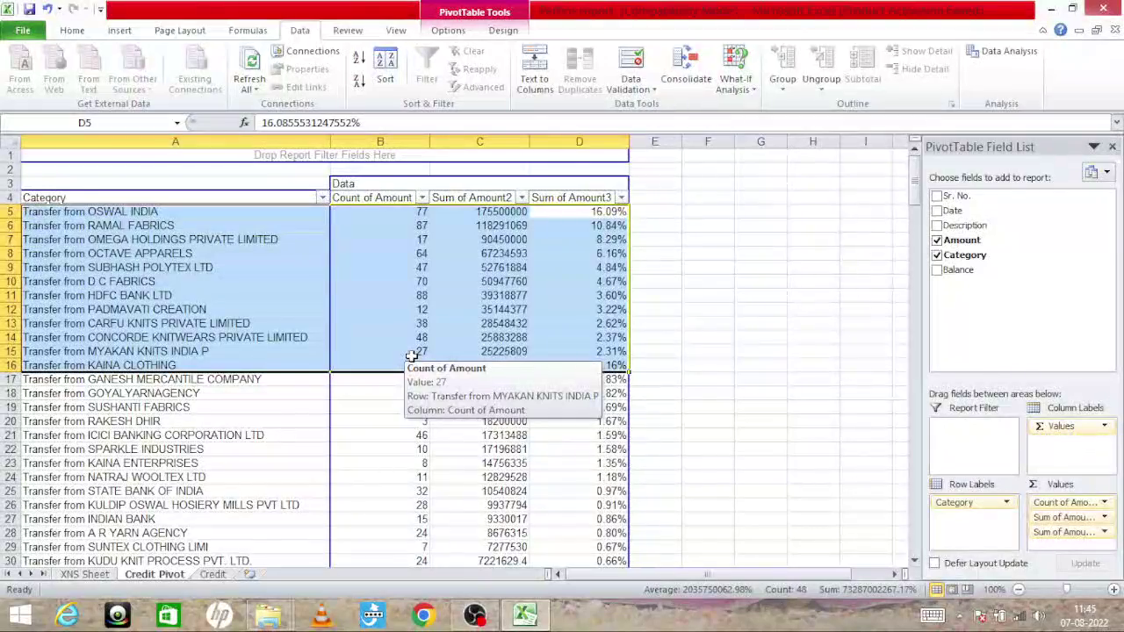
left_click(166, 296)
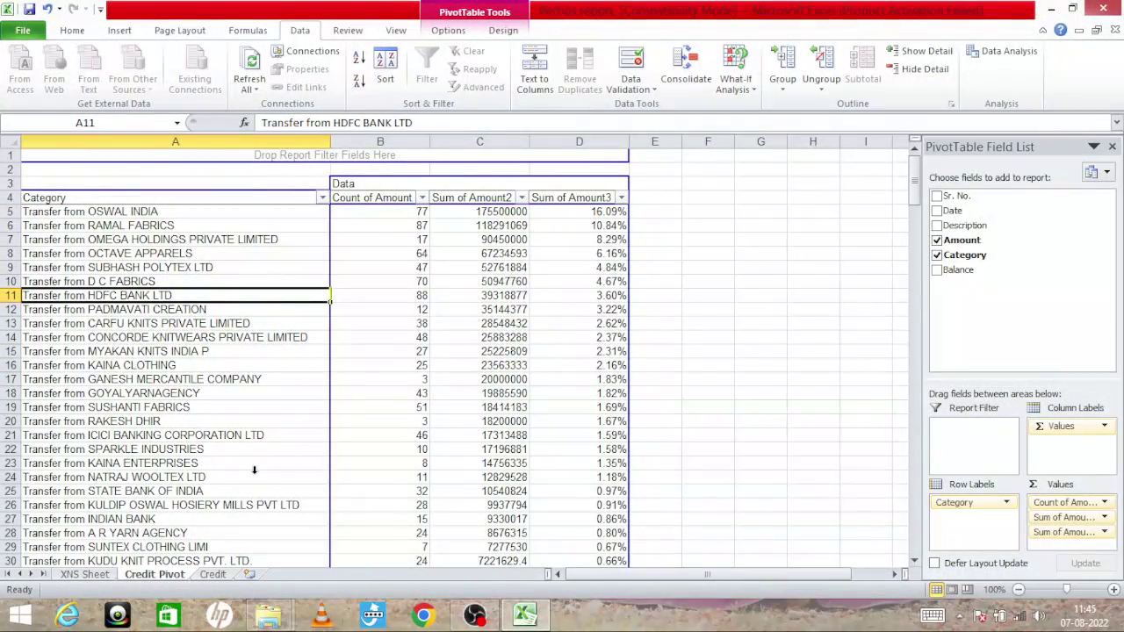
Turn on filtering for the Credit sheet's header row, comparing against Credit Pivot.
left_click(221, 579)
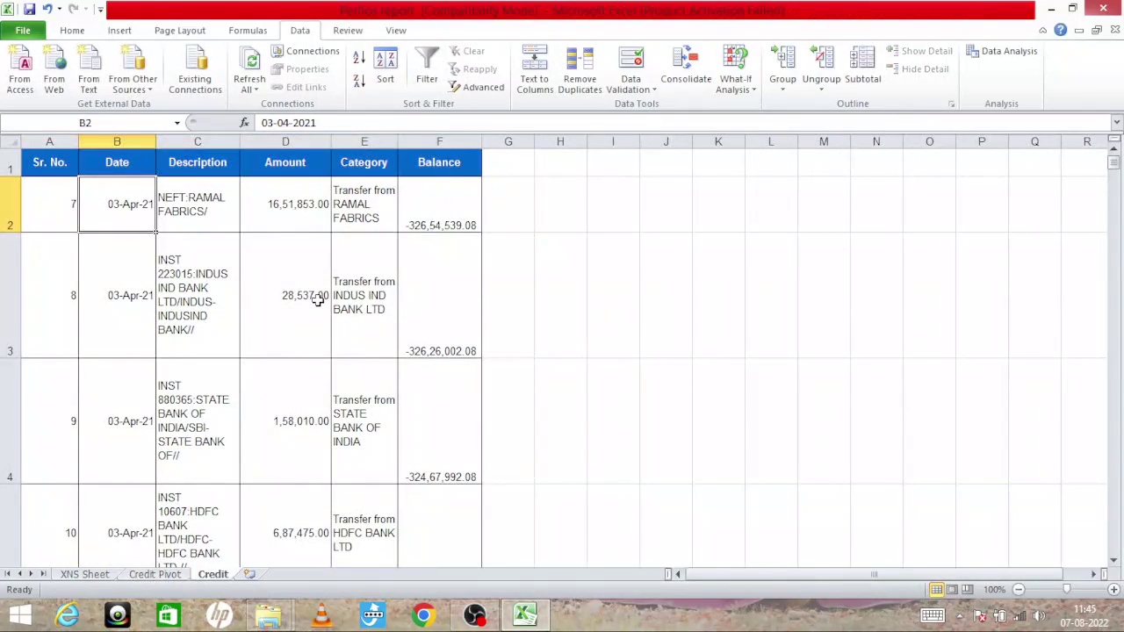
left_click(7, 165)
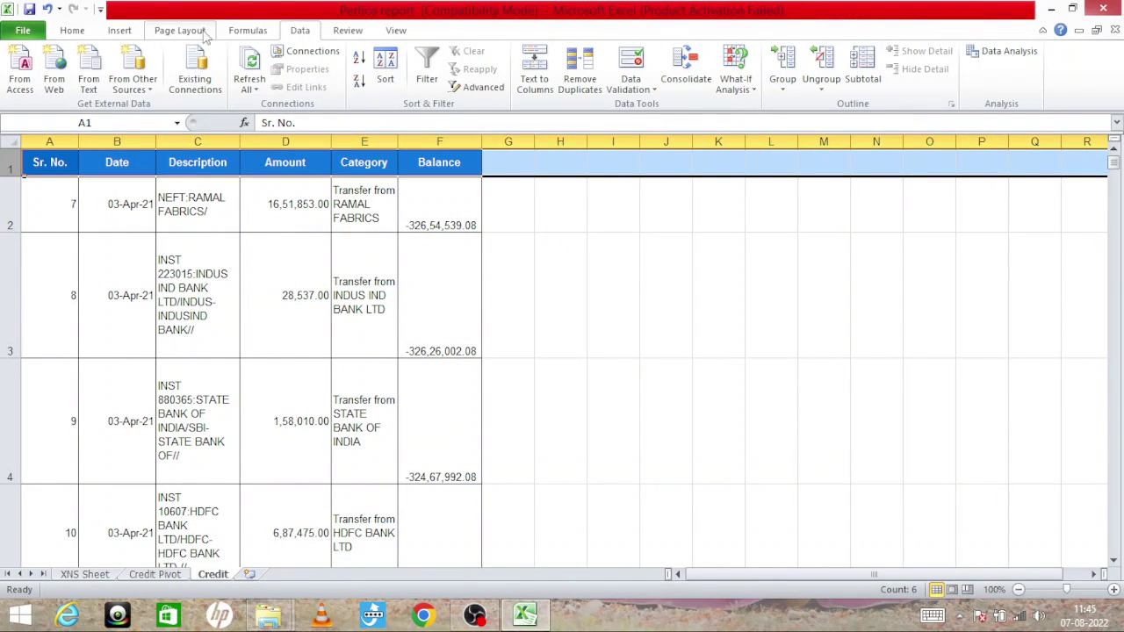
left_click(439, 86)
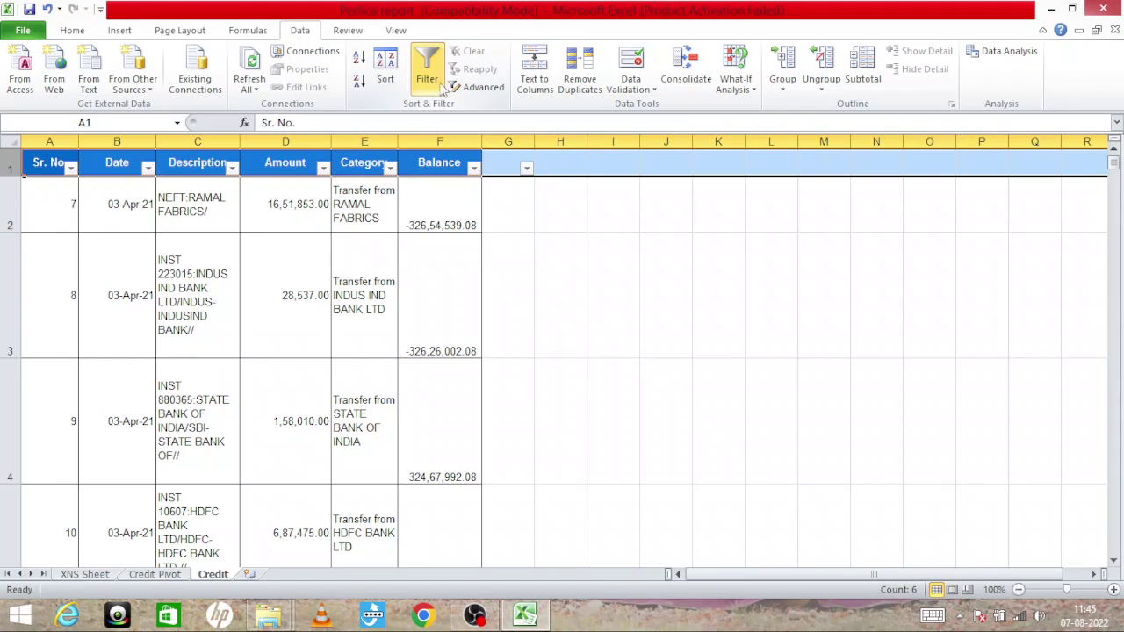
left_click(389, 167)
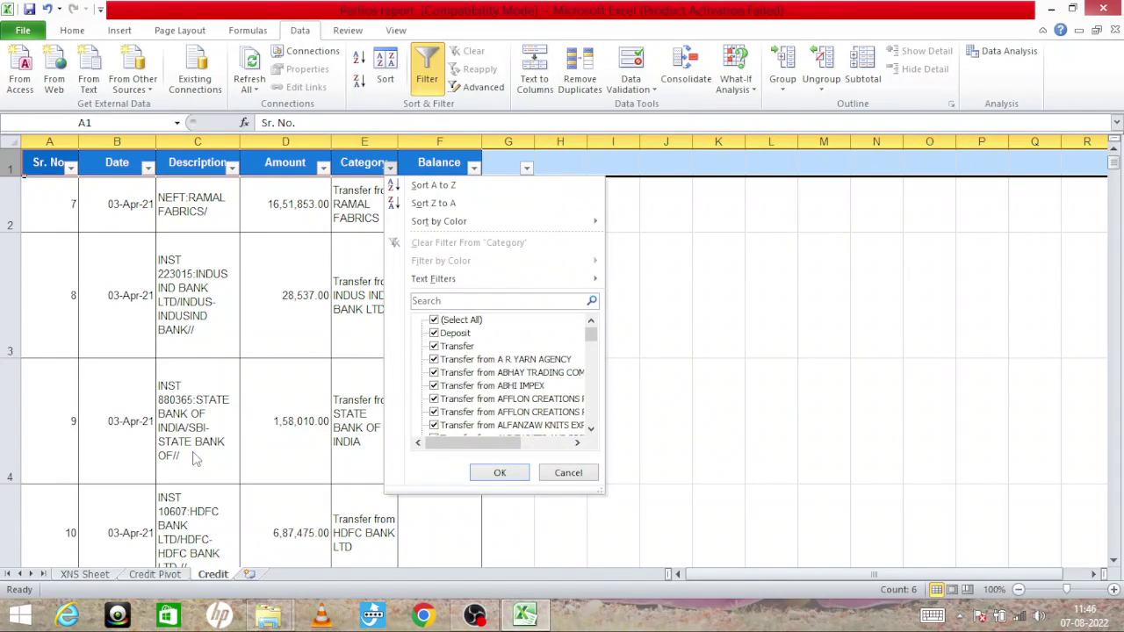
key("Escape")
left_click(154, 574)
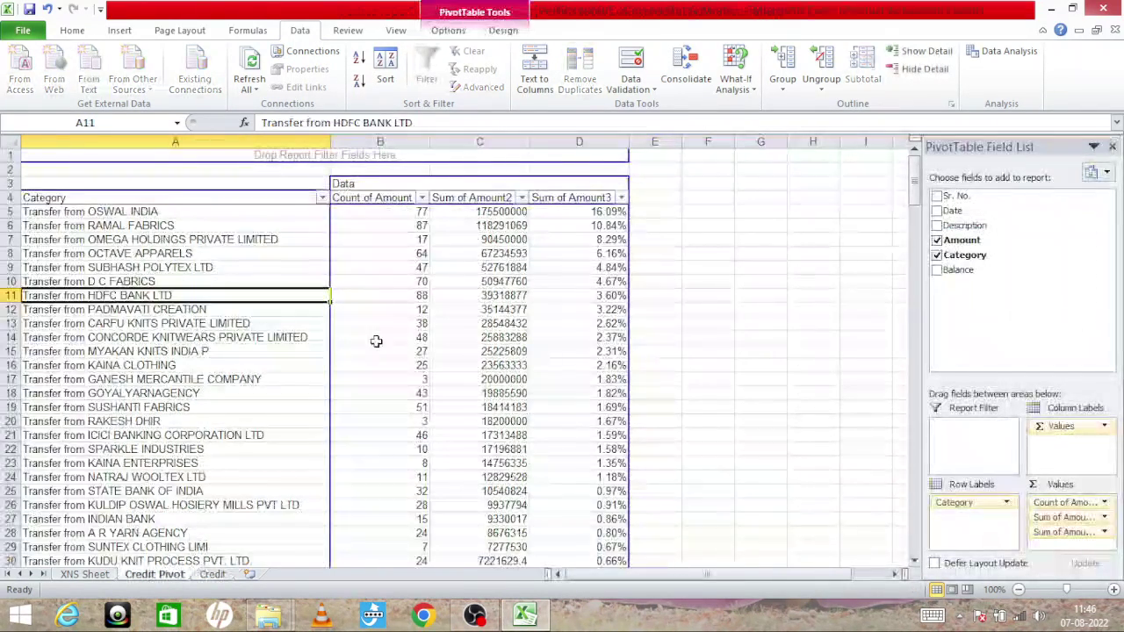
left_click(213, 574)
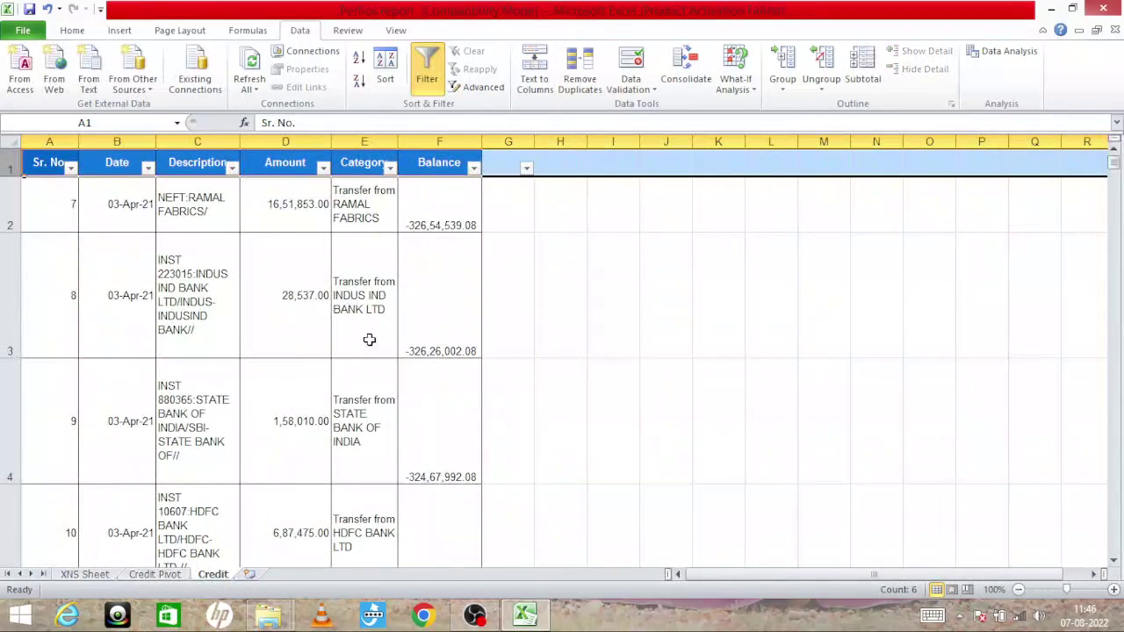
left_click(155, 574)
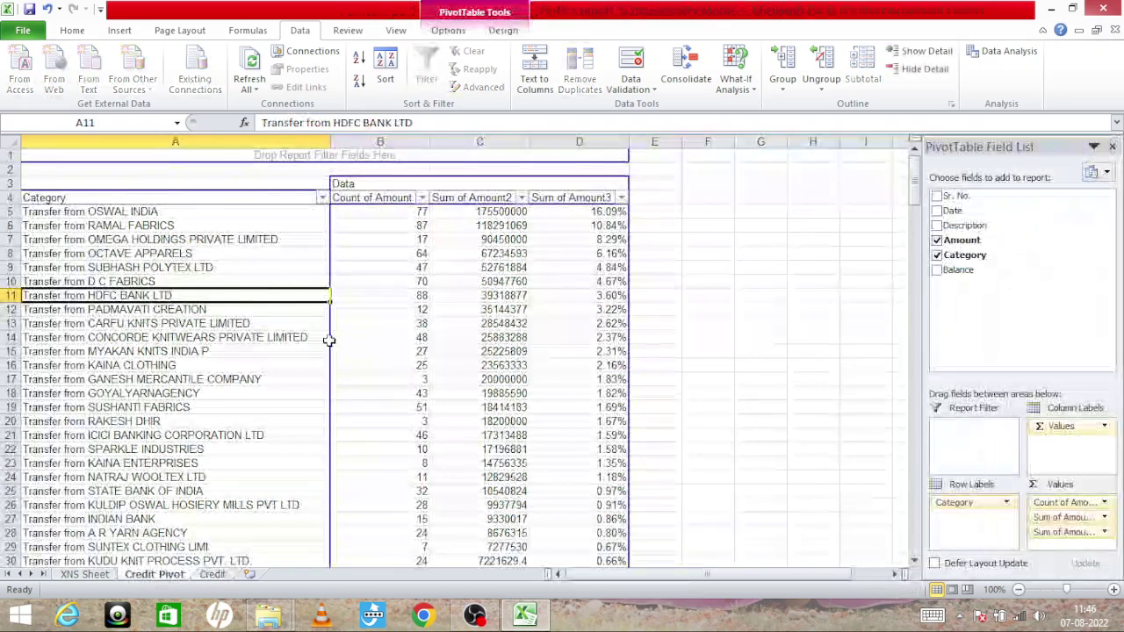
left_click(213, 574)
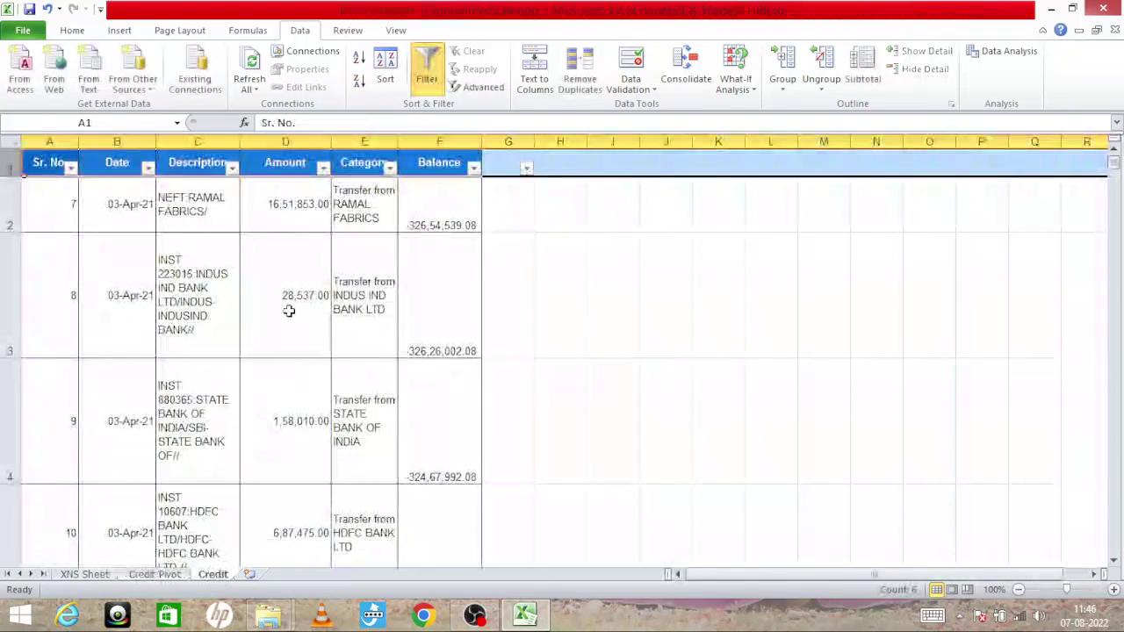
Filter the Category column to Transfer from HDFC BANK LTD, showing 88 of 1241 records.
left_click(370, 205)
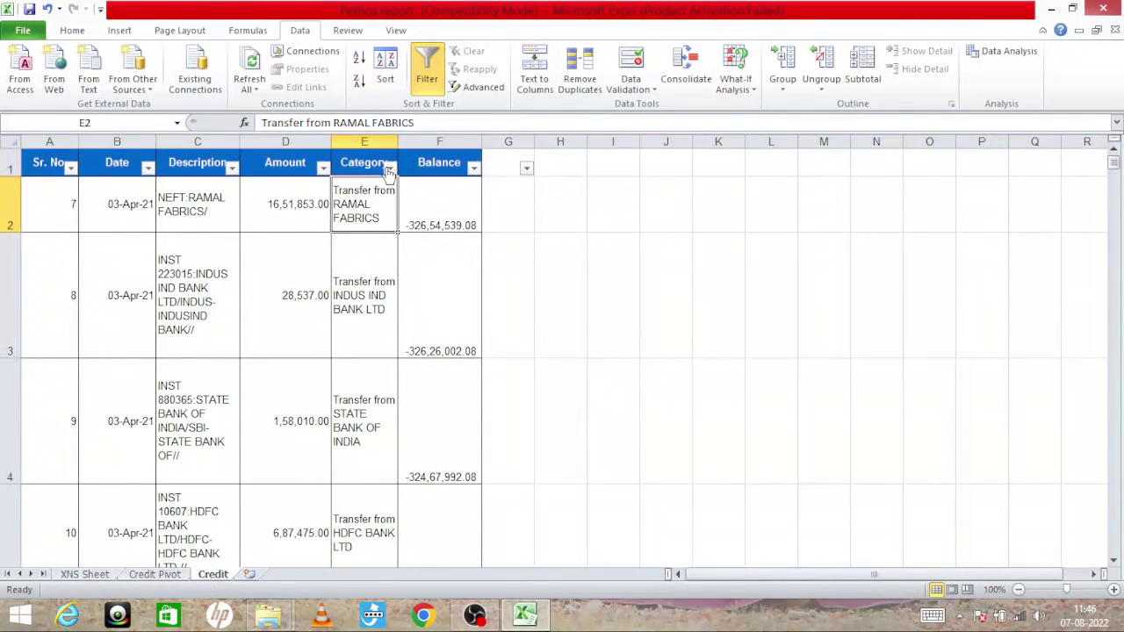
left_click(389, 169)
type("hdfc")
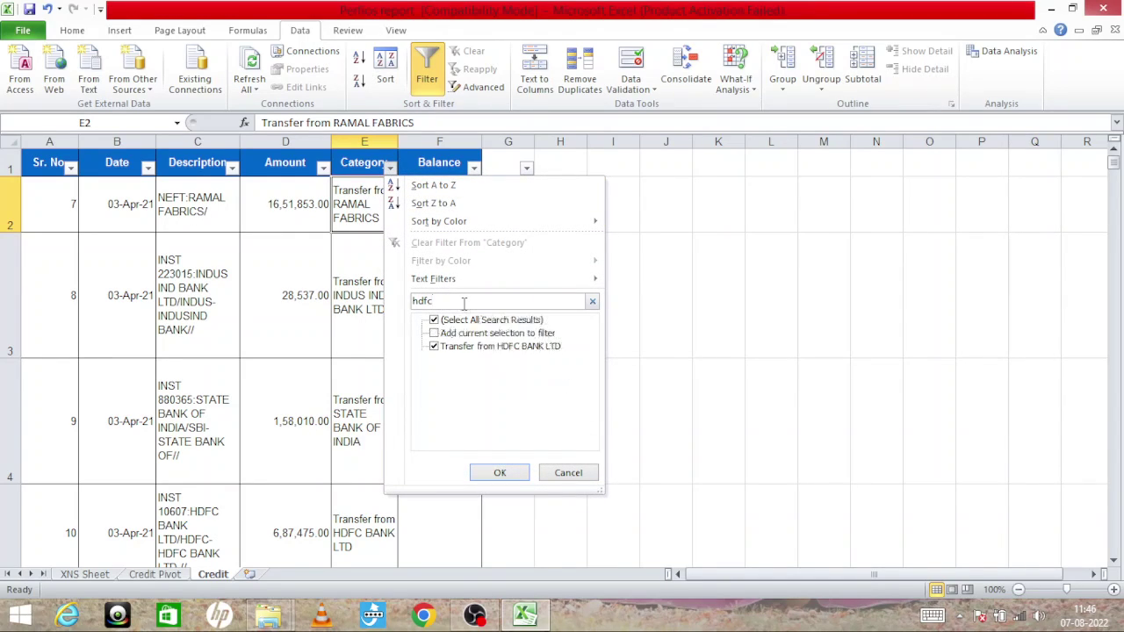
key("Return")
Browse the filtered HDFC records, checking their amounts and Category values.
left_click(194, 233)
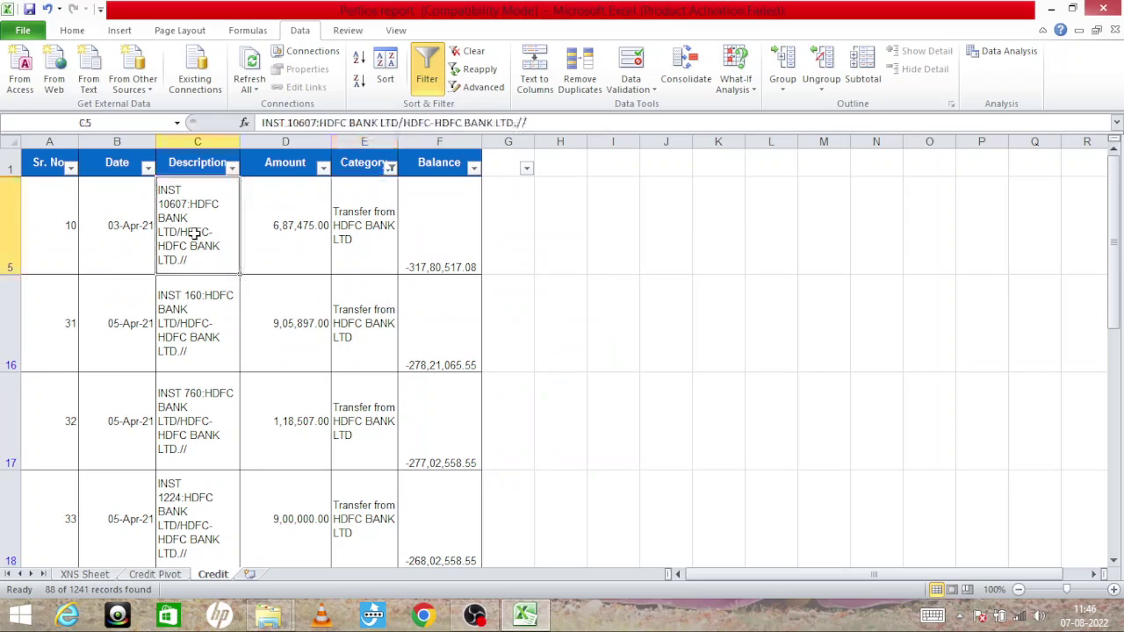
key("Up")
key("Down")
key("Down")
key("Down")
key("Down")
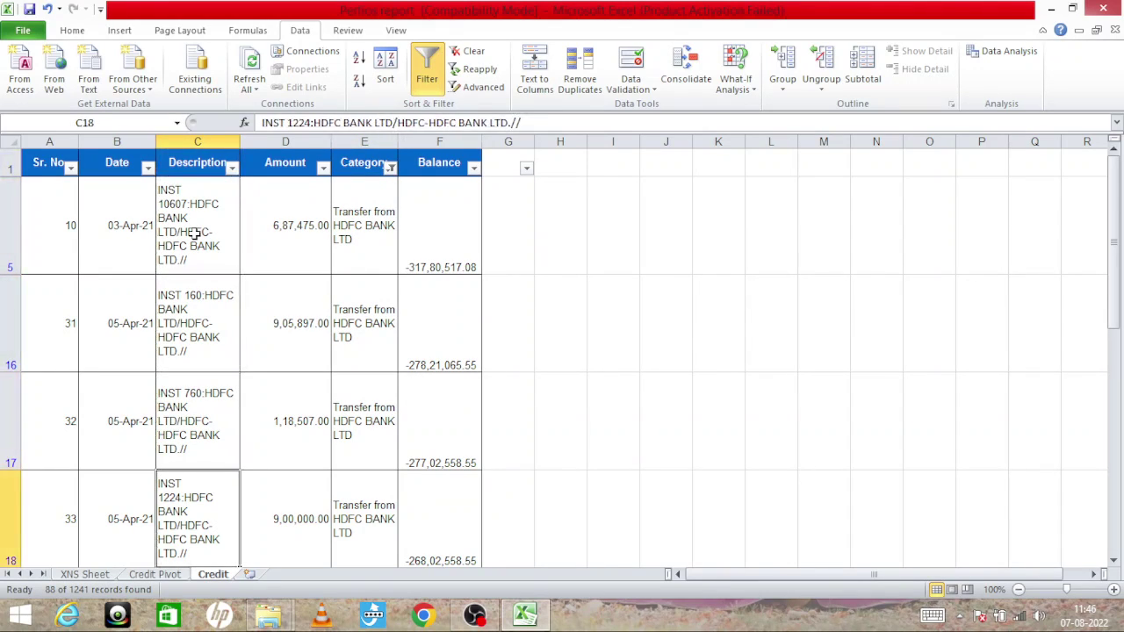
key("Down")
key("Down")
key("Down")
key("Down")
key("Down")
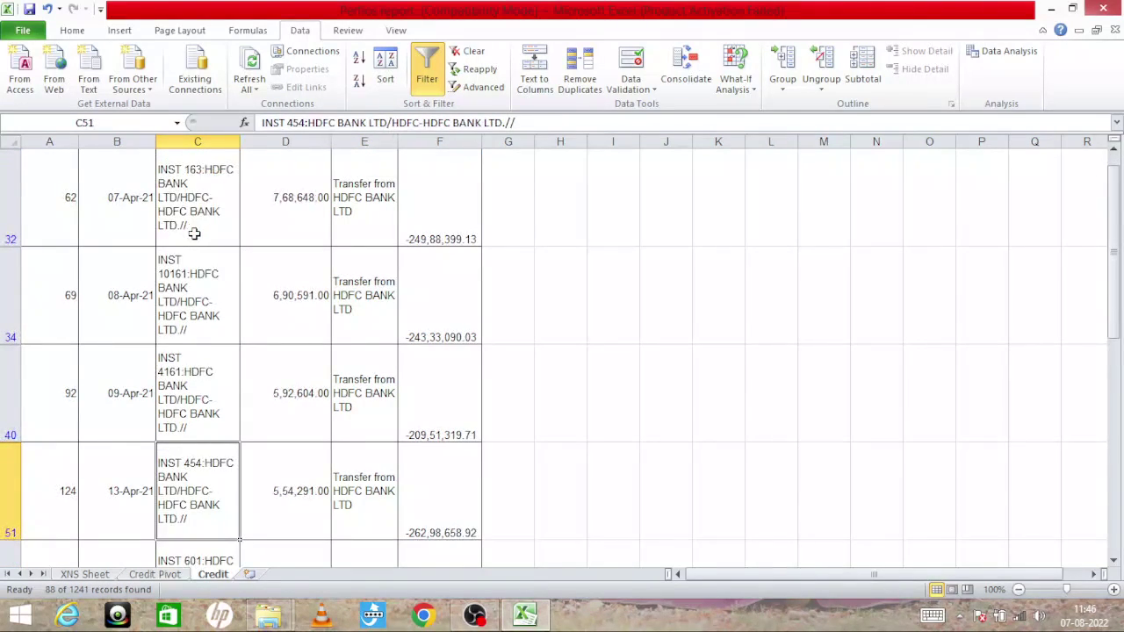
key("Down")
key("Down")
key("Down")
key("Down")
key("Down")
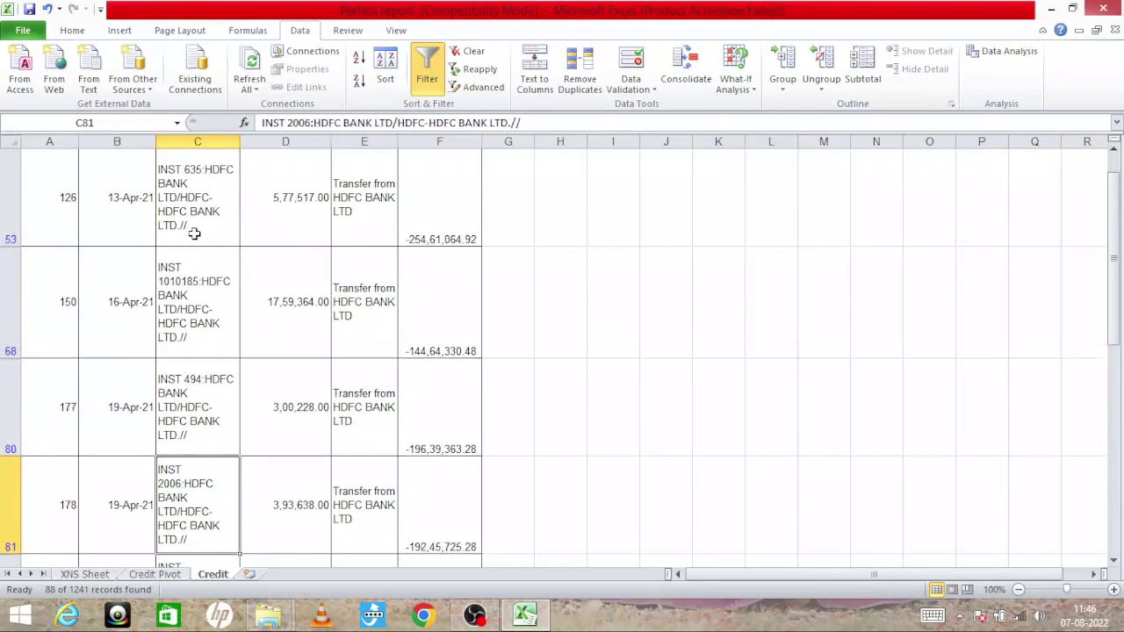
key("Down")
key("Down")
key("Up")
key("Up")
key("Down")
key("Down")
key("Down")
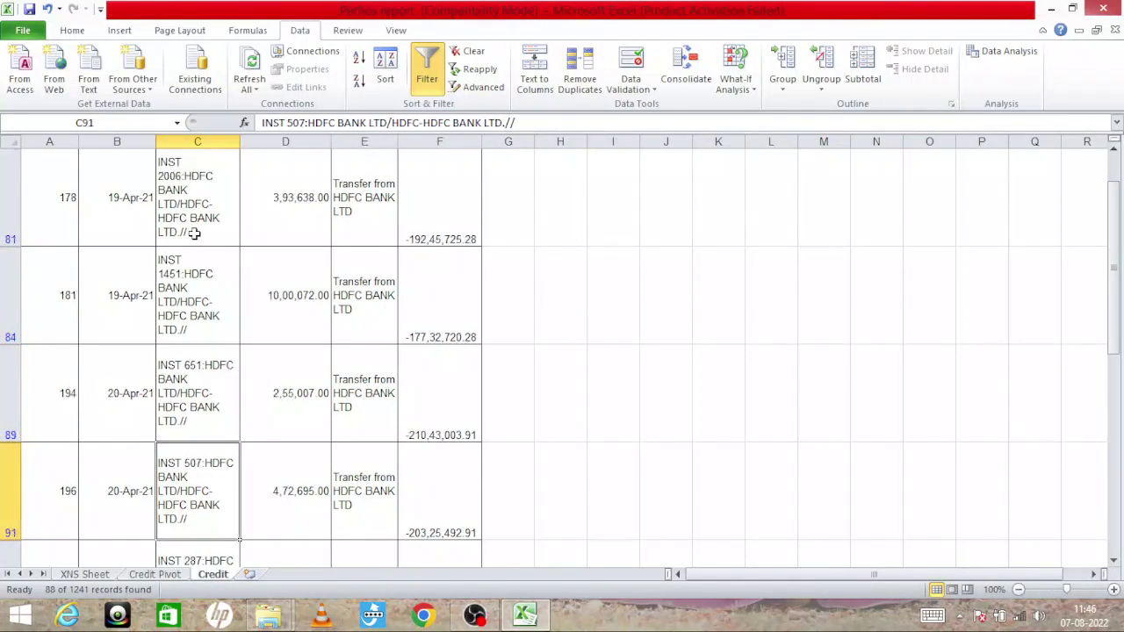
key("Down")
key("Down")
key("Down")
key("Down")
key("Down")
key("Down")
key("Down")
key("Down")
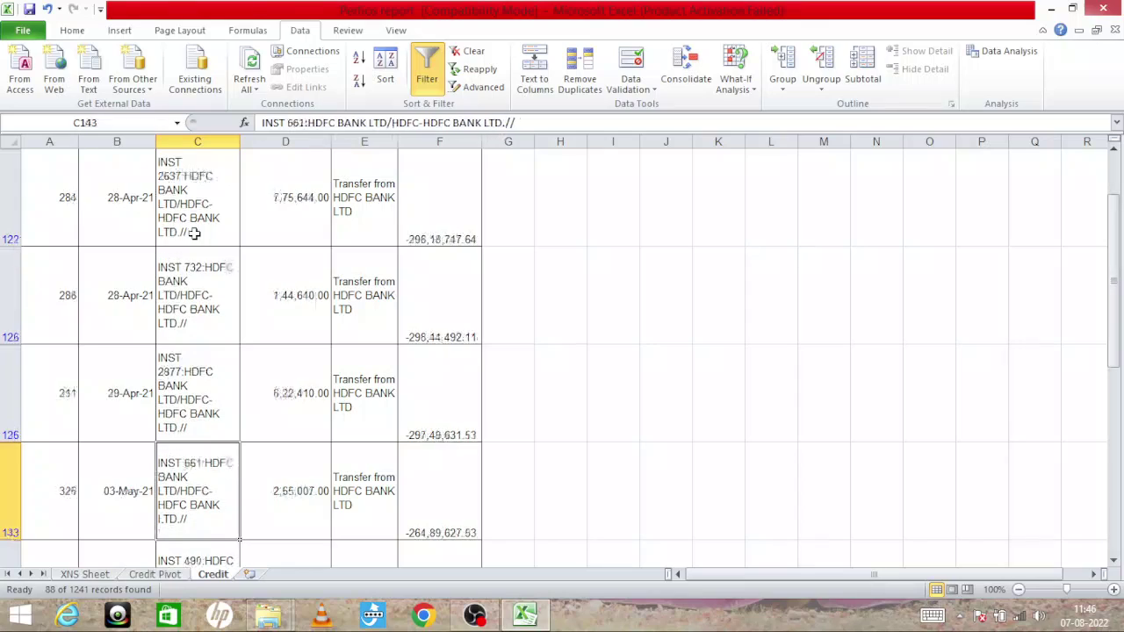
key("Down")
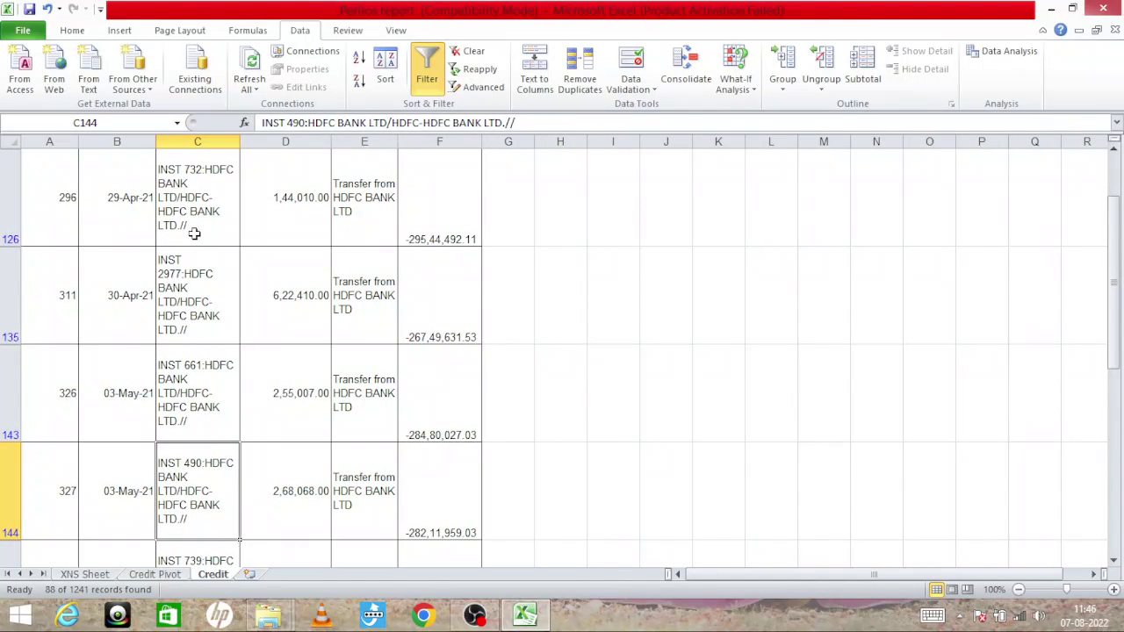
key("Up")
key("Up")
key("Up")
key("Up")
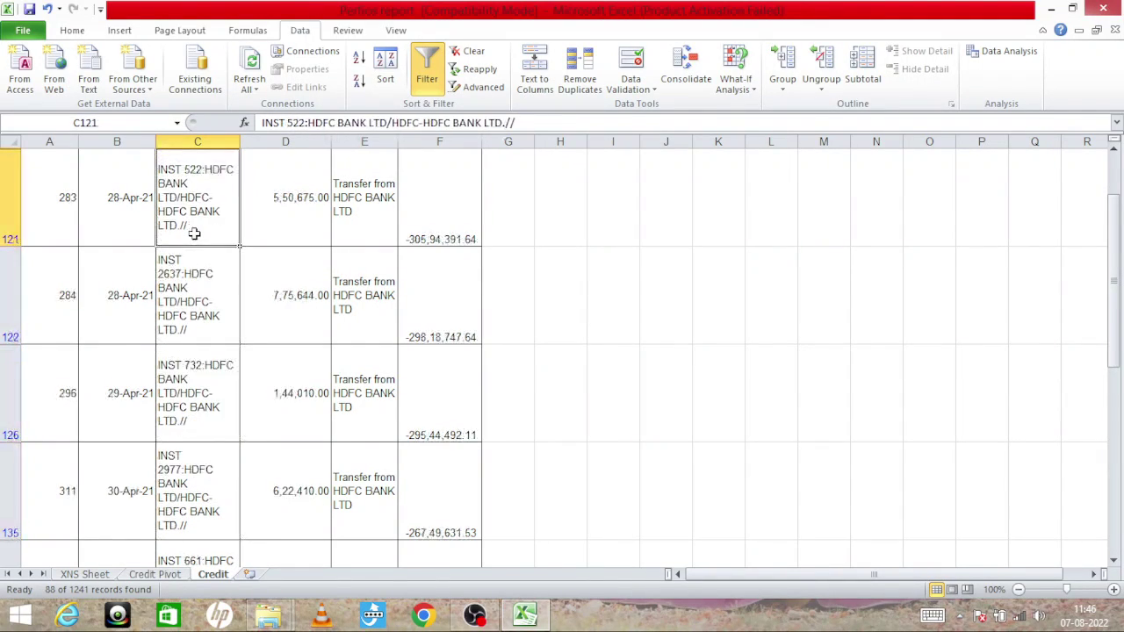
key("Up")
key("Up")
key("Up")
key("Up")
key("Up")
key("ctrl+Up")
key("Down")
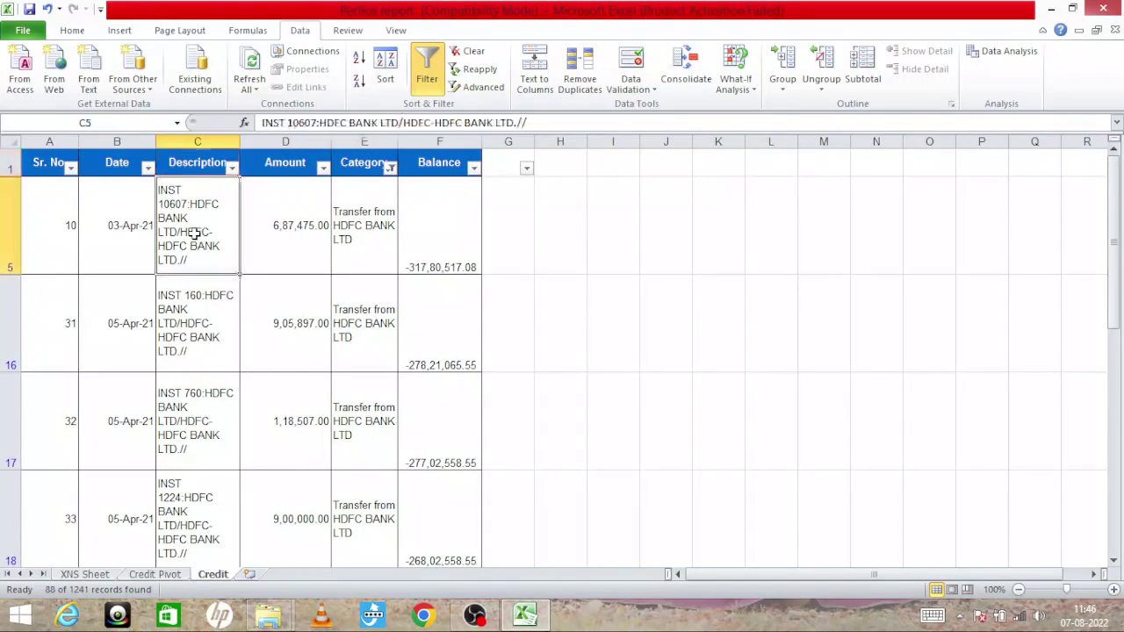
key("Down")
key("Right")
key("Up")
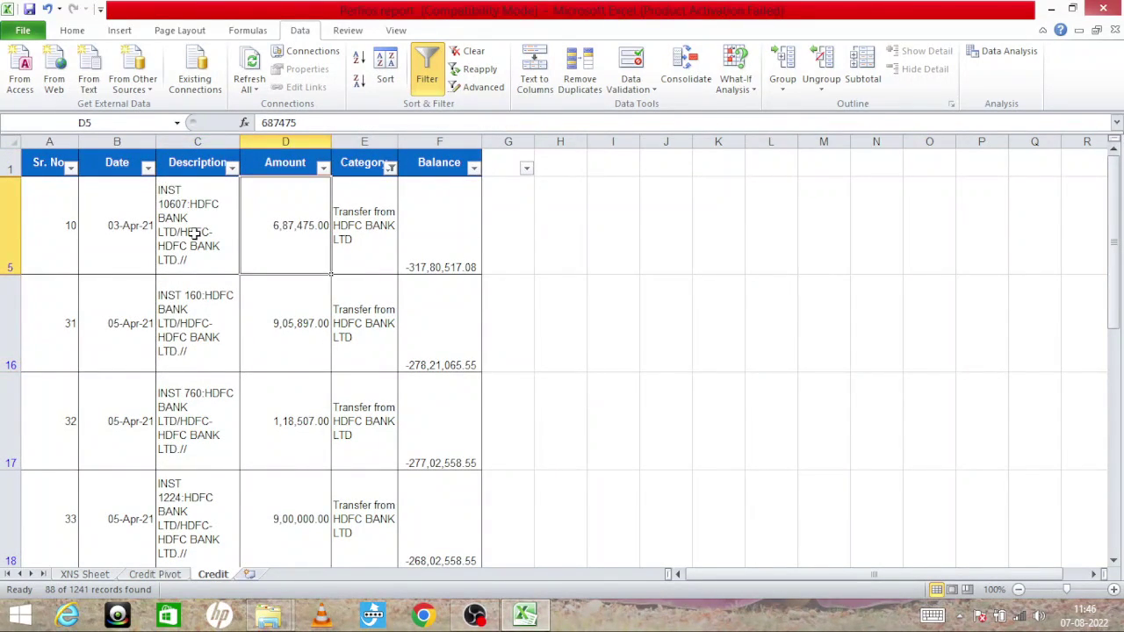
key("Down")
key("Down")
key("Right")
key("Up")
key("Up")
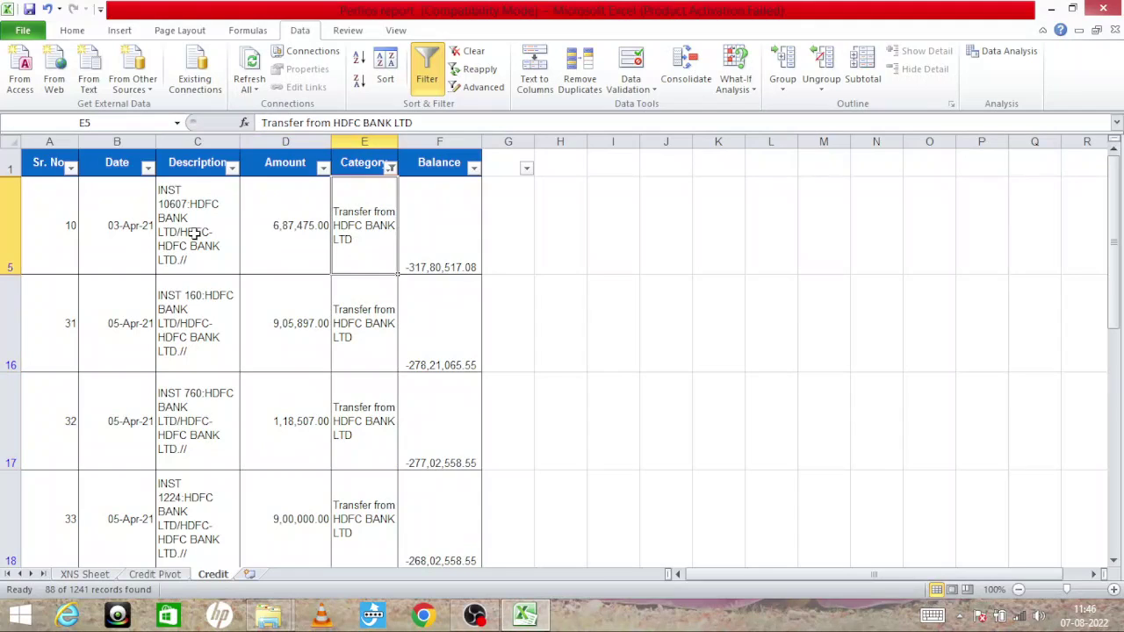
key("Up")
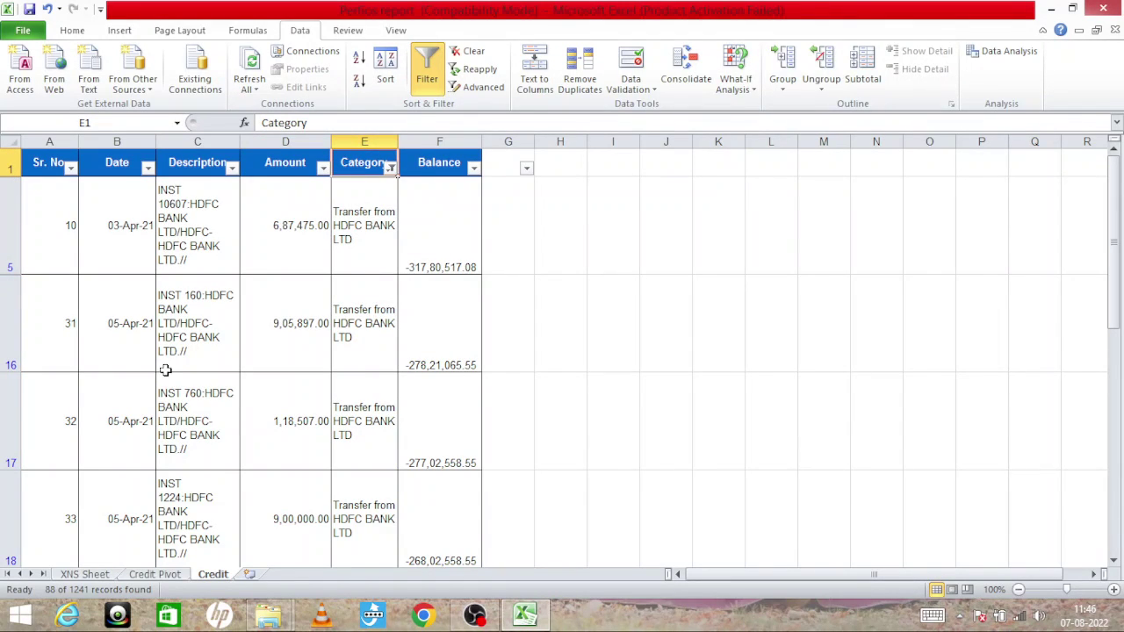
left_click(163, 576)
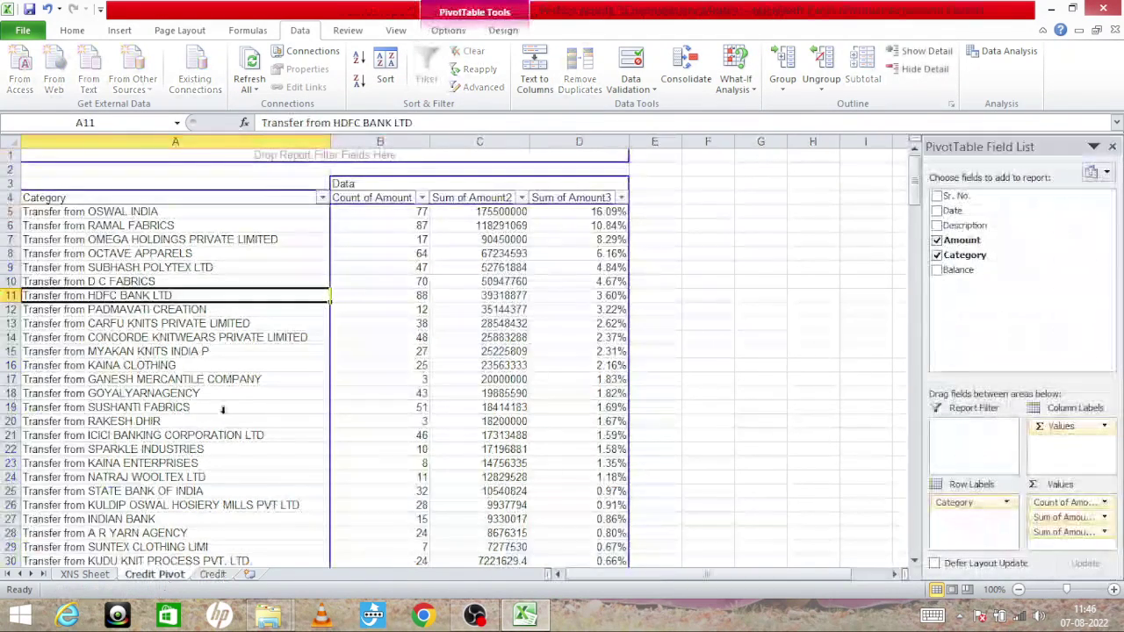
key("Right")
key("Right")
key("Right")
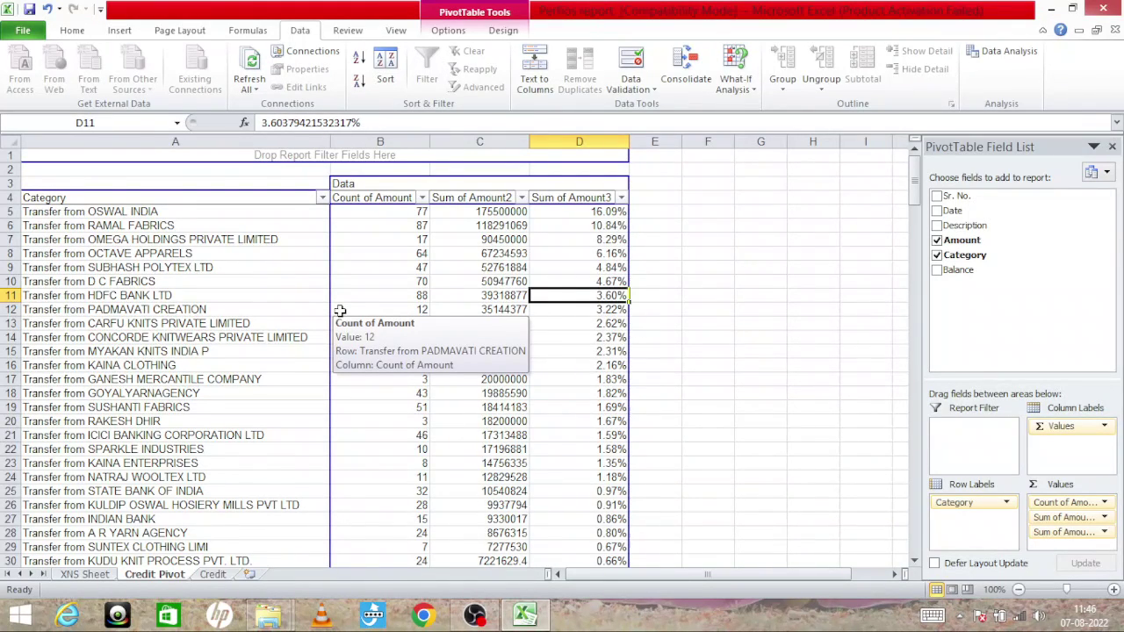
left_click(215, 576)
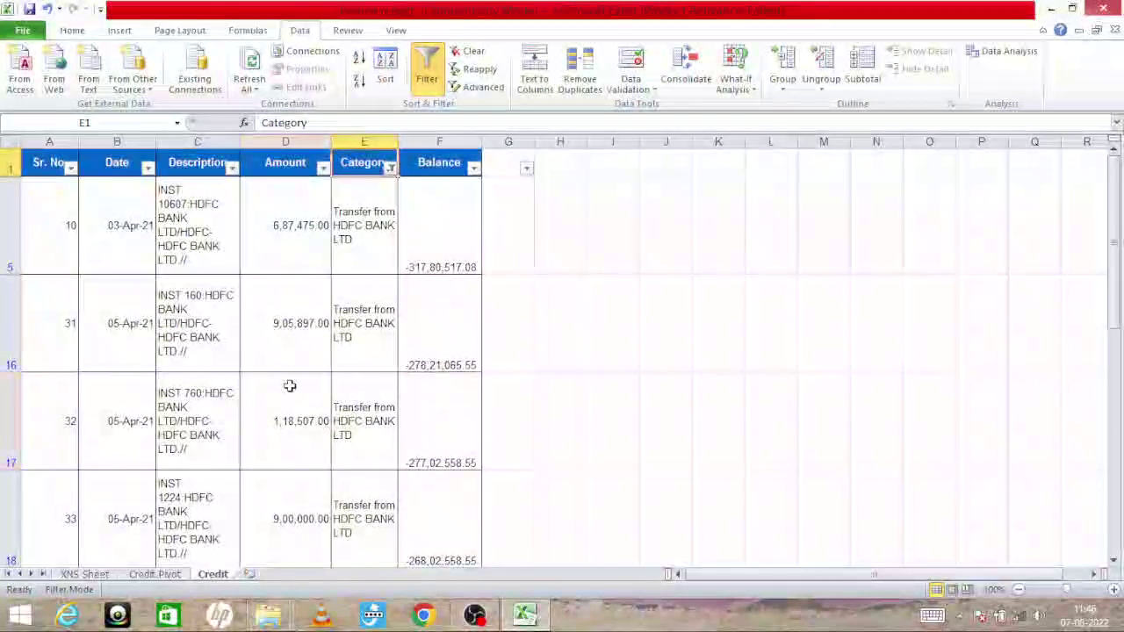
left_click(289, 387)
key("Up")
key("Up")
key("Up")
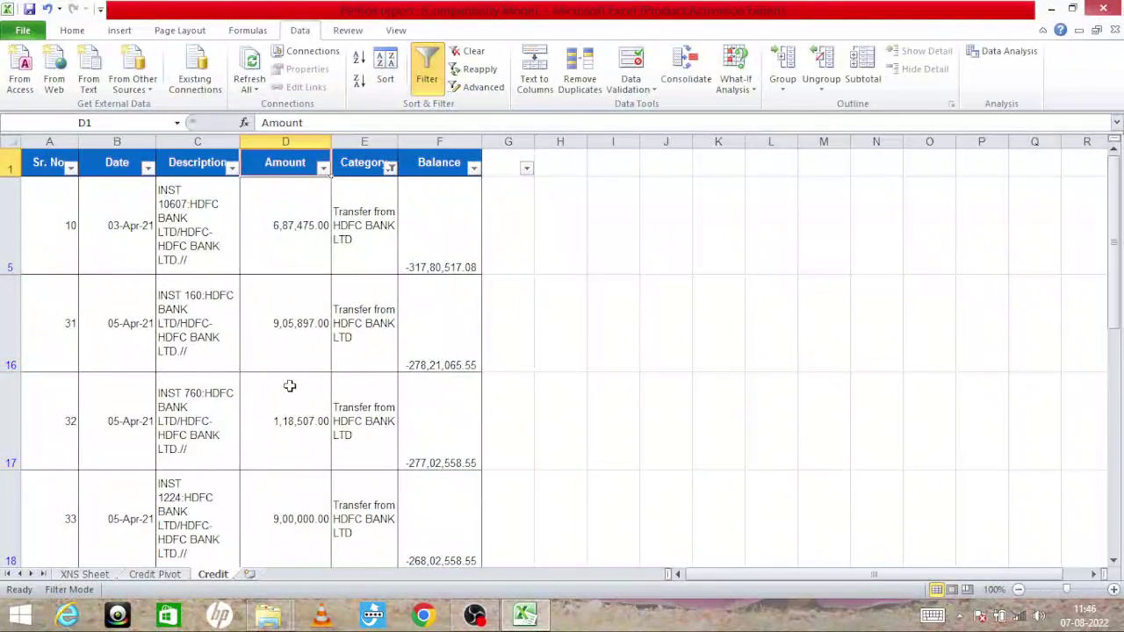
key("Down")
key("Down")
key("Down")
key("Down")
key("Down")
key("Down")
key("Down")
key("Down")
key("Down")
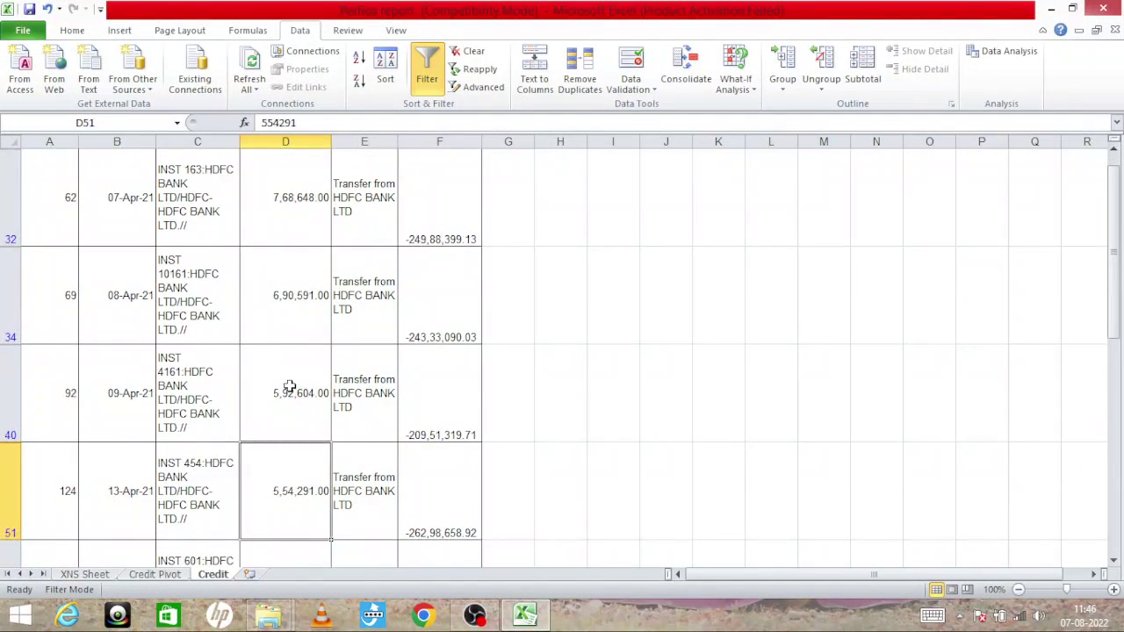
key("Down")
key("Down")
key("Down")
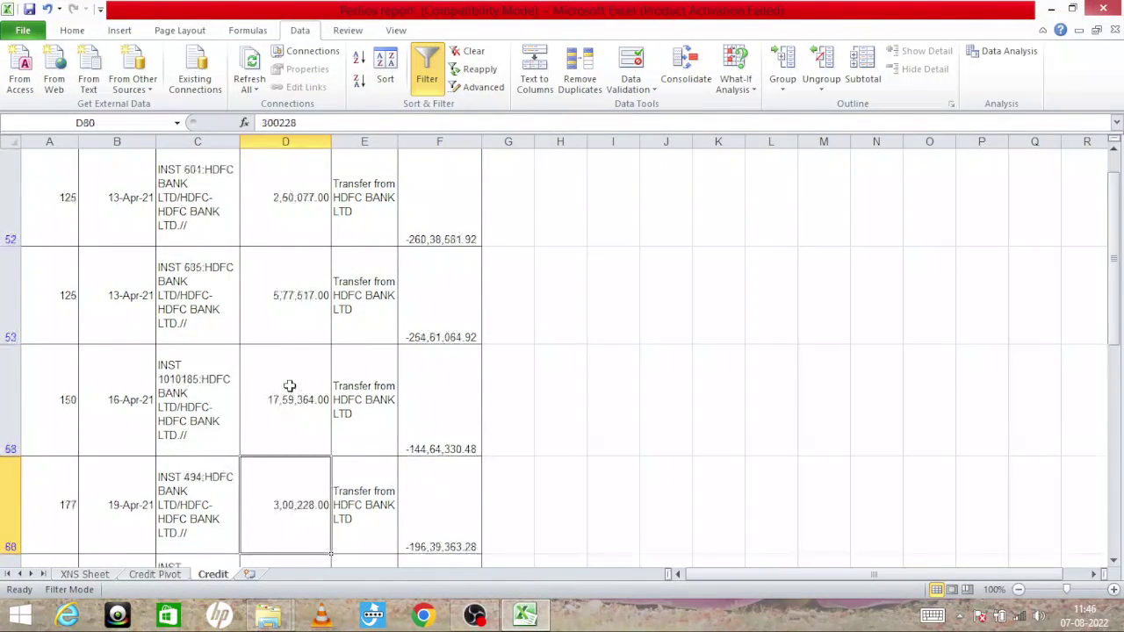
key("Up")
key("Up")
key("Up")
key("Down")
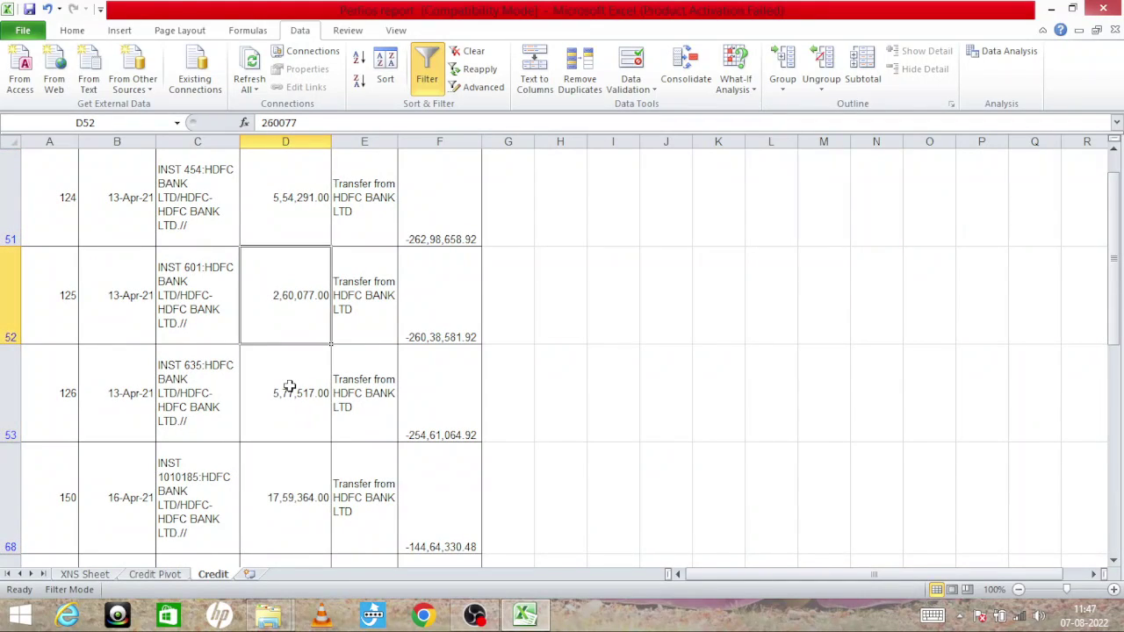
key("Down")
key("Down")
key("Down")
key("Down")
key("Down")
key("Down")
key("Down")
key("Down")
key("Down")
key("Down")
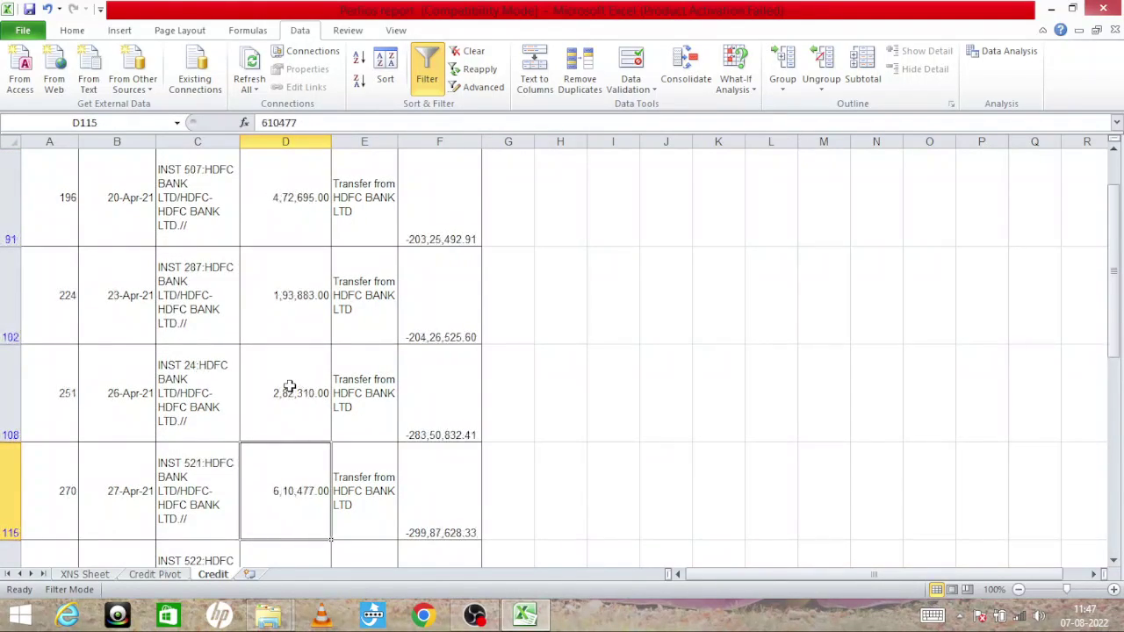
key("Down")
key("Down")
key("Up")
key("Up")
key("Up")
key("Up")
key("Up")
key("Up")
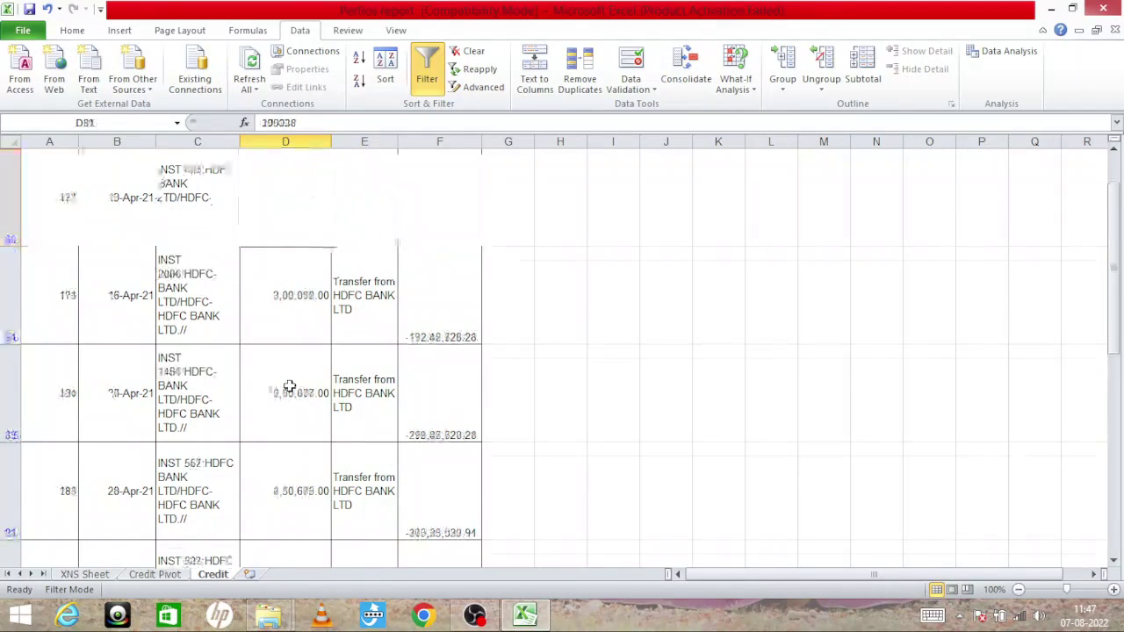
key("ctrl+Up")
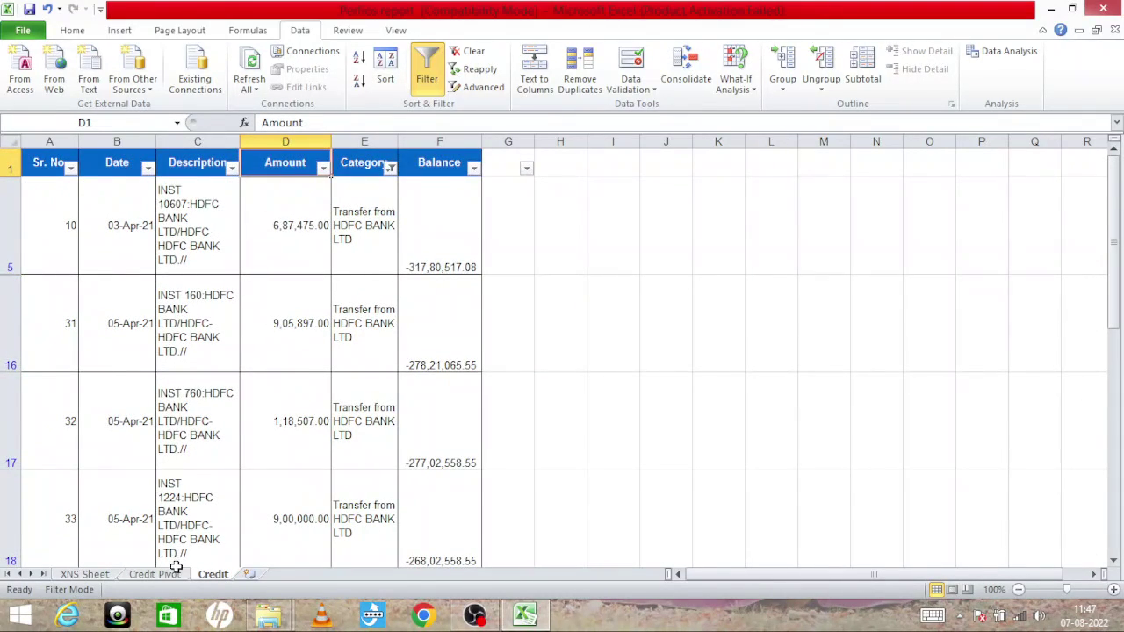
On Credit Pivot, check the count for the ANKUSHKNITTINGWO RKS category.
left_click(154, 575)
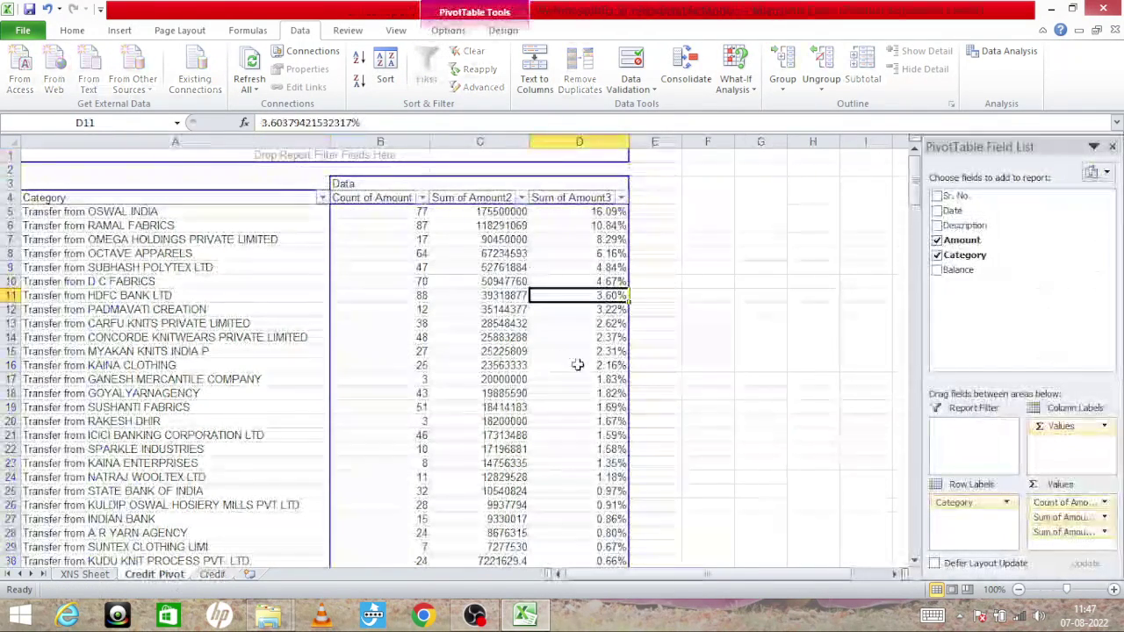
left_click(664, 379)
key("Down")
key("Down")
key("Down")
key("Down")
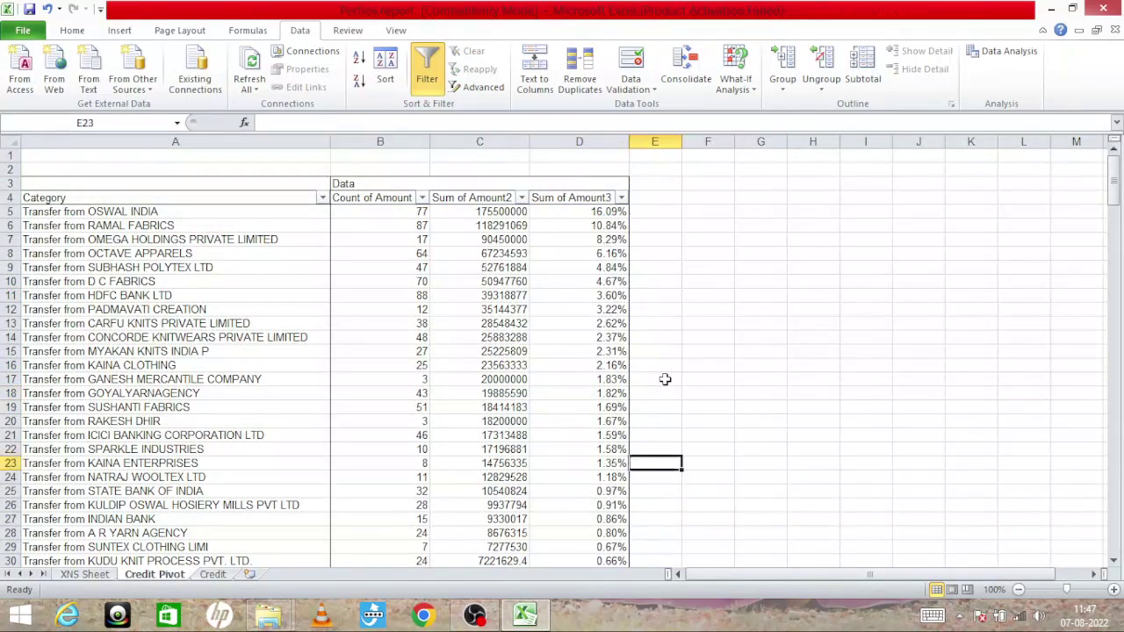
key("Down")
key("Down")
key("Down")
key("Down")
key("Down")
key("Down")
key("Down")
key("Down")
key("Down")
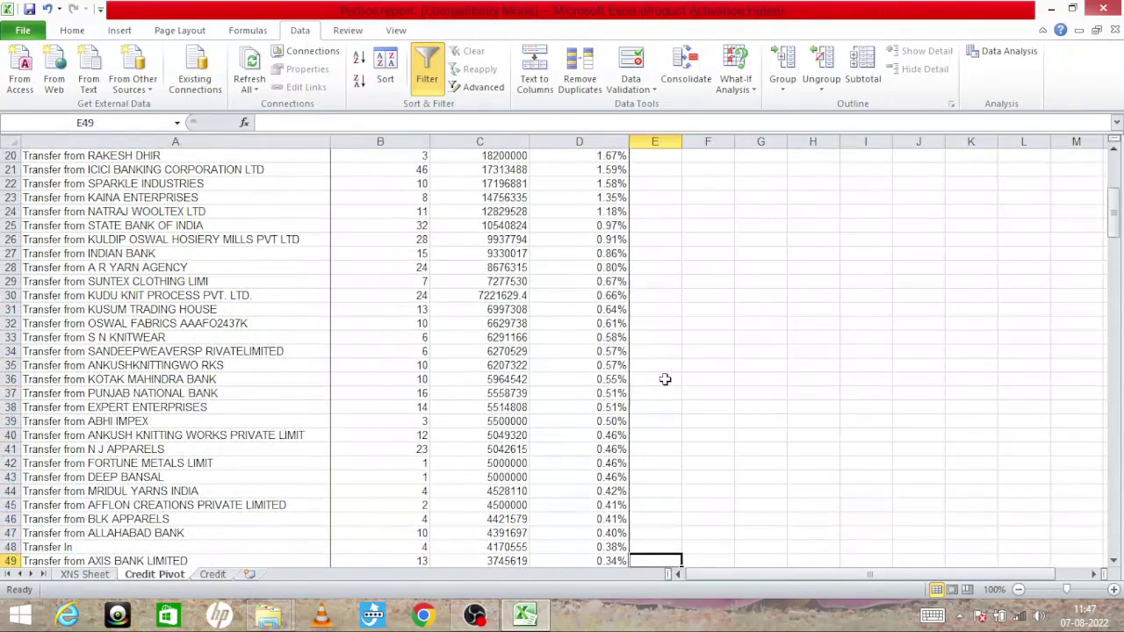
key("Down")
key("Up")
key("Up")
key("Up")
key("Up")
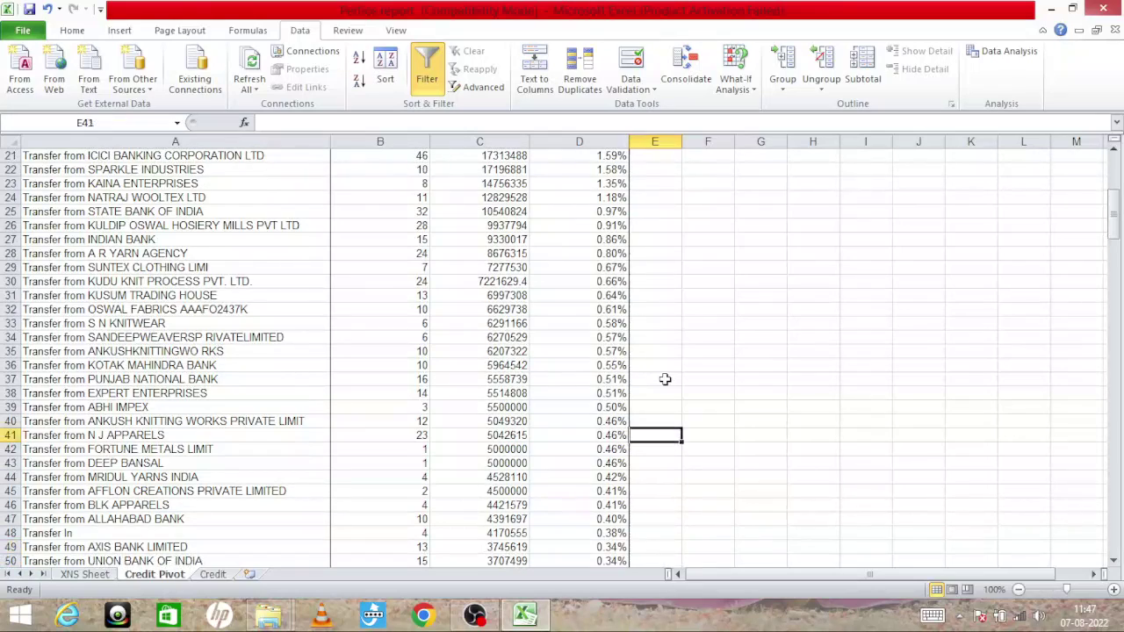
key("Up")
key("Up")
key("Up")
key("Left")
key("Left")
key("Up")
key("Left")
key("Left")
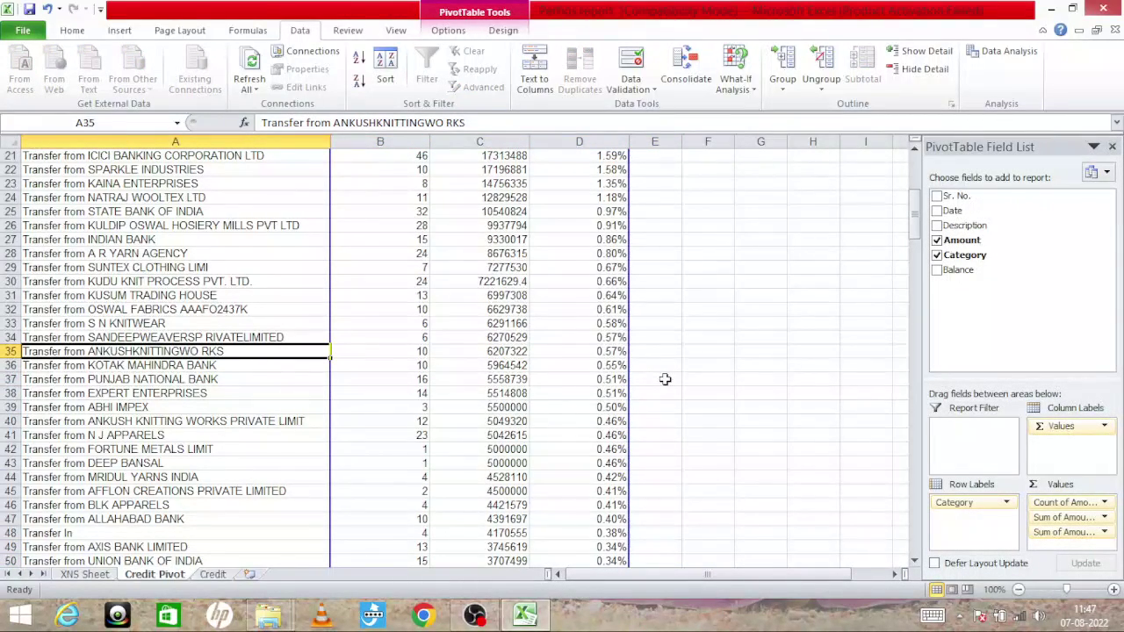
key("Right")
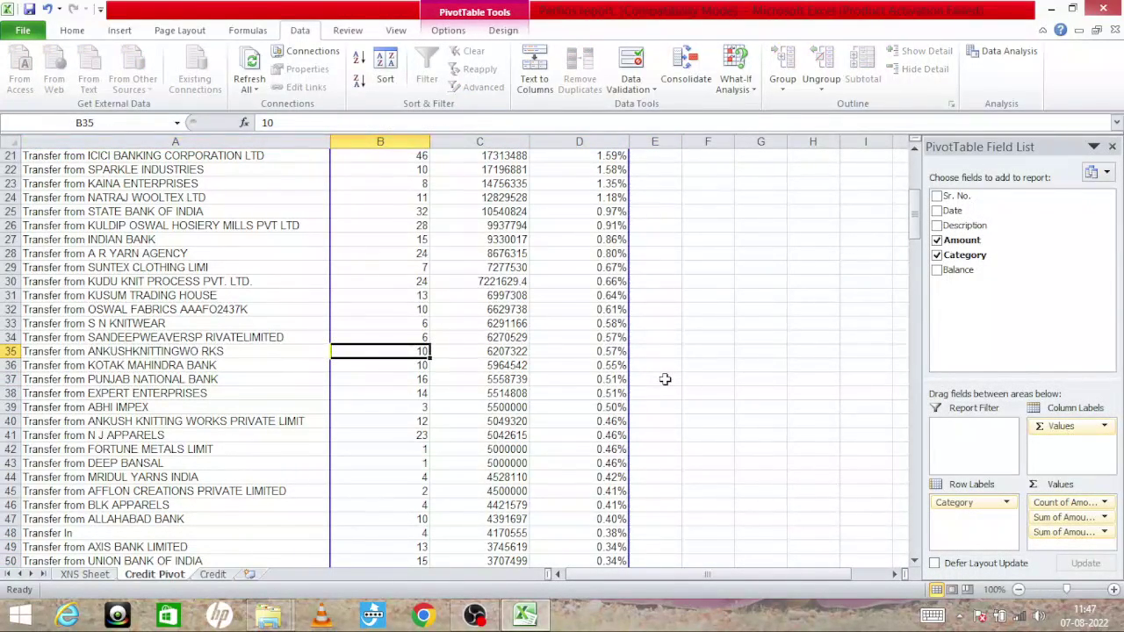
Browse down the categories to the Grand Total of 1241 credits and bring up Find.
key("Left")
key("Down")
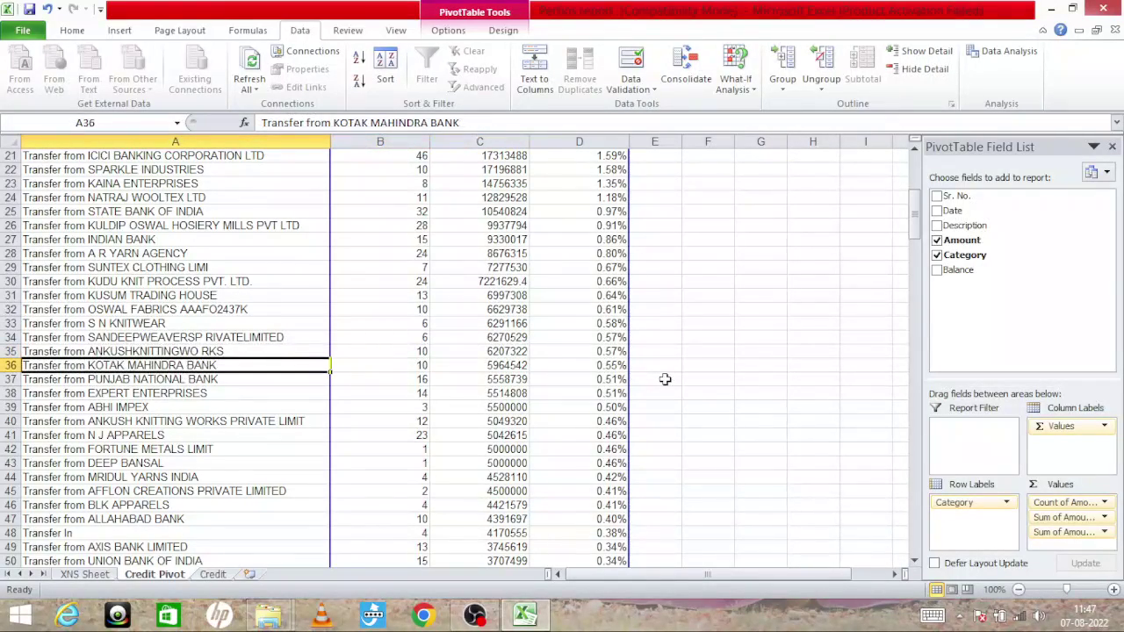
key("Down")
key("Down")
key("Down")
key("Down")
key("Down")
key("Down")
key("Down")
key("Down")
key("Down")
key("Down")
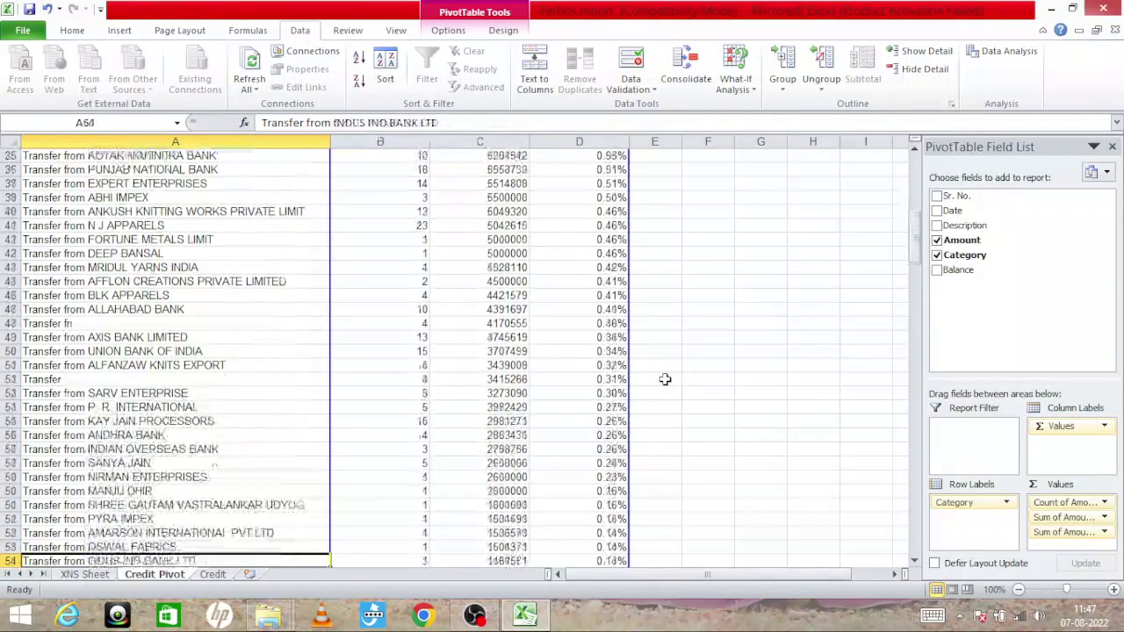
key("Down")
key("Down")
key("Down")
key("Down")
key("Down")
key("Down")
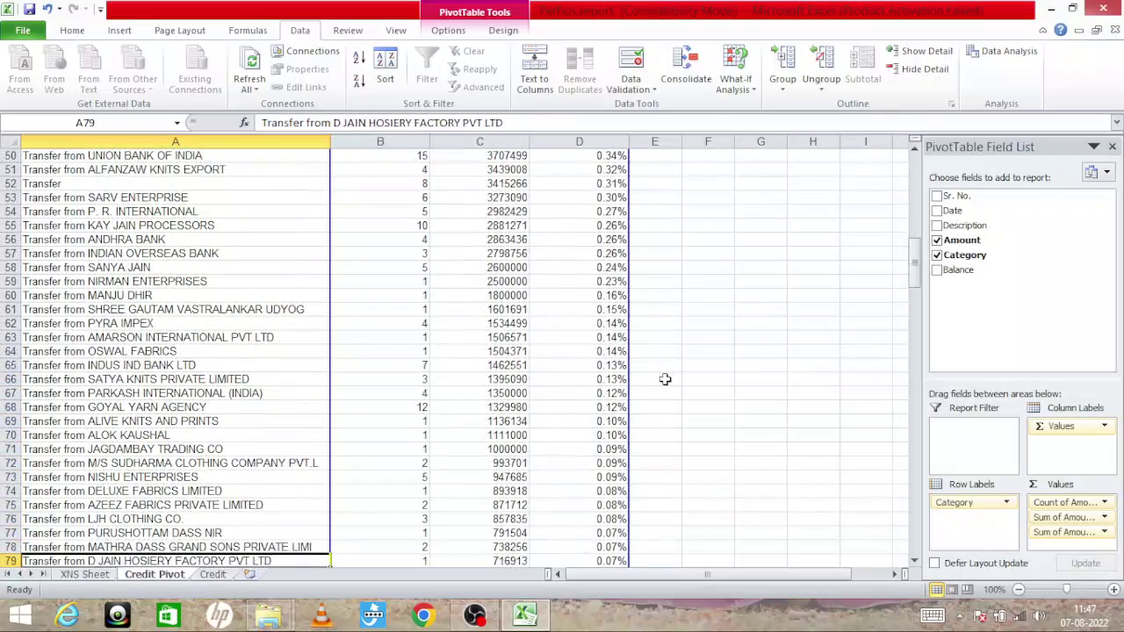
key("Down")
key("Down")
key("Down")
key("Down")
key("Down")
key("Down")
key("Down")
key("Down")
key("Down")
key("Down")
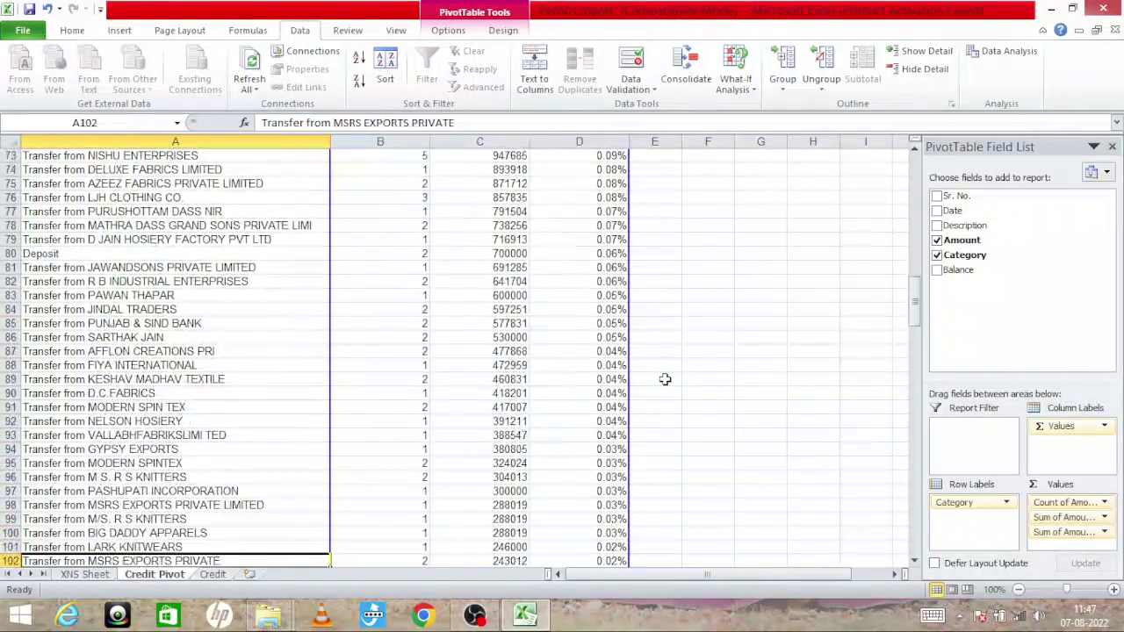
key("Down")
key("Down")
key("Down")
key("Down")
key("Down")
key("Down")
key("Down")
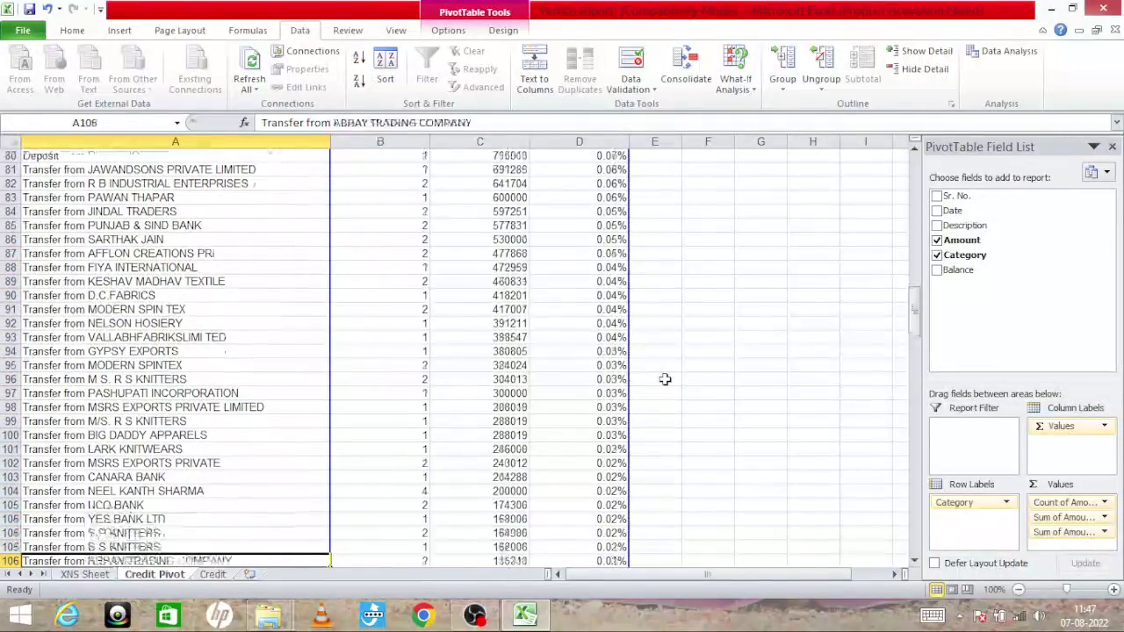
key("Down")
key("Down")
key("Down")
key("Down")
key("Down")
key("Down")
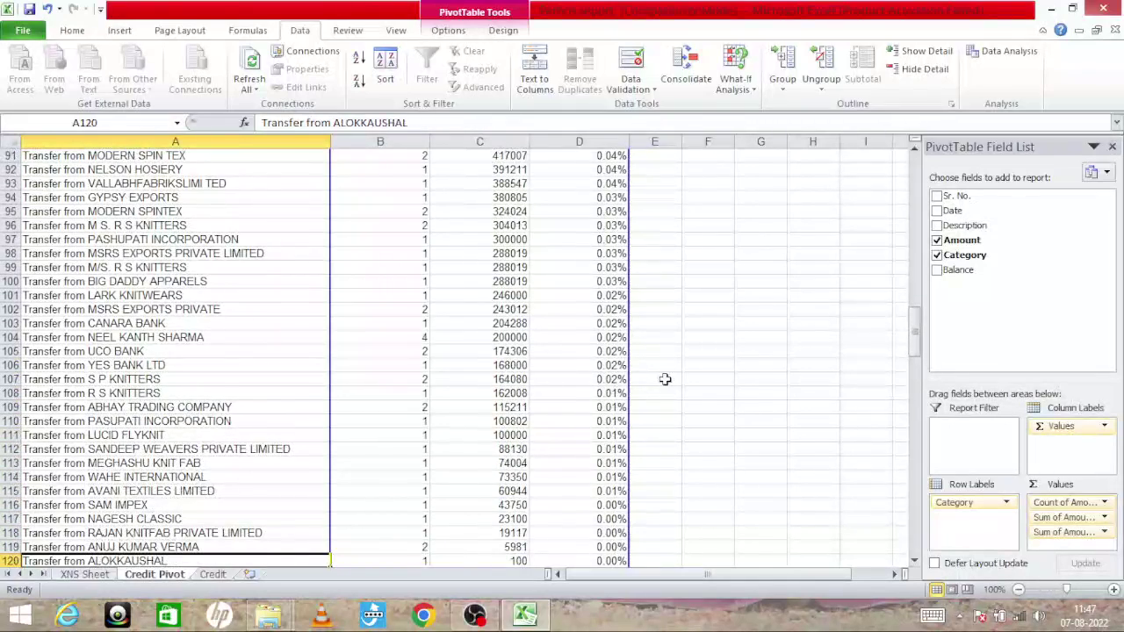
key("Down")
key("Down")
key("Up")
key("Up")
key("Up")
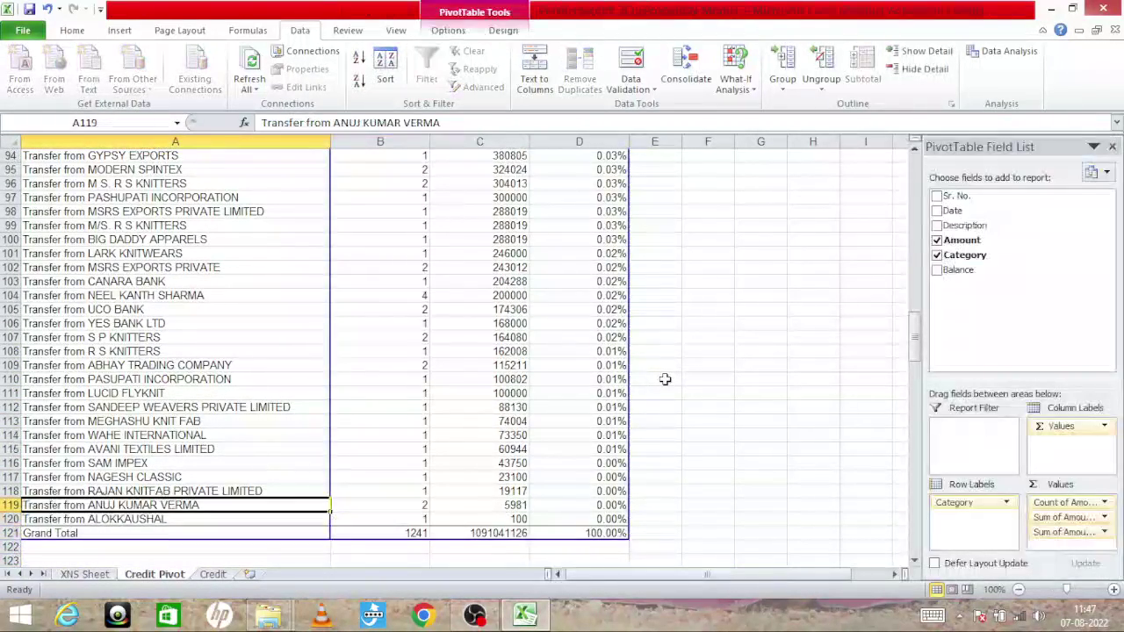
key("Up")
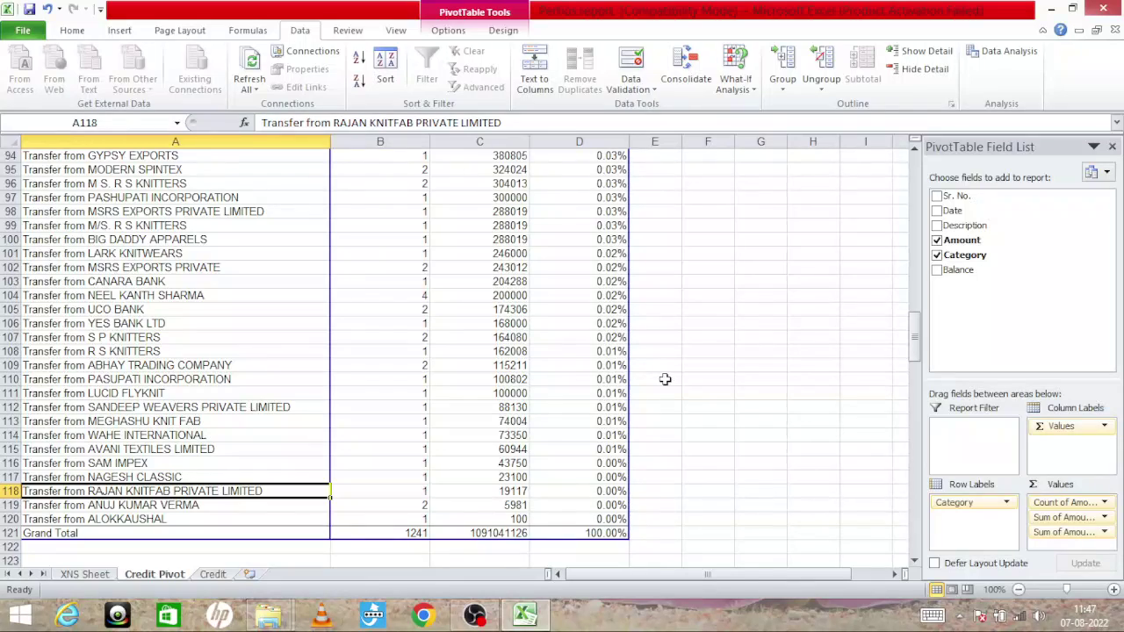
key("ctrl+f")
Search the pivot for 'anku' to locate the ANKUSH KNITTING category, then close Find.
type("anku")
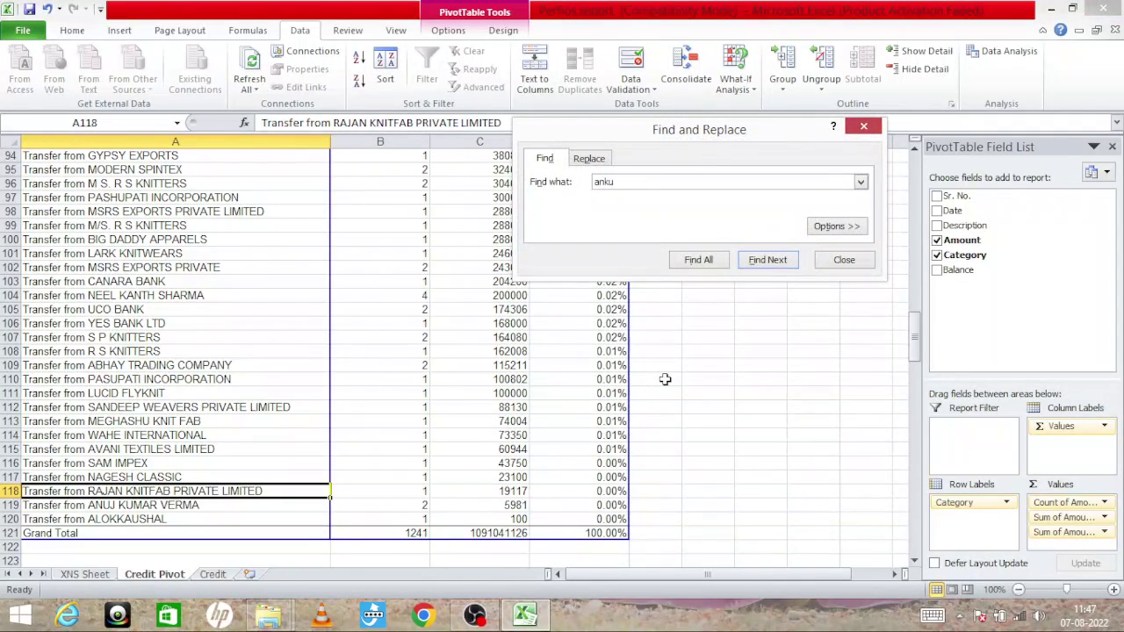
key("Return")
key("Return")
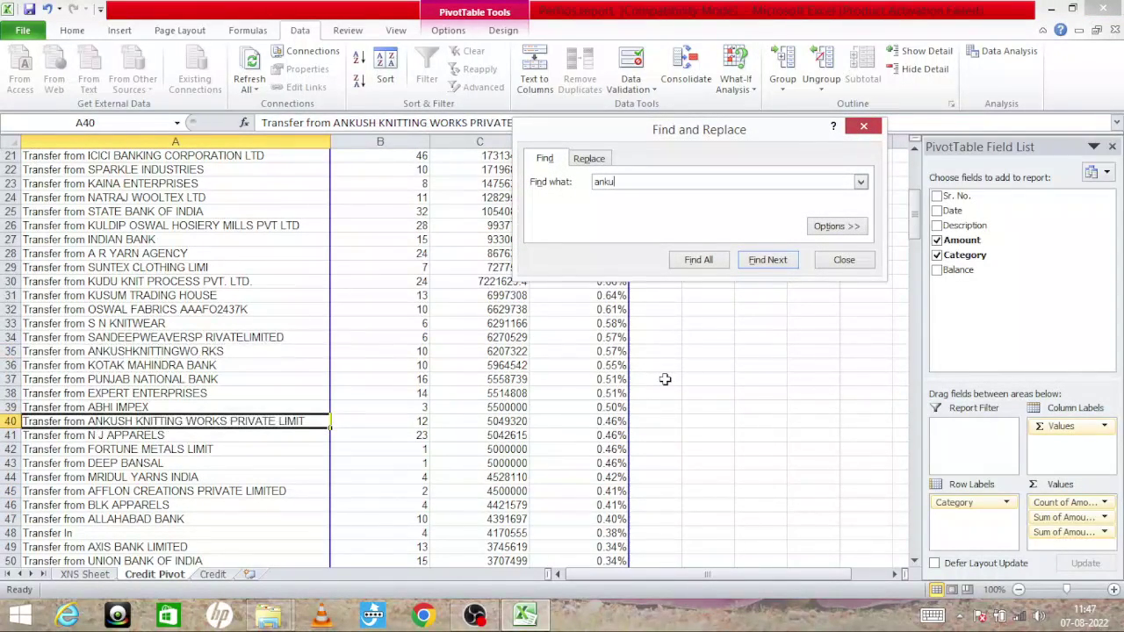
key("Escape")
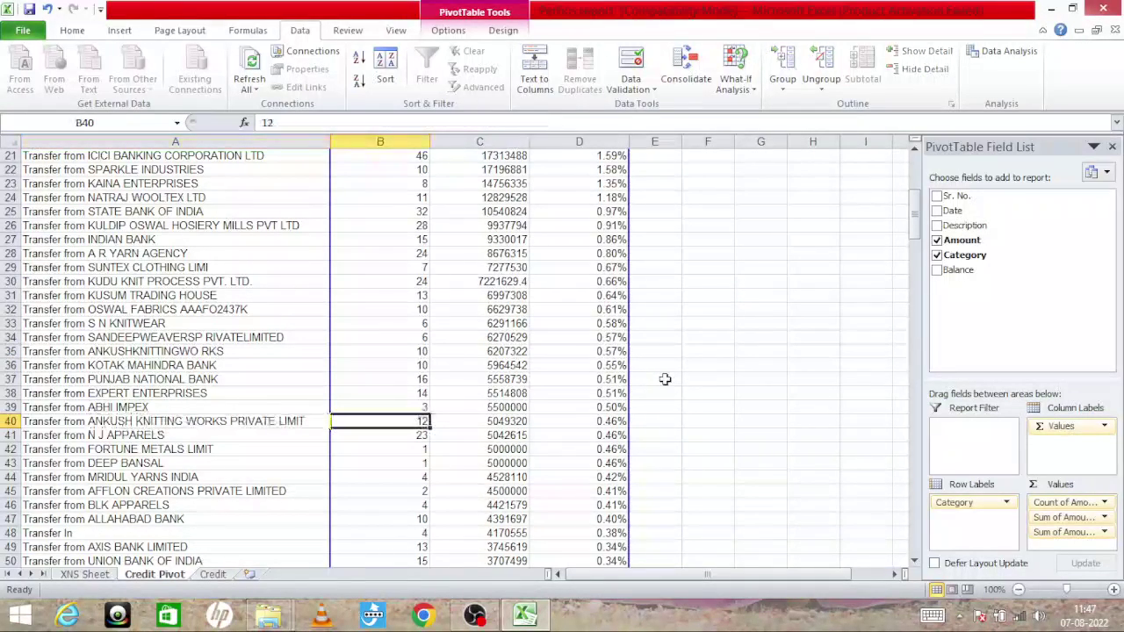
Compare the two ANKUSH knitting rows: 10 credits (0.57%) and 12 credits (0.46%).
key("Right")
key("Right")
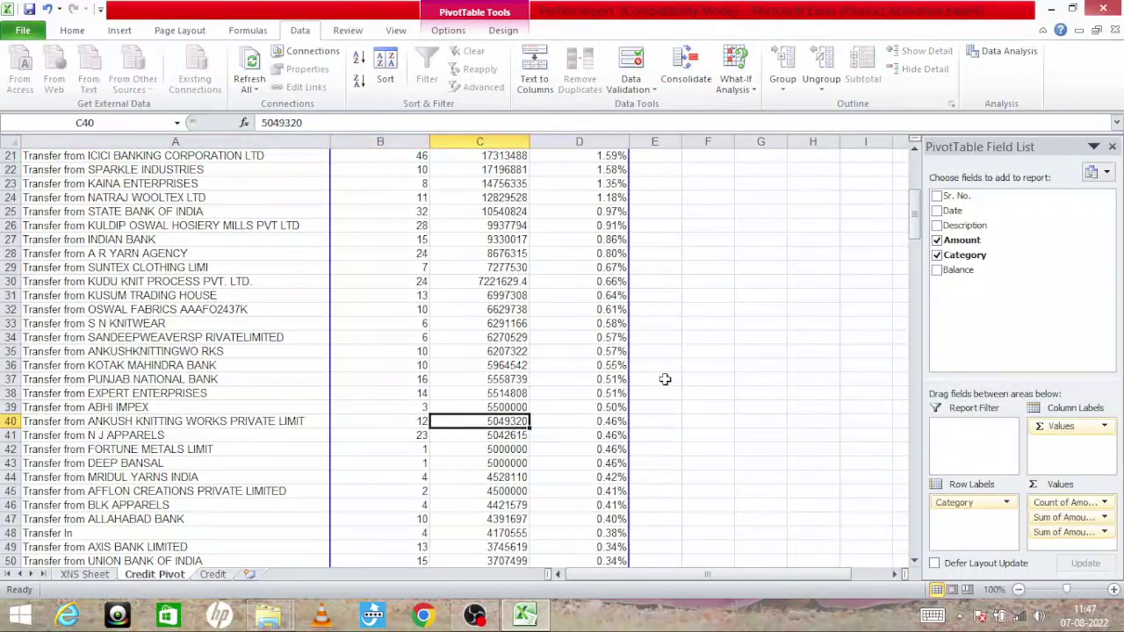
key("Left")
key("Left")
key("Up")
key("Up")
key("Up")
key("Up")
key("Up")
key("Right")
key("Right")
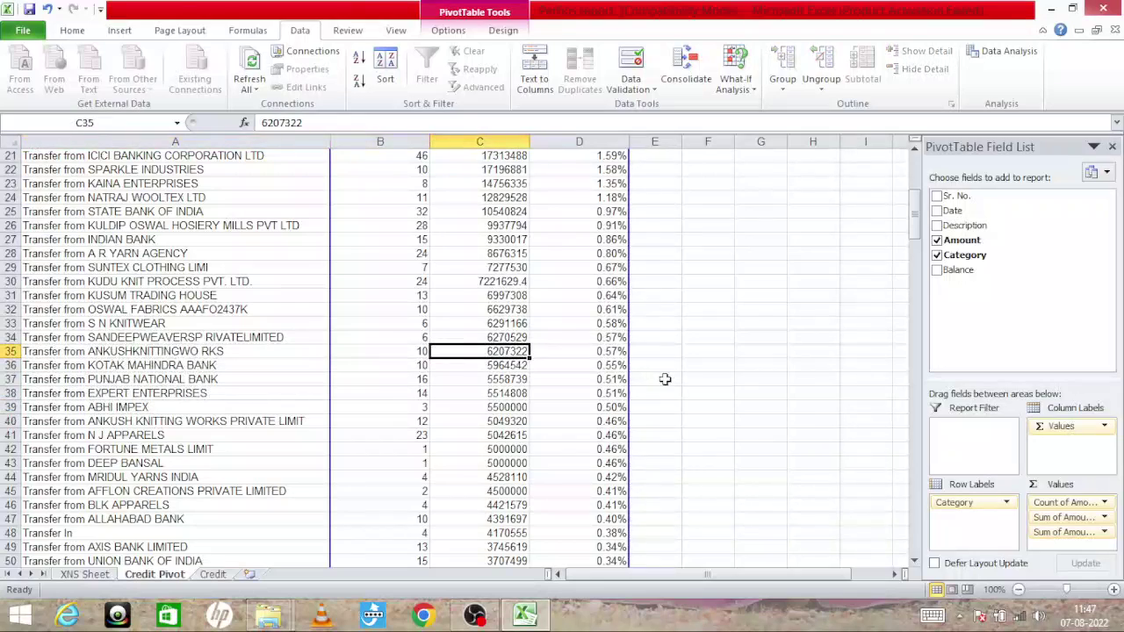
key("Left")
key("Right")
key("Down")
key("Down")
key("Down")
key("Down")
key("Down")
key("Left")
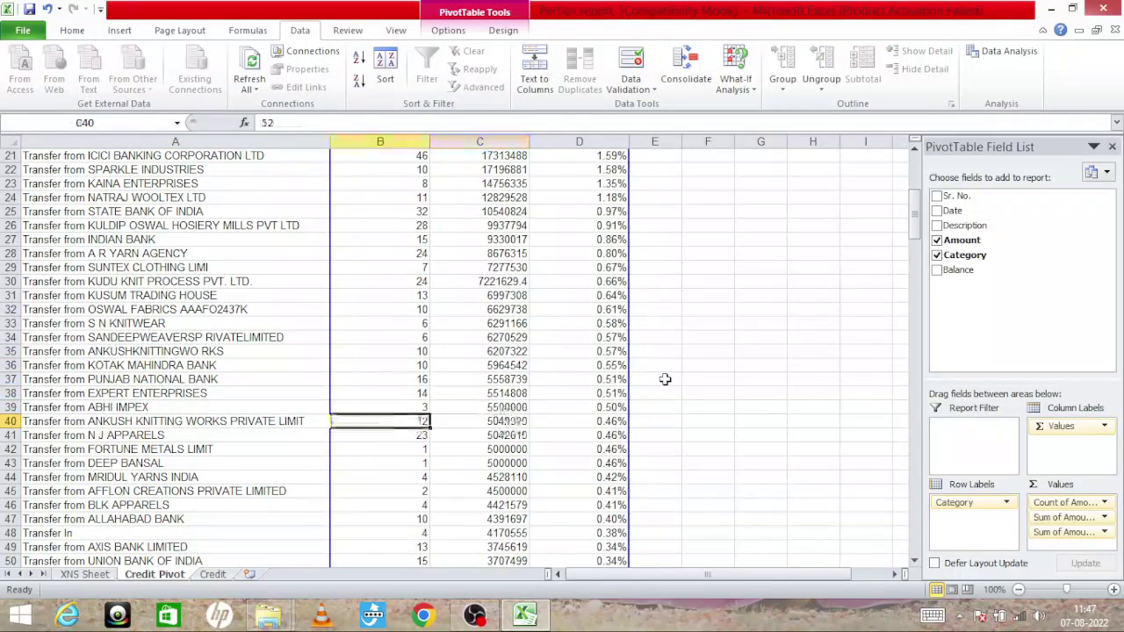
key("Left")
key("Up")
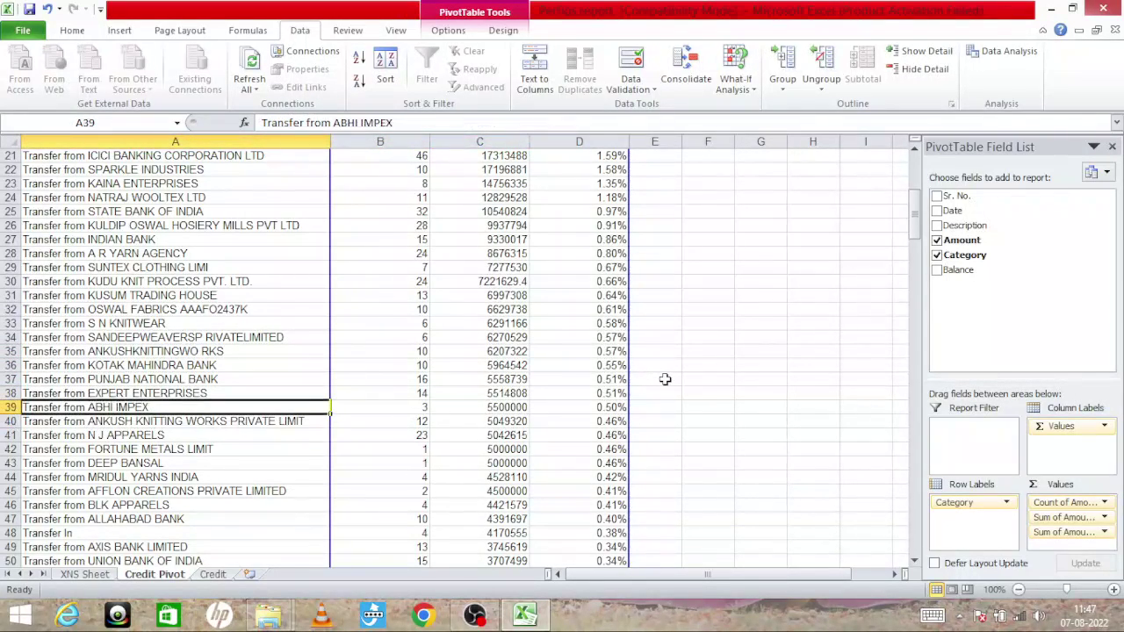
key("Up")
key("Up")
key("Up")
key("Up")
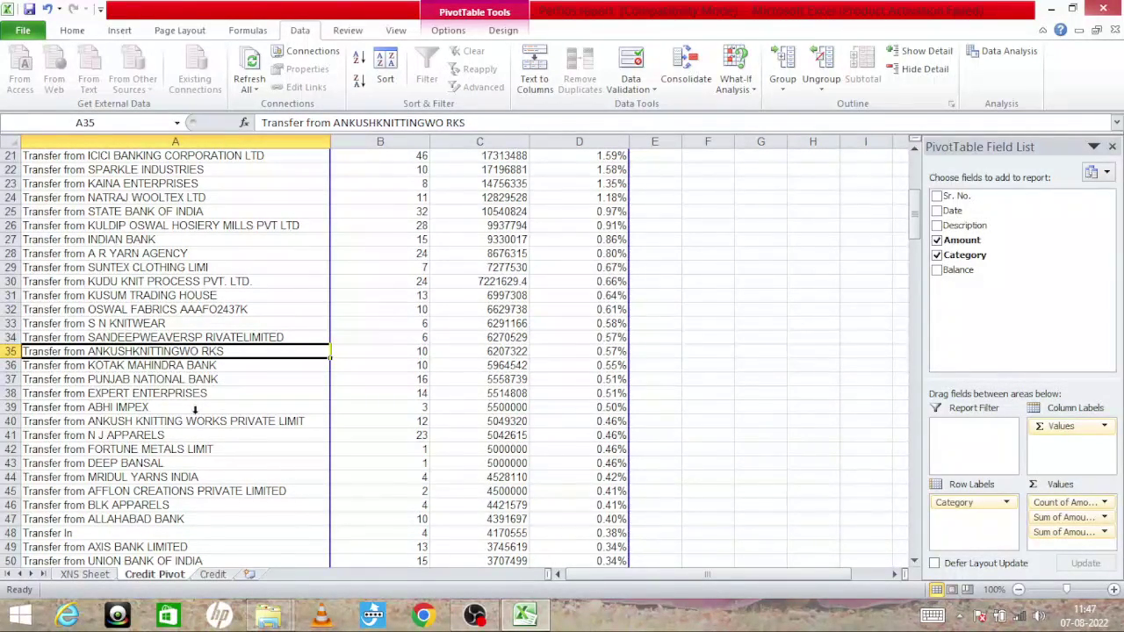
Filter the Credit sheet's Category to ANKUSH KNITTING WORKS and ANKUSHKNITTINGWO RKS, showing 22 of 1241 records.
left_click(214, 575)
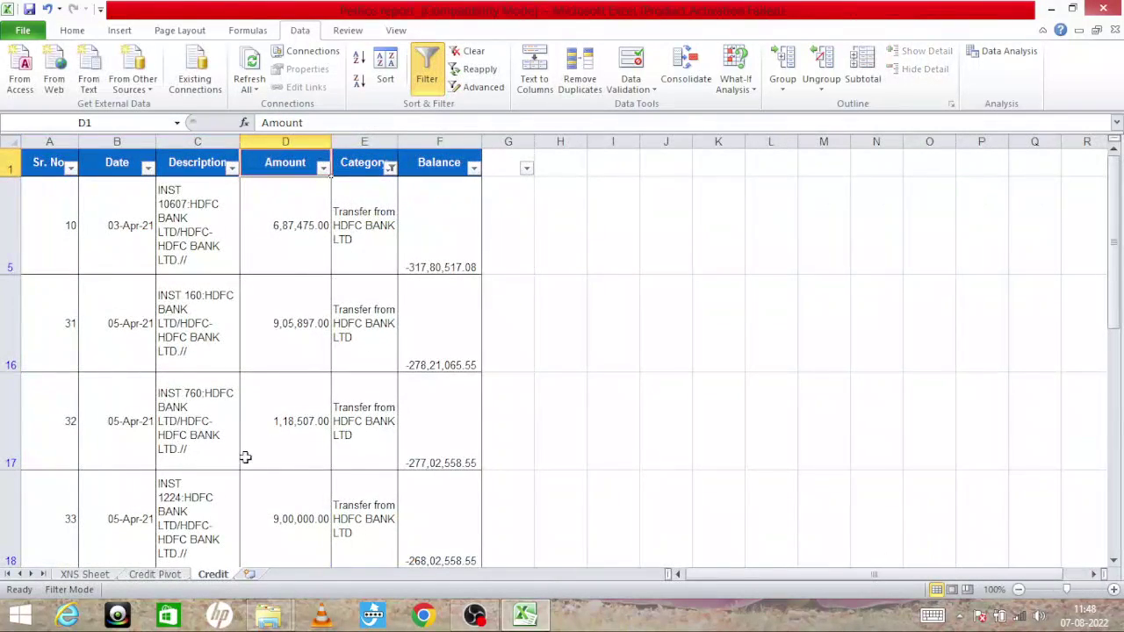
left_click(392, 169)
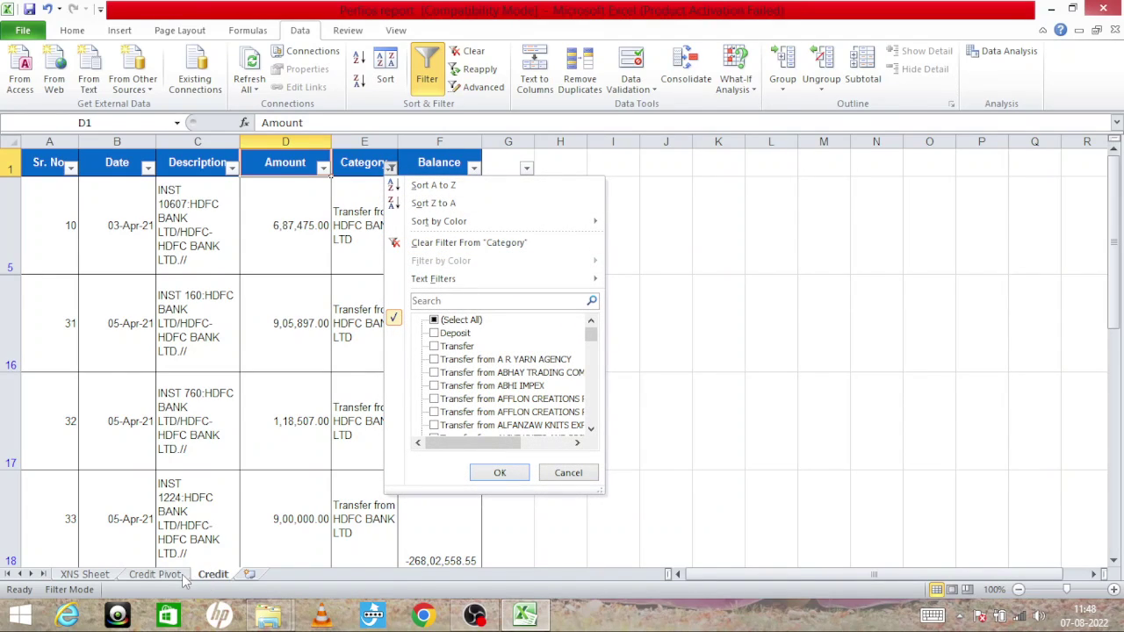
left_click(216, 578)
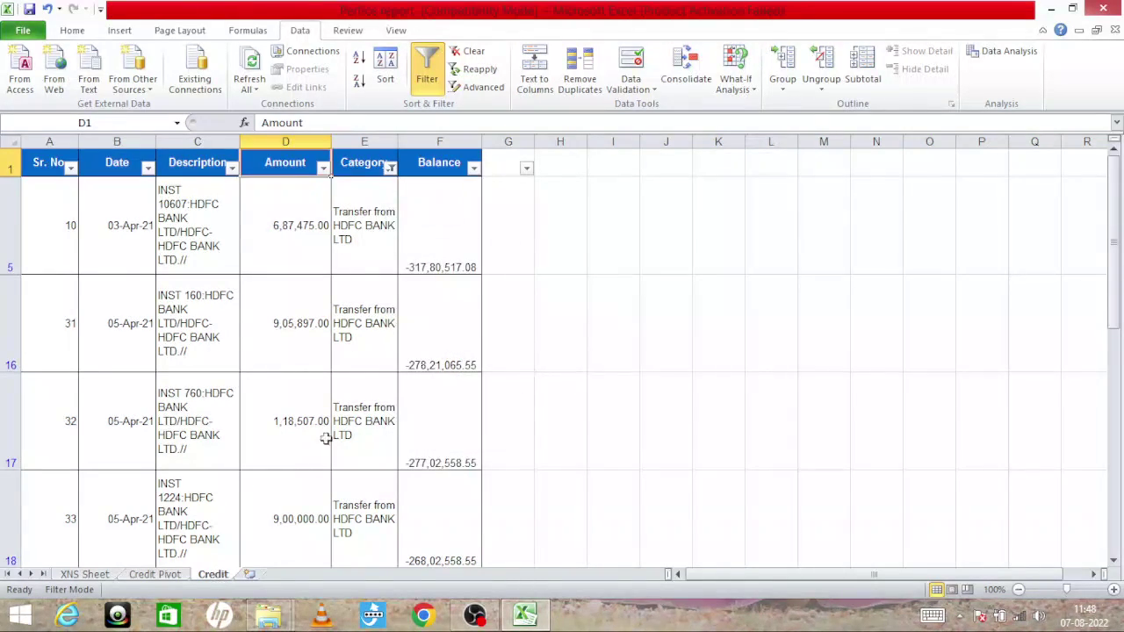
left_click(390, 169)
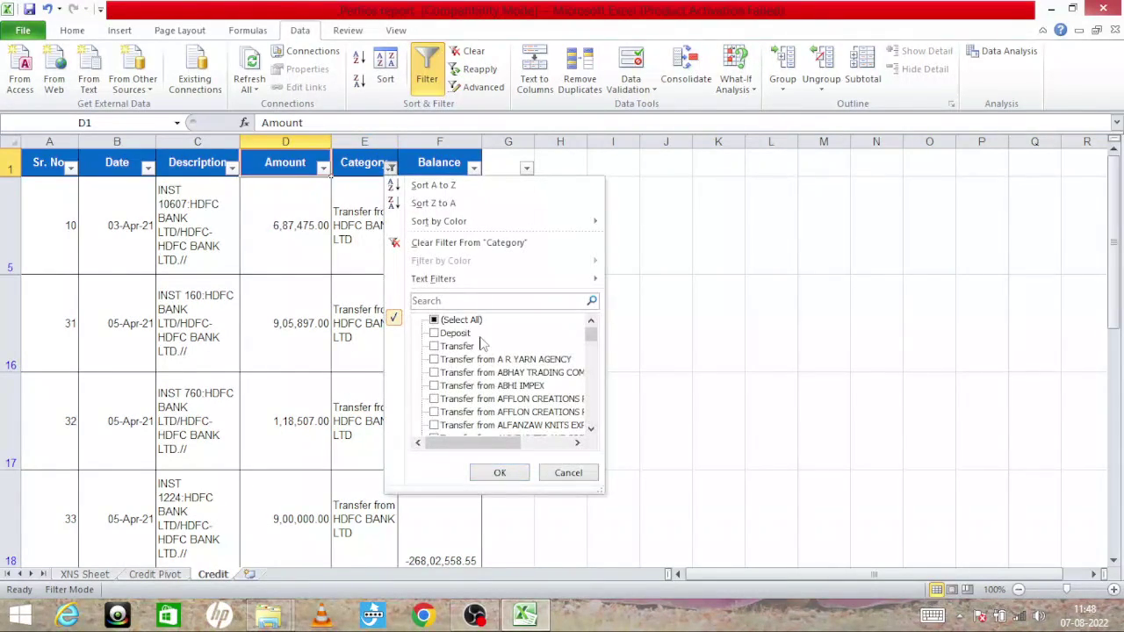
type("ank")
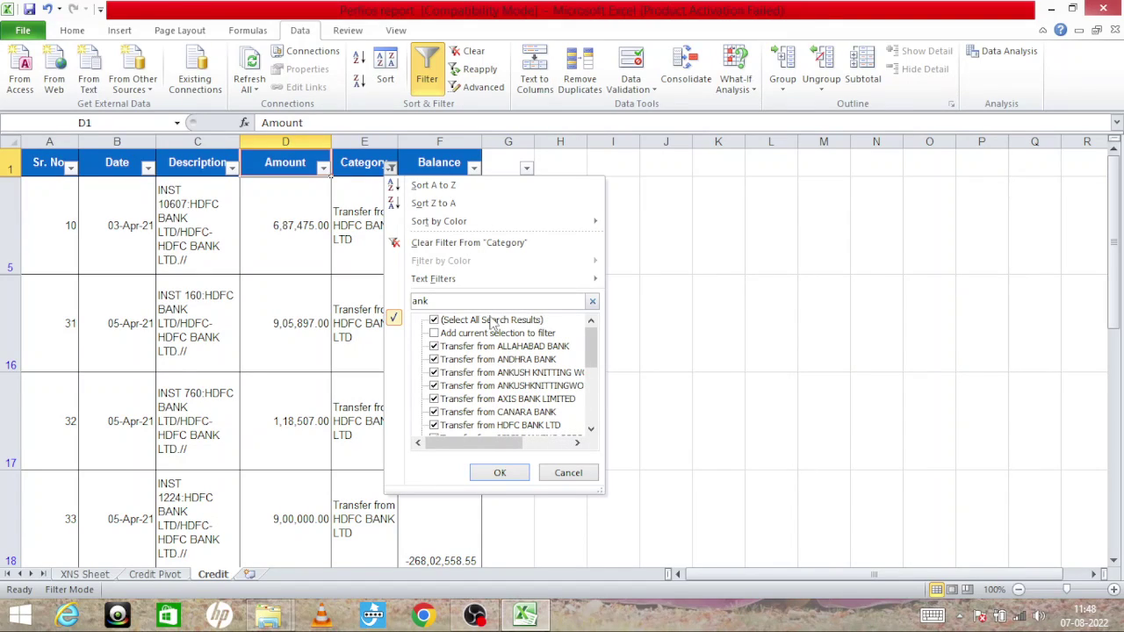
left_click(491, 321)
left_click(536, 373)
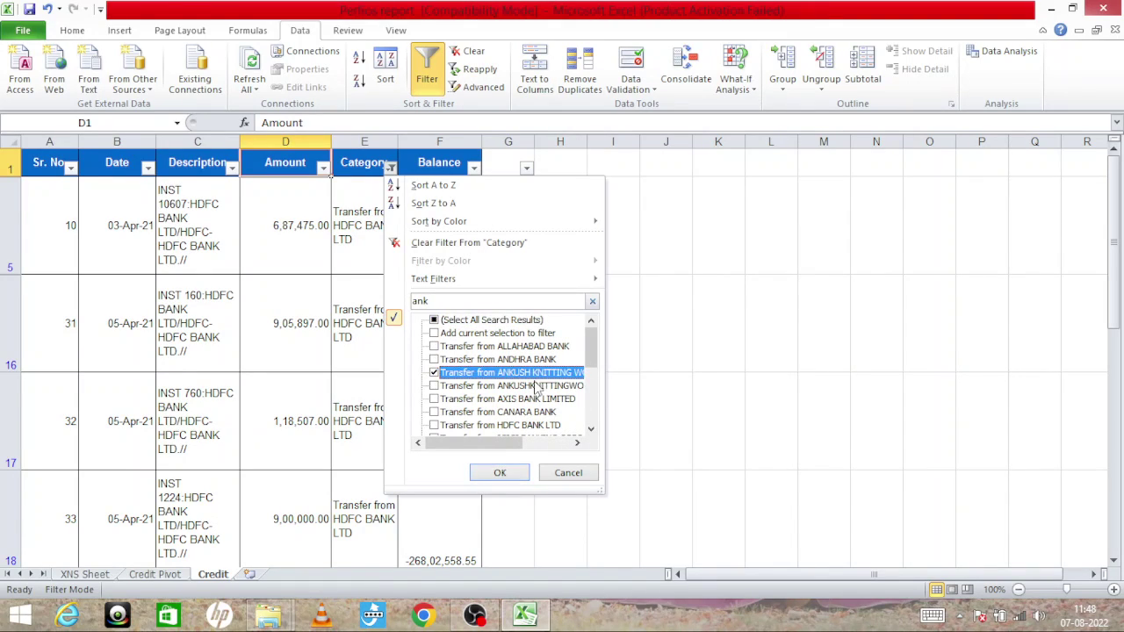
left_click(537, 385)
left_click(505, 479)
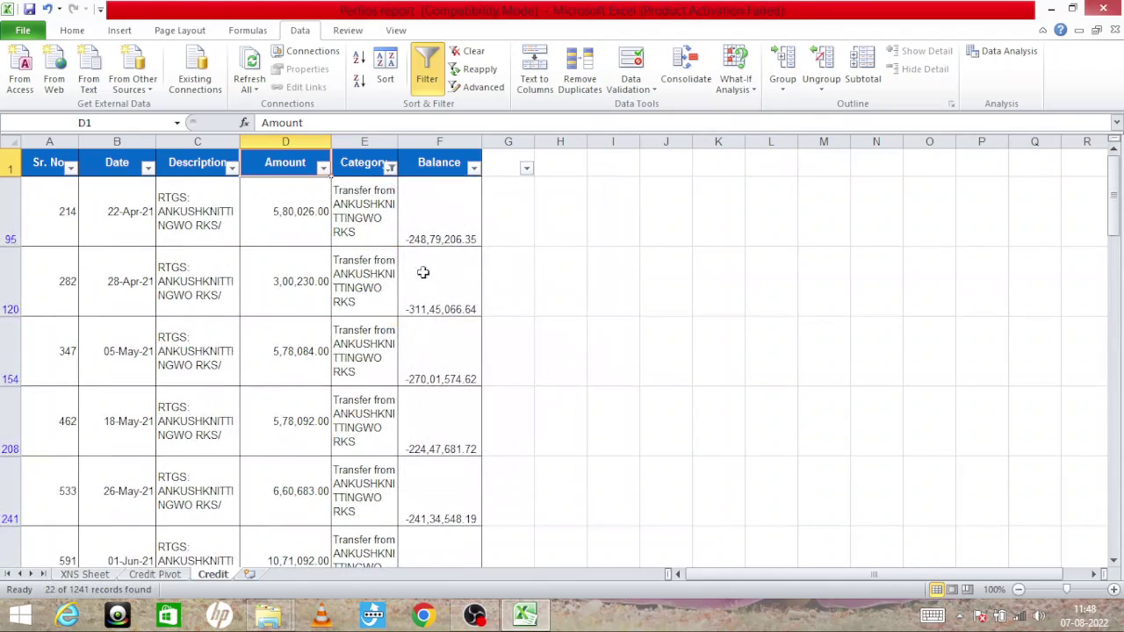
Inspect the filtered ANKUSH Category cells starting at E95.
left_click(360, 224)
key("Down")
key("Down")
key("Down")
key("Down")
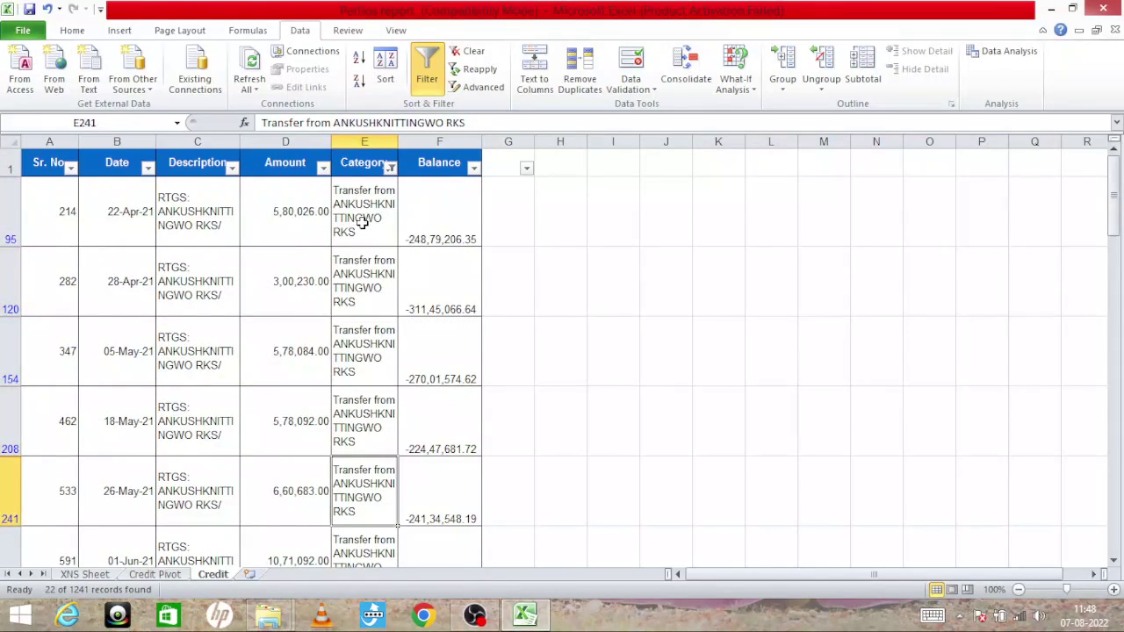
key("Down")
key("Down")
key("Down")
key("Down")
key("Down")
key("Down")
key("Down")
key("Down")
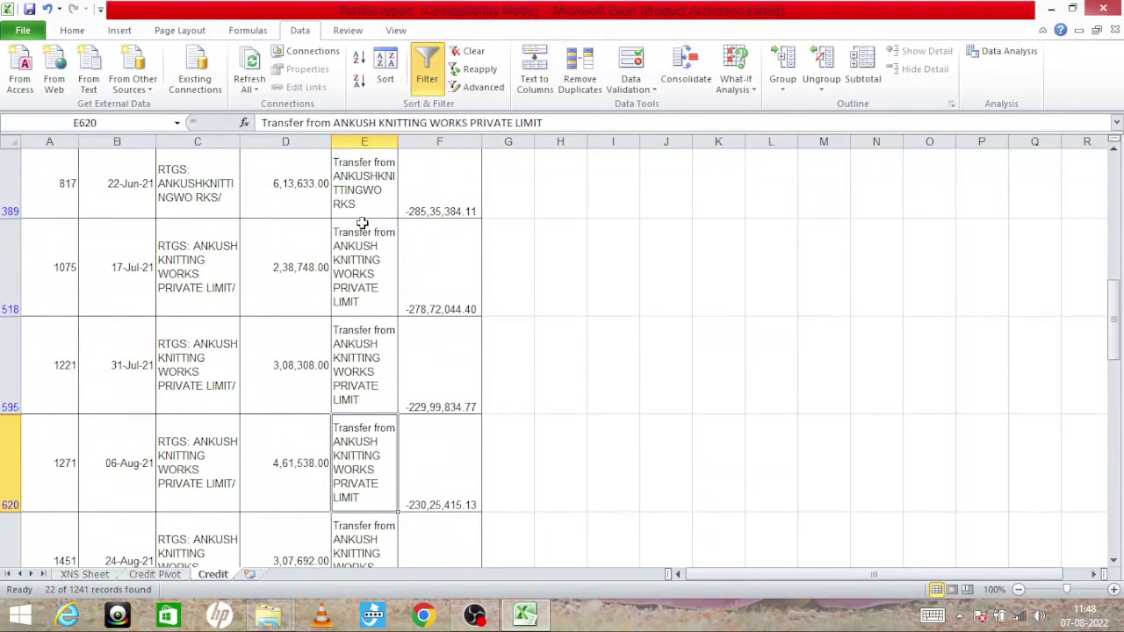
key("Up")
key("Up")
key("Up")
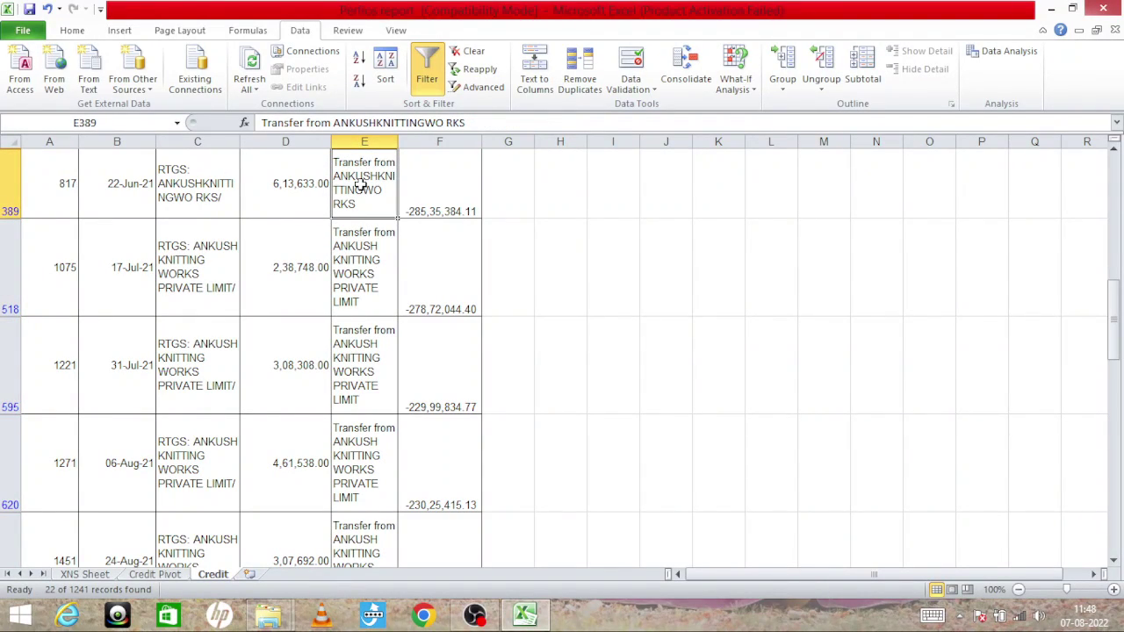
key("Down")
key("Up")
key("Up")
key("Up")
key("Up")
key("Up")
key("Up")
key("Up")
key("Down")
Enter 'Transfer from ANKUSH KNITTING WORKS' in helper cell H95 and copy it.
key("Right")
key("Right")
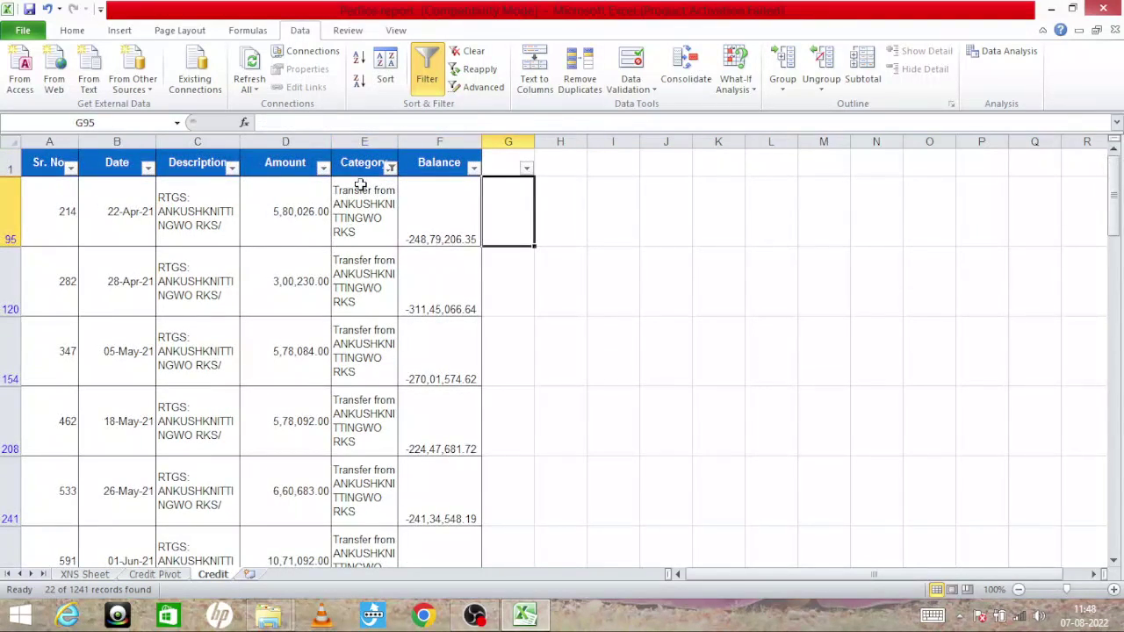
key("Right")
type("Tr")
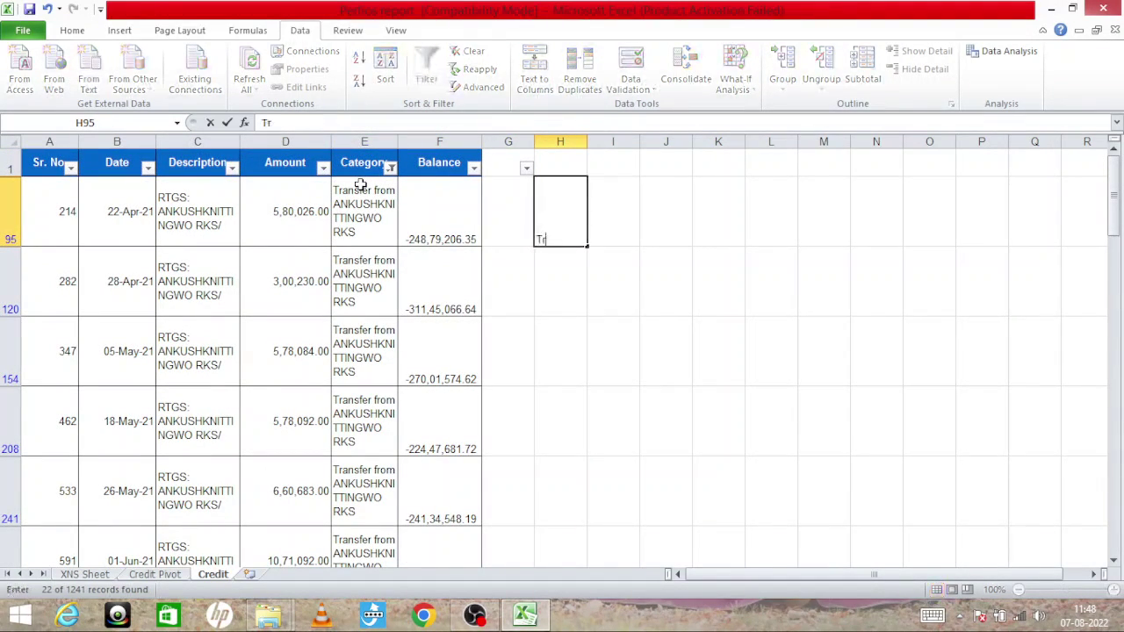
type("ansfer")
type(" from ANKUSH")
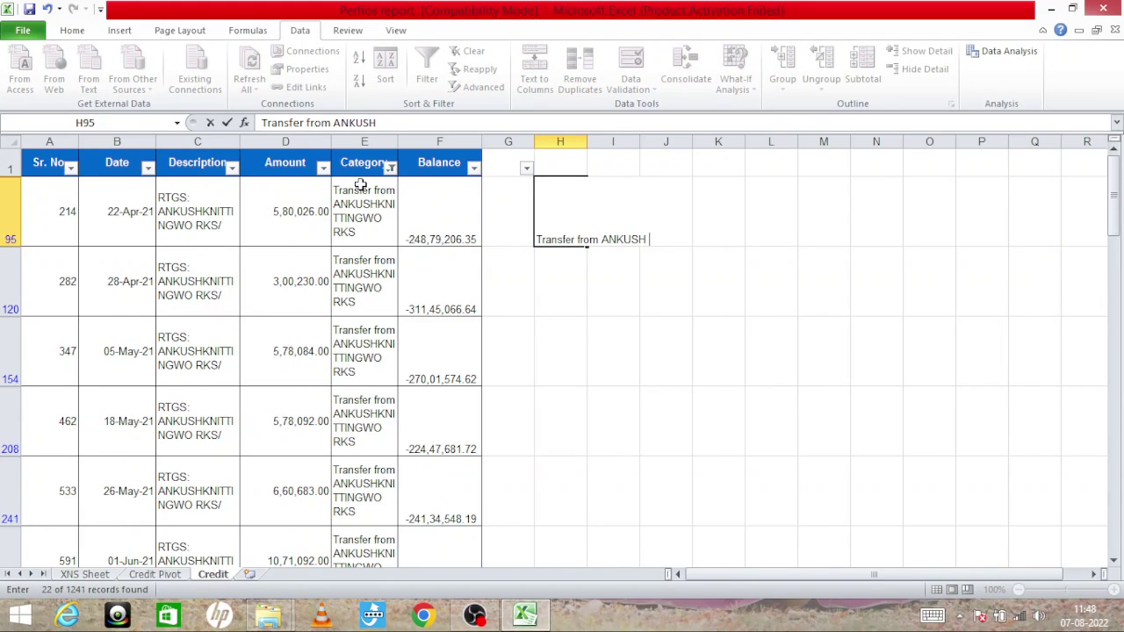
type(" KNITTING WORKS")
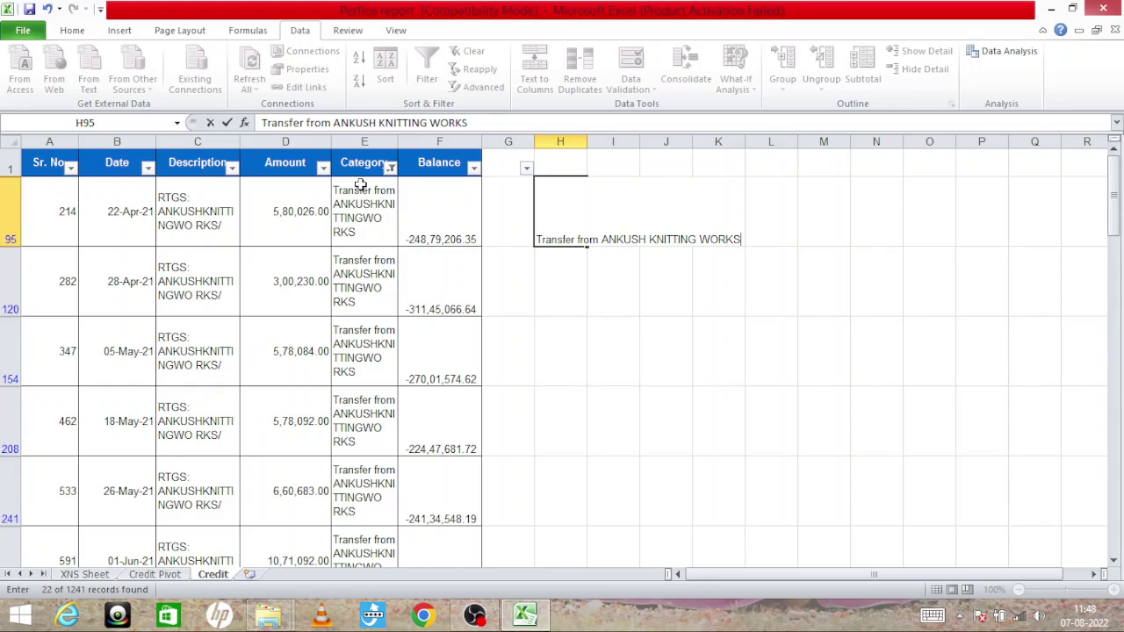
key("Return")
key("Up")
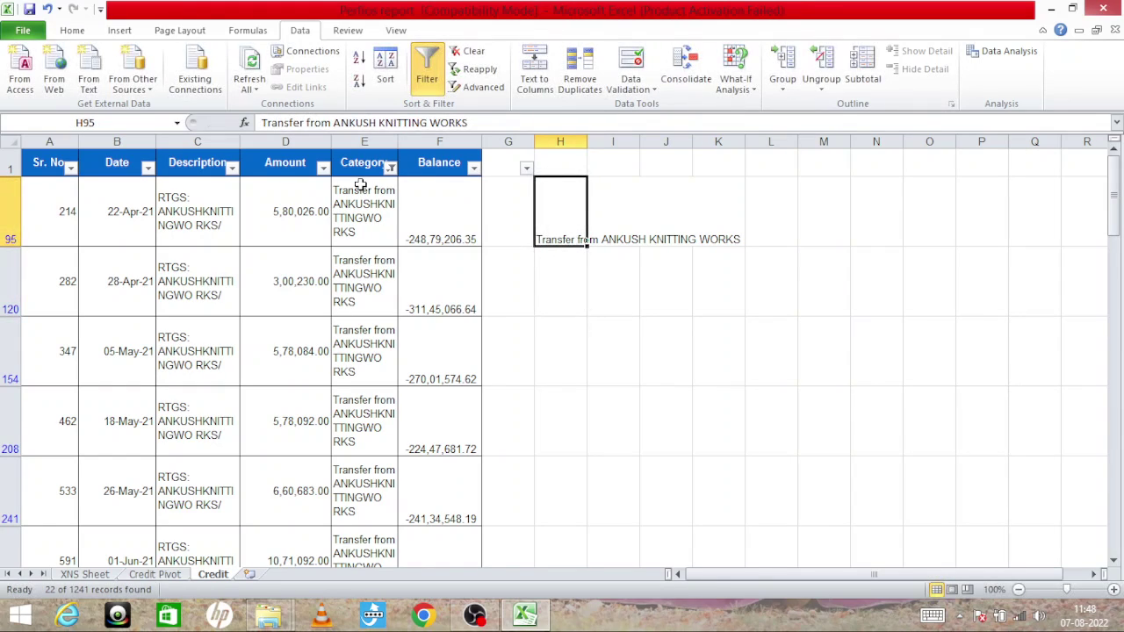
key("ctrl+c")
Paste the unified name into all filtered Category cells from E95 down, and verify them.
left_click(360, 185)
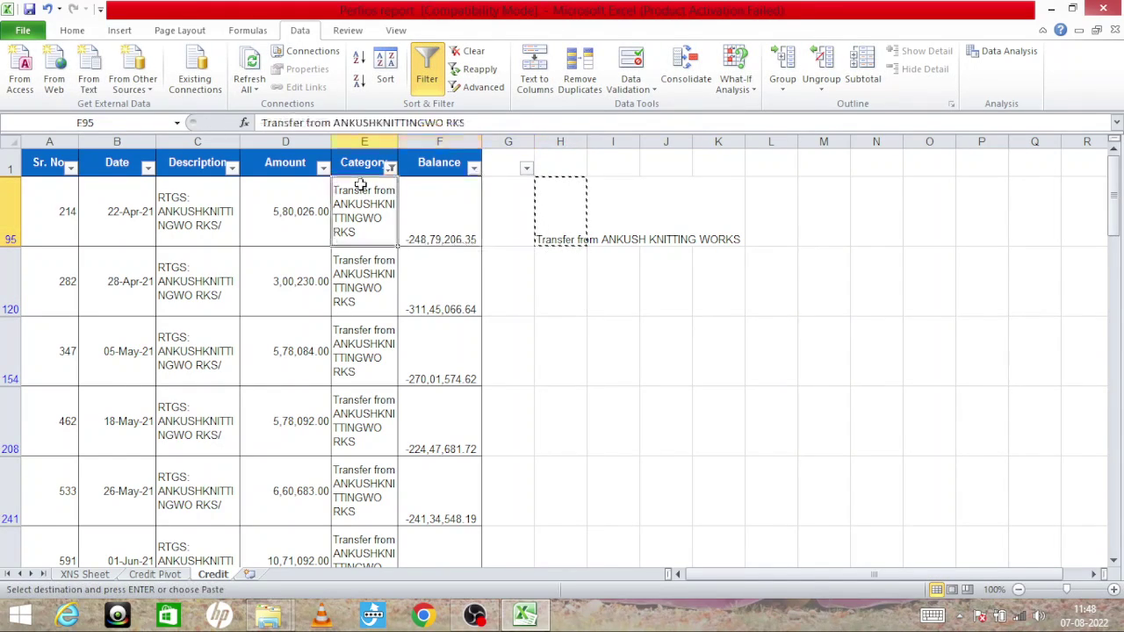
key("ctrl+shift+Down")
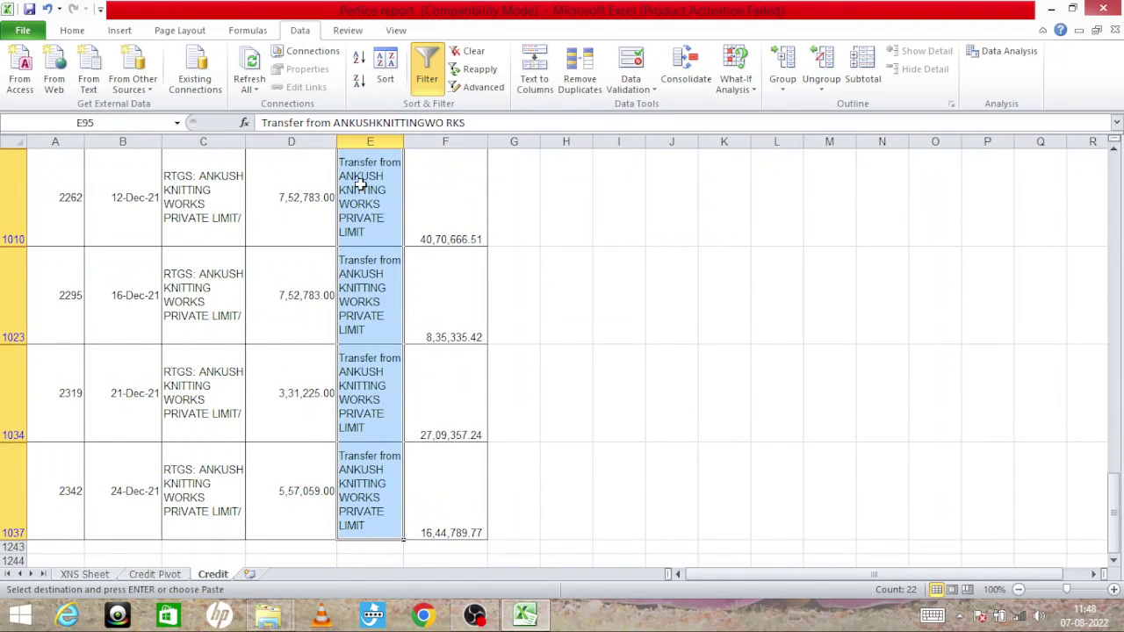
key("ctrl+v")
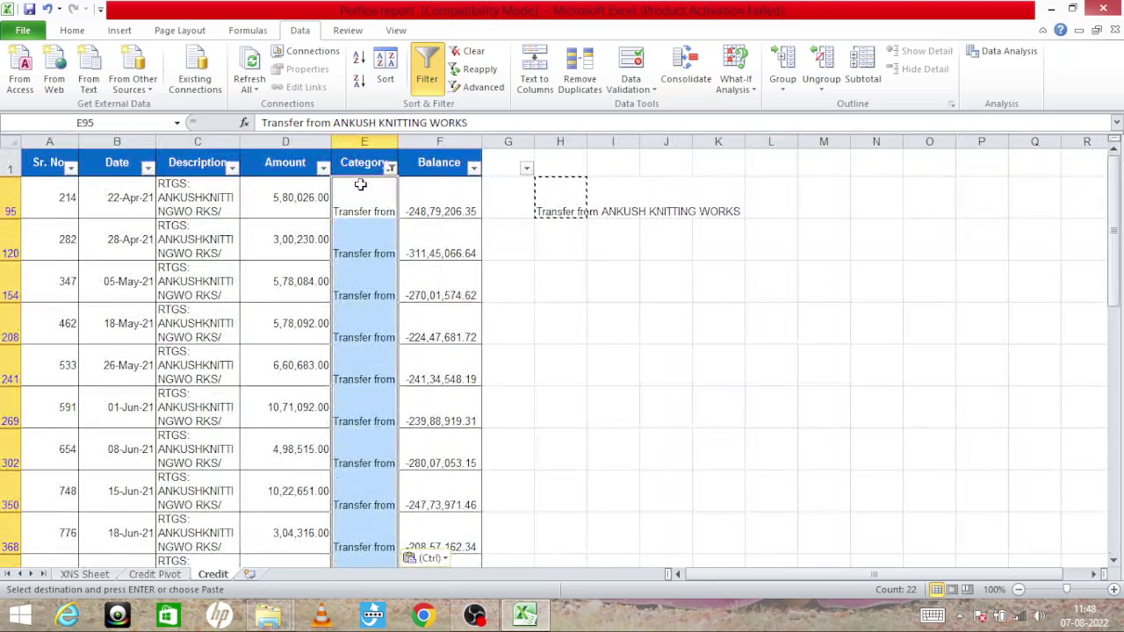
key("Down")
key("Down")
key("Down")
key("Down")
key("Down")
key("Down")
key("Down")
key("Down")
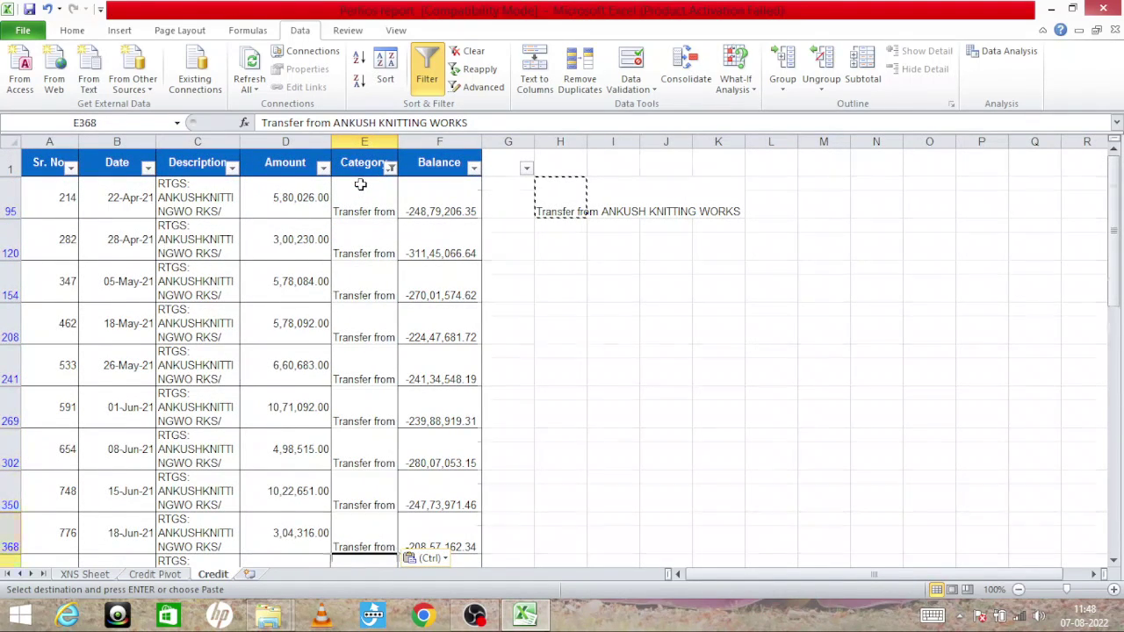
key("Down")
key("Down")
key("Down")
key("Down")
key("Down")
key("Down")
key("Down")
key("Down")
key("Down")
key("Down")
key("Down")
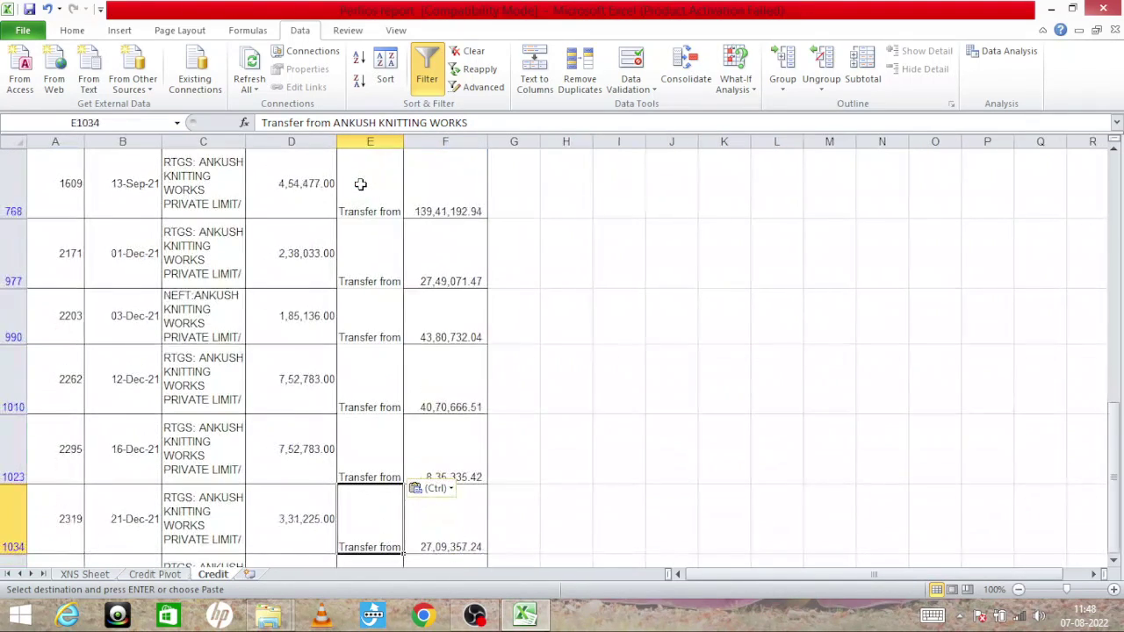
key("Down")
key("Down")
key("Down")
key("Up")
key("ctrl+Up")
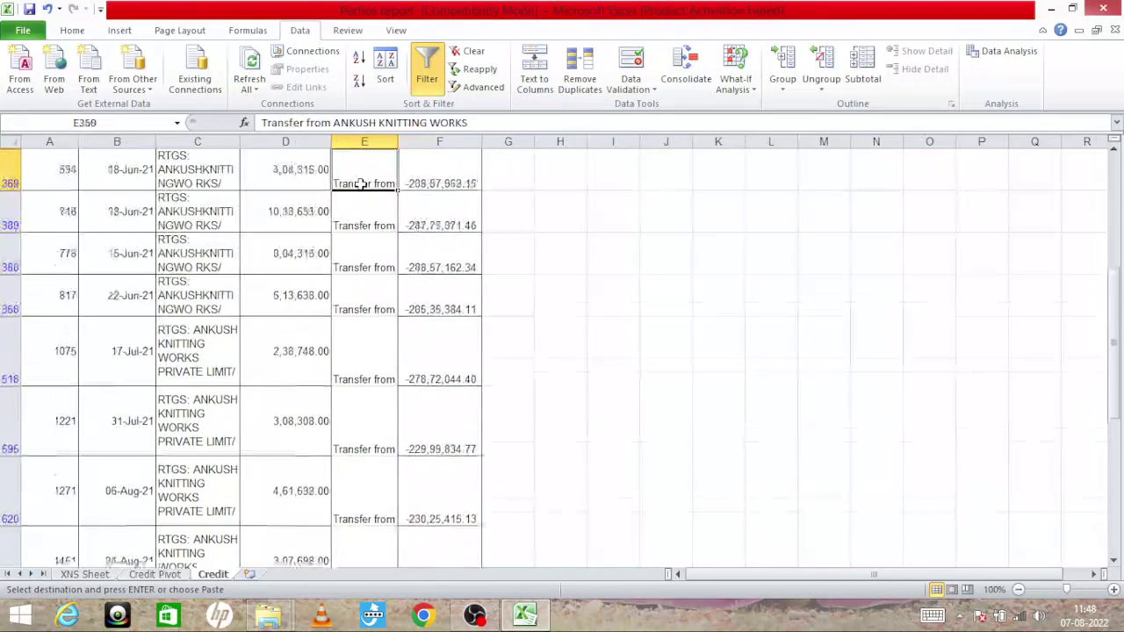
key("ctrl+Up")
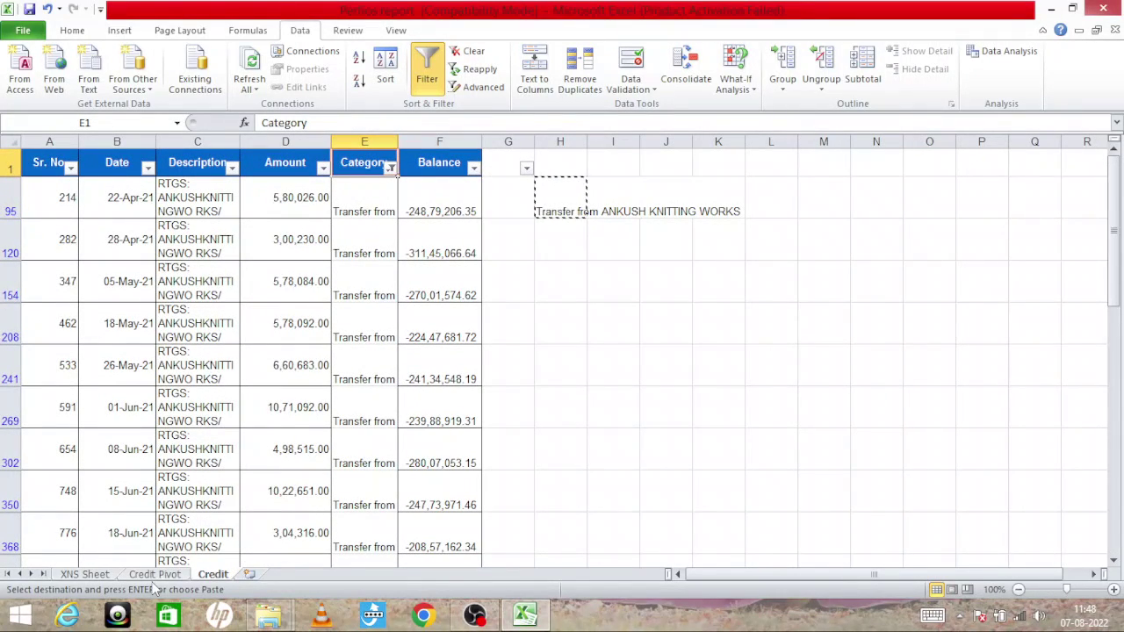
left_click(155, 574)
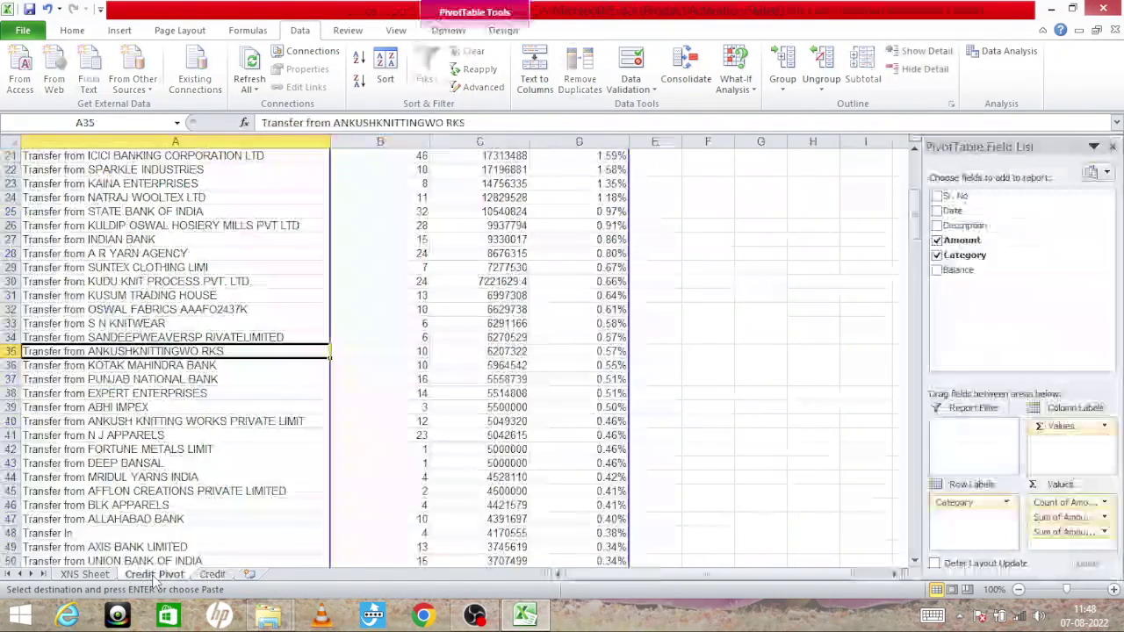
right_click(194, 367)
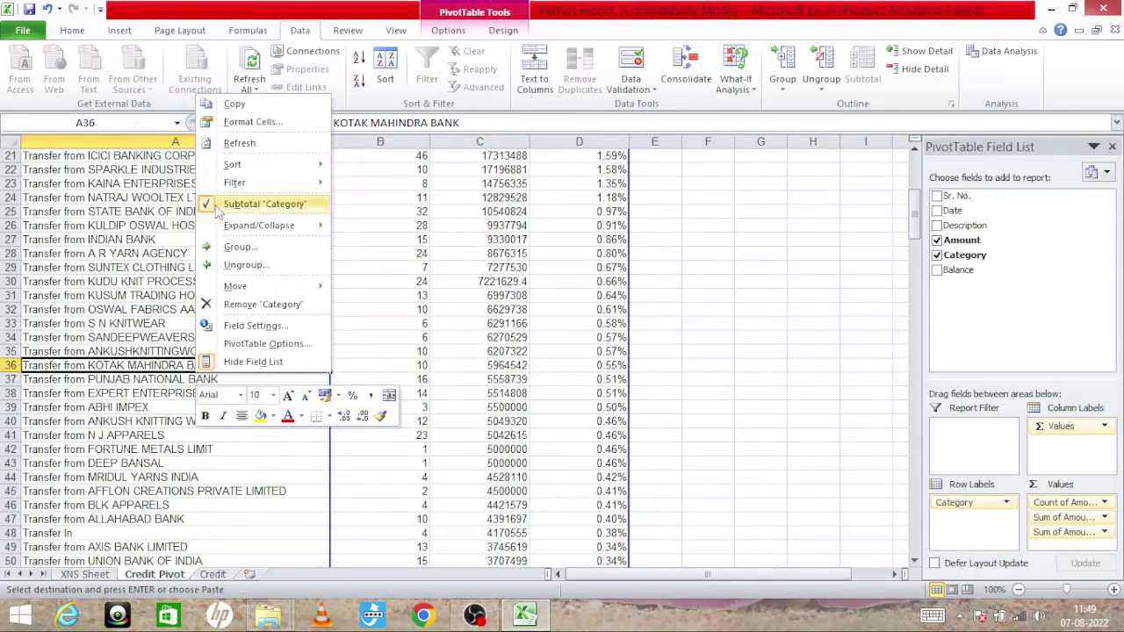
left_click(248, 145)
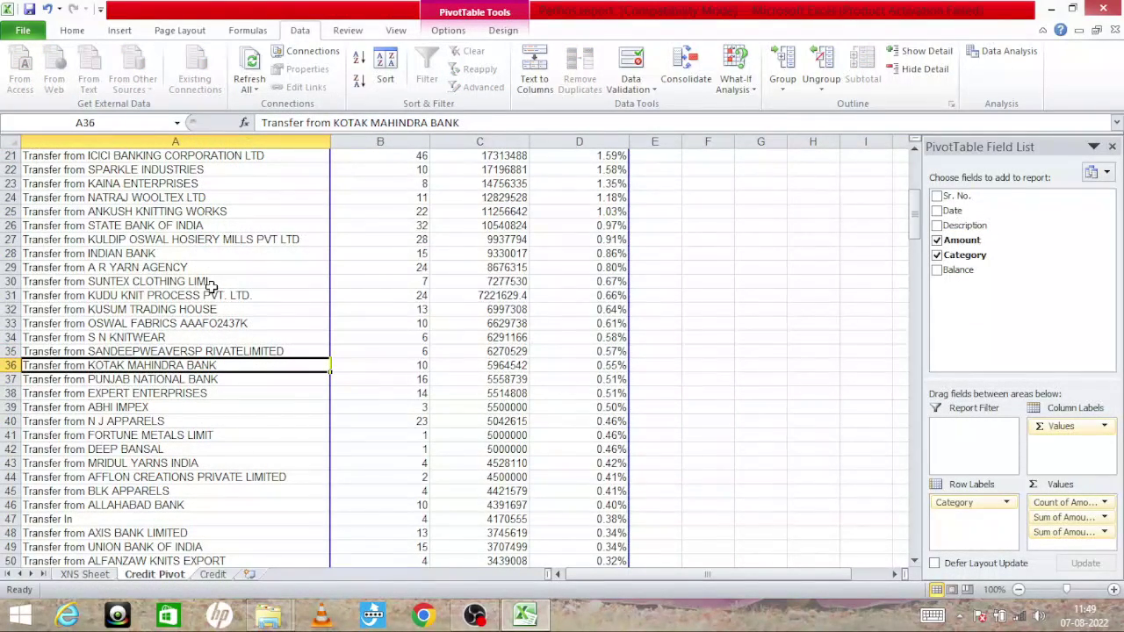
left_click(185, 320)
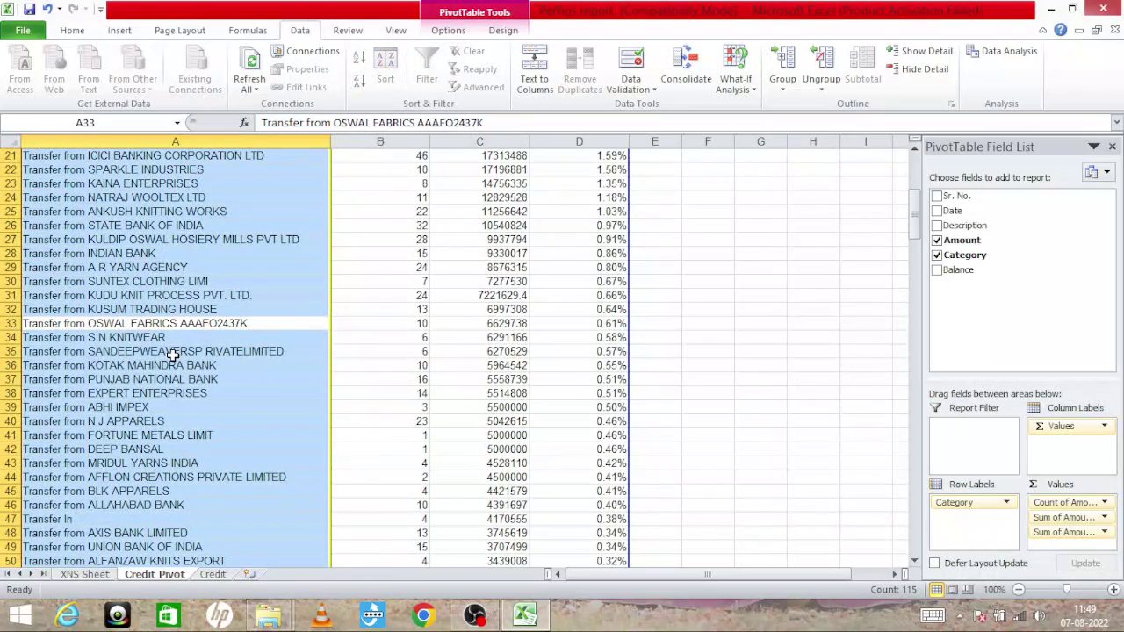
left_click(173, 352)
key("Up")
key("Up")
key("Up")
key("Up")
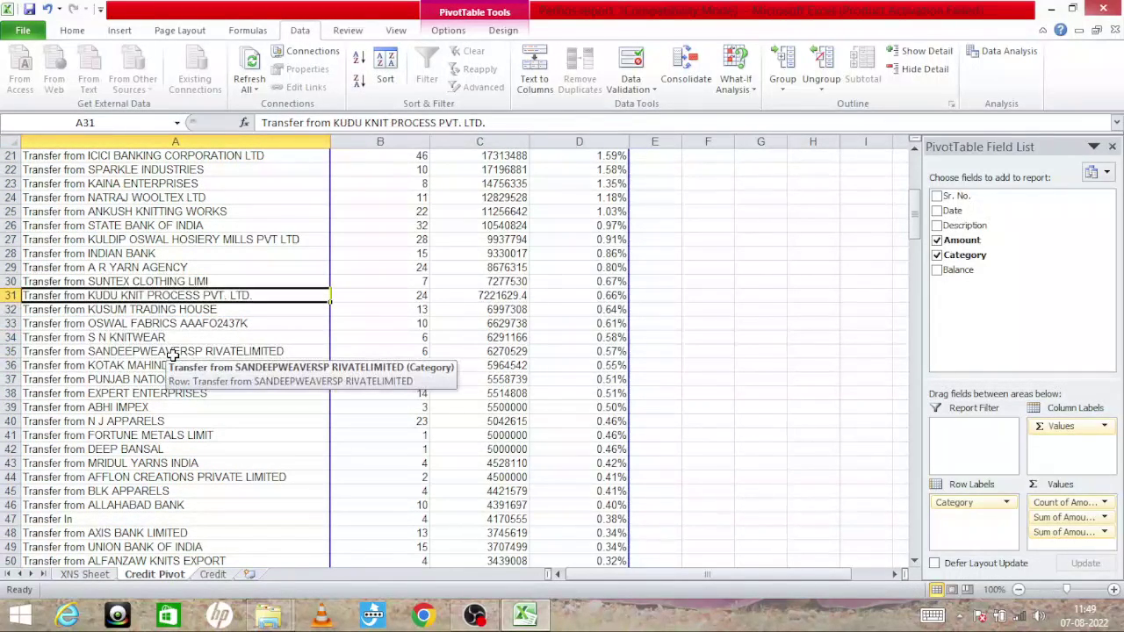
key("Up")
key("Up")
key("Up")
key("Up")
key("Up")
key("Up")
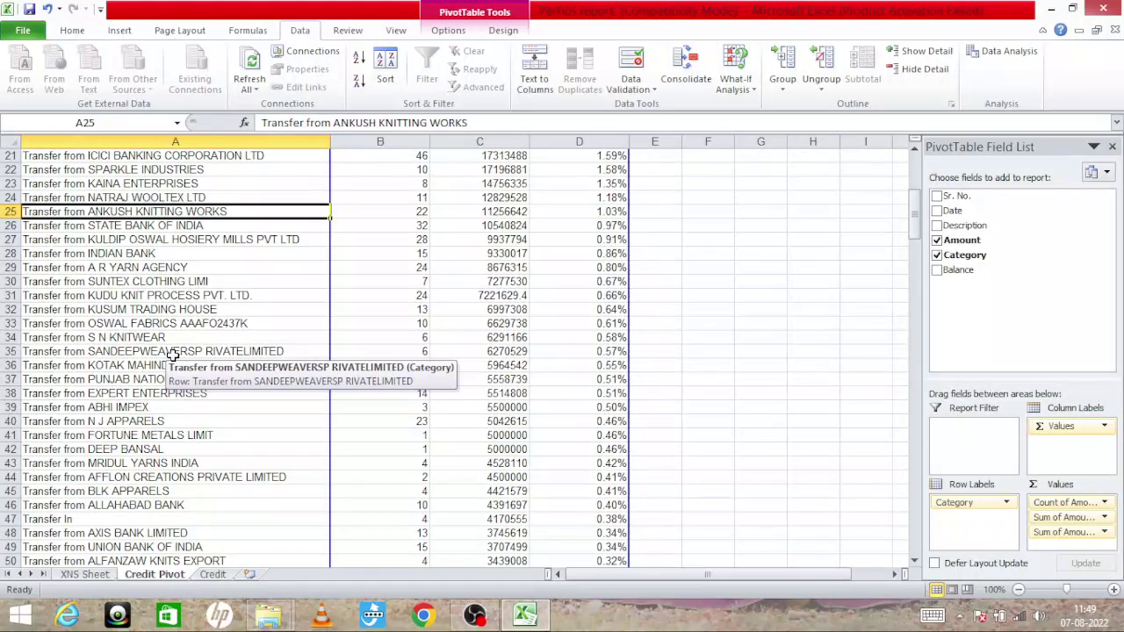
key("Right")
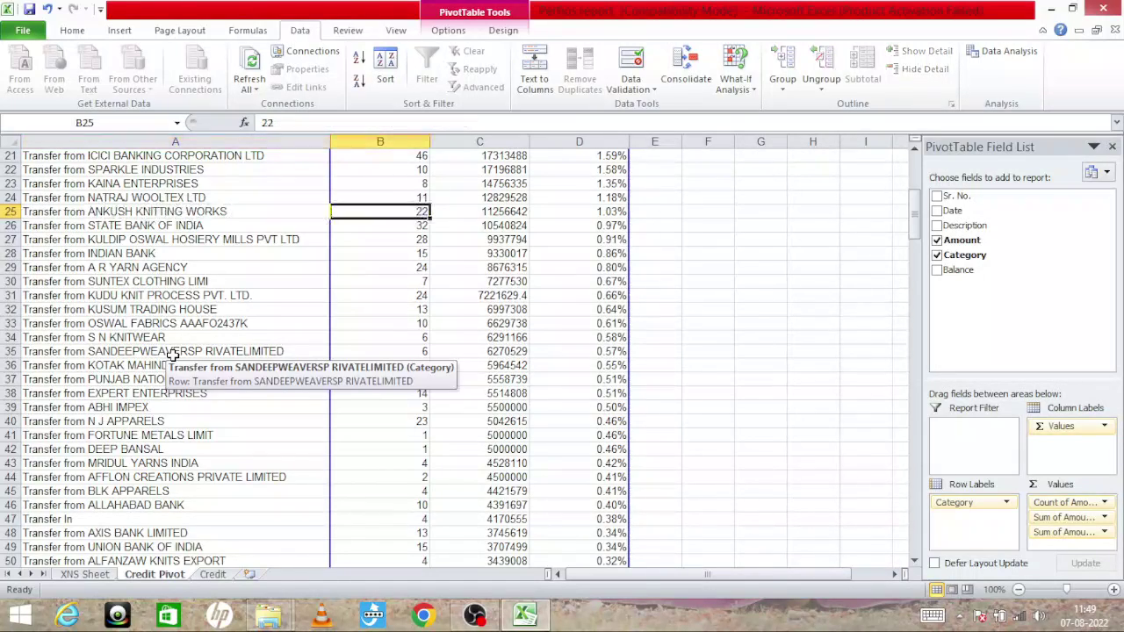
key("Left")
key("Right")
key("Right")
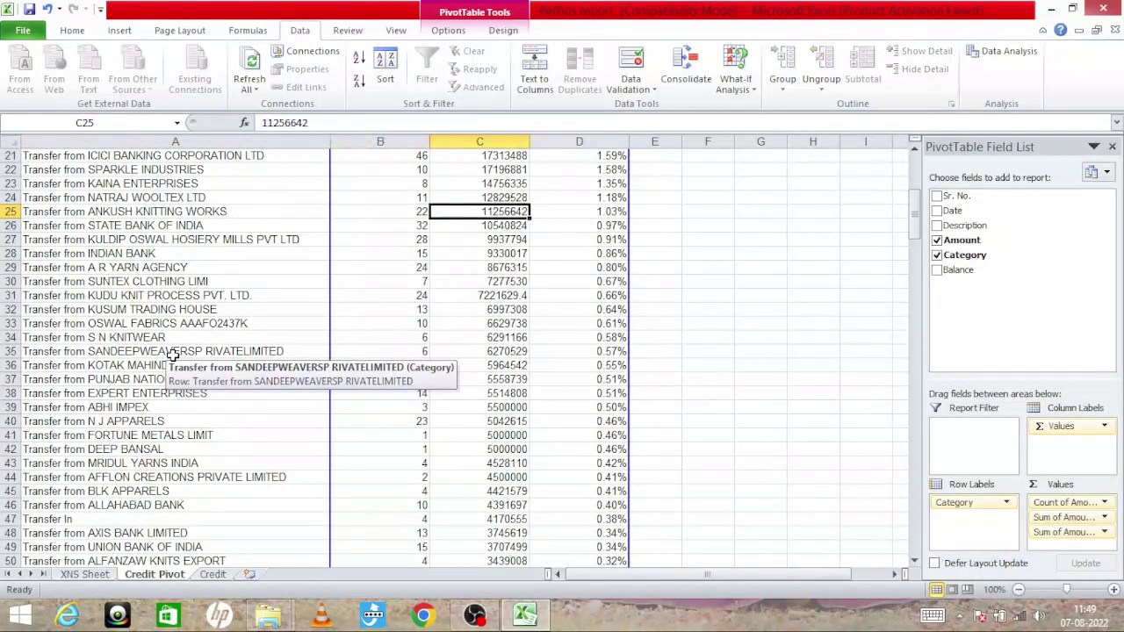
key("Right")
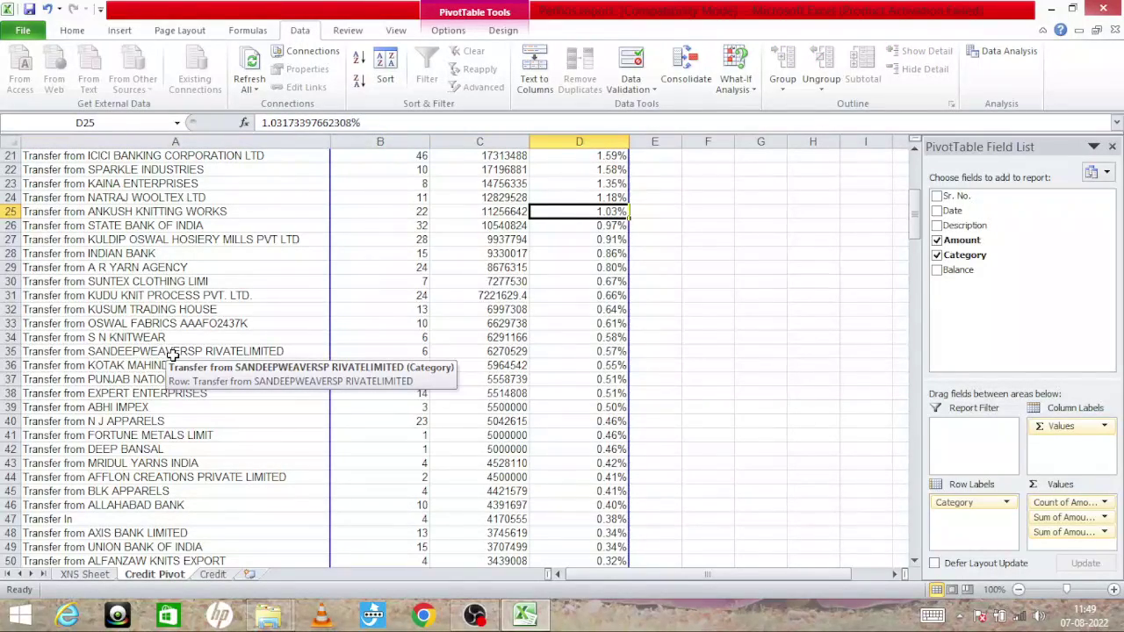
key("Down")
key("Down")
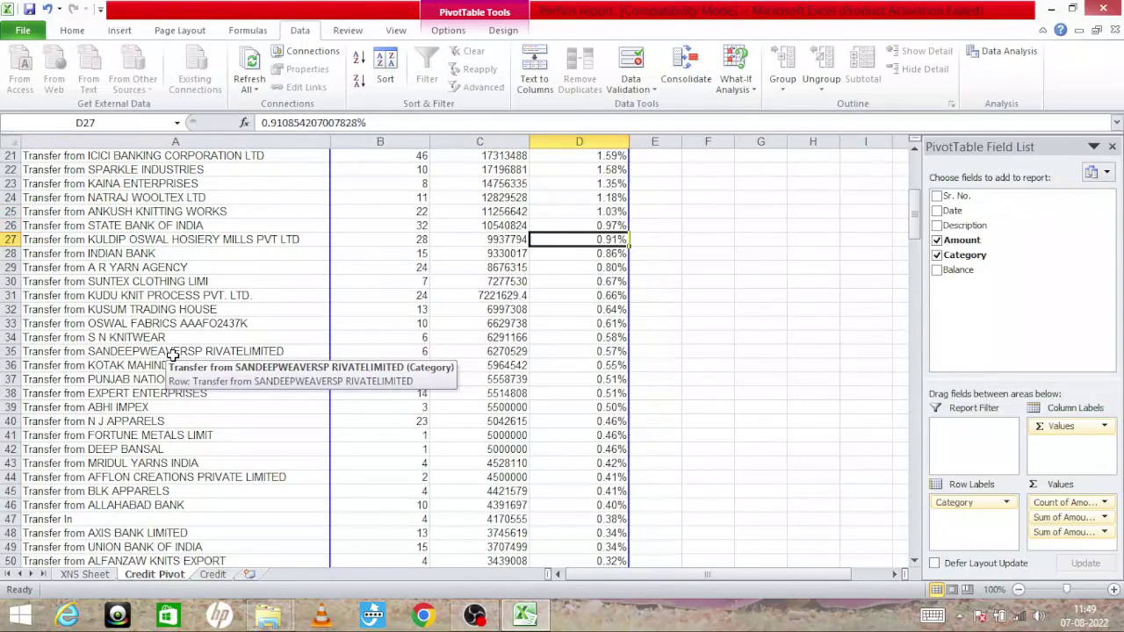
key("Left")
key("Left")
key("Left")
key("Down")
key("Down")
key("Down")
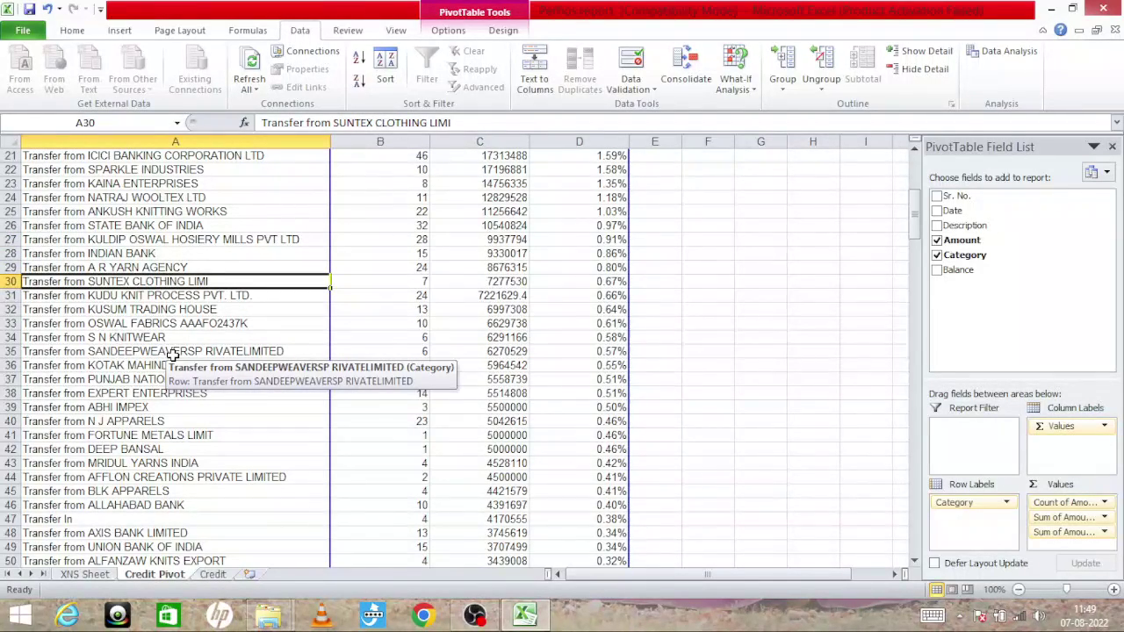
key("Down")
key("Down")
key("Down")
key("Down")
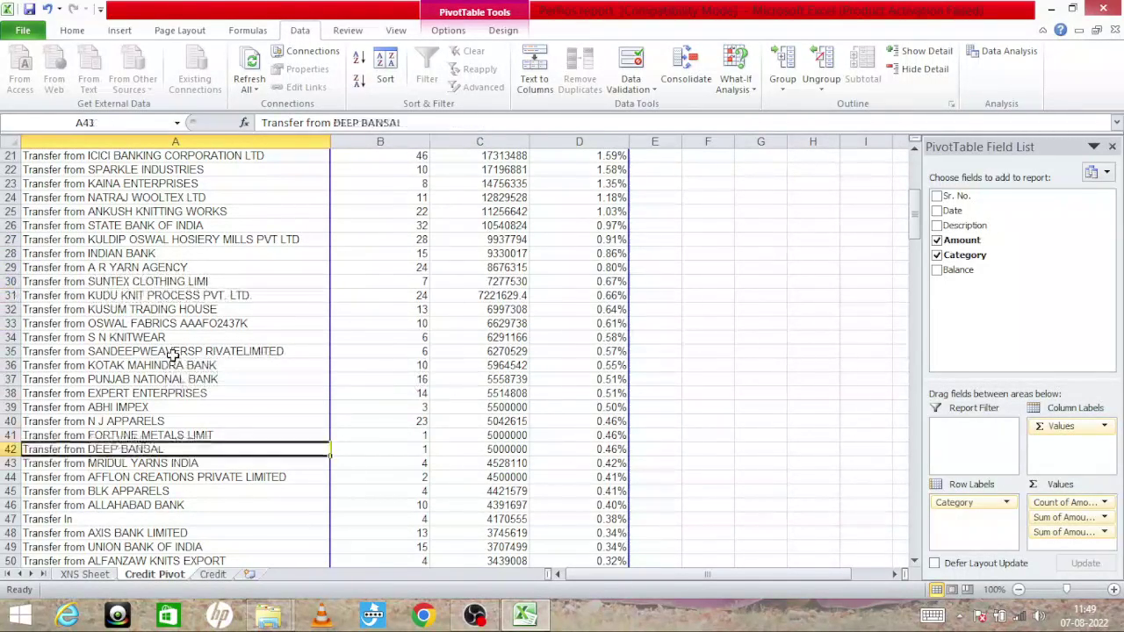
key("Down")
key("Down")
key("Down")
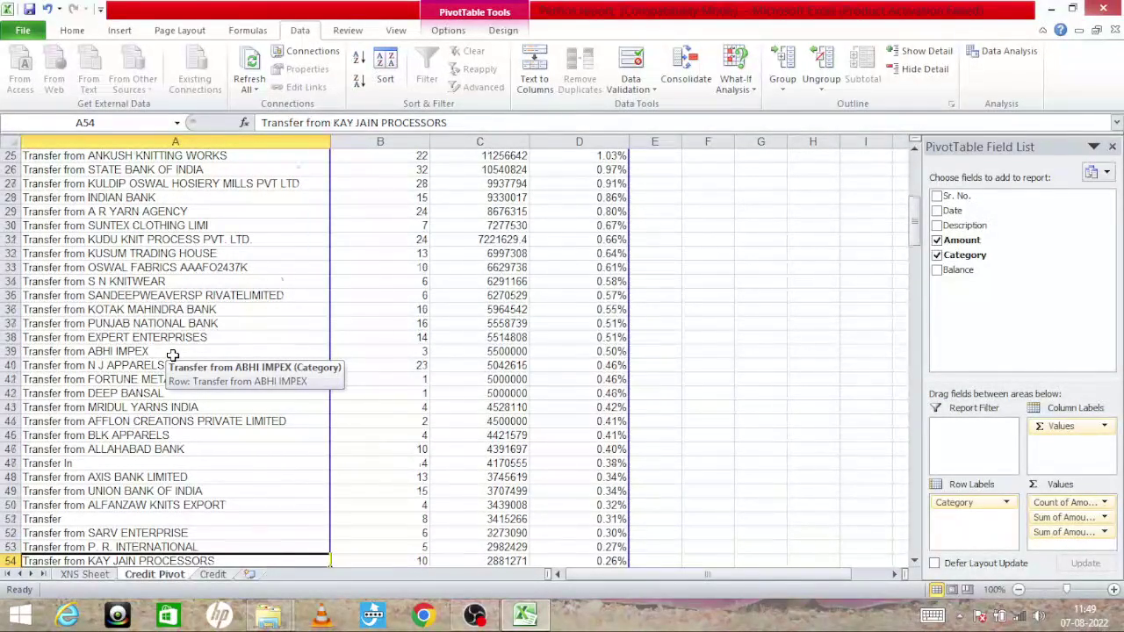
key("Down")
key("Down")
key("Down")
key("Down")
key("Down")
key("Down")
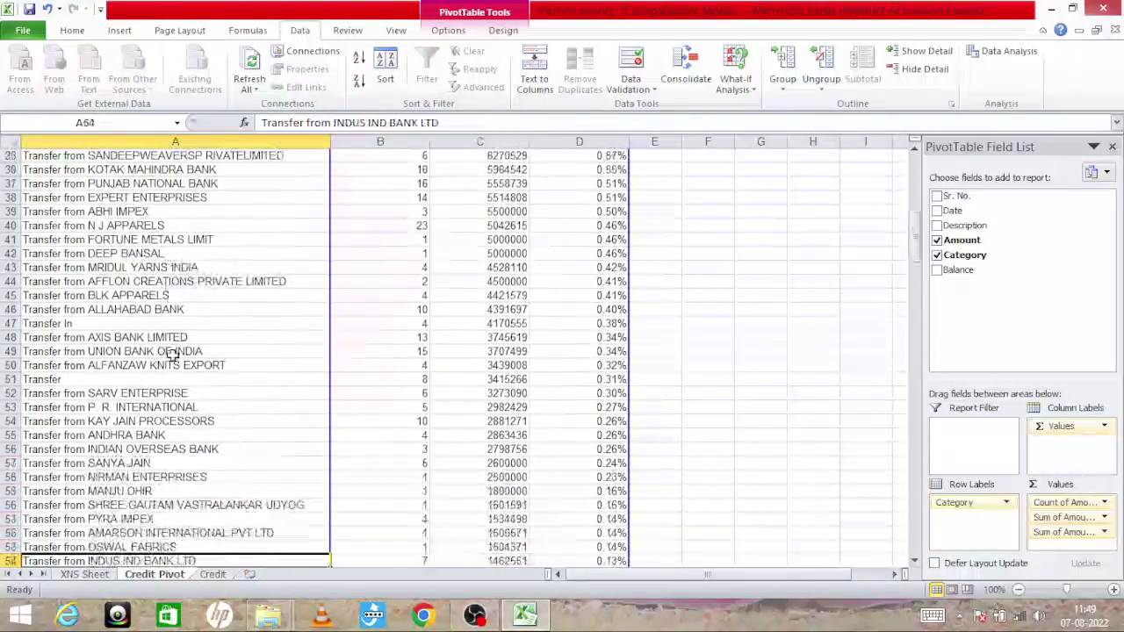
key("Up")
key("Up")
key("Up")
key("Up")
key("Up")
key("Up")
key("Up")
key("Up")
key("Up")
key("Up")
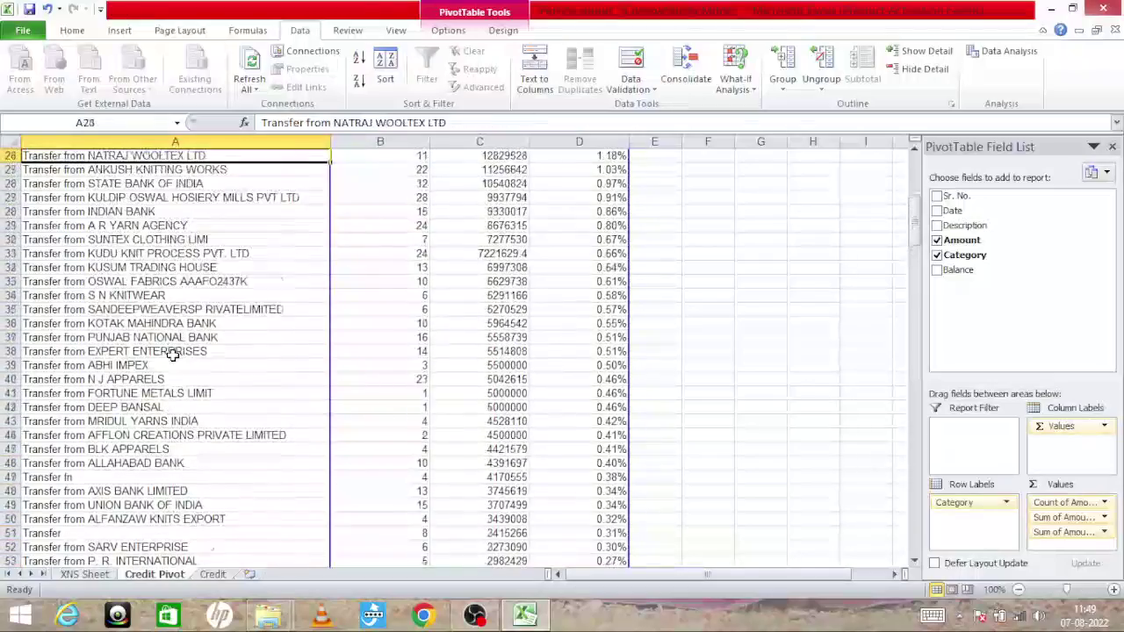
key("Up")
key("Up")
key("Up")
key("Up")
key("Up")
key("Up")
key("Down")
key("Down")
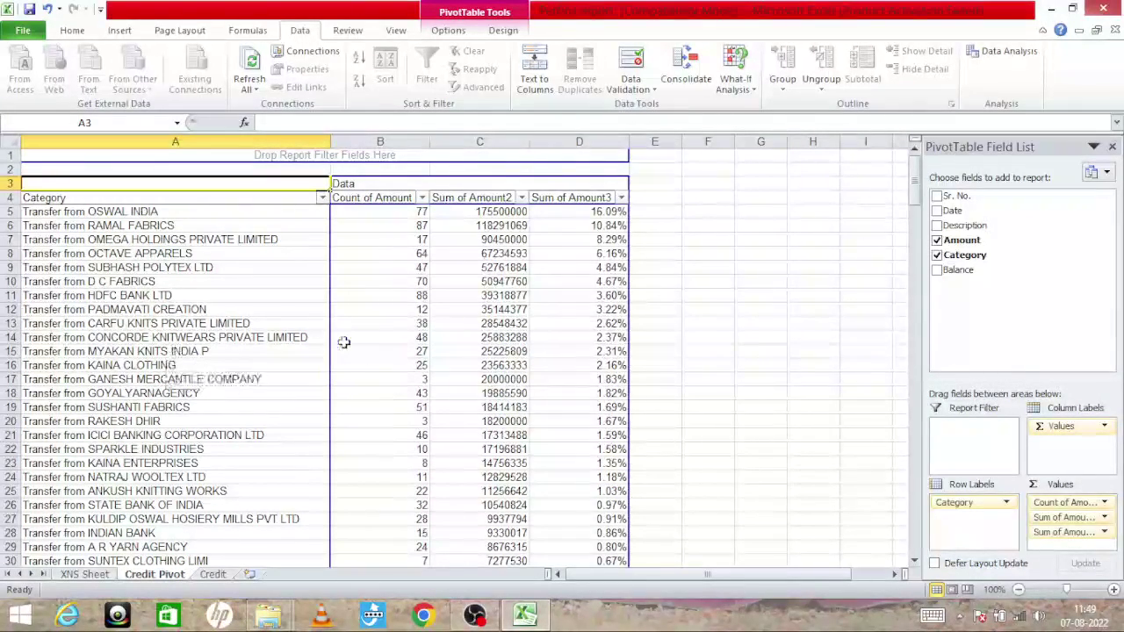
Select the top 20 categories' percentage shares (D5:D24), then A5:D24, to check their totals.
left_click(608, 212)
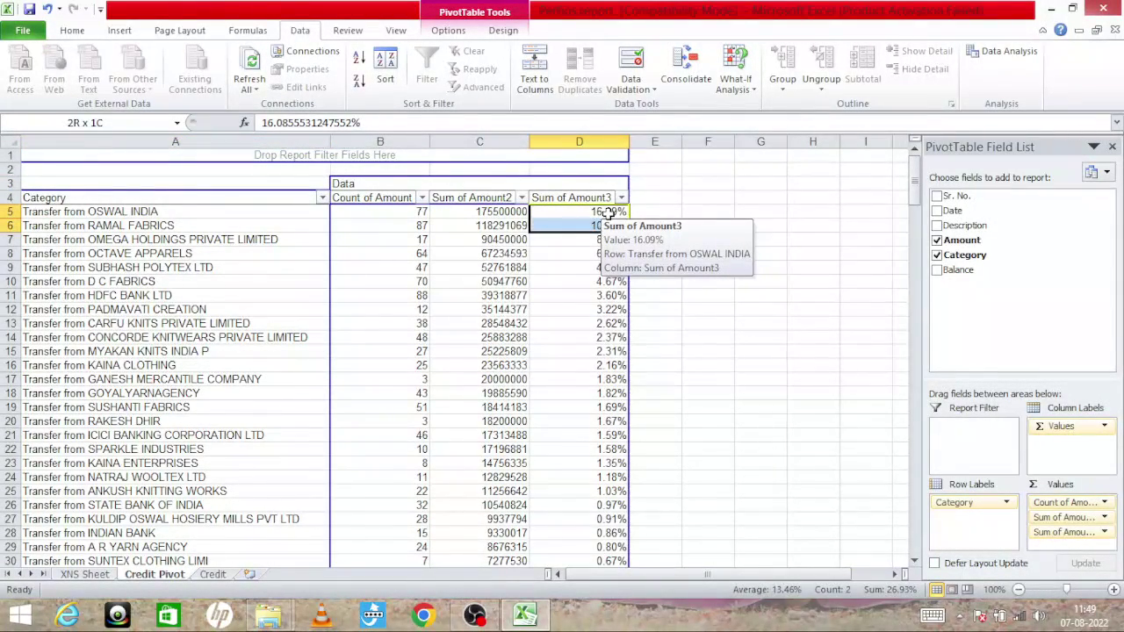
key("shift+Down")
key("shift+Down")
key("shift+Down")
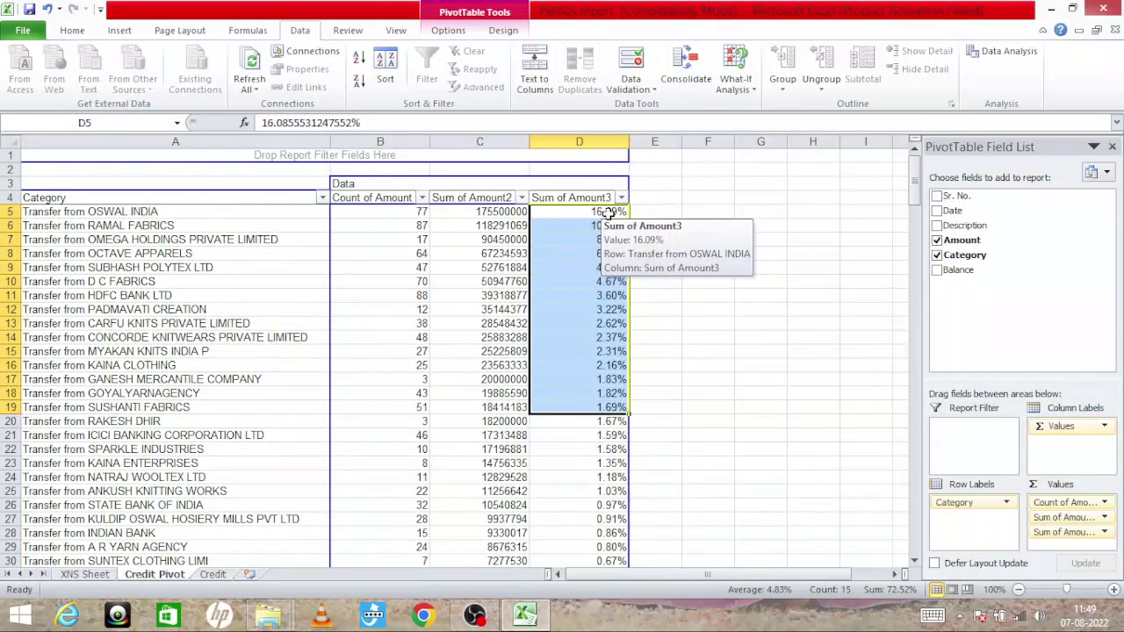
key("shift+Down")
key("shift+Down")
key("shift+Down")
key("shift+Down")
key("shift+Down")
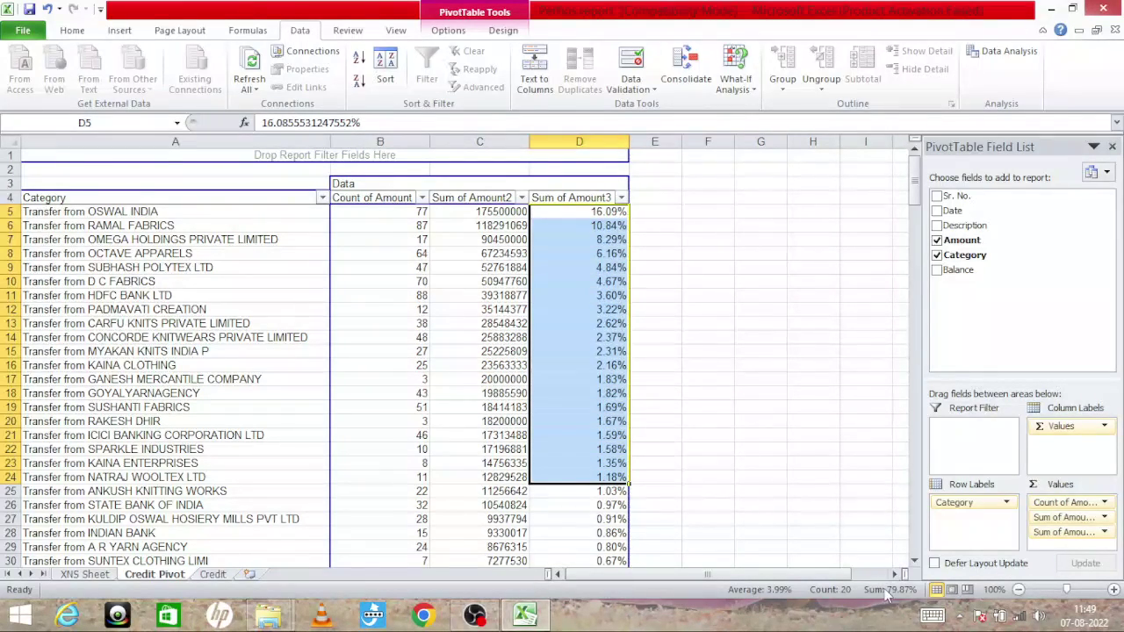
key("shift+Left")
key("shift+Left")
key("shift+Left")
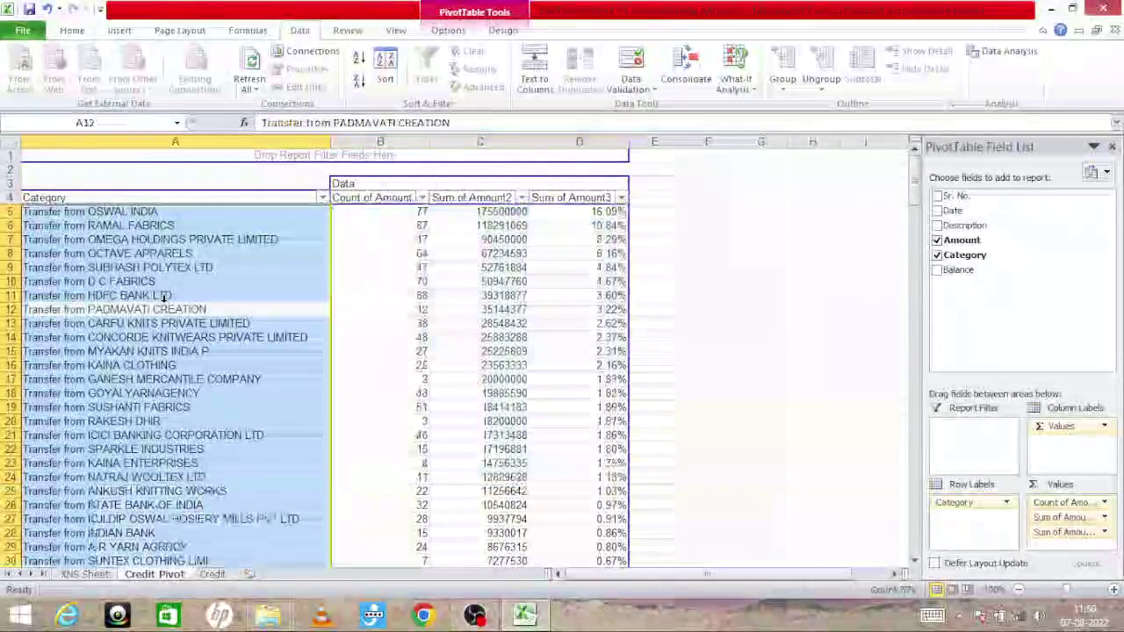
Move down the counts to pivot row 20, then go to the Credit transactions sheet.
key("Right")
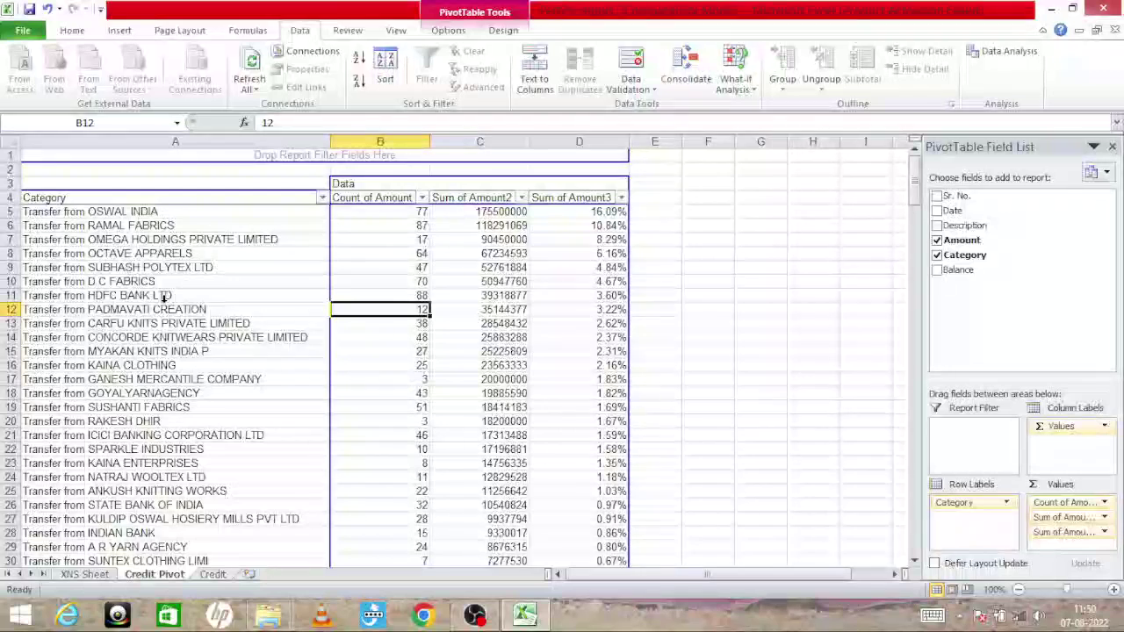
key("Down")
key("Down")
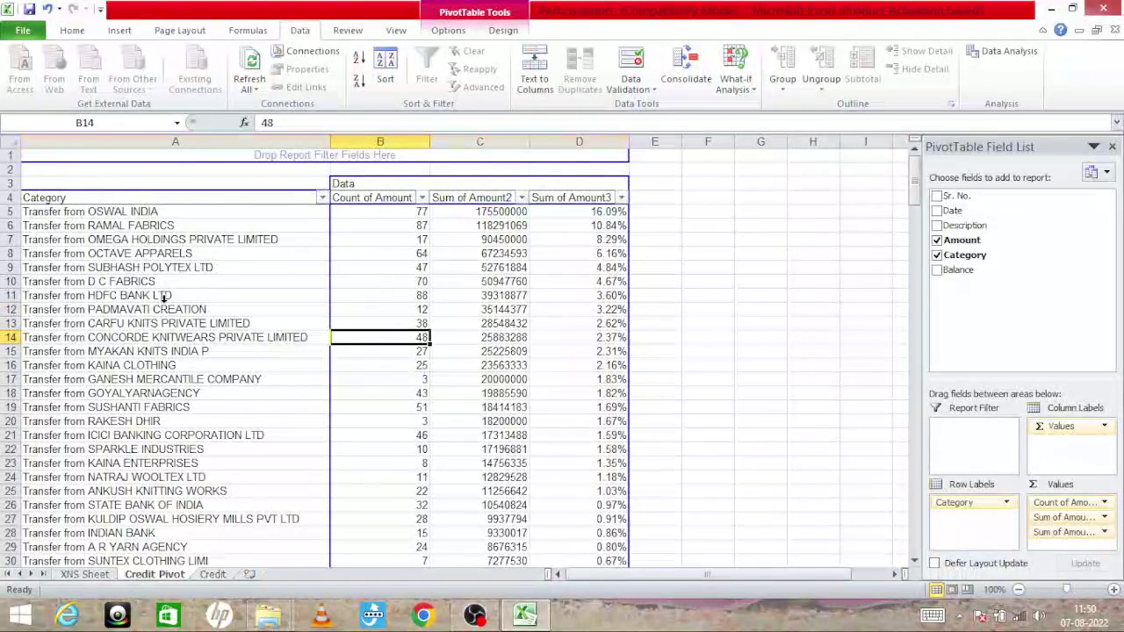
key("Down")
key("shift+space")
key("Down")
key("Down")
key("Down")
key("Down")
key("Down")
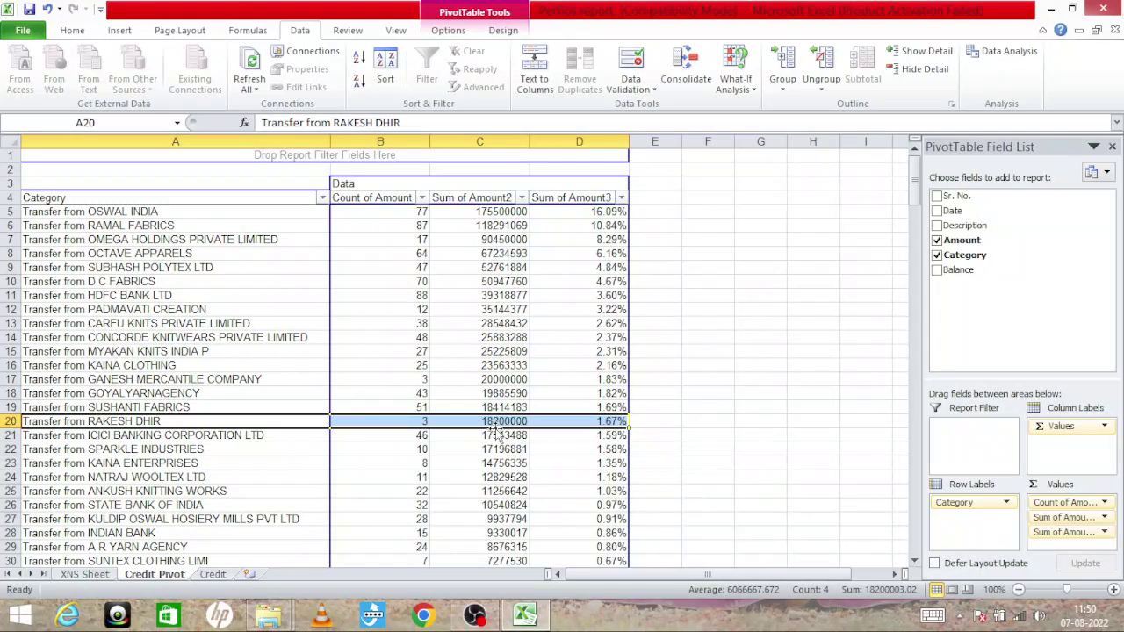
left_click(227, 575)
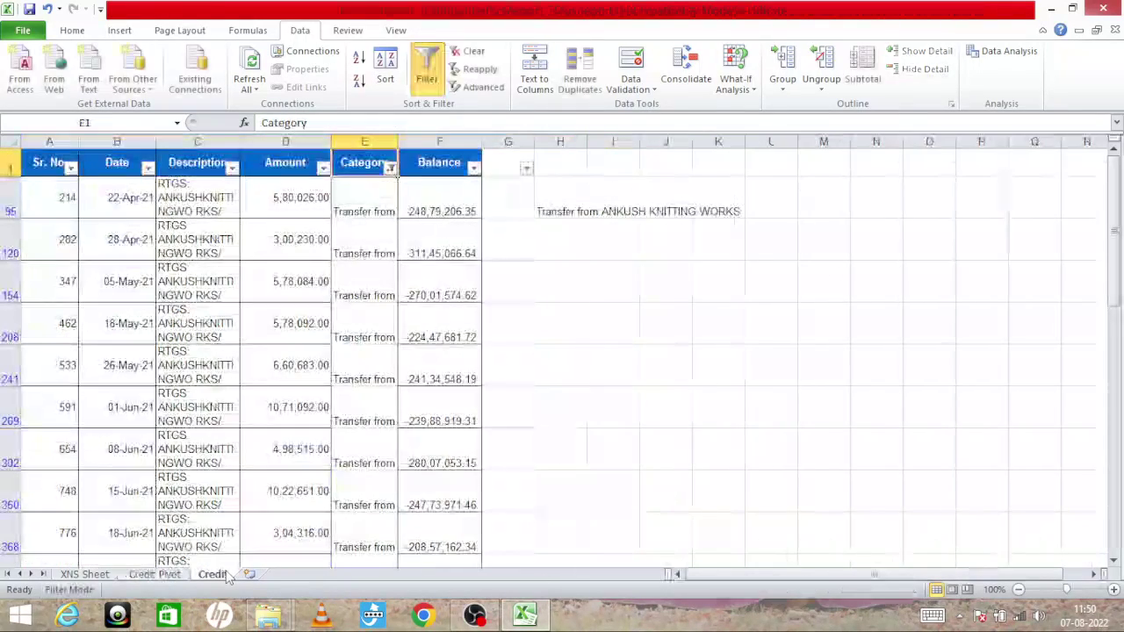
Filter the Credit sheet's Category column to the individual from pivot row 20.
left_click(391, 169)
left_click(435, 300)
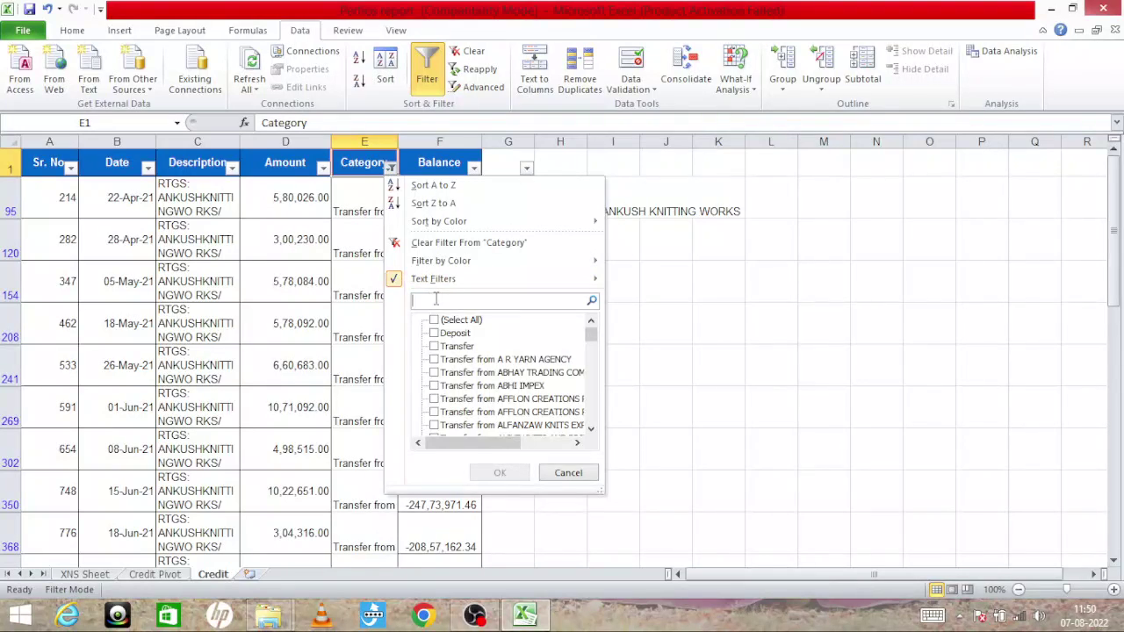
type("rakesh")
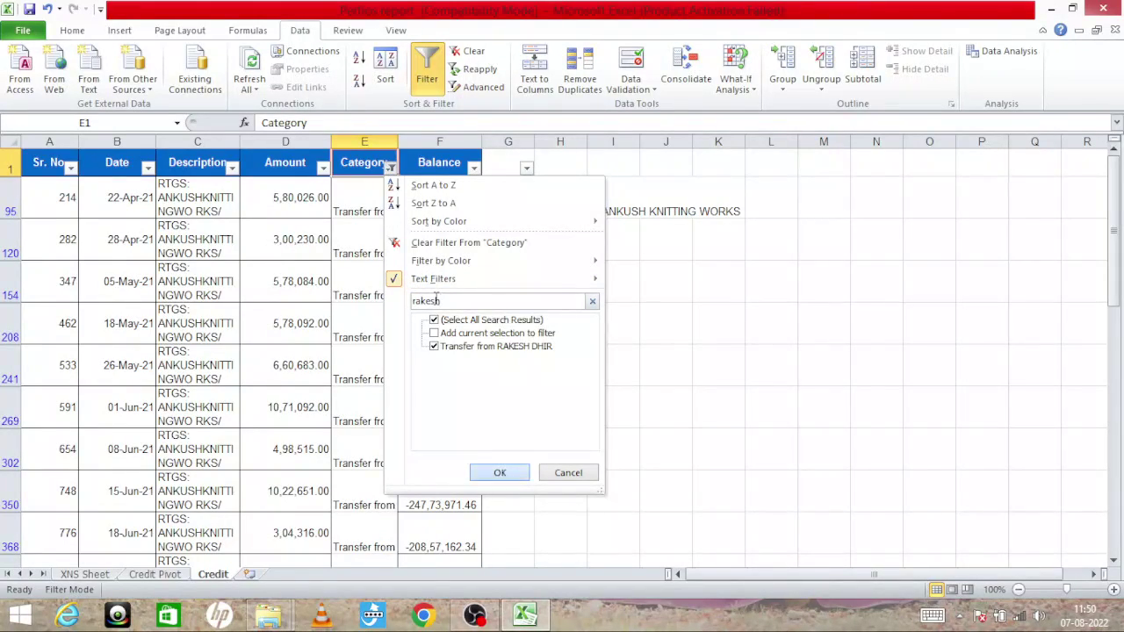
key("Return")
Review the three filtered transfers and select their amounts to confirm the 182,00,000 total.
key("Left")
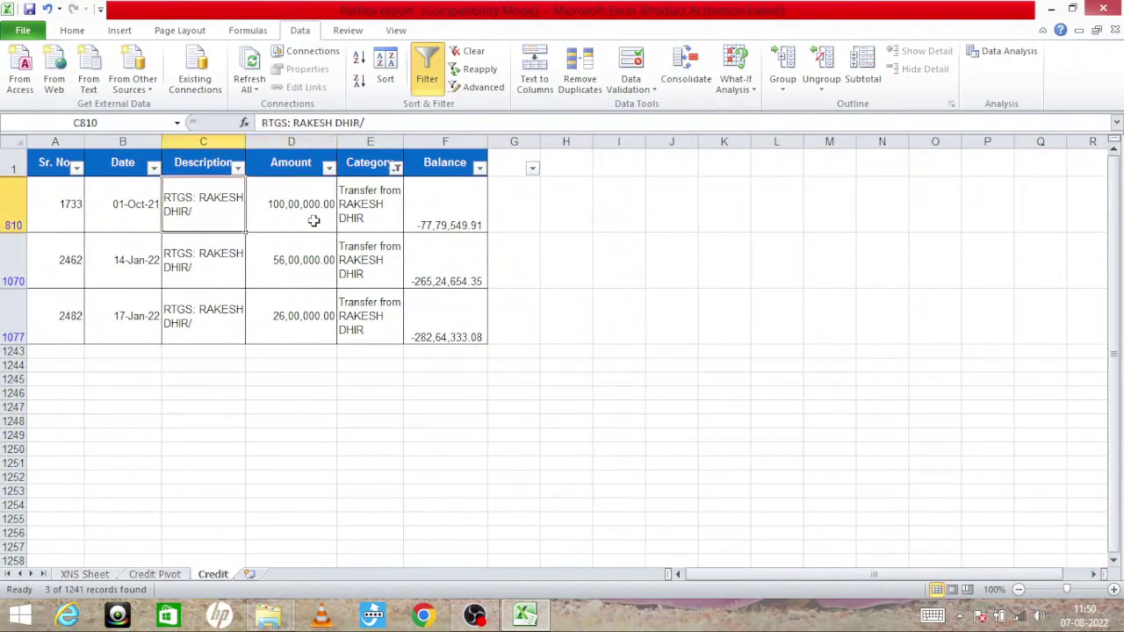
key("Left")
key("Down")
key("Down")
key("Right")
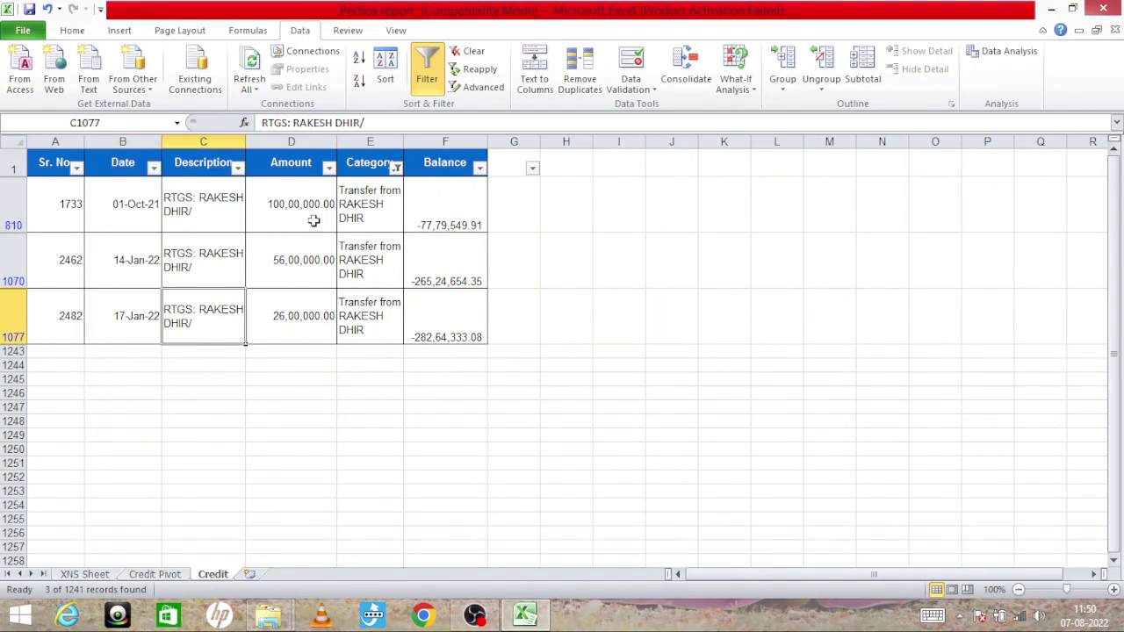
key("Right")
key("Up")
key("Up")
key("Up")
key("Down")
key("Down")
key("Down")
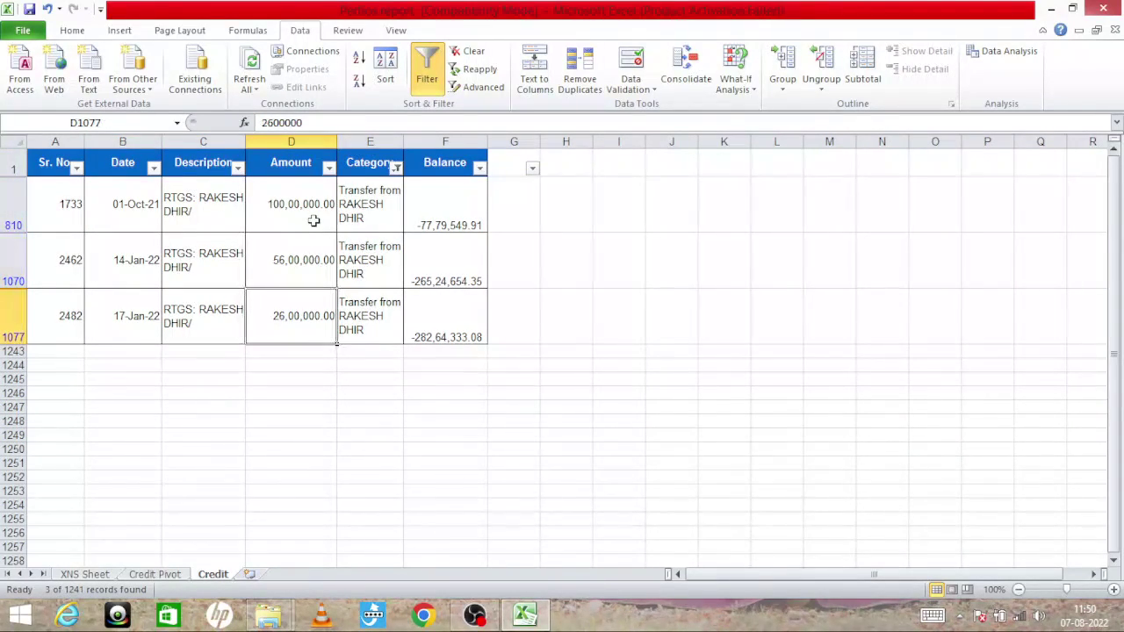
key("Up")
key("Up")
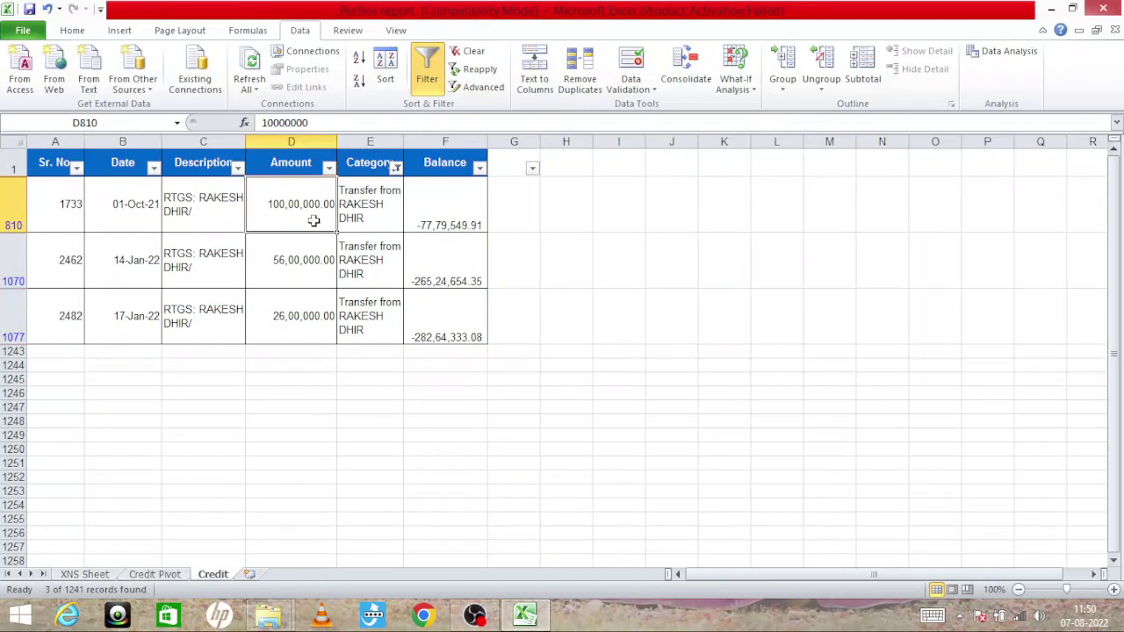
key("shift+Down")
key("shift+Down")
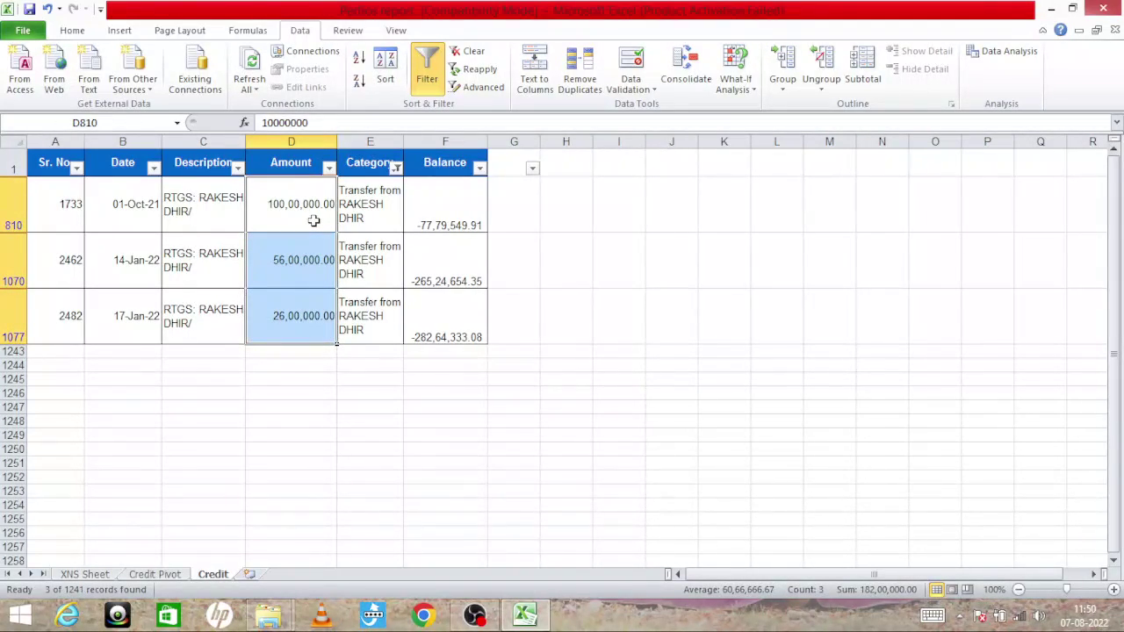
Look over the credit entries on the XNS Sheet.
left_click(86, 574)
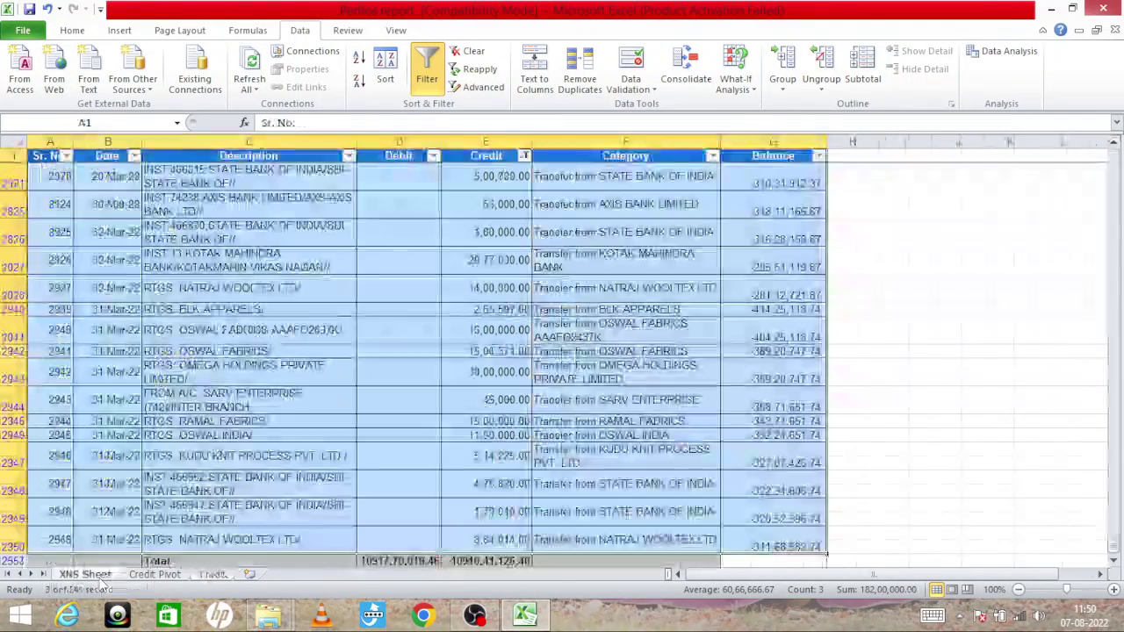
left_click(487, 422)
key("Up")
key("Up")
key("Up")
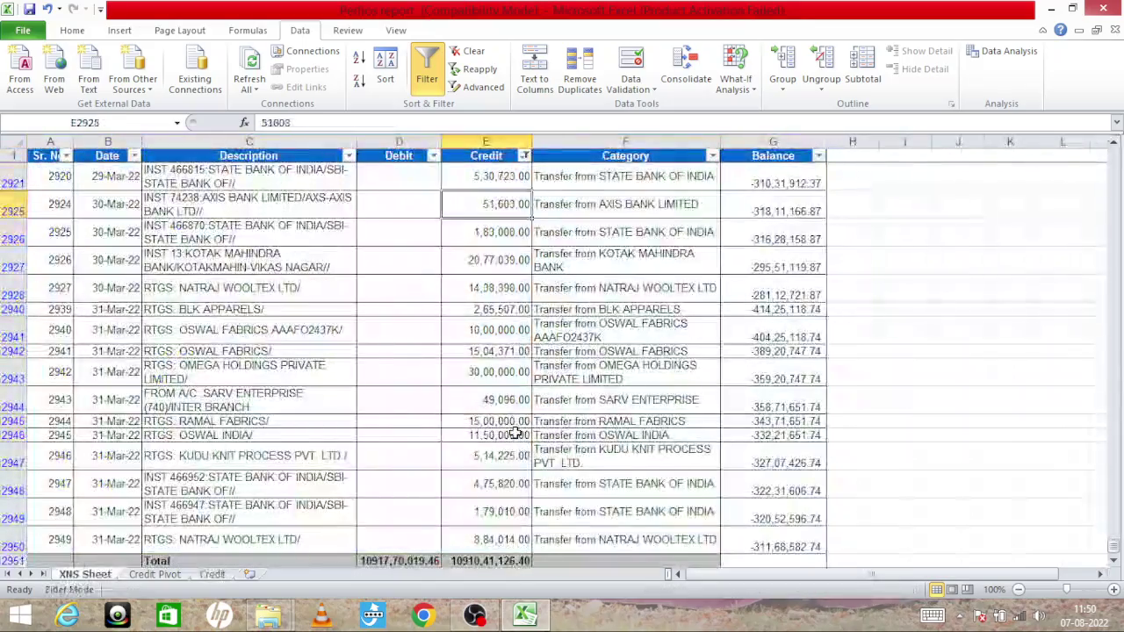
key("Up")
key("Up")
key("Up")
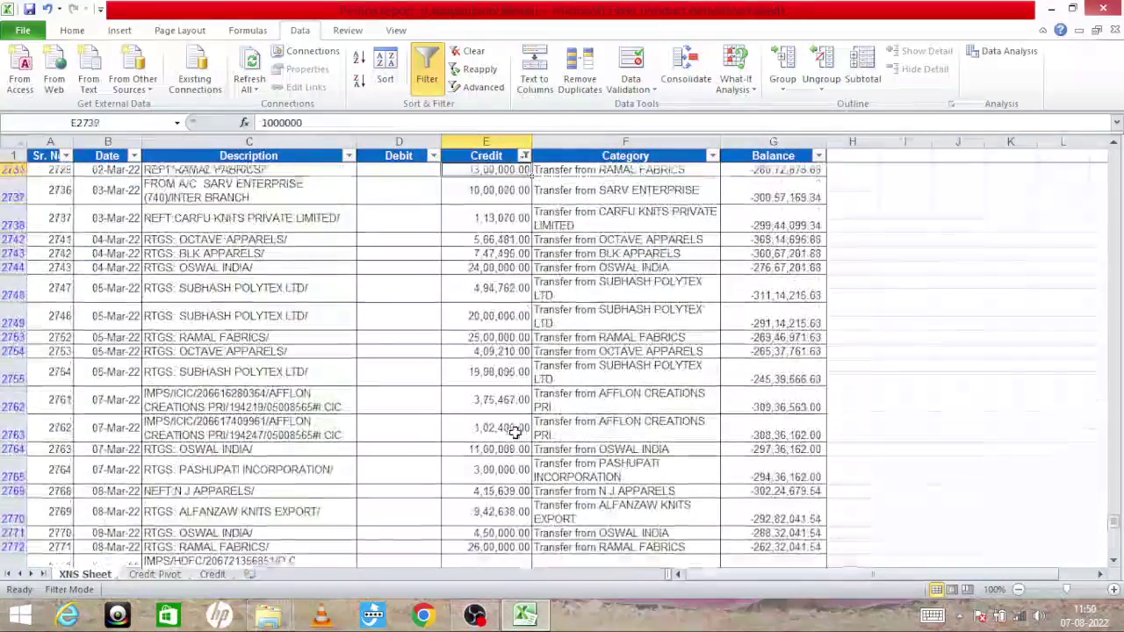
key("Up")
key("Up")
key("Up")
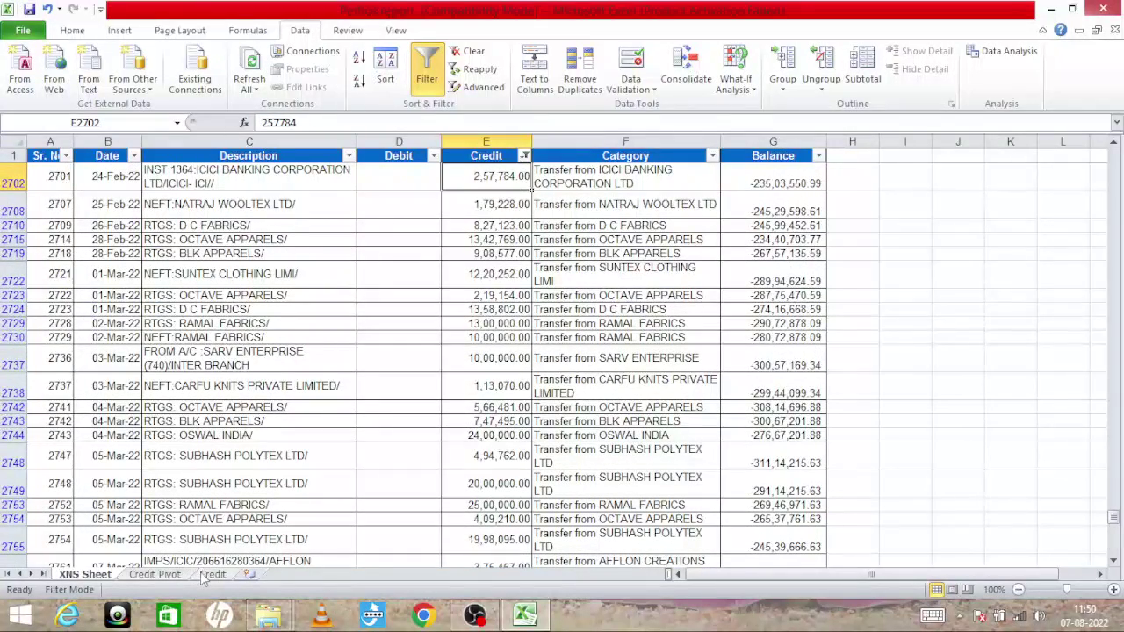
Recheck the filtered Category value on the Credit sheet, then return to Credit Pivot.
left_click(212, 574)
left_click(361, 298)
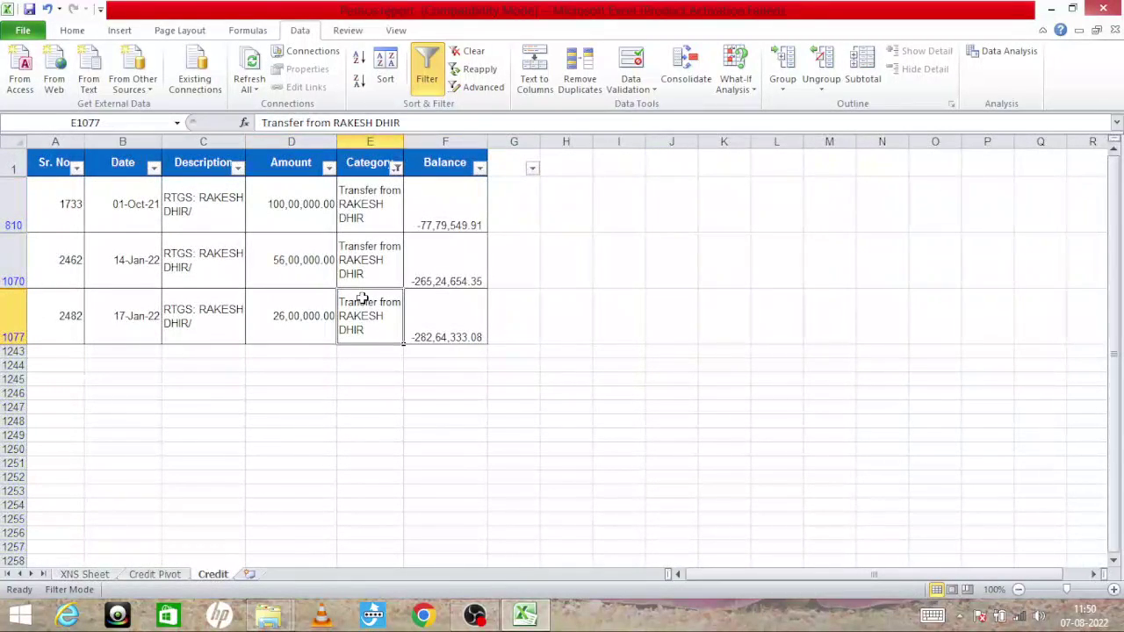
left_click(172, 574)
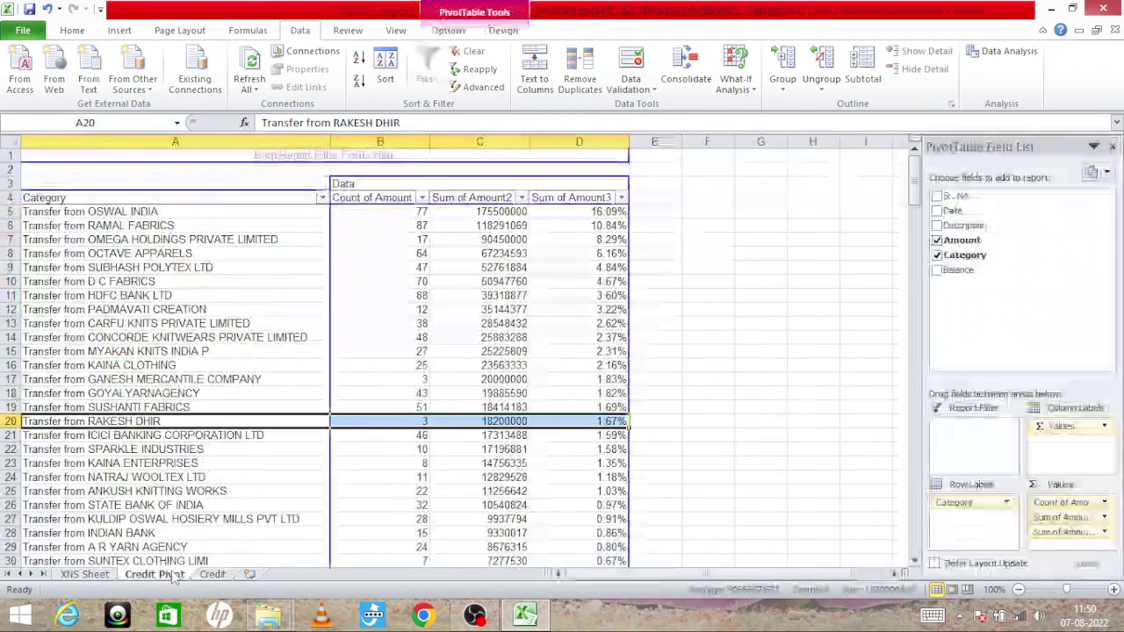
Fill pivot row 20 (3 credits, 18200000, 1.67%) yellow and check the nearby count and sum cells.
left_click(79, 31)
left_click(246, 81)
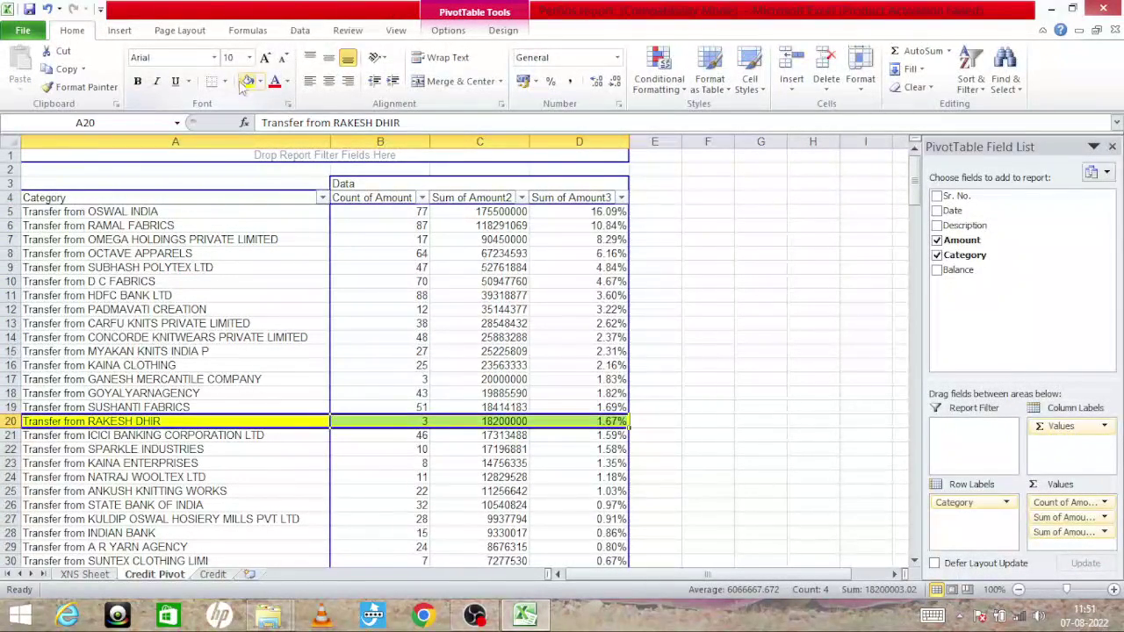
left_click(214, 442)
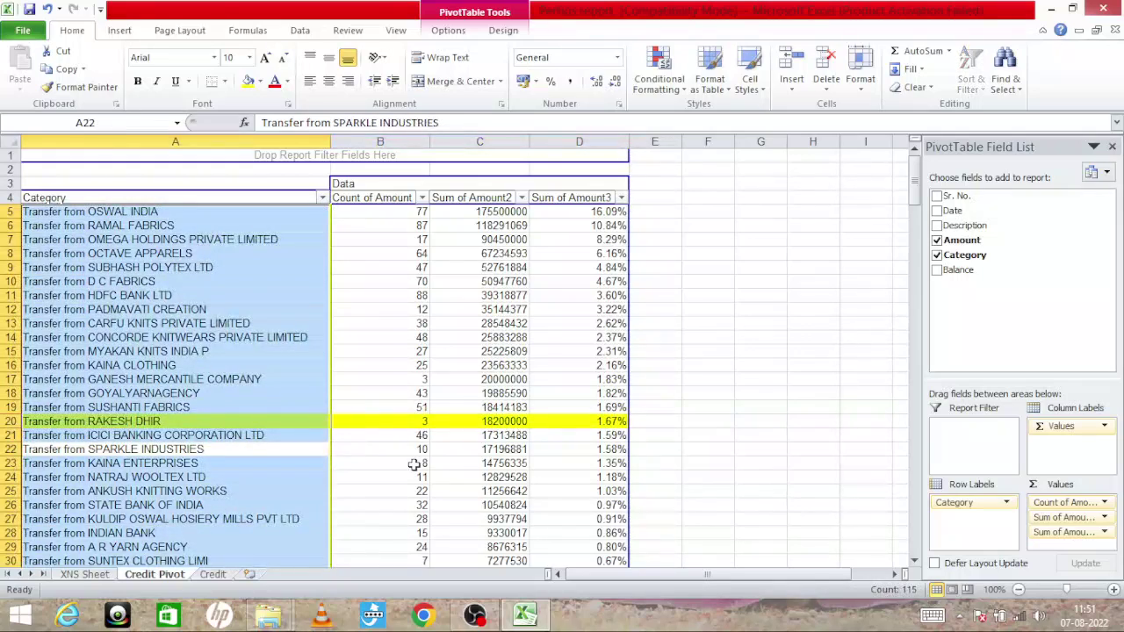
left_click(475, 478)
key("Left")
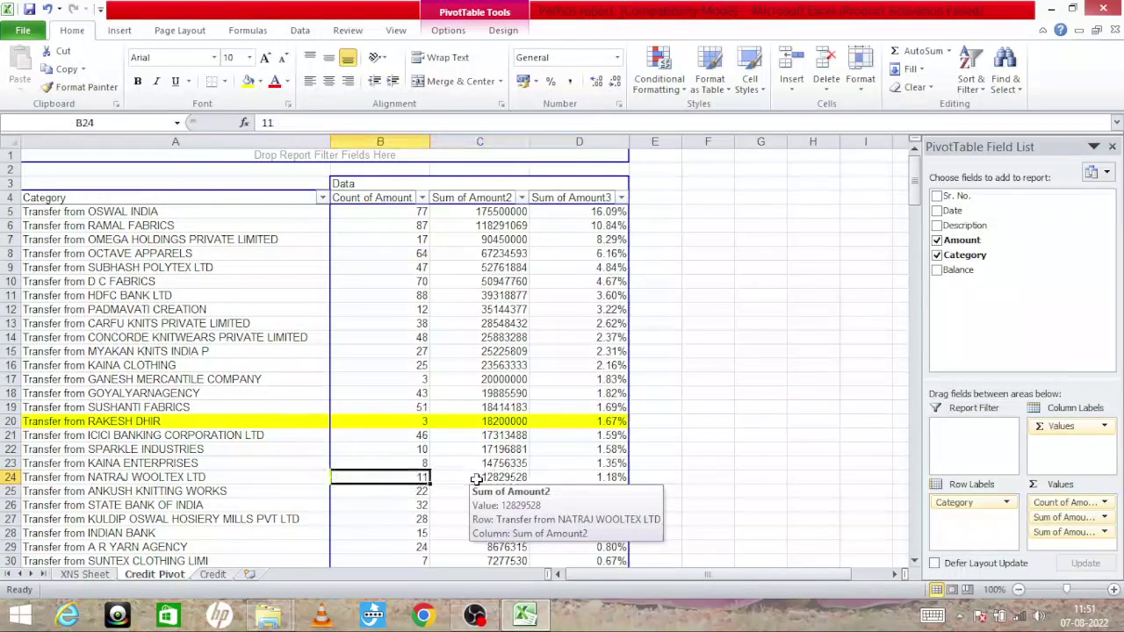
key("Up")
key("Up")
key("Left")
key("Up")
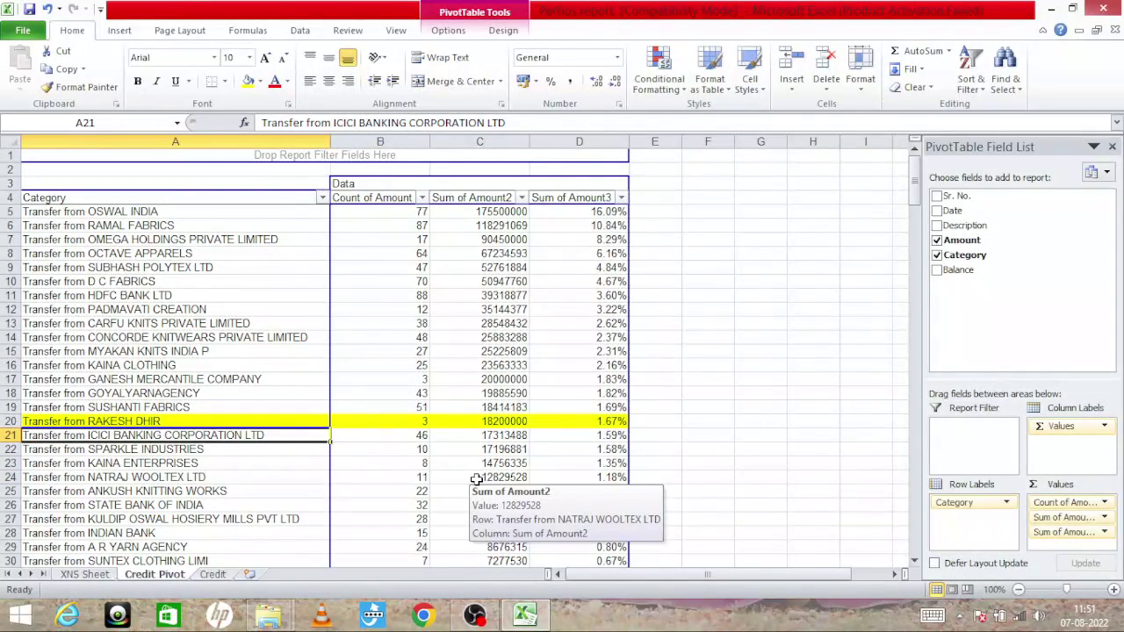
key("Right")
key("Right")
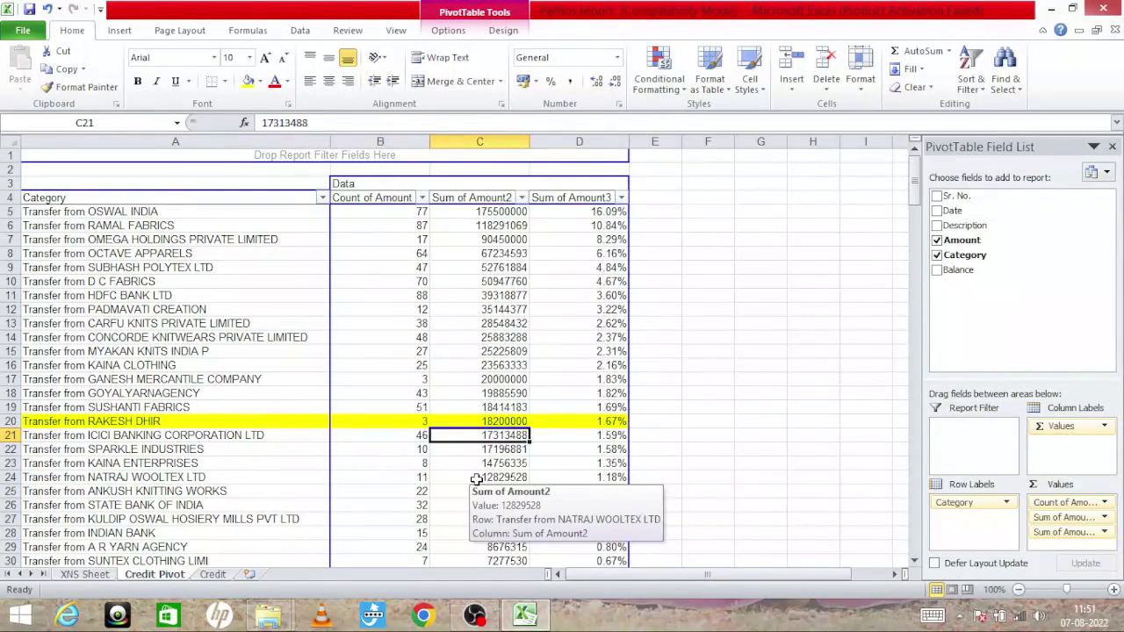
key("Down")
key("Down")
key("Down")
key("Down")
key("Down")
key("Down")
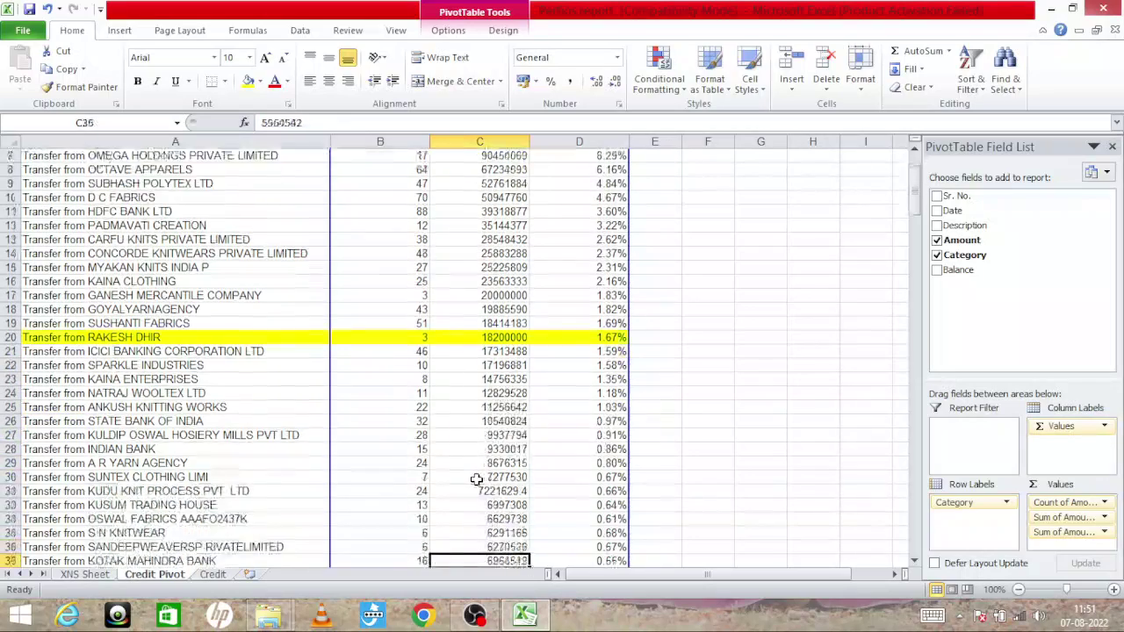
key("Up")
key("Up")
key("Up")
key("Up")
key("Down")
key("Down")
key("Down")
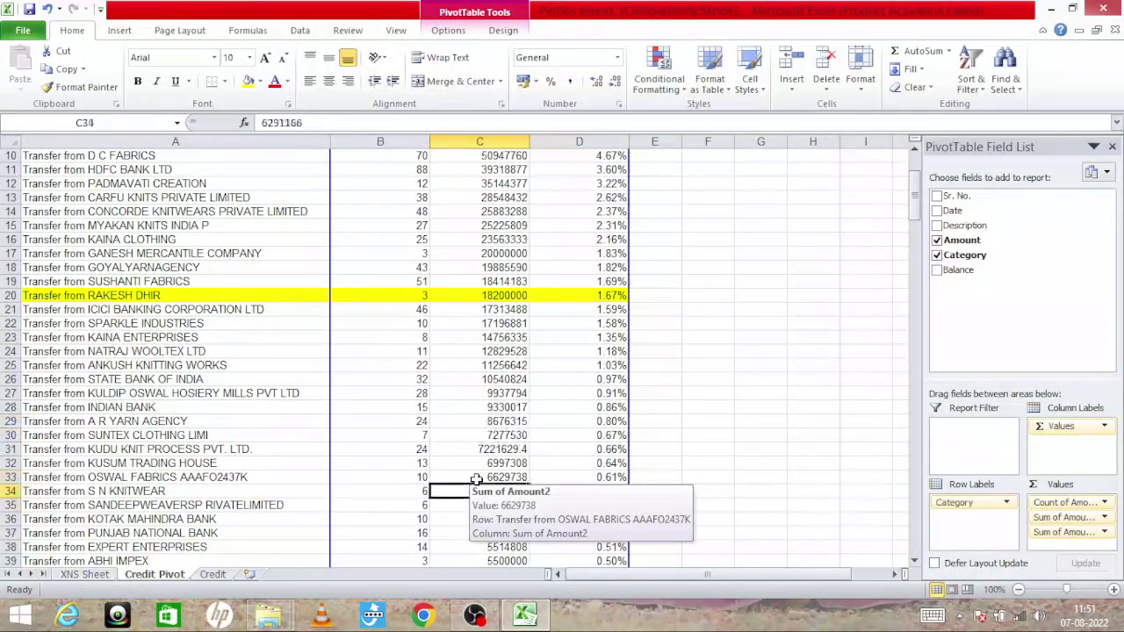
key("Down")
key("Down")
key("Down")
key("Down")
key("Down")
key("Down")
key("Down")
key("Down")
key("Down")
key("Down")
key("Down")
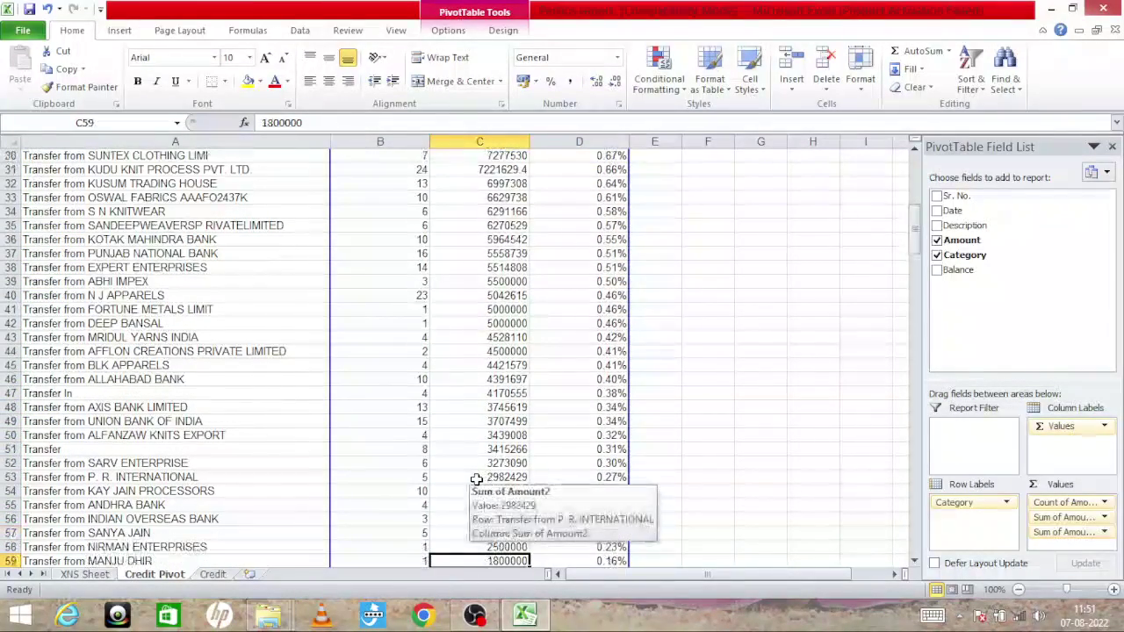
key("Up")
key("Up")
key("Up")
key("Up")
key("Left")
key("Up")
key("Up")
key("Up")
key("Up")
key("Up")
key("Up")
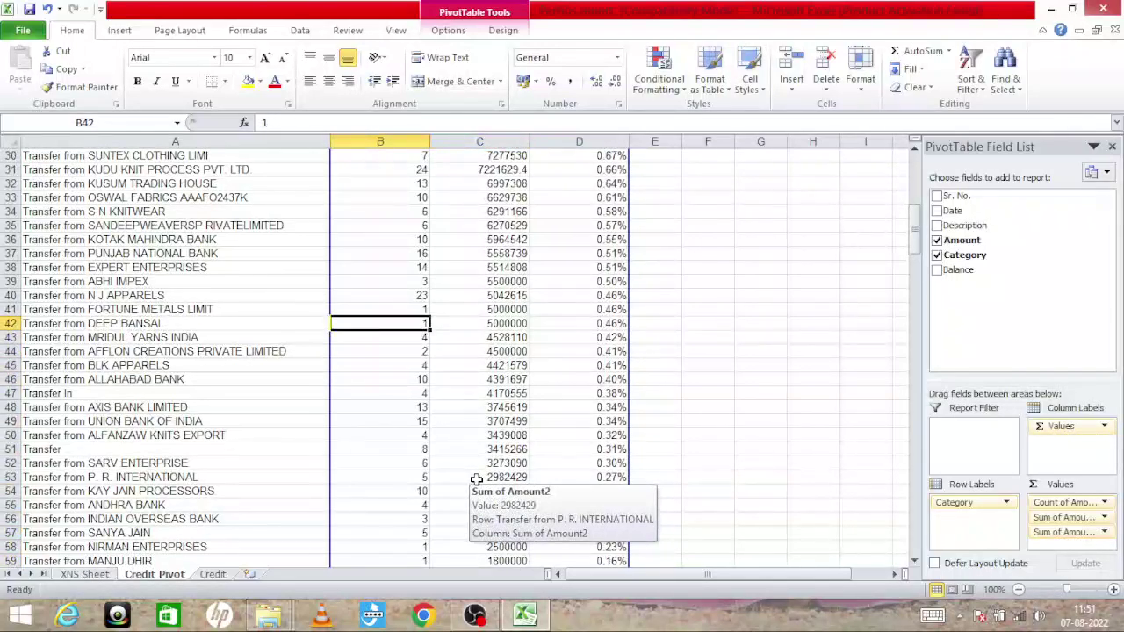
key("Left")
key("shift+Right")
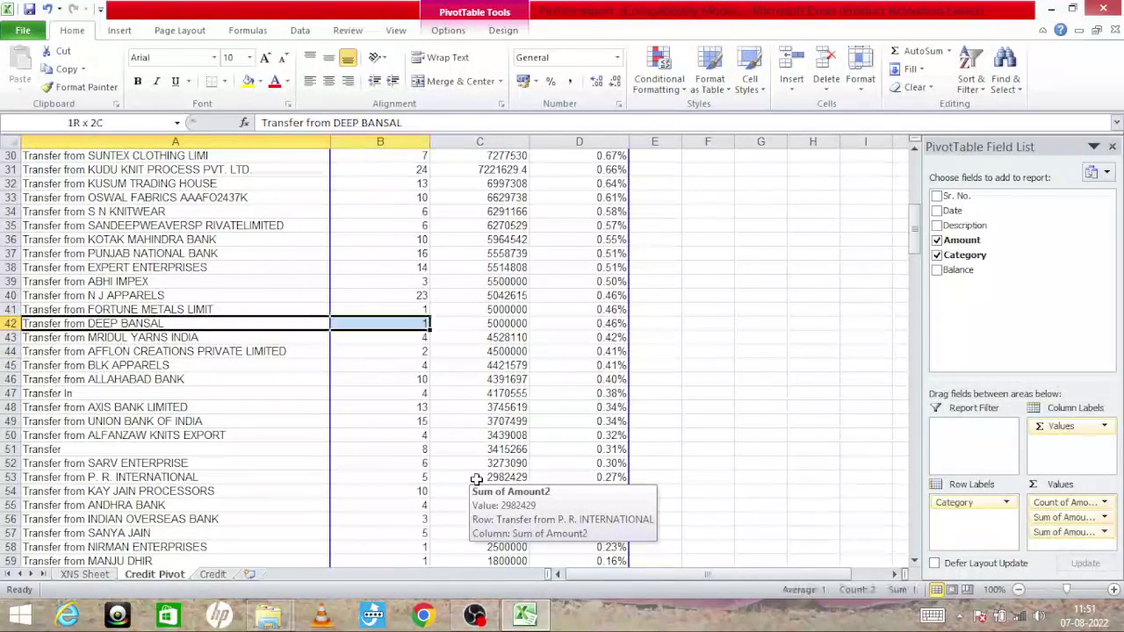
key("shift+Right")
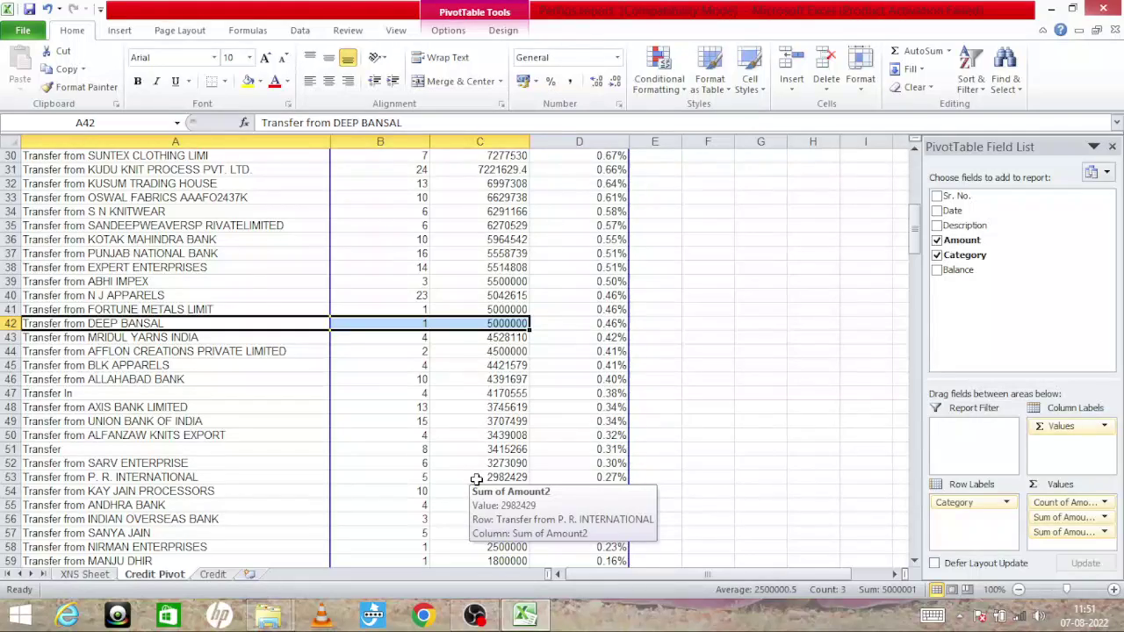
key("Down")
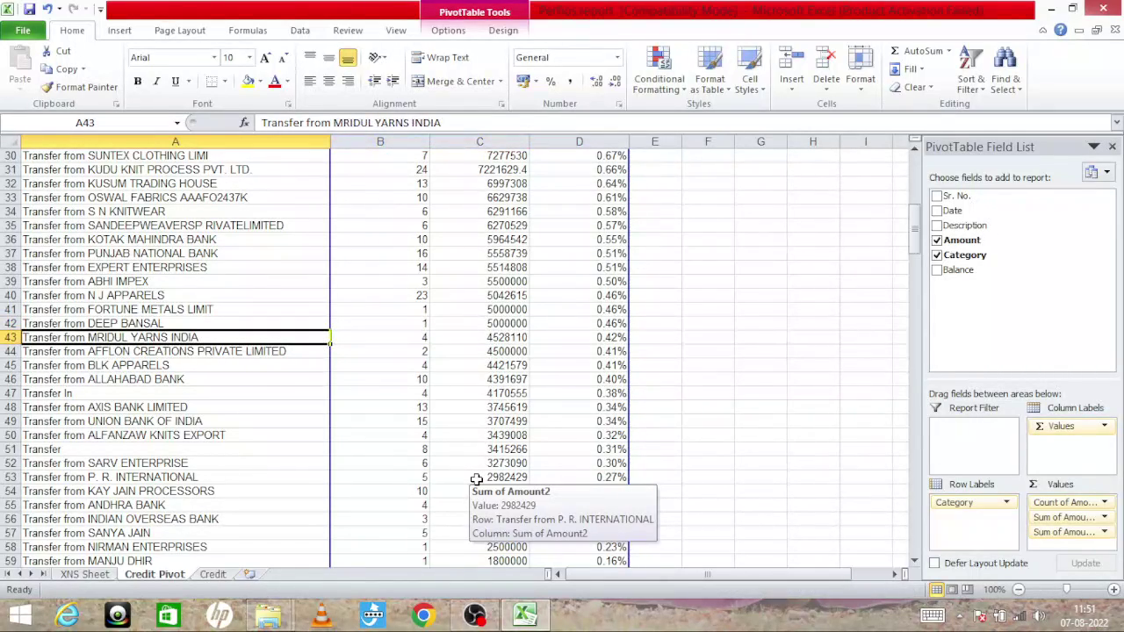
key("Down")
key("Down")
key("Down")
key("Down")
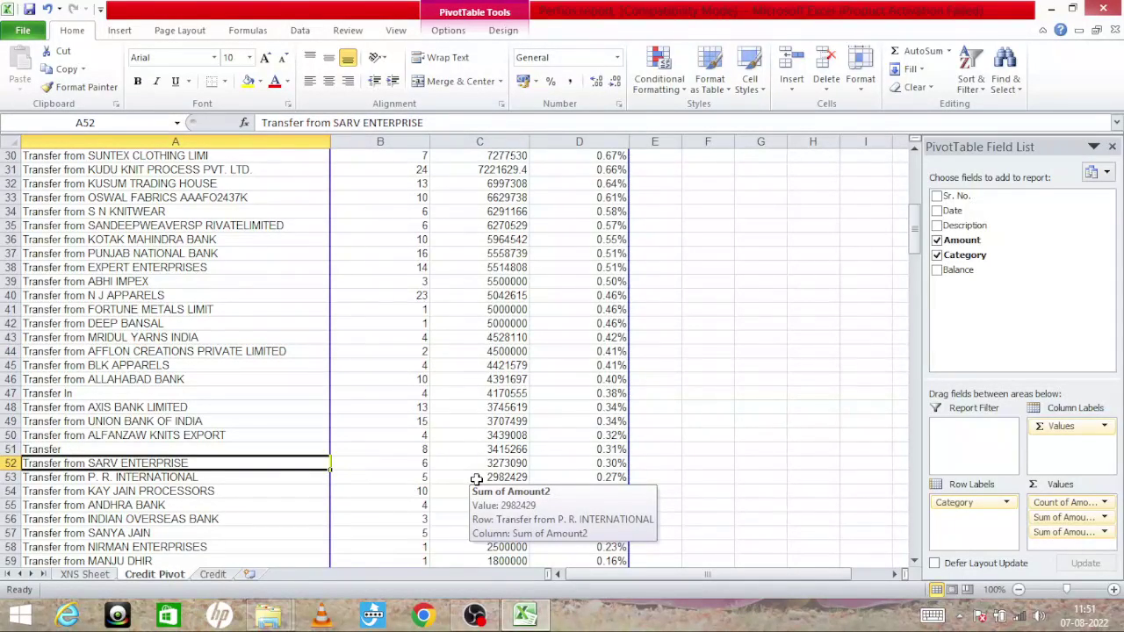
key("Down")
key("Down")
key("Down")
key("Down")
key("Down")
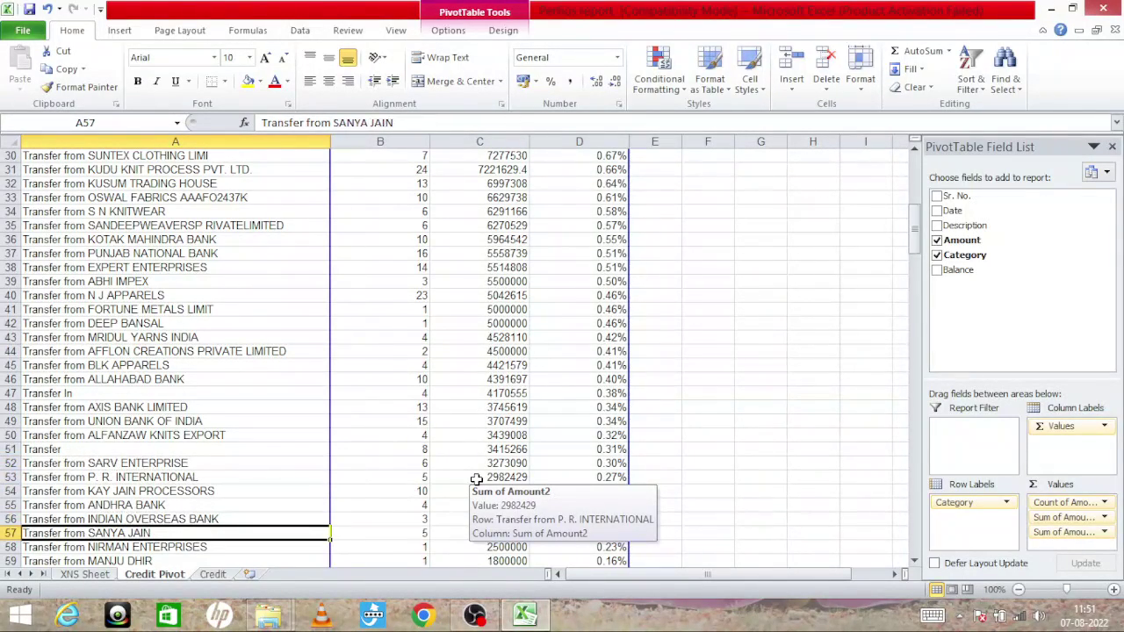
key("shift+Up")
key("Down")
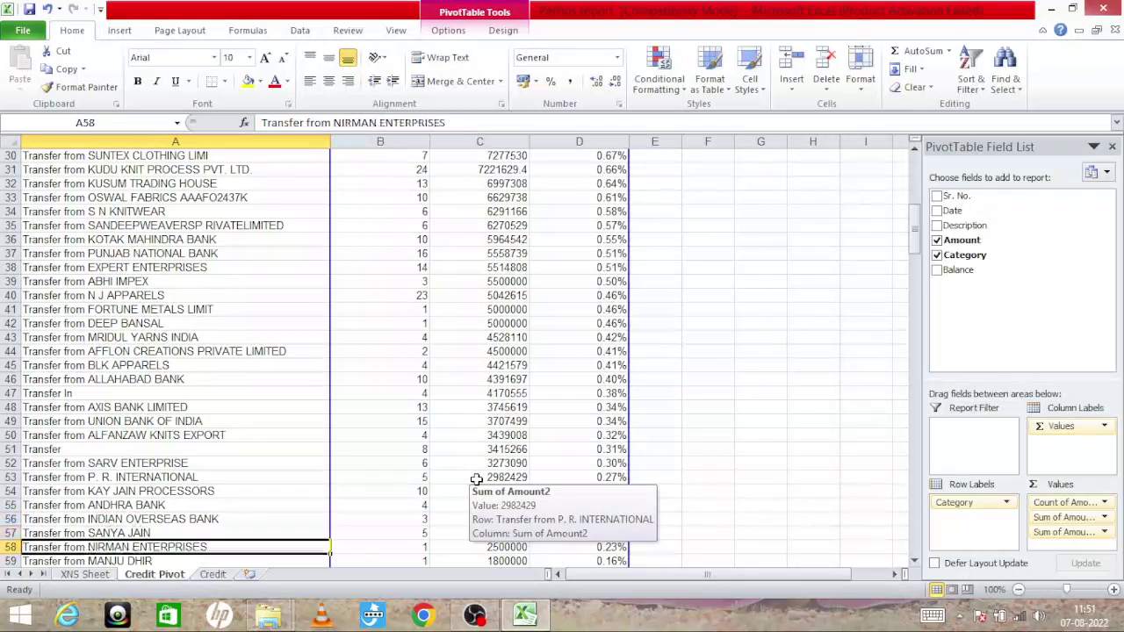
key("Down")
key("Right")
key("Right")
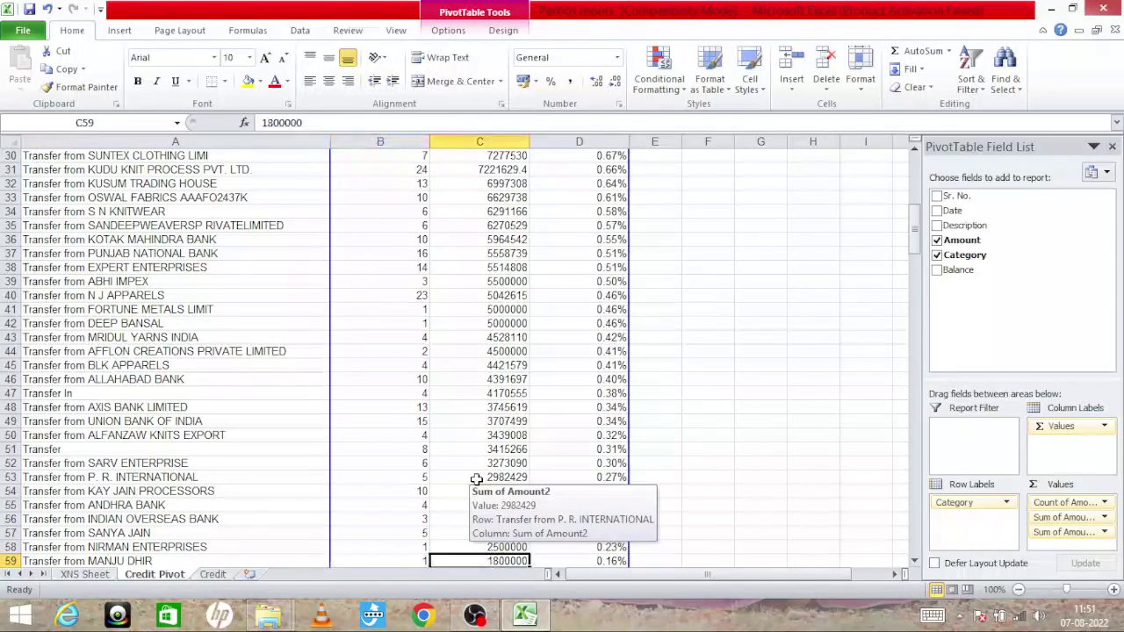
key("Up")
key("Up")
key("Up")
key("Up")
key("Up")
key("Up")
key("Up")
key("Up")
key("Up")
key("Up")
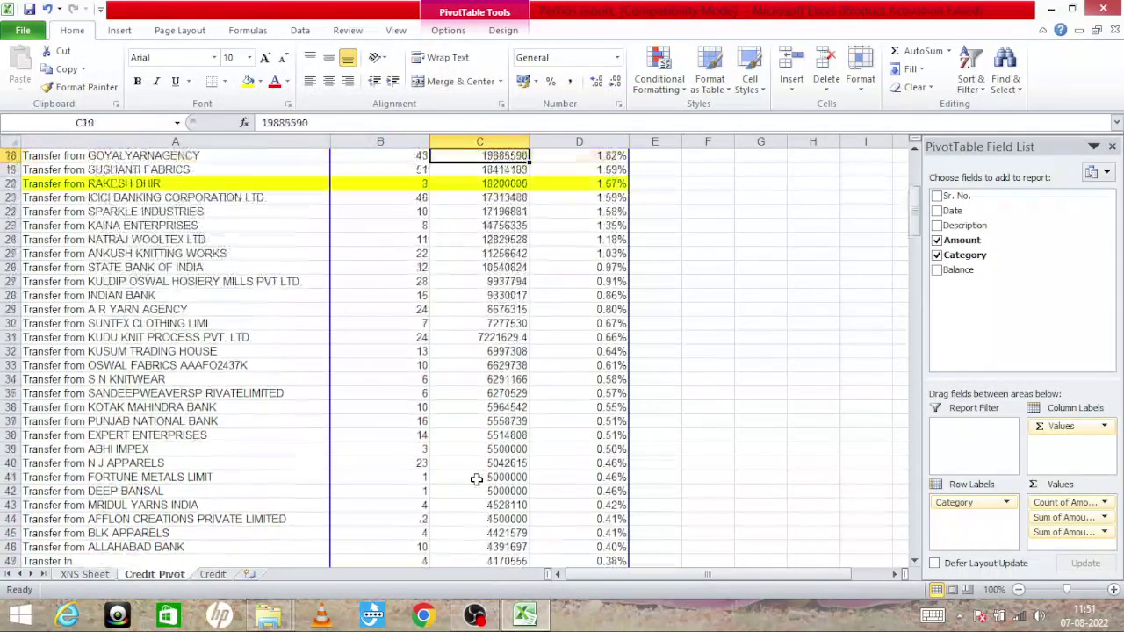
key("Up")
key("Up")
key("Up")
key("Down")
key("Down")
key("Down")
key("Down")
key("Down")
key("Down")
key("Down")
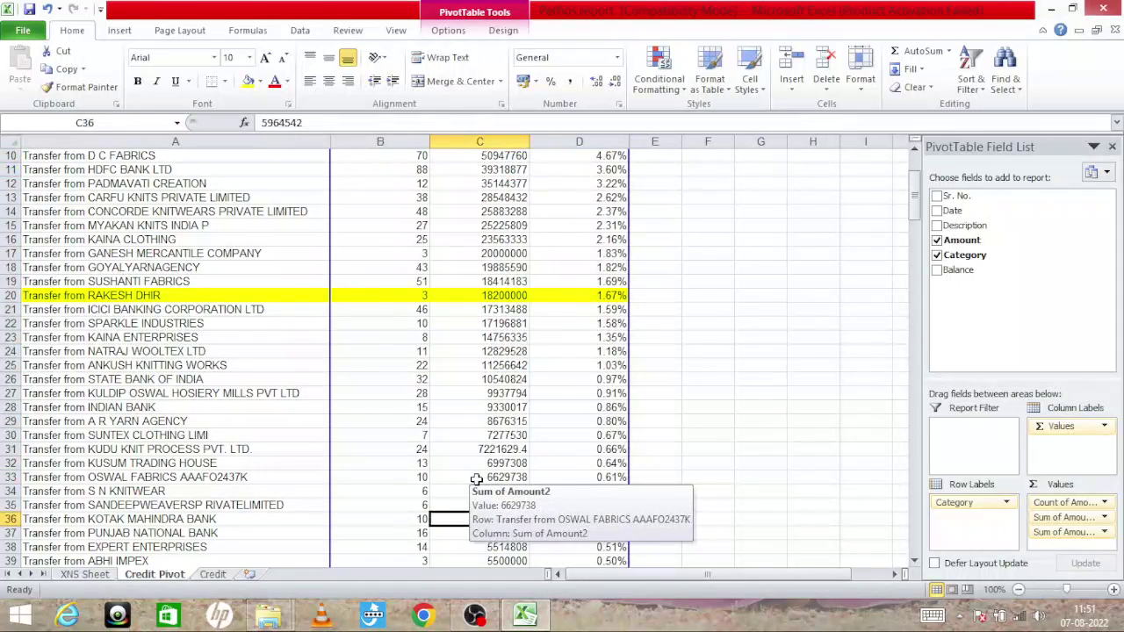
key("Page_Down")
key("Page_Down")
key("Page_Down")
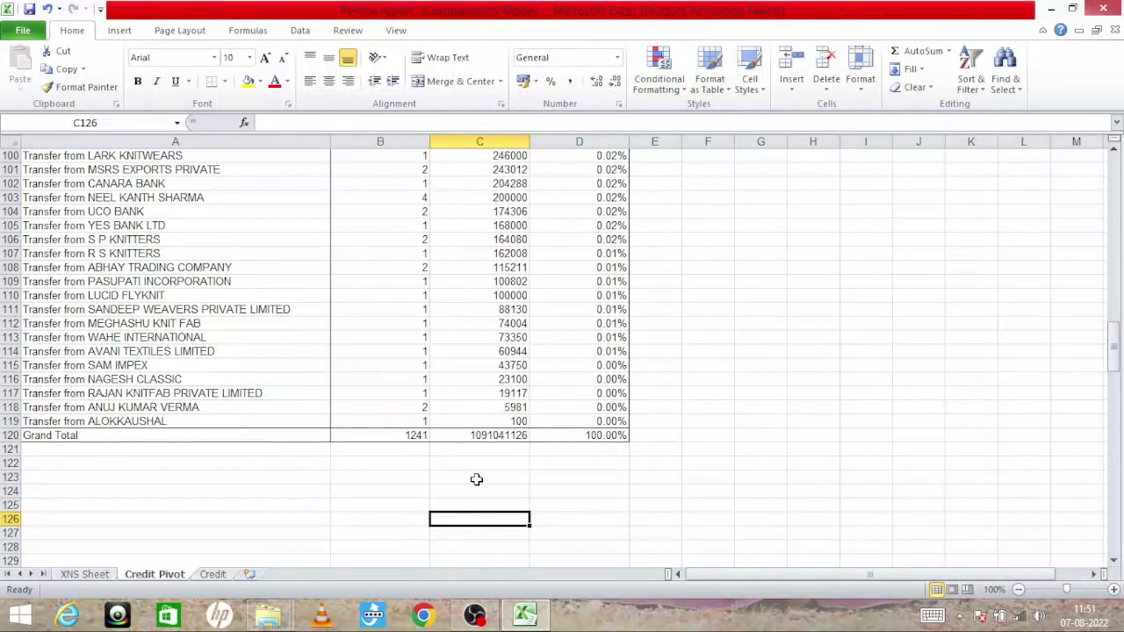
key("Up")
key("Up")
key("Up")
key("Up")
key("Up")
key("Up")
key("Up")
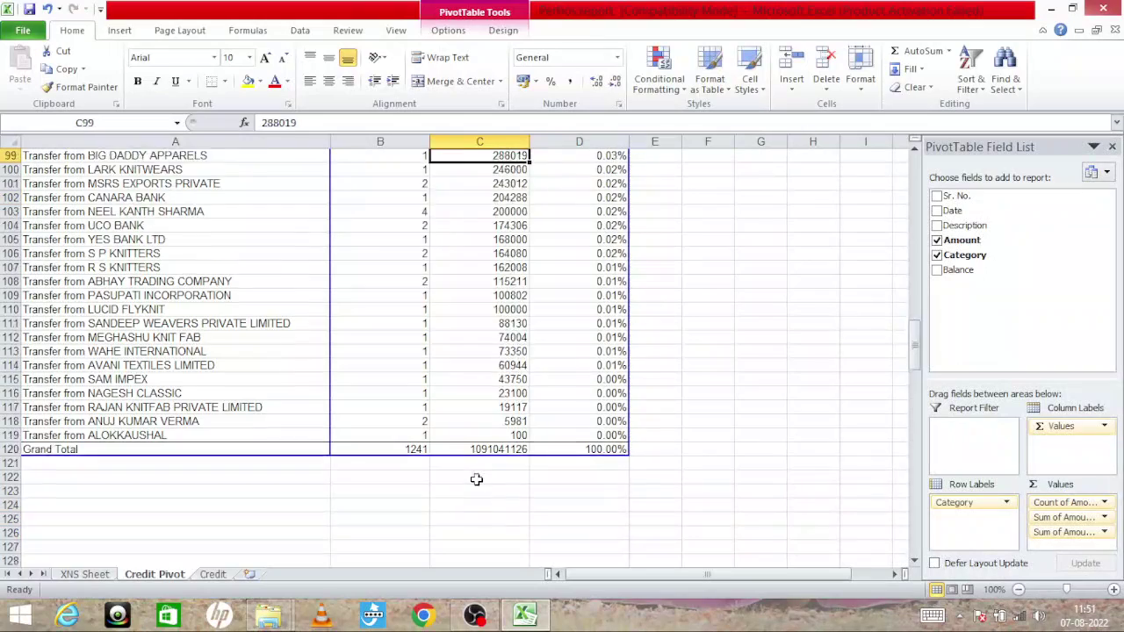
key("Up")
key("Up")
key("Up")
key("Up")
key("Up")
key("Up")
key("Up")
key("Up")
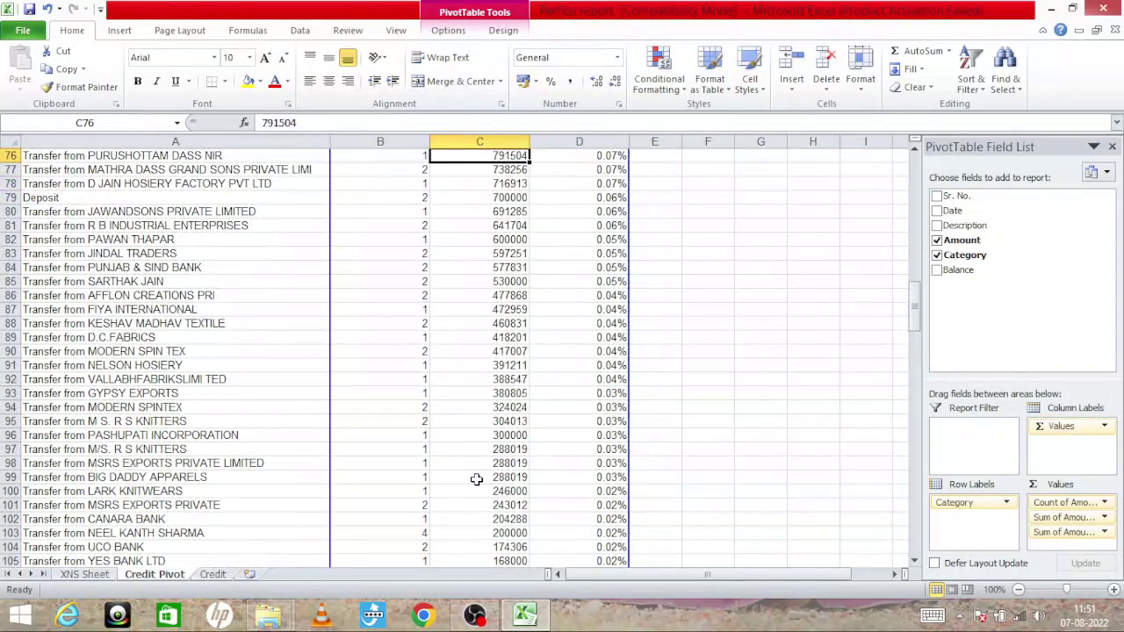
key("Up")
key("Up")
key("Up")
key("Down")
key("Down")
key("Down")
key("Down")
key("Left")
key("Down")
key("Down")
key("Down")
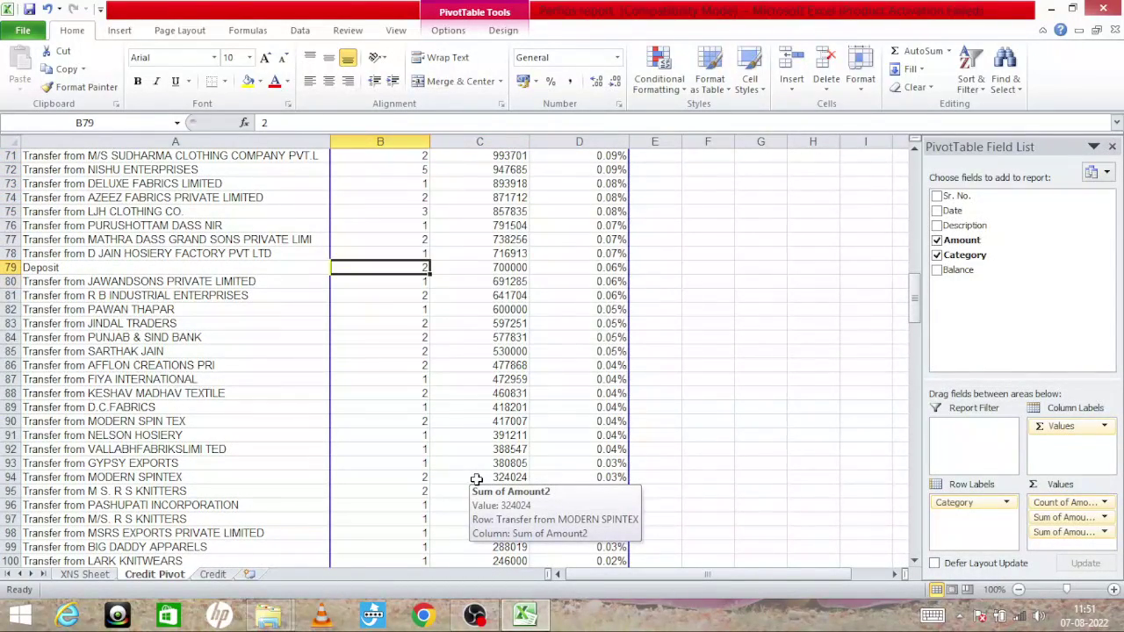
key("Up")
key("Up")
key("Up")
key("Up")
key("Up")
key("Up")
key("Up")
key("Up")
key("Up")
key("Up")
key("Up")
key("Up")
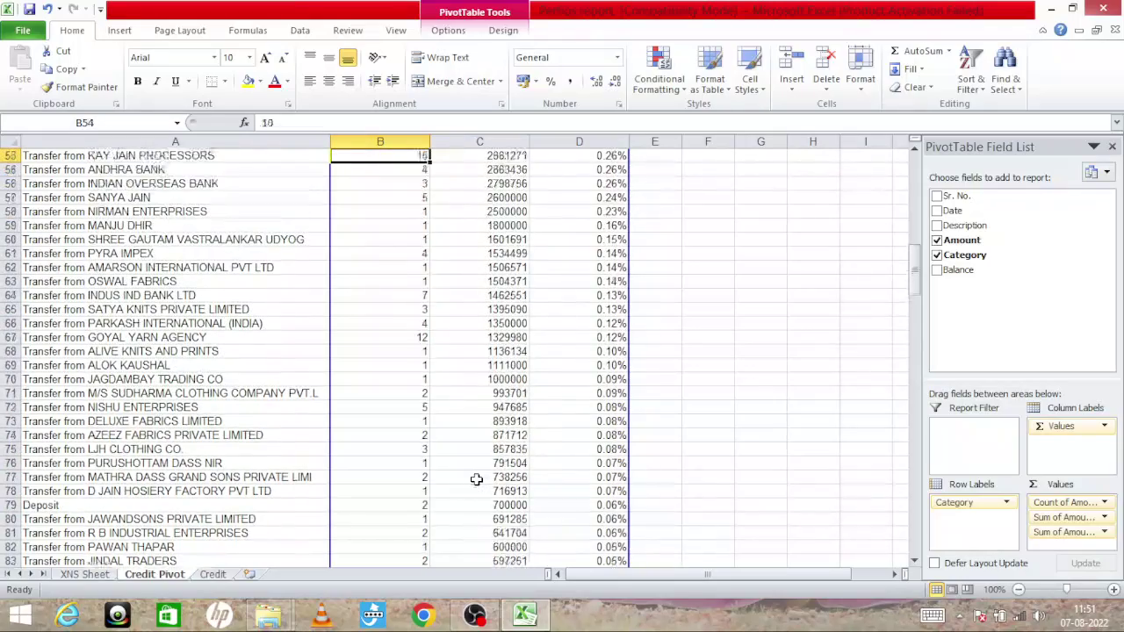
key("Up")
key("Up")
key("Up")
key("Up")
key("Up")
key("Up")
key("Up")
key("Up")
key("Up")
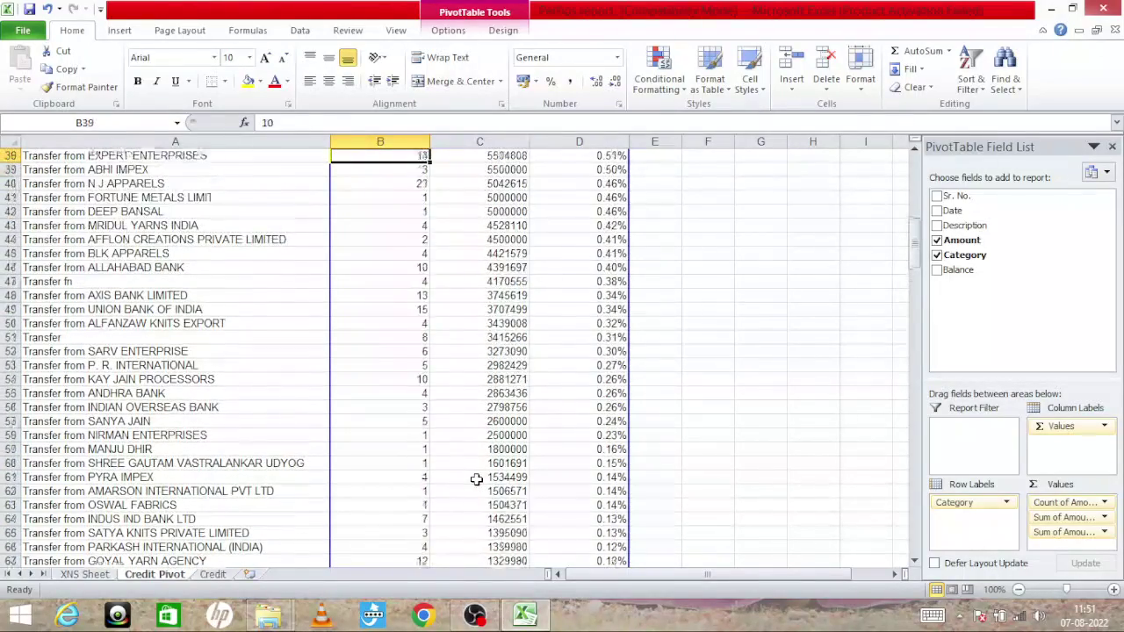
key("Up")
key("Up")
key("Up")
key("Up")
key("Up")
key("Up")
key("Up")
key("Up")
key("Up")
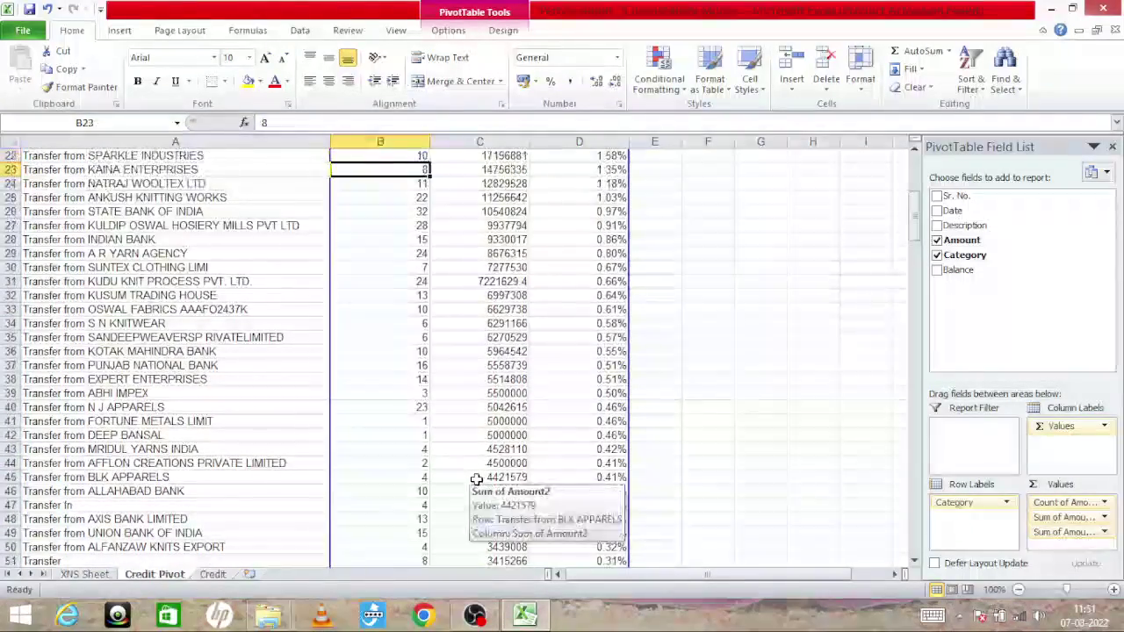
key("Down")
key("Down")
key("Down")
key("Down")
key("Down")
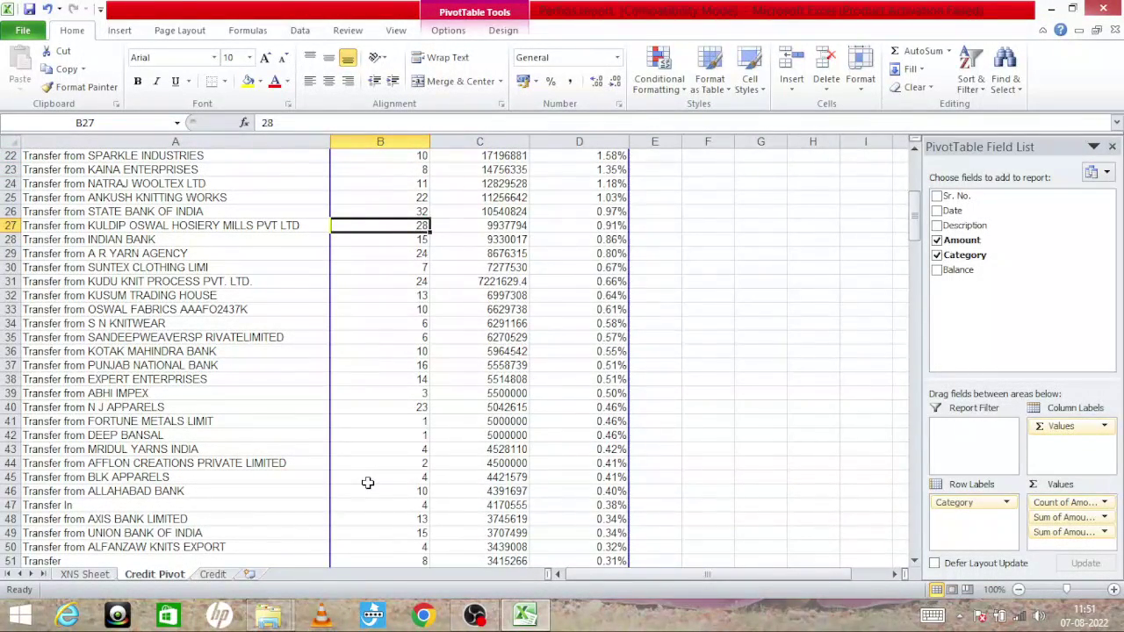
mouse_move(368, 483)
key("Up")
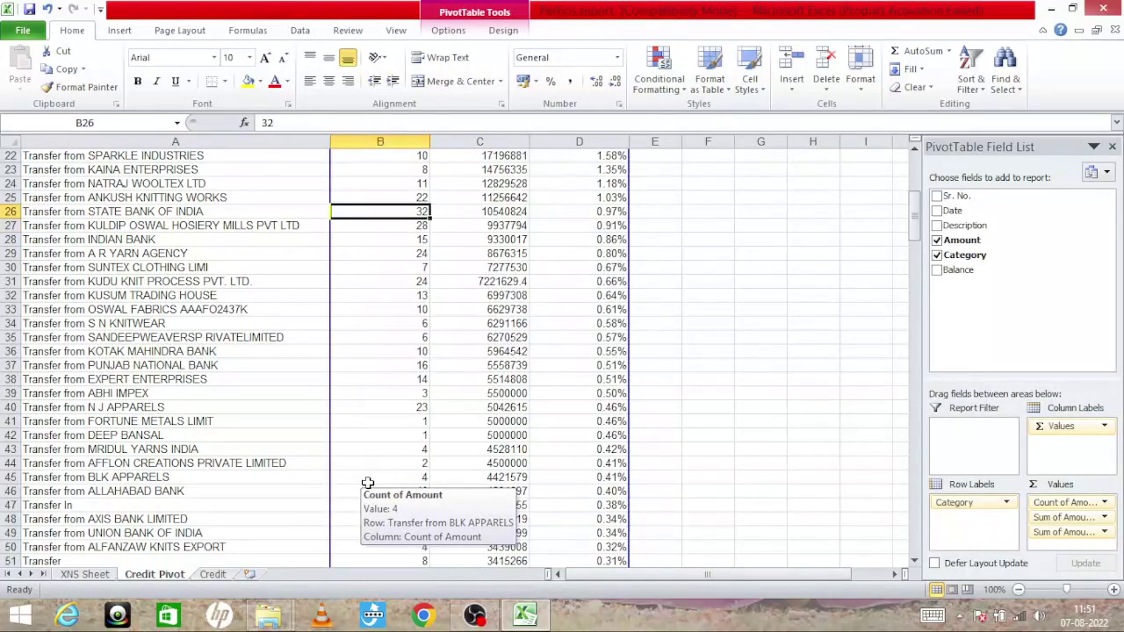
key("Up")
key("Up")
key("Up")
key("Up")
key("Up")
key("Up")
key("Up")
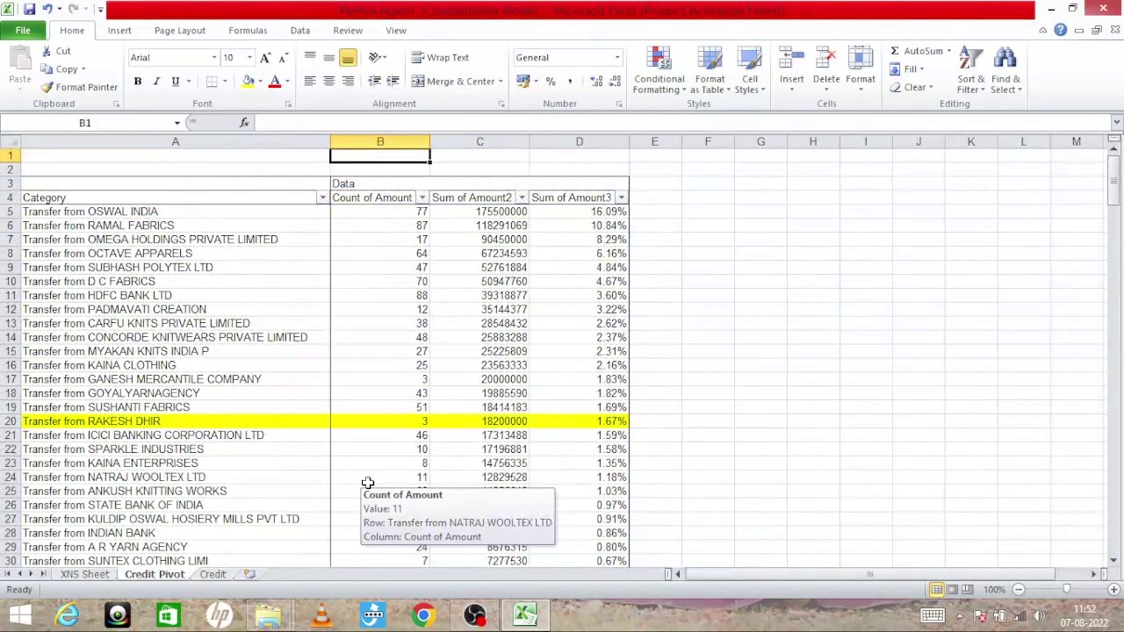
key("Down")
key("Down")
key("Down")
key("Down")
key("Down")
key("Down")
key("Down")
key("Down")
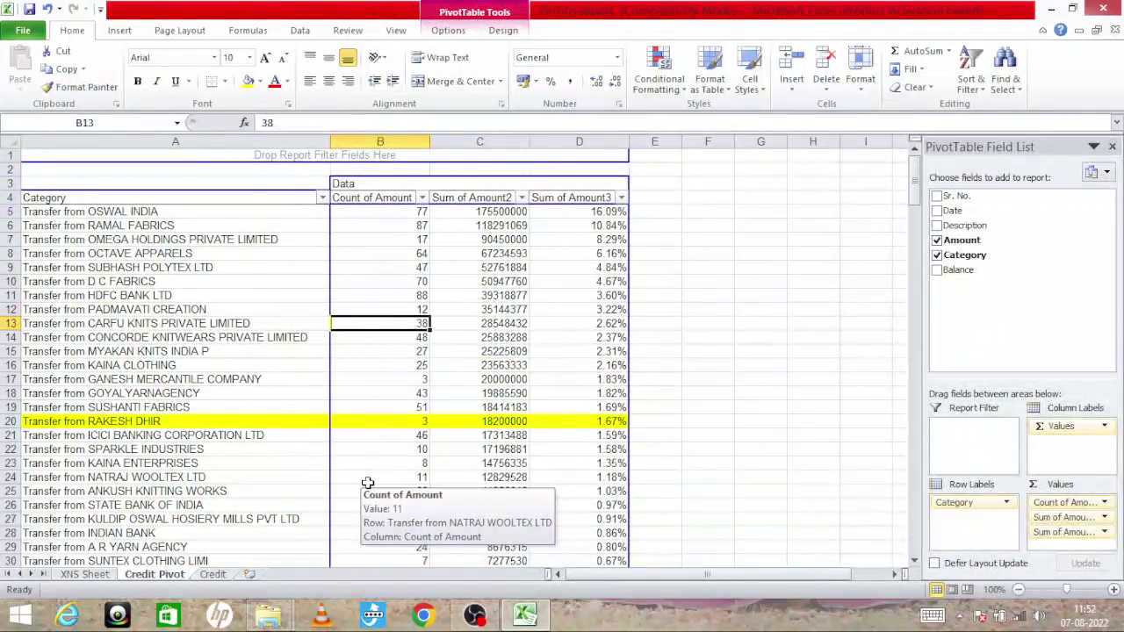
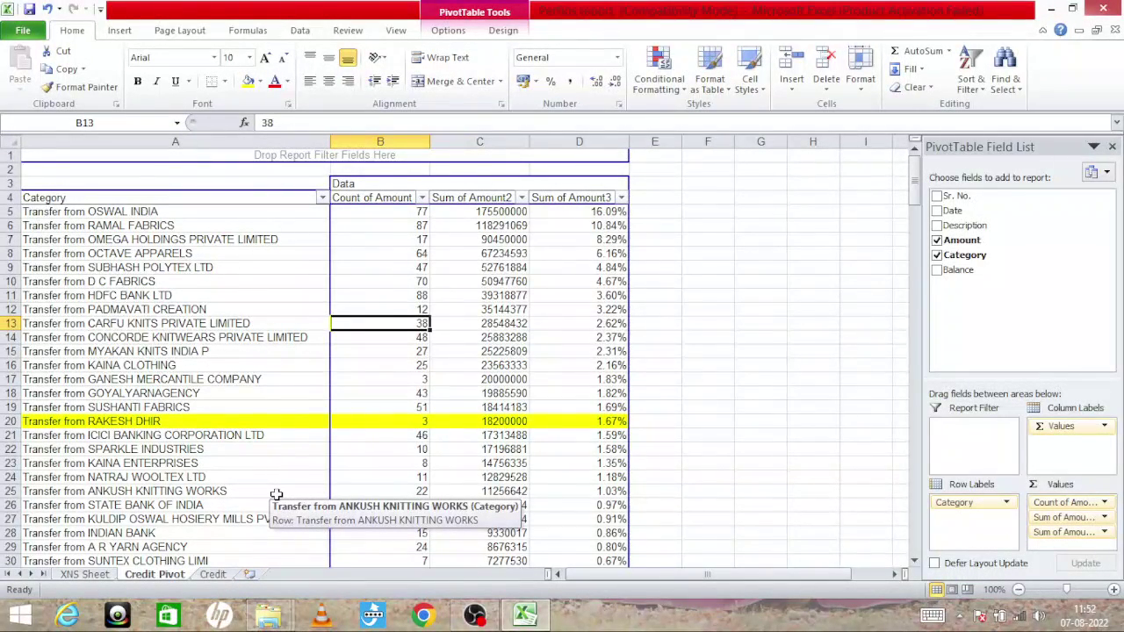
Glance at the Credit data sheet, then return to the Credit Pivot summary.
left_click(209, 576)
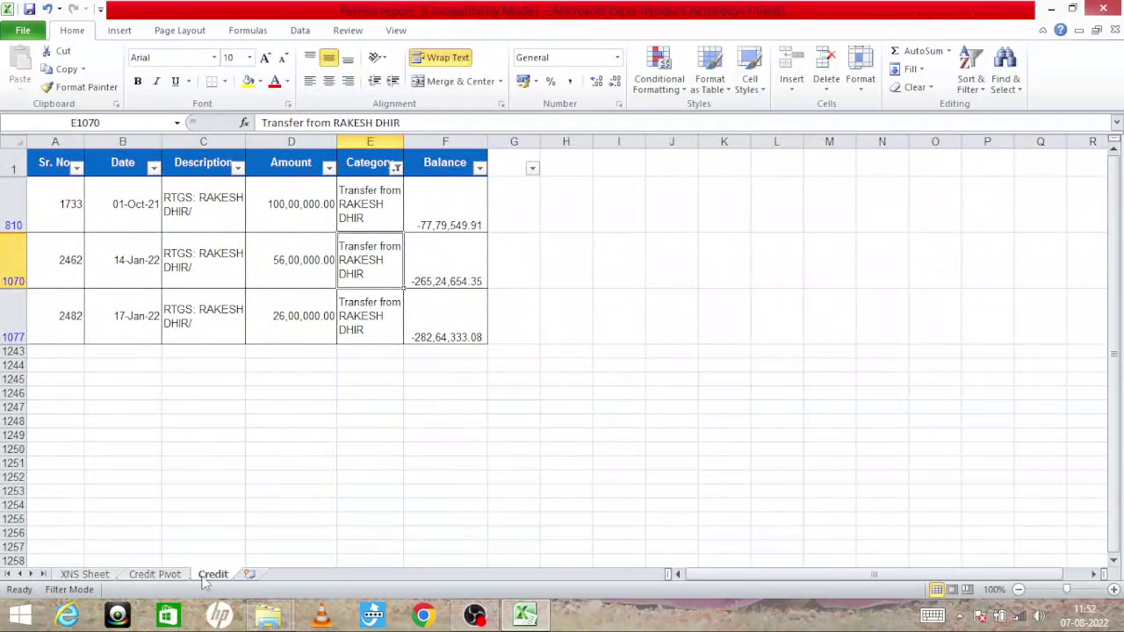
left_click(176, 576)
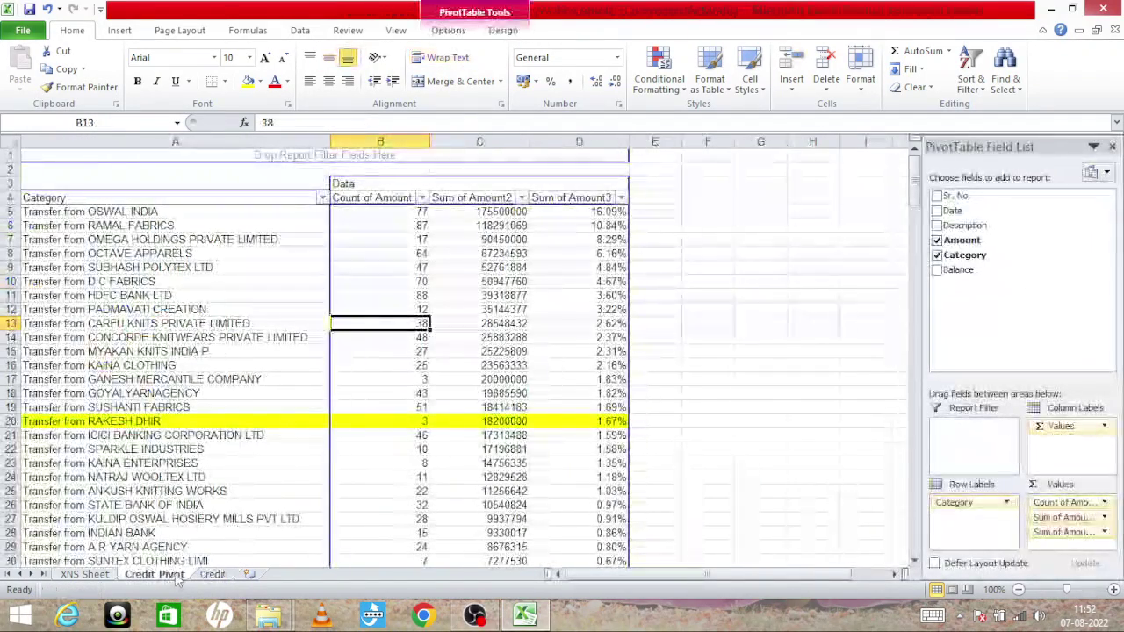
key("ctrl+Page_Down")
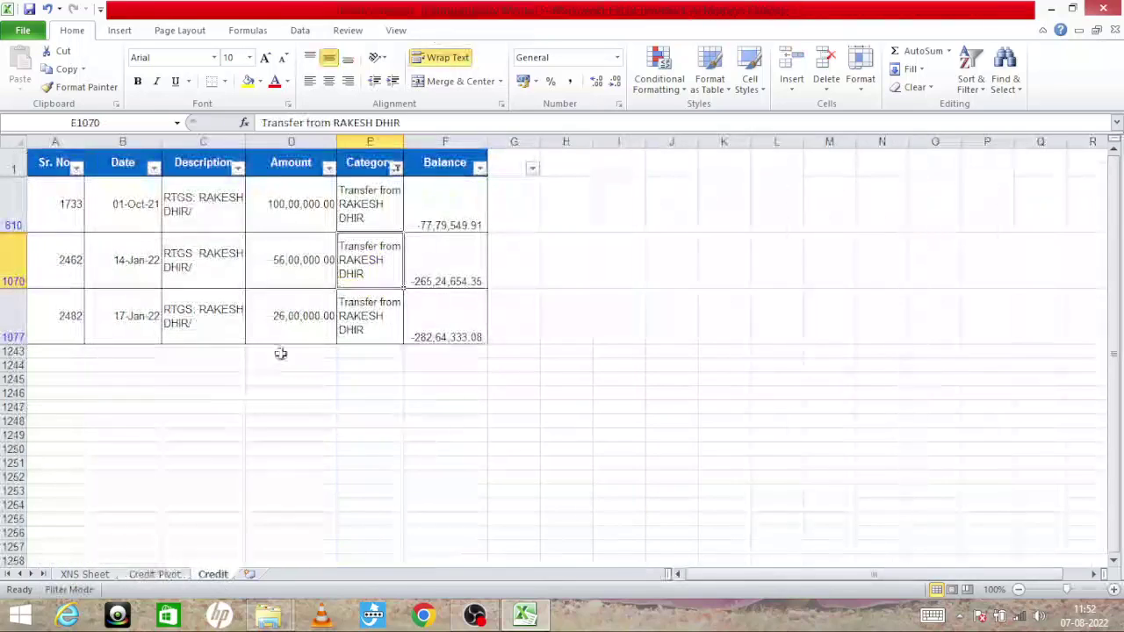
left_click(170, 575)
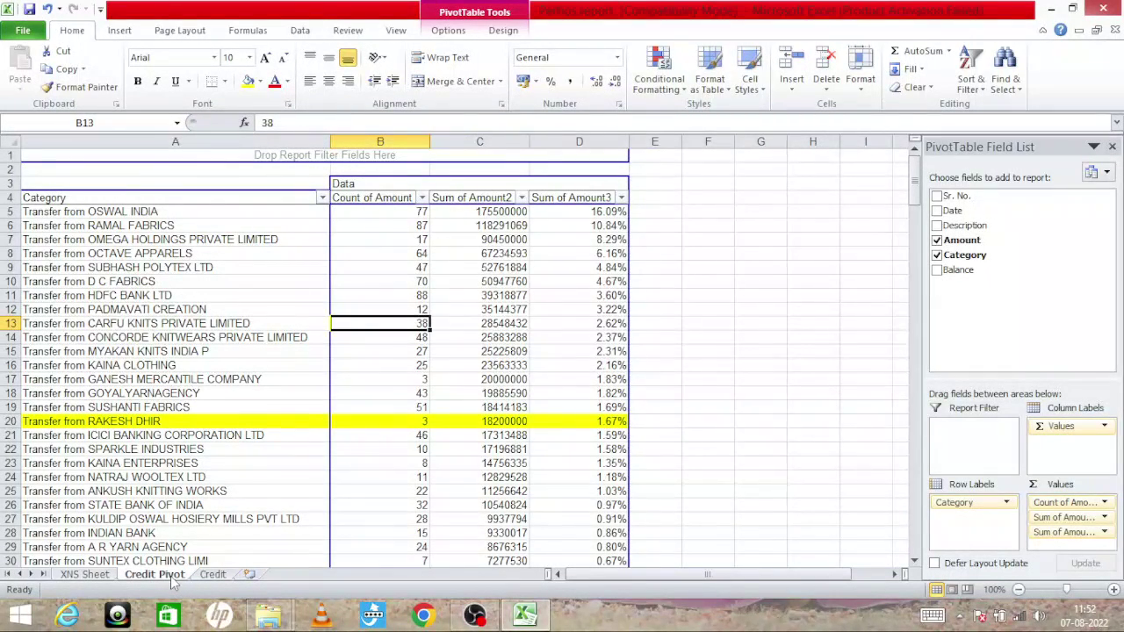
Duplicate the Credit Pivot sheet as Credit Pivot (2), placed before Credit Pivot.
right_click(173, 583)
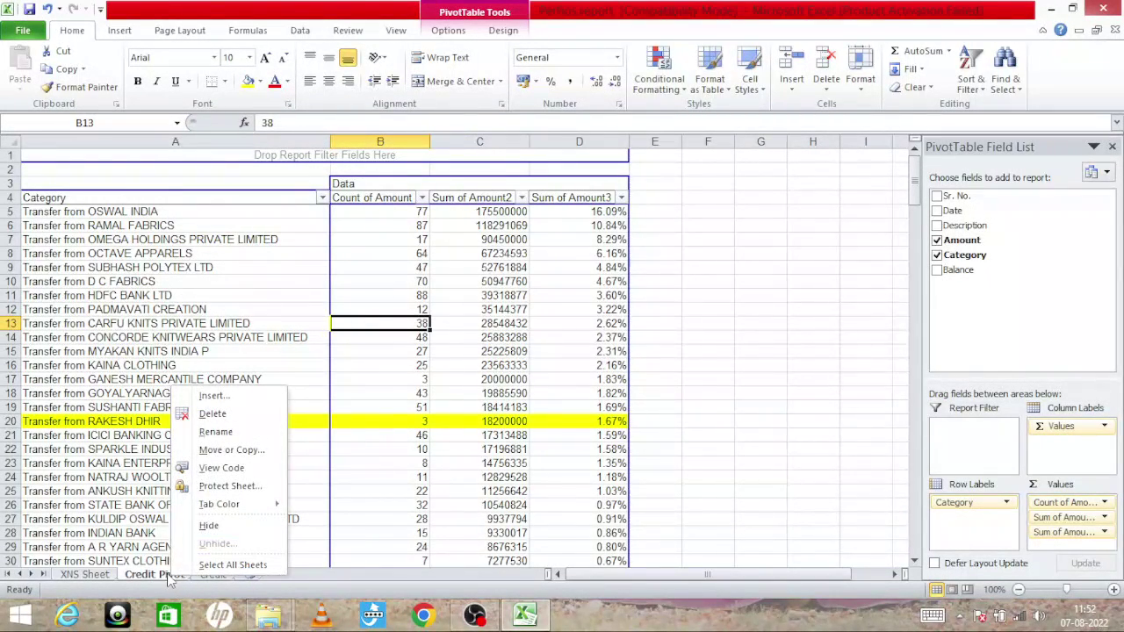
left_click(233, 450)
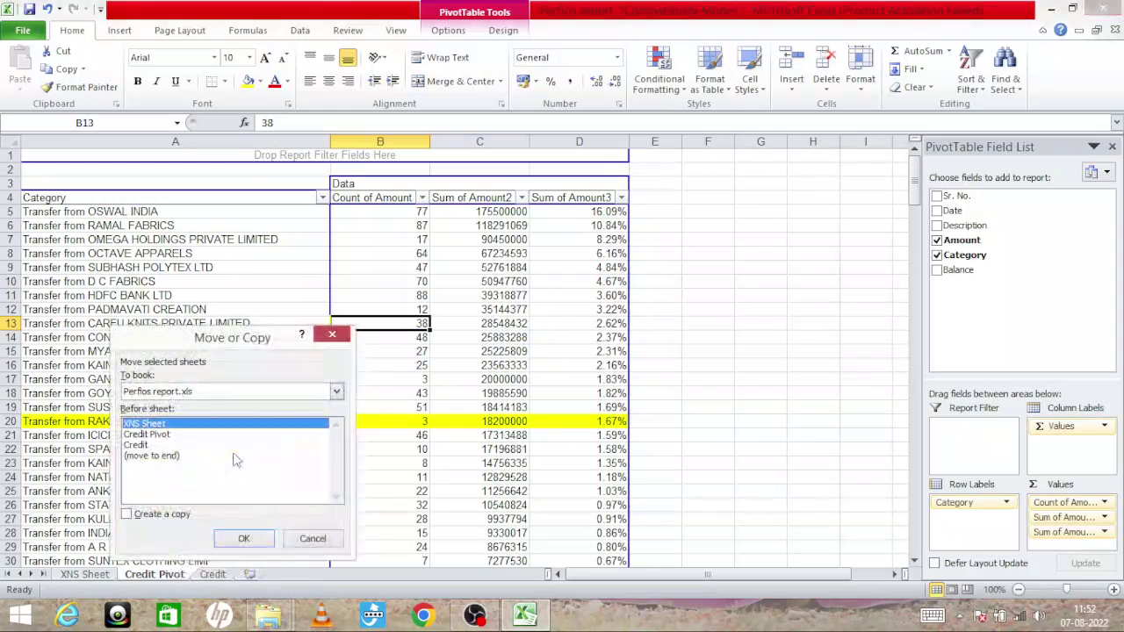
left_click(167, 435)
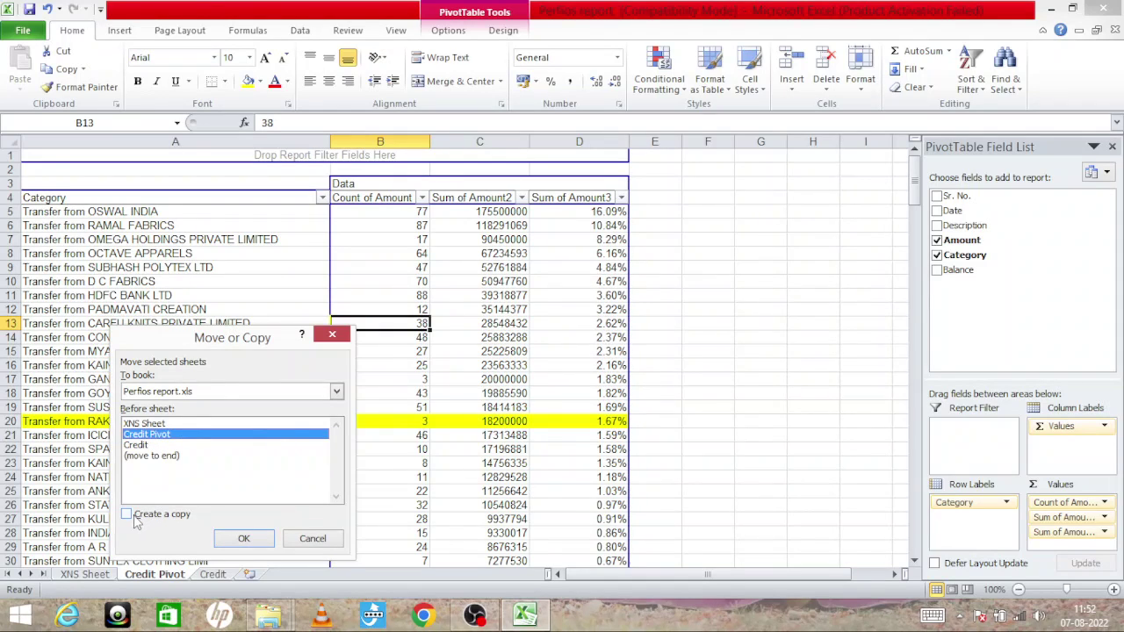
left_click(136, 518)
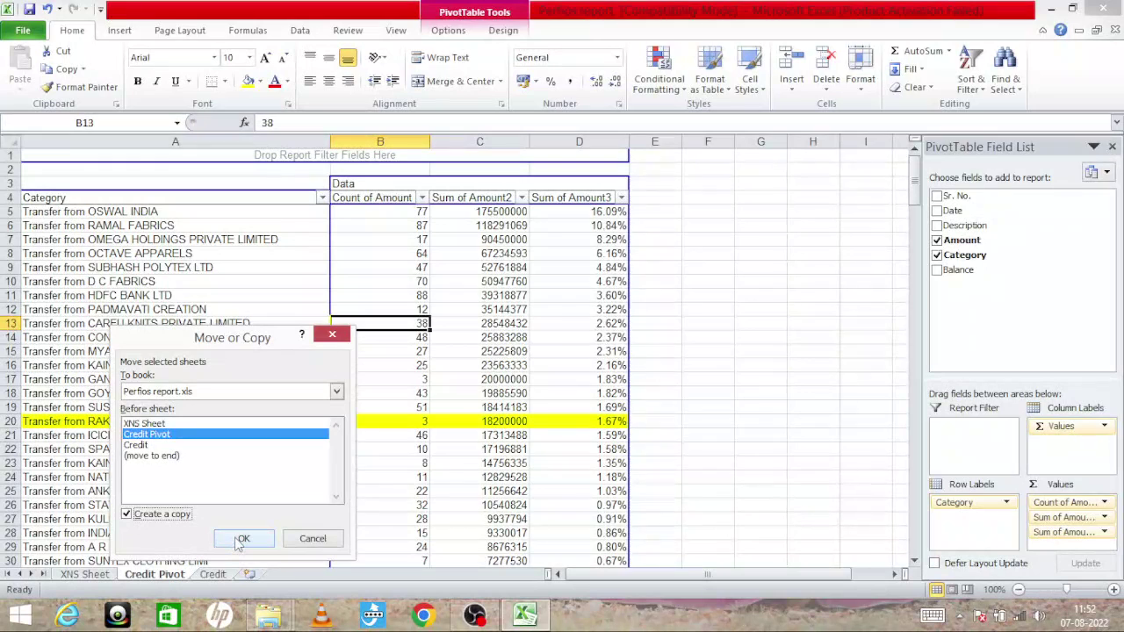
left_click(239, 539)
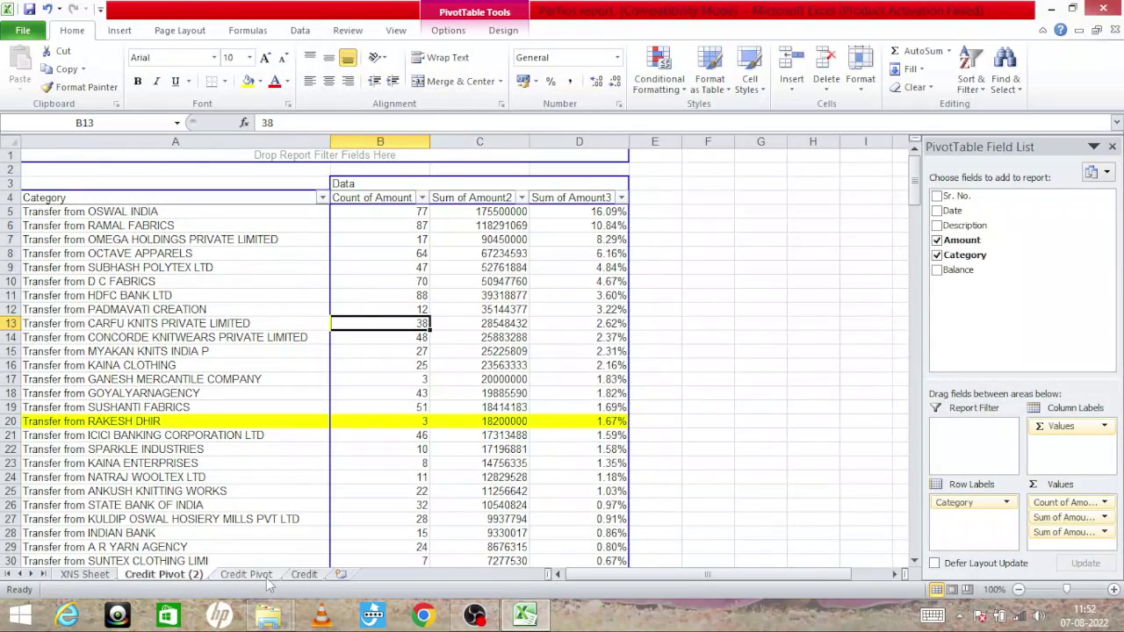
On Credit Pivot (2), remove Category from Row Labels and put Date in the rows instead.
left_click(304, 578)
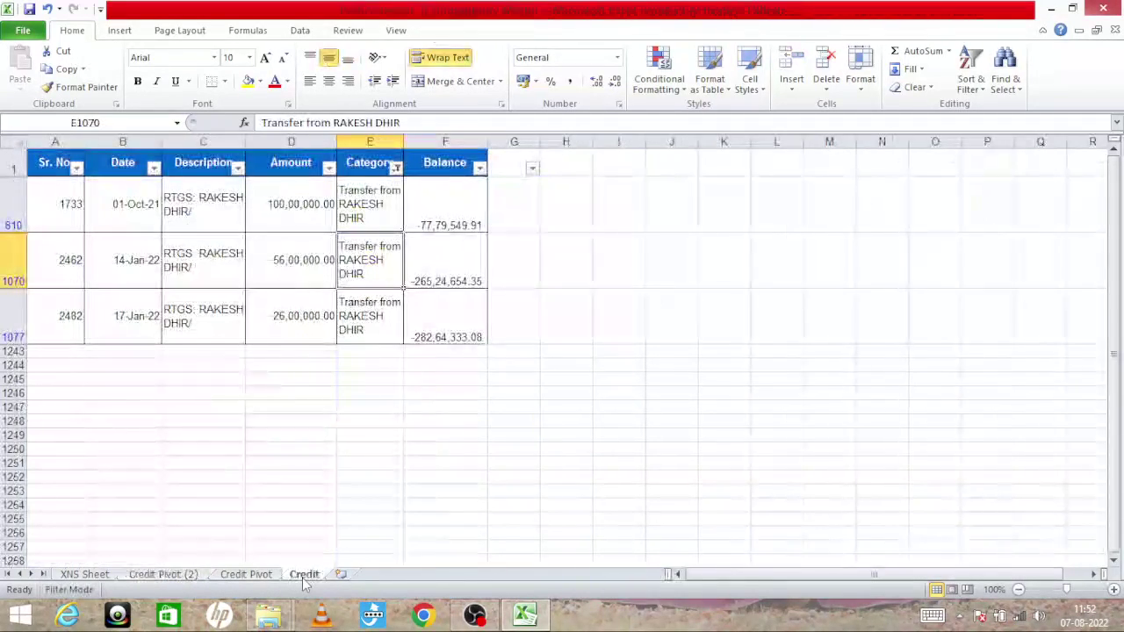
left_click(163, 574)
left_click(349, 367)
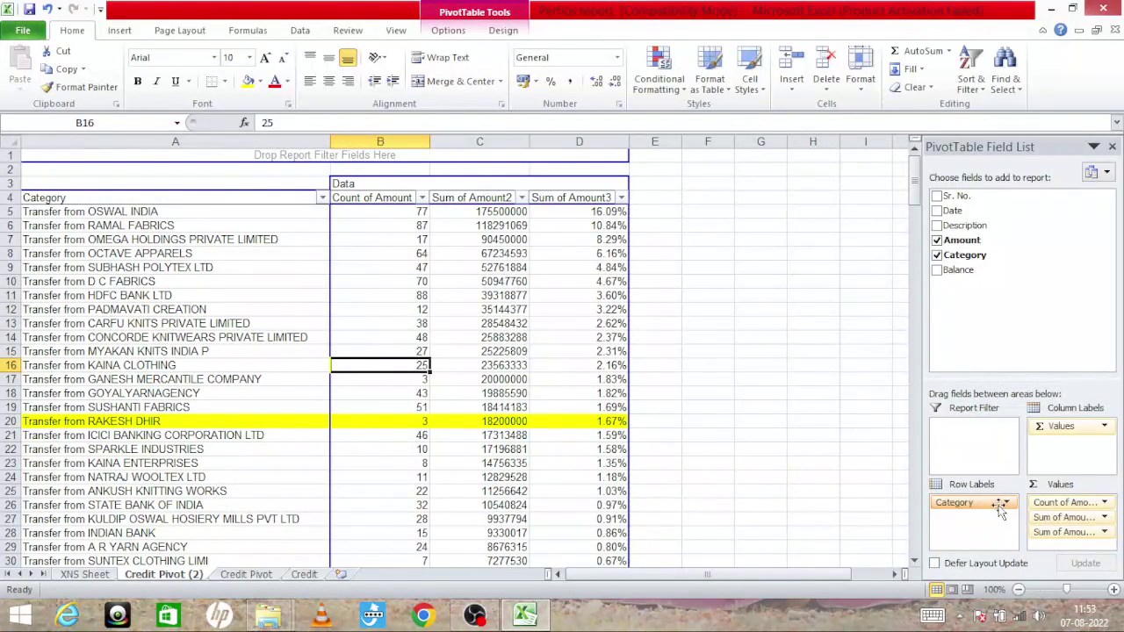
left_click(1006, 503)
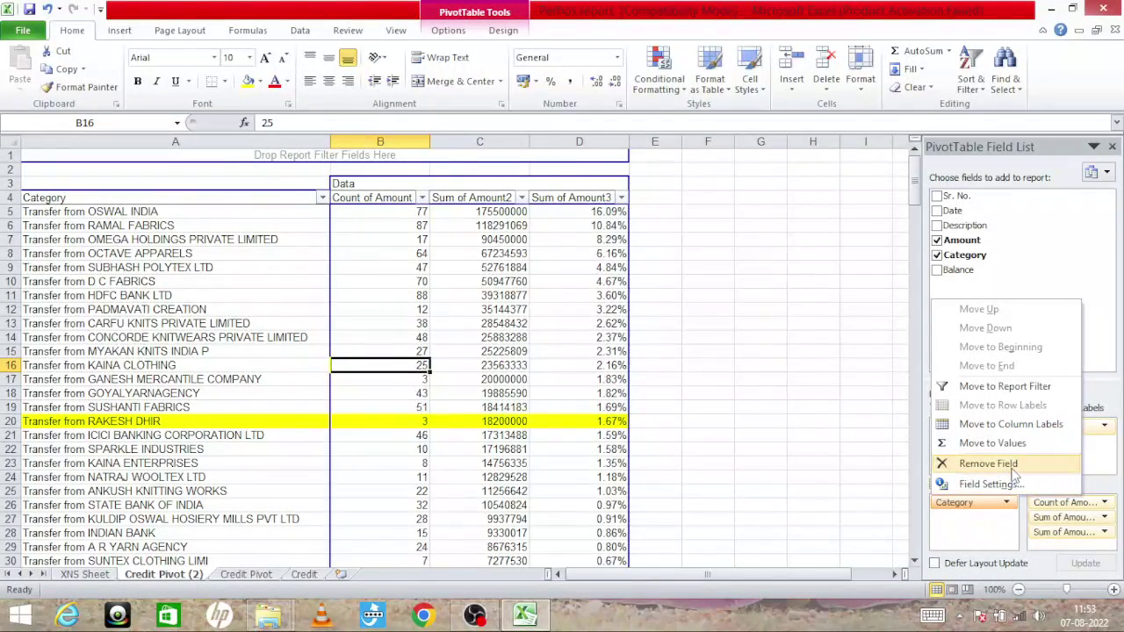
left_click(988, 464)
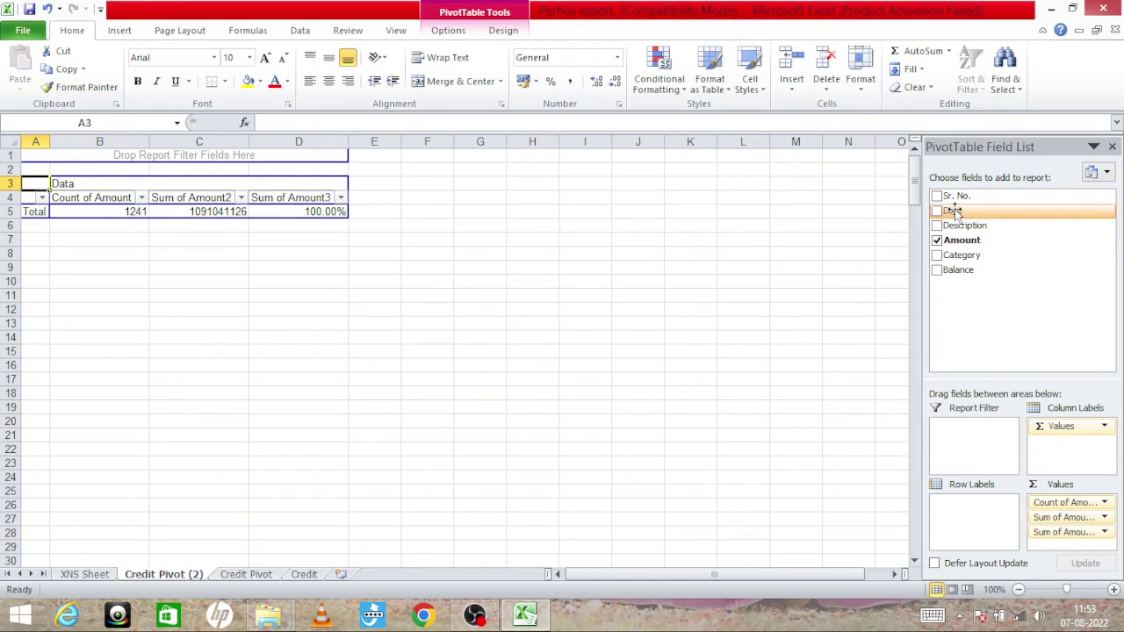
left_click_drag(954, 209, 971, 509)
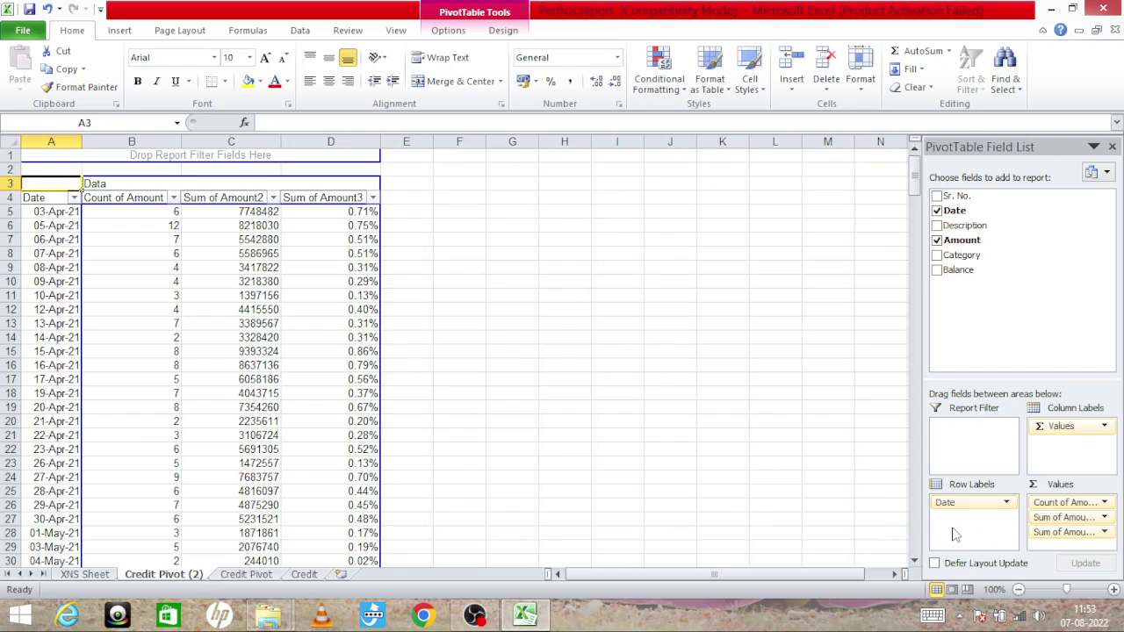
Review the per-date rows starting 03-Apr-21 and select the pivot's Date heading.
left_click(66, 299)
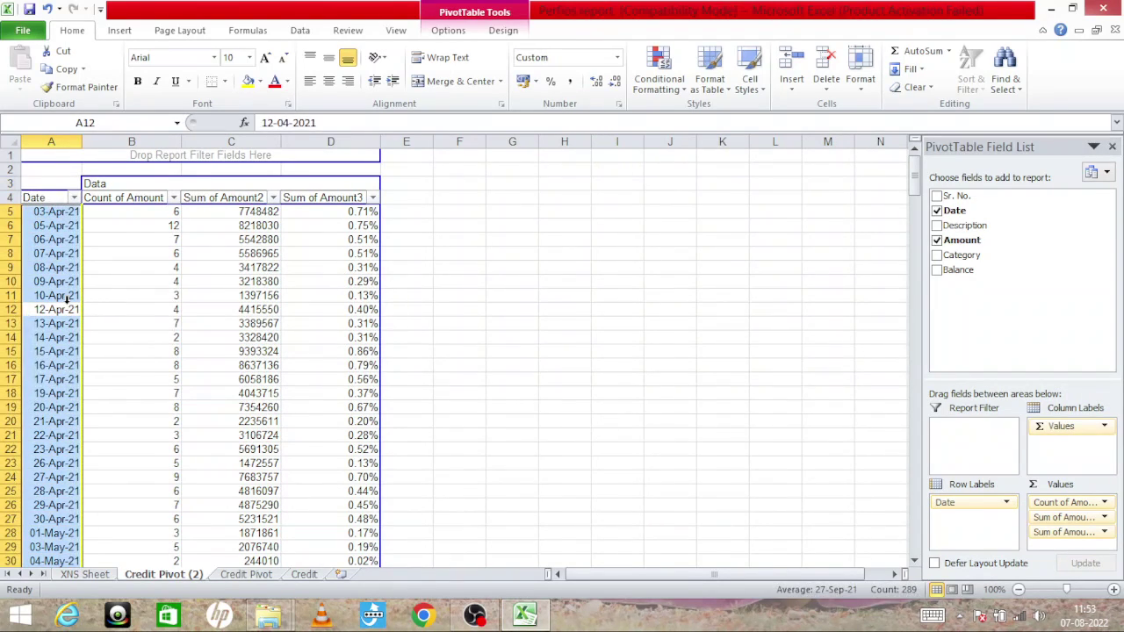
key("Down")
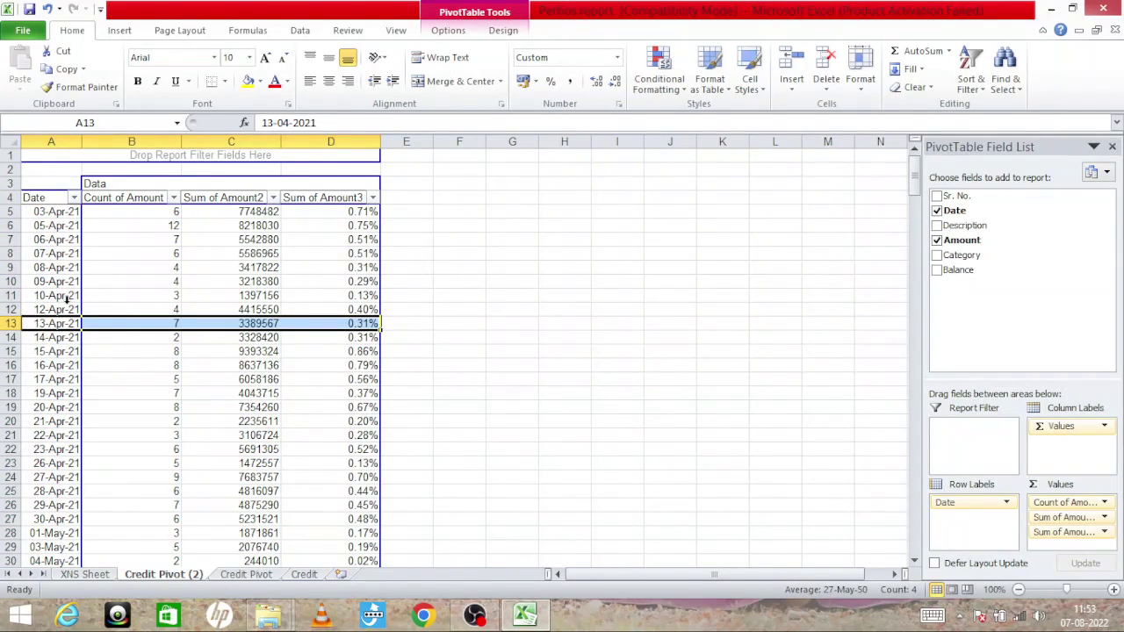
key("Down")
key("Down")
key("Down")
key("Down")
key("Down")
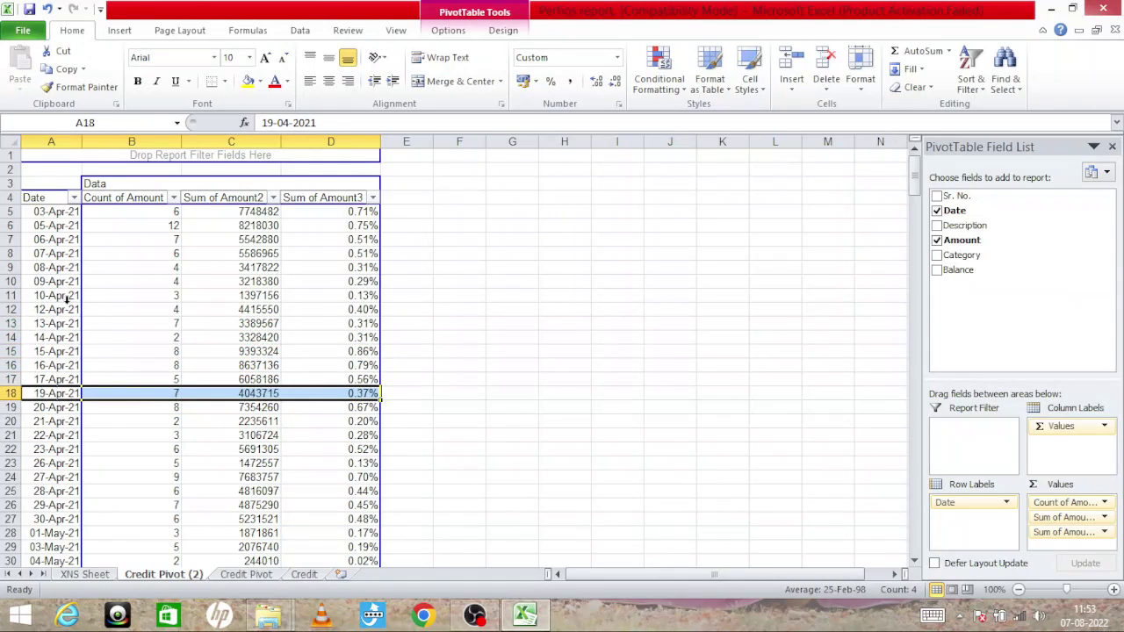
key("Down")
key("Down")
key("Down")
key("Down")
key("Down")
key("Down")
key("Down")
key("Down")
key("Down")
key("Up")
key("Up")
key("Up")
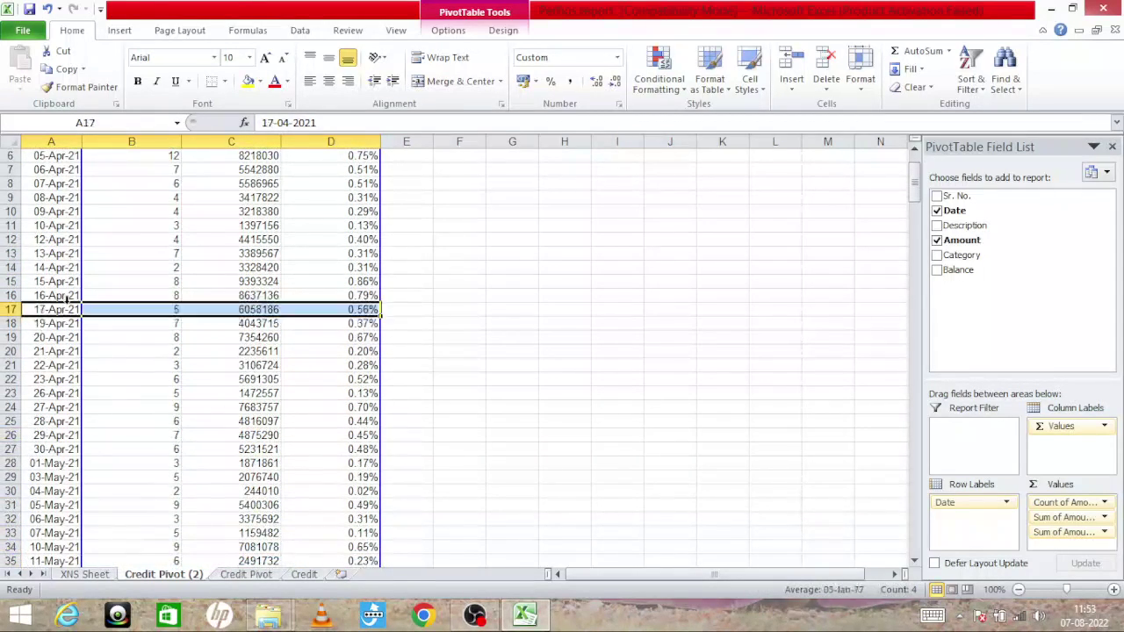
key("Up")
key("Up")
key("Up")
key("Up")
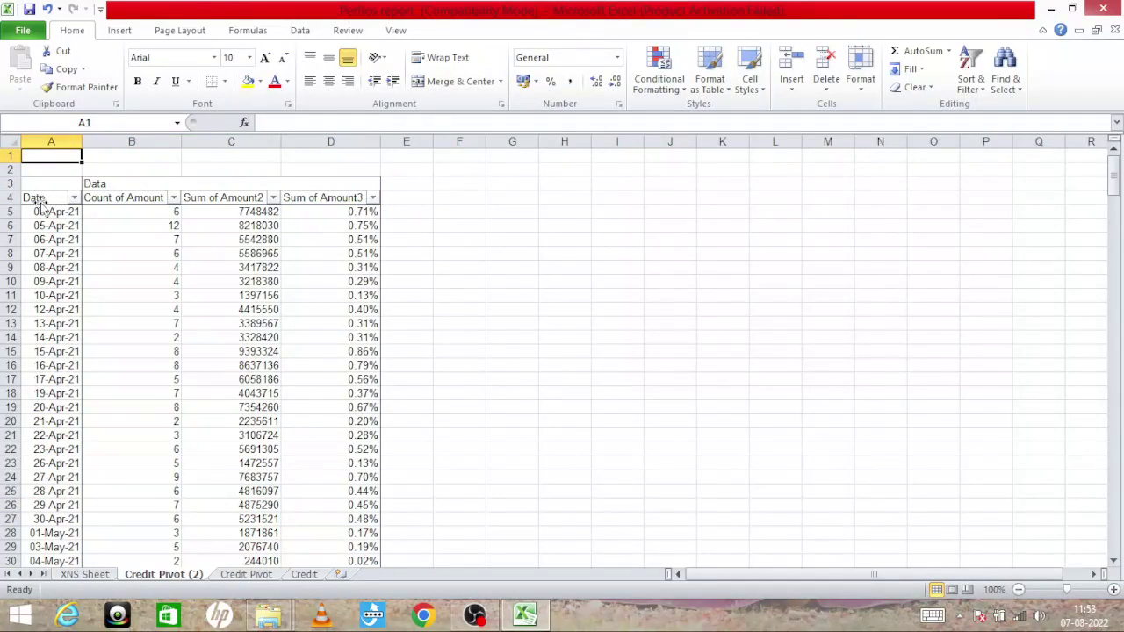
left_click(46, 199)
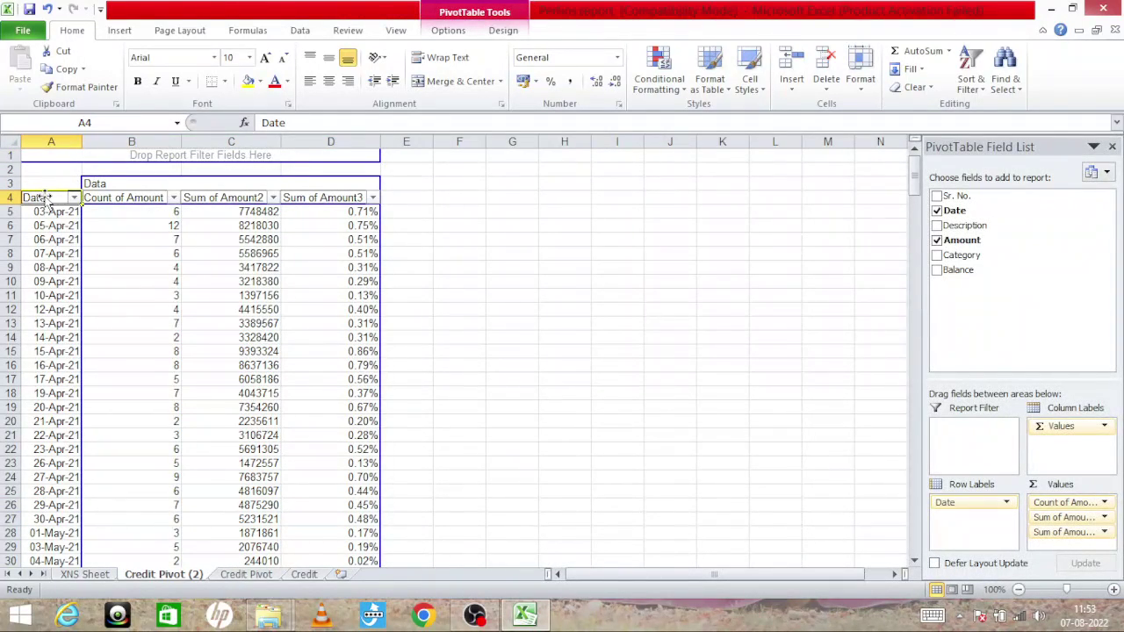
Group the pivot dates by Years and Months, giving 2021 Apr–Dec and 2022 Jan–Mar.
right_click(46, 199)
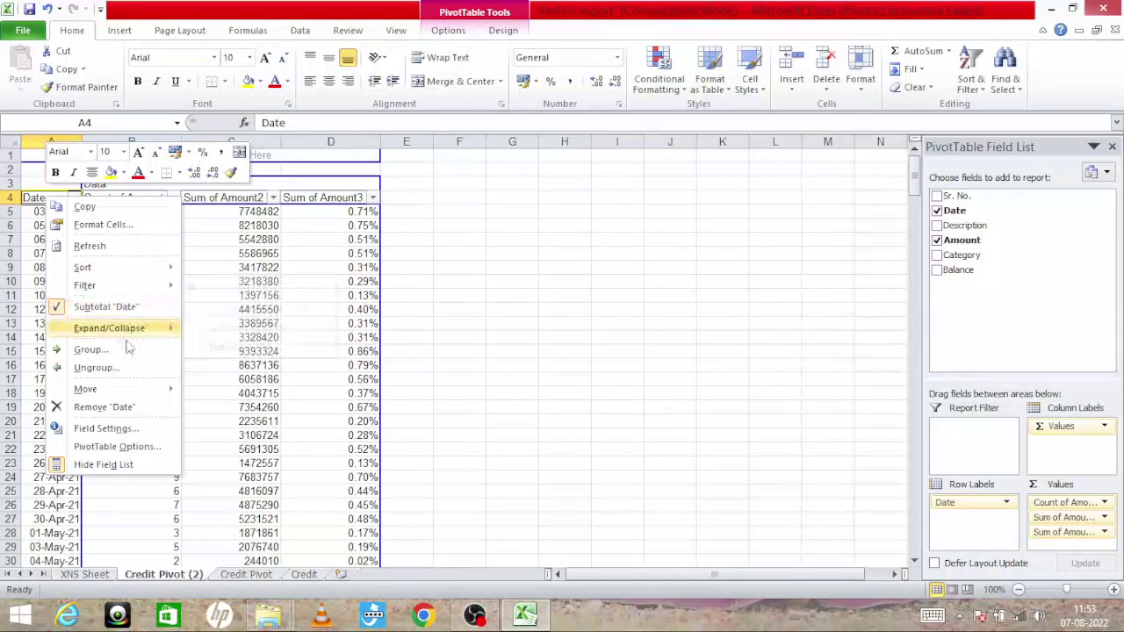
left_click(91, 350)
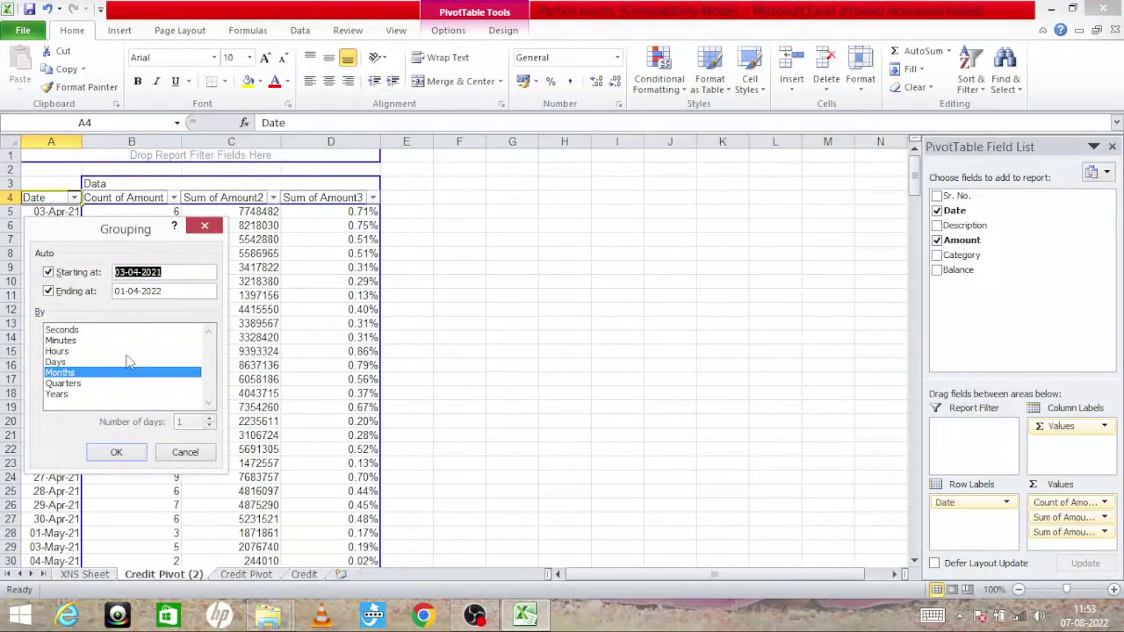
left_click(70, 396)
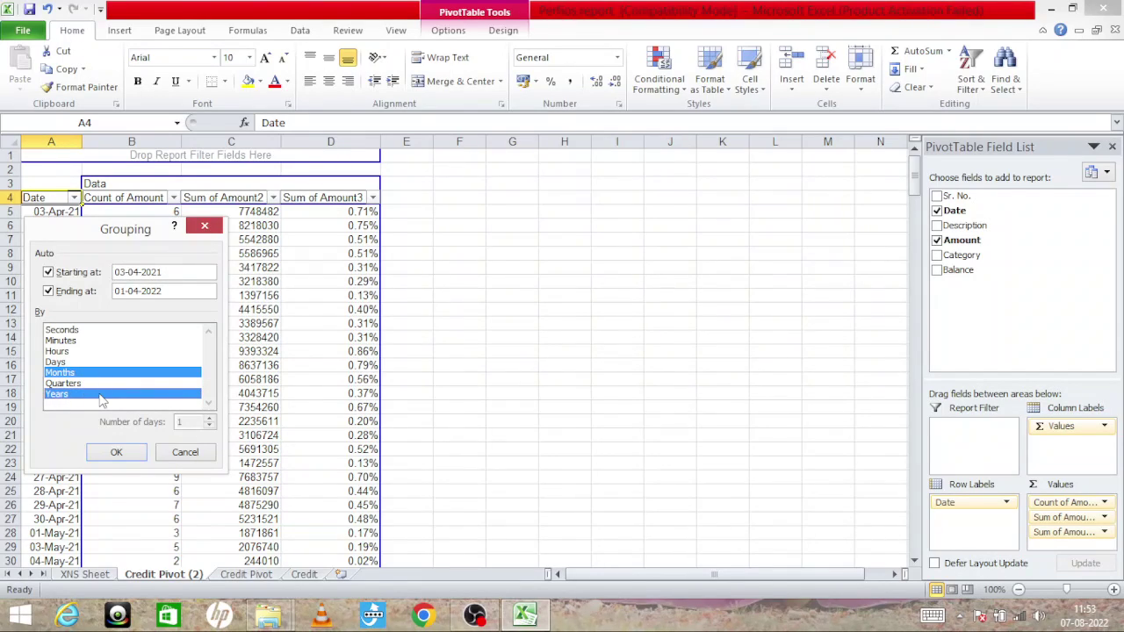
left_click(120, 454)
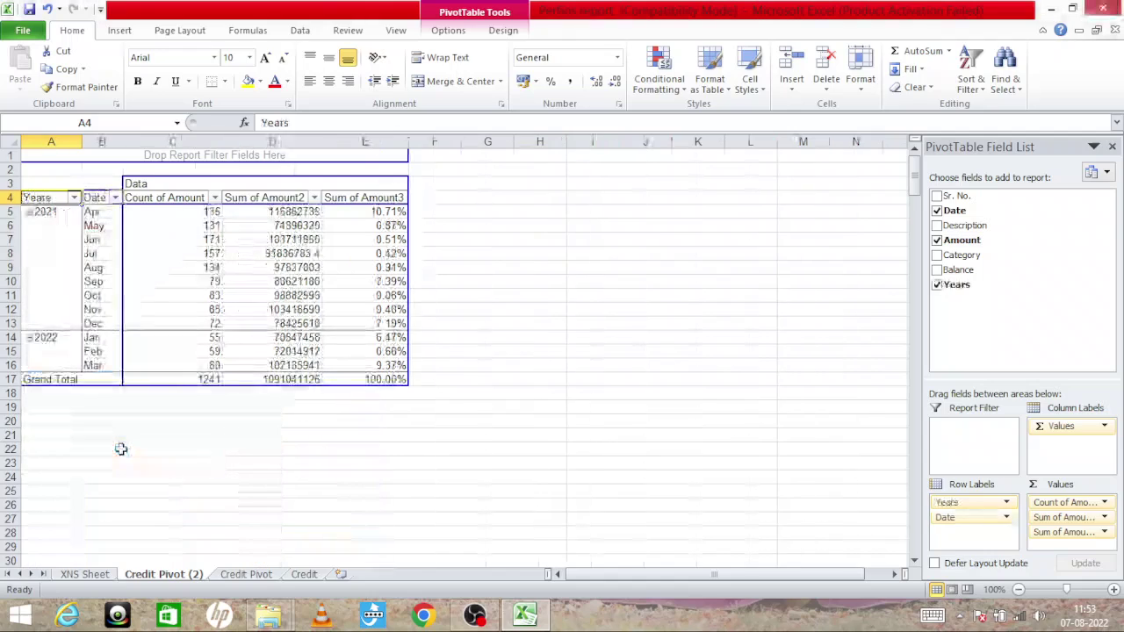
left_click(63, 244)
key("Up")
key("Up")
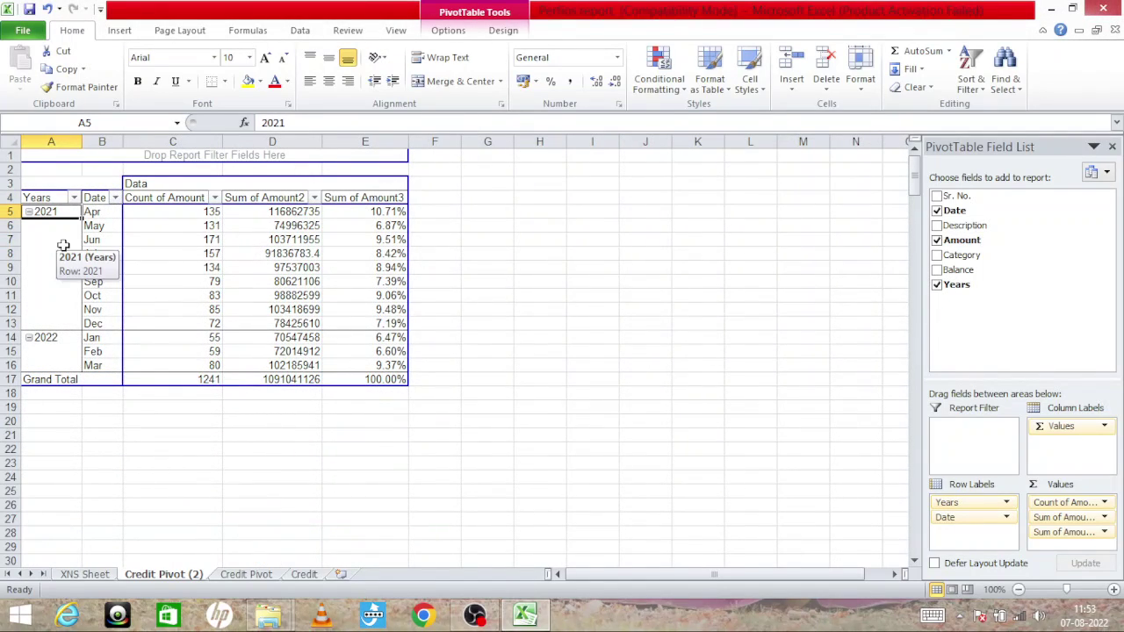
key("Down")
key("Up")
key("Right")
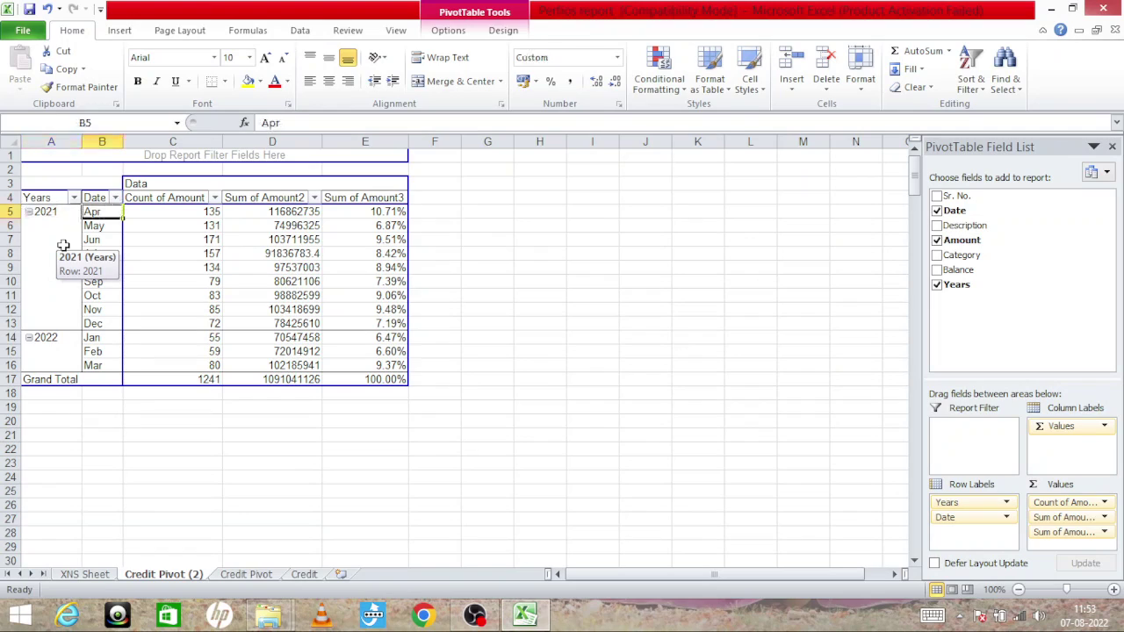
key("Down")
key("Down")
key("Down")
key("Down")
key("Down")
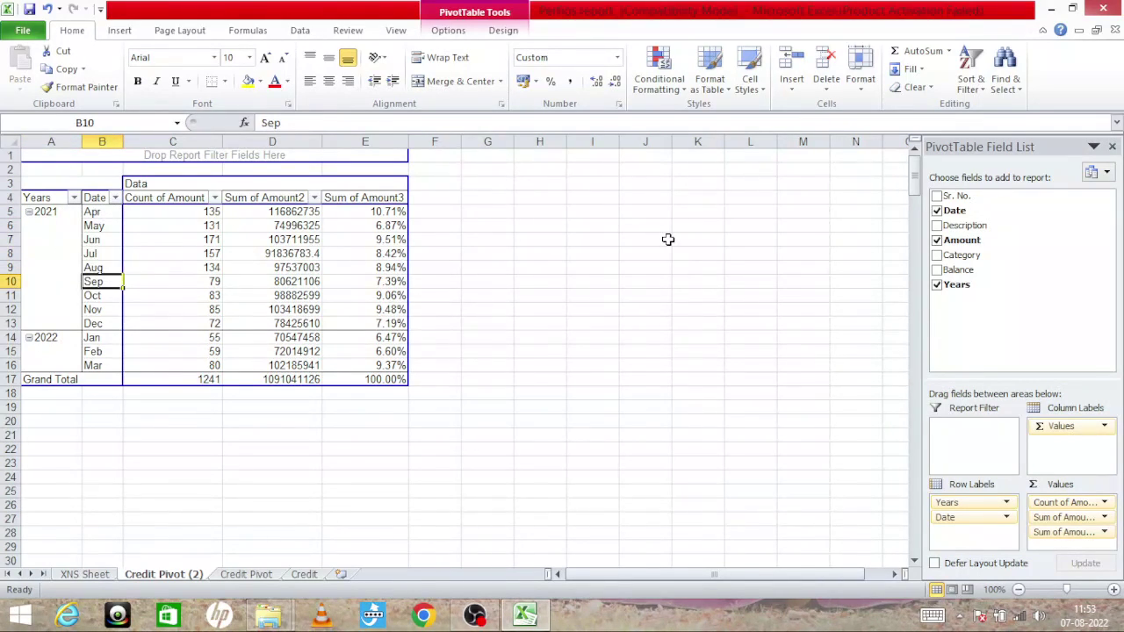
key("Down")
key("Down")
key("Down")
key("Down")
key("Left")
key("Right")
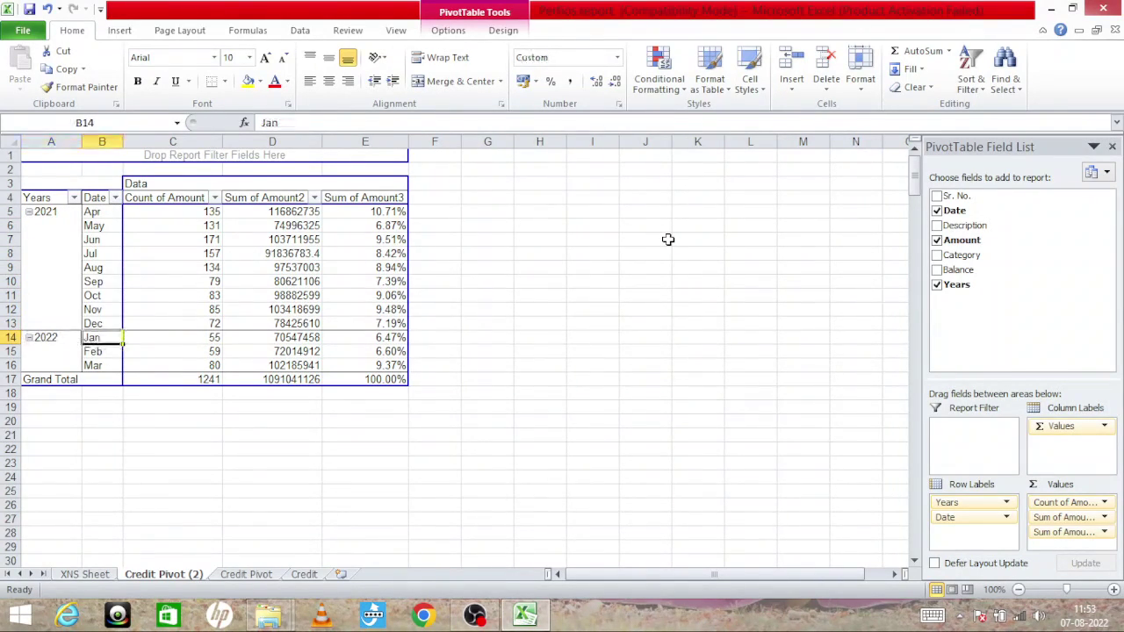
key("Down")
key("Down")
key("Up")
key("Up")
key("Up")
key("Up")
key("Right")
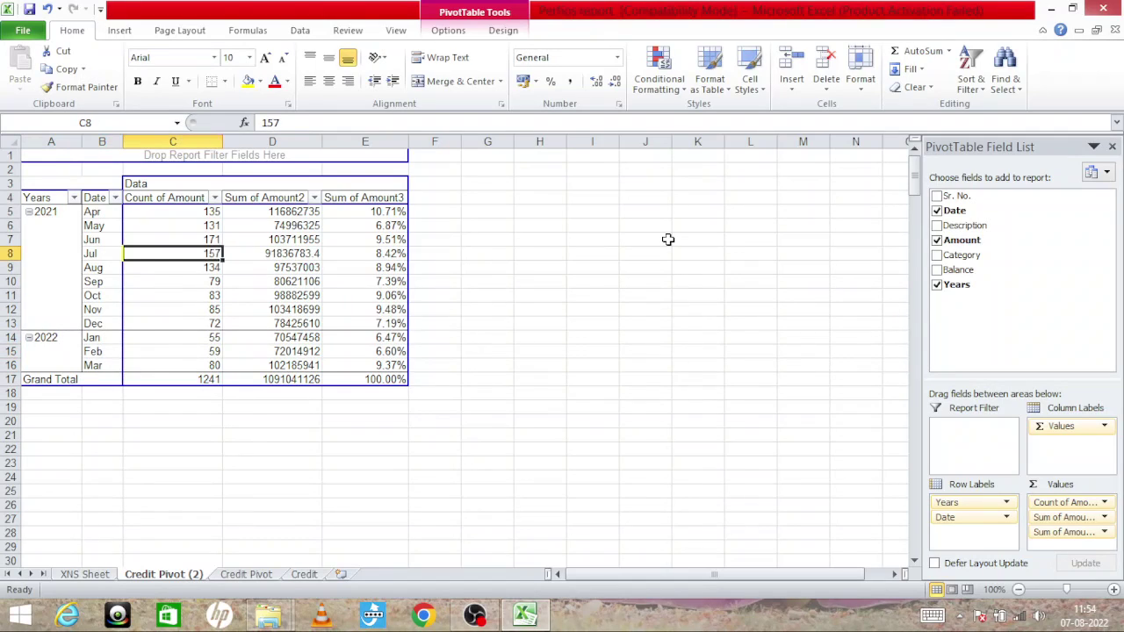
key("Up")
key("Up")
key("Up")
key("Down")
key("Down")
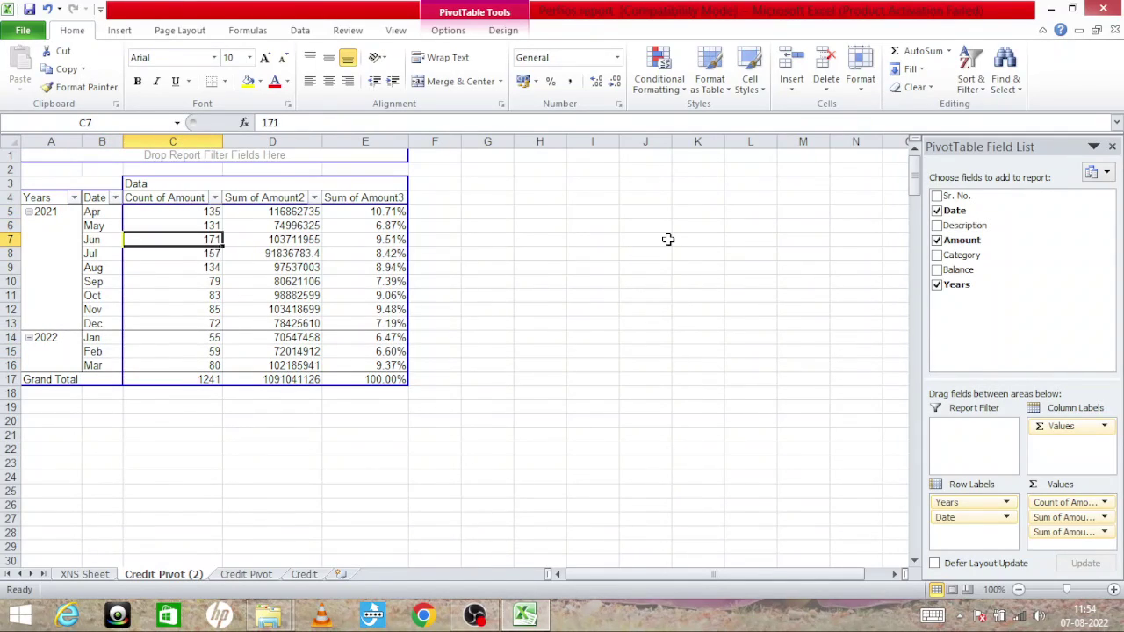
key("Up")
key("Right")
key("Right")
key("Up")
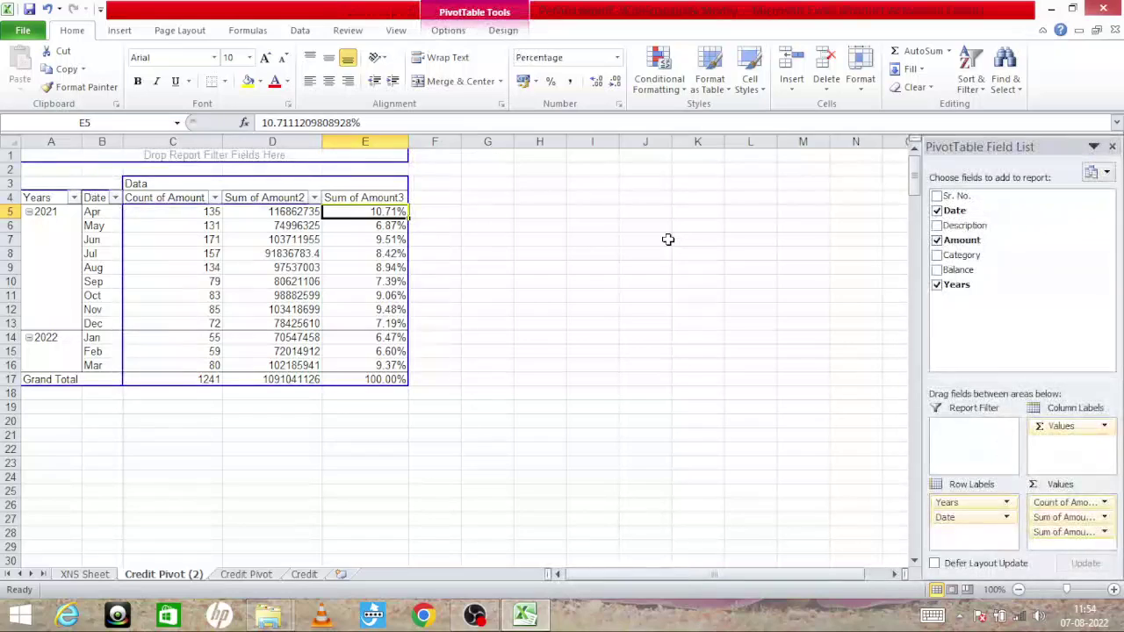
key("Left")
key("Right")
key("Down")
key("Down")
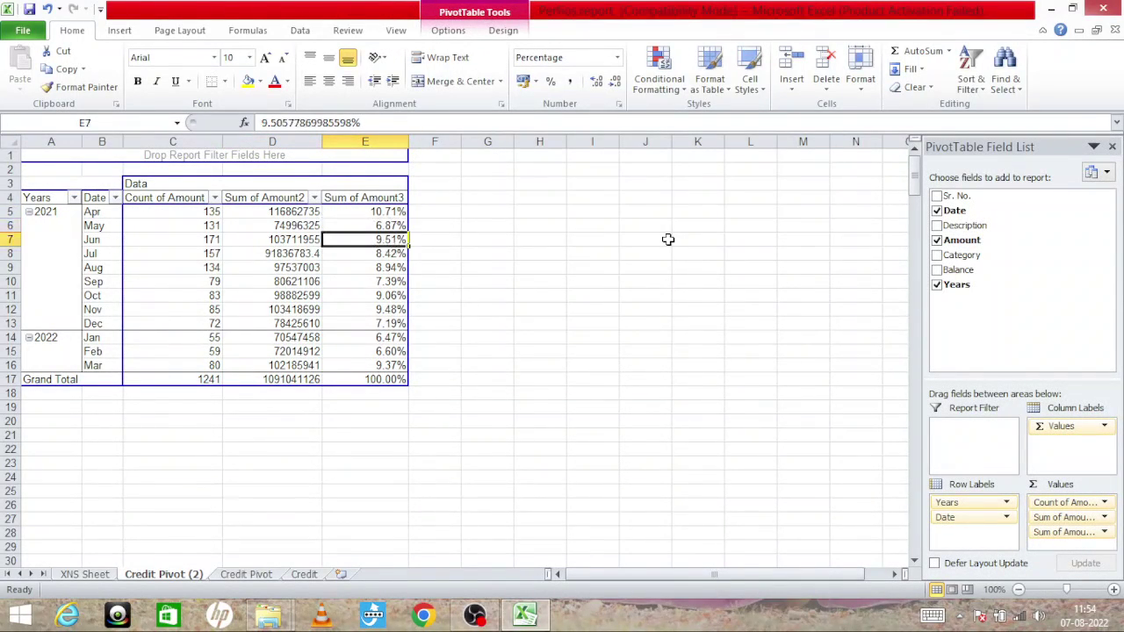
key("Down")
key("Down")
key("Down")
key("Down")
key("Down")
key("Down")
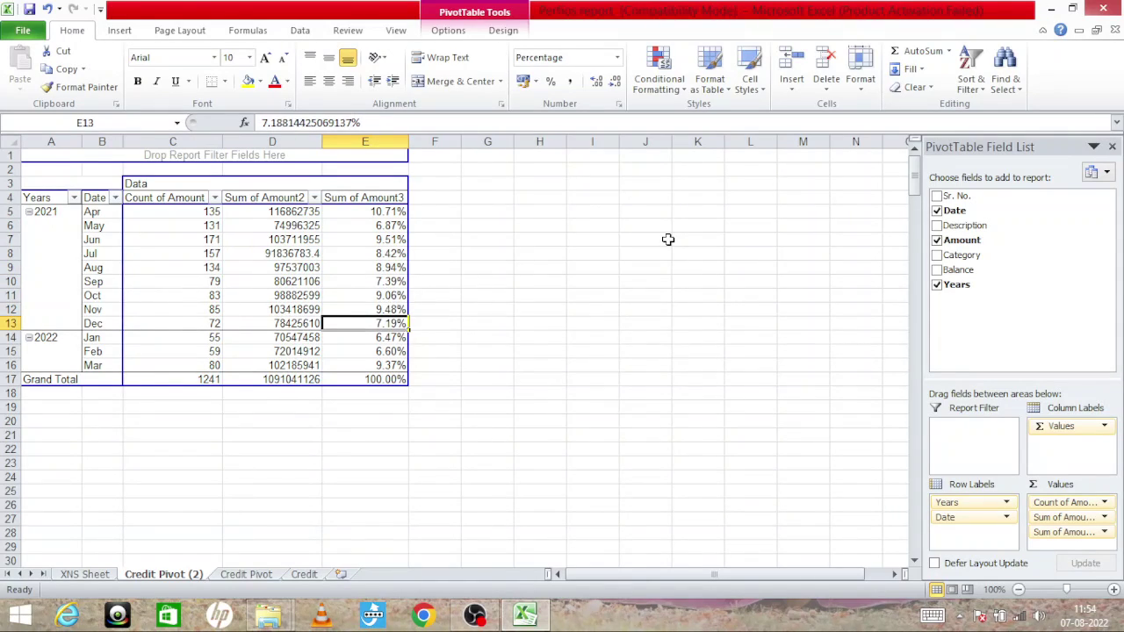
key("Up")
key("Up")
key("Up")
key("Up")
key("Down")
key("Down")
key("Down")
key("Down")
key("Down")
key("Down")
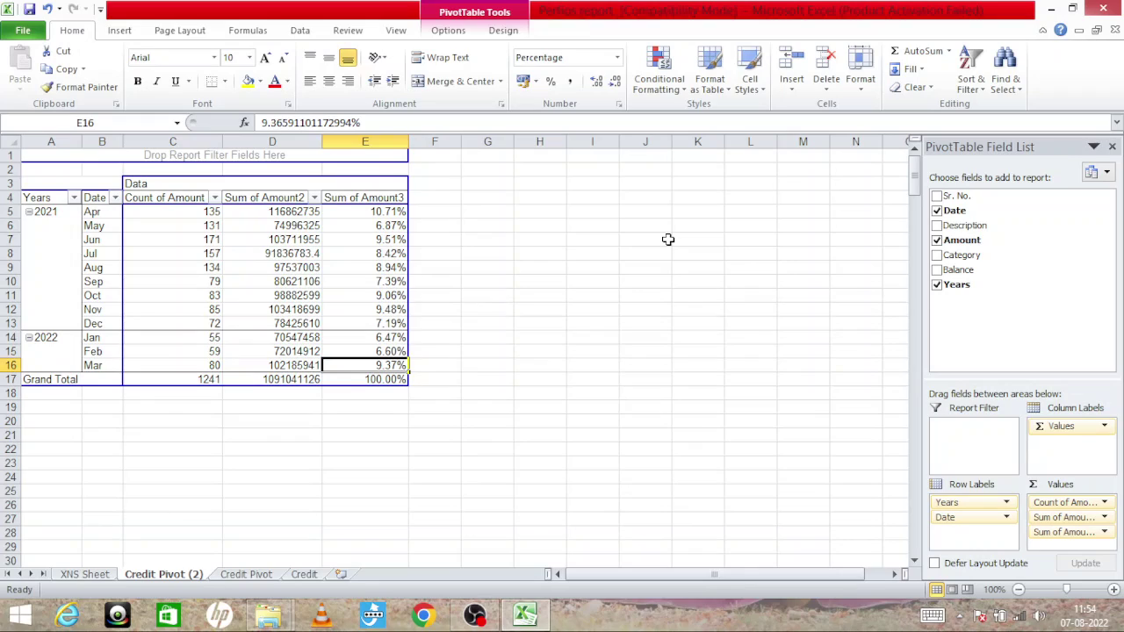
key("Up")
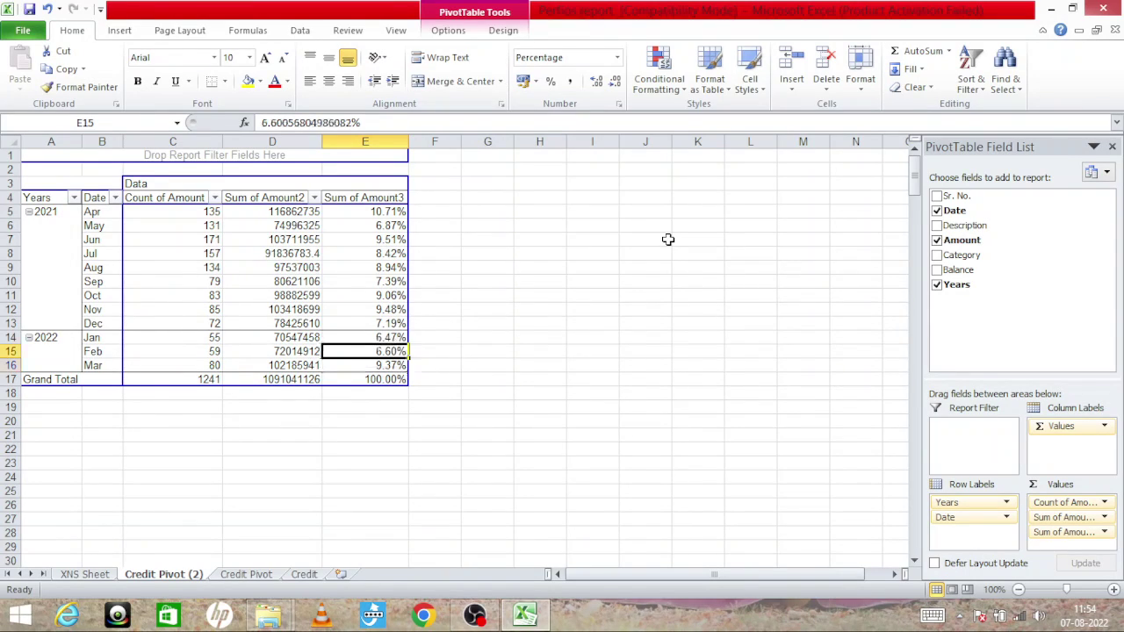
key("Up")
key("Up")
key("Up")
key("Up")
key("Up")
key("Left")
key("Left")
key("Down")
key("Down")
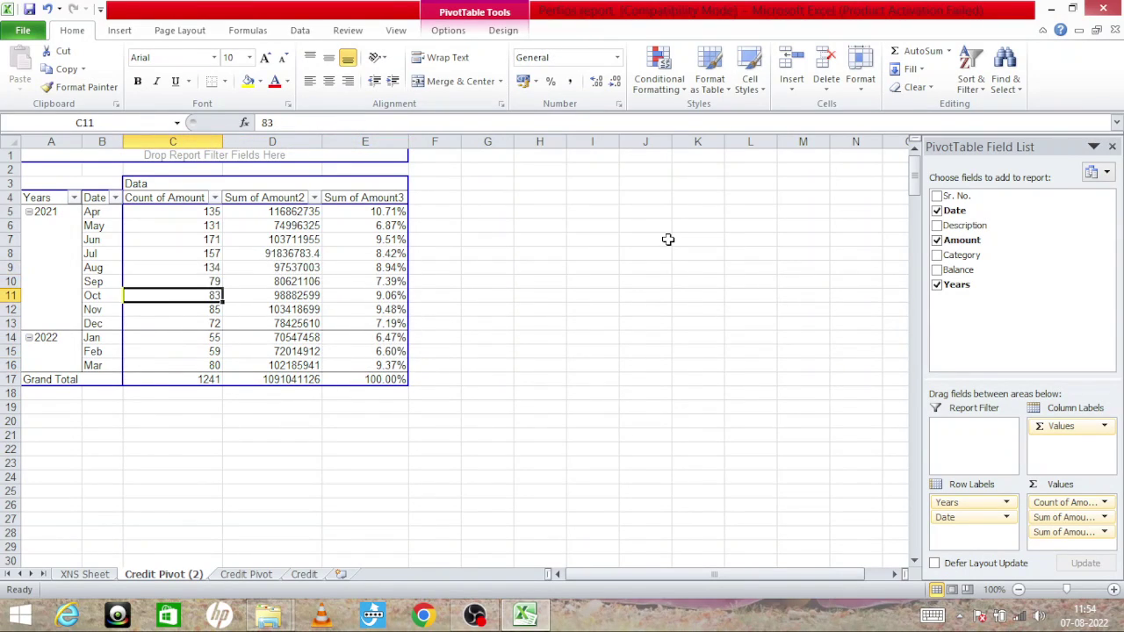
key("Down")
key("Down")
key("Down")
key("Down")
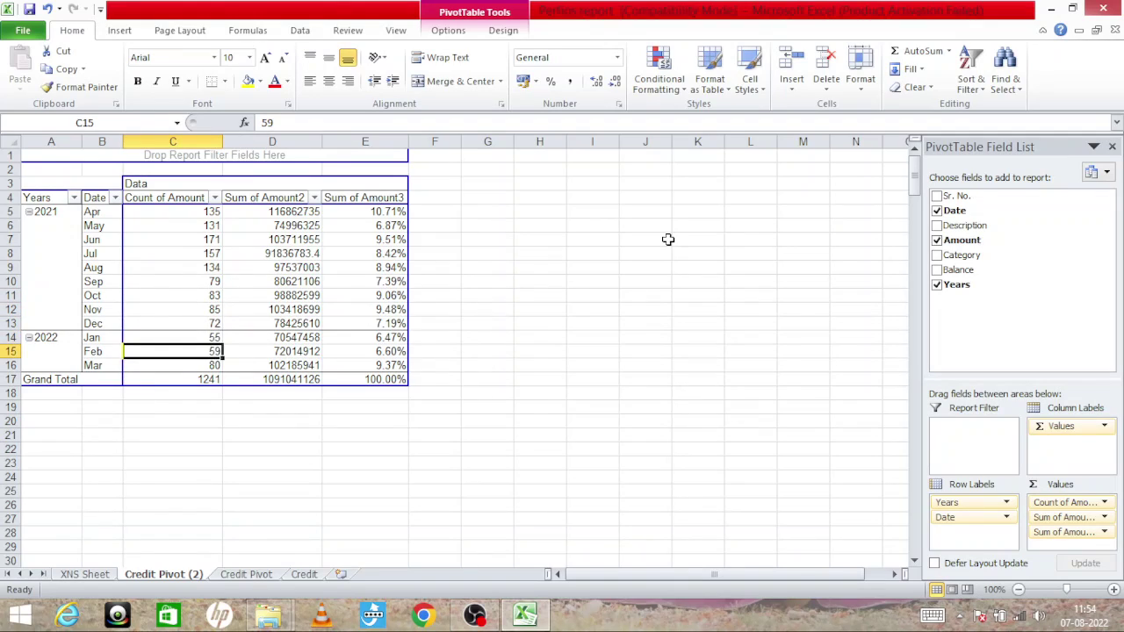
key("Up")
key("Up")
key("Up")
key("Up")
key("Down")
key("Down")
key("Down")
key("Down")
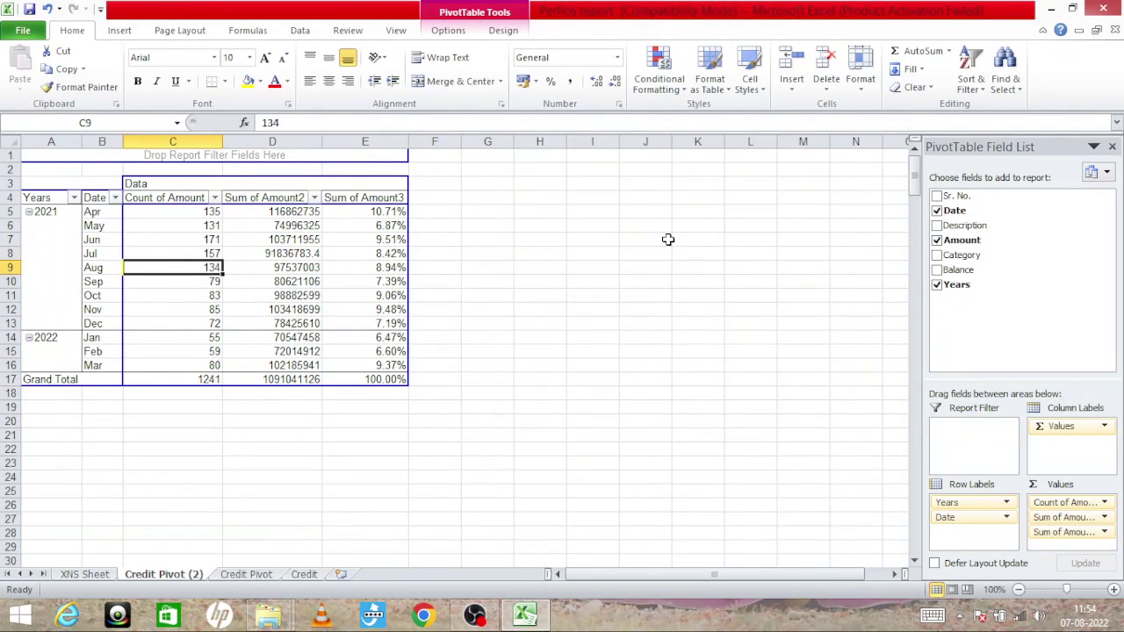
key("Down")
key("Down")
key("Down")
key("Down")
key("Down")
key("Down")
key("Down")
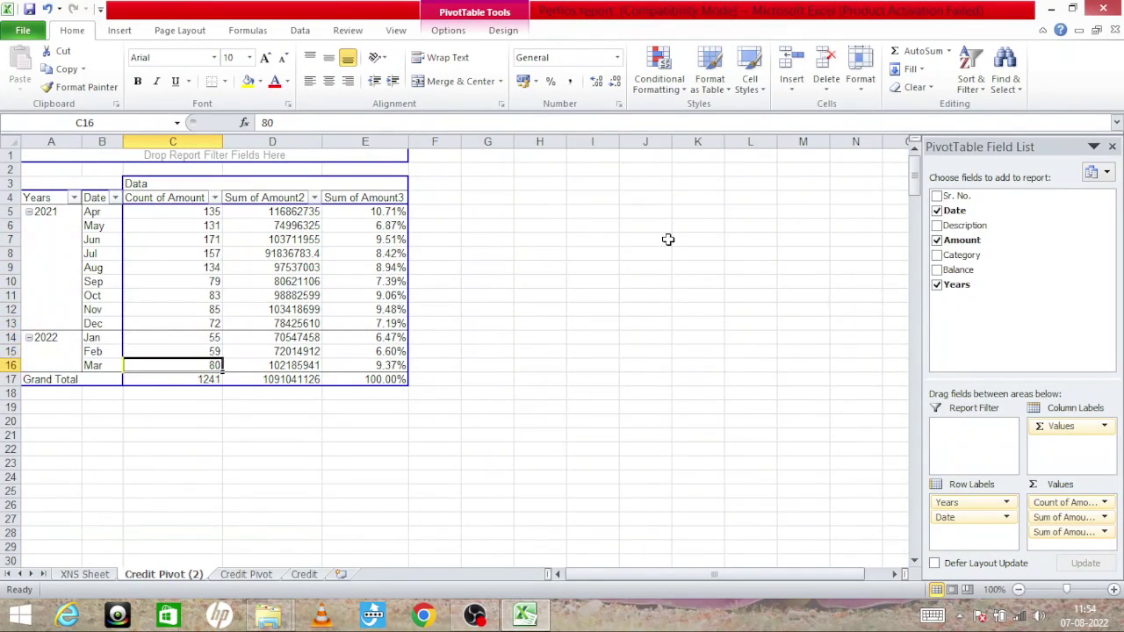
key("Down")
key("Up")
key("Up")
key("Right")
key("Up")
key("Up")
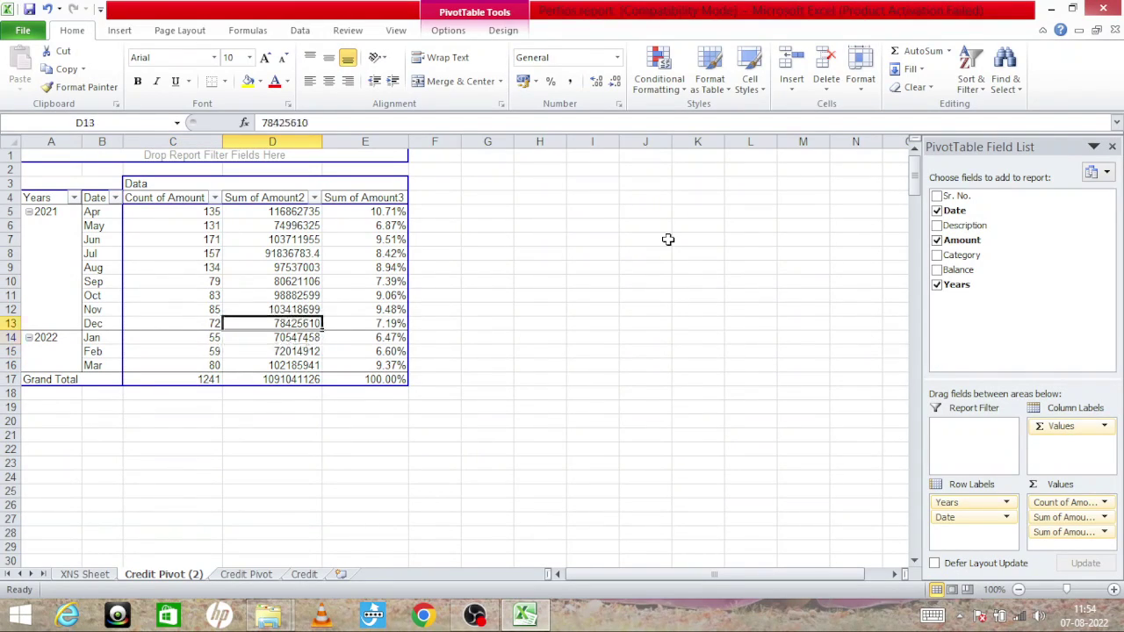
key("Up")
key("Up")
key("Up")
key("Up")
key("Up")
key("Up")
key("Up")
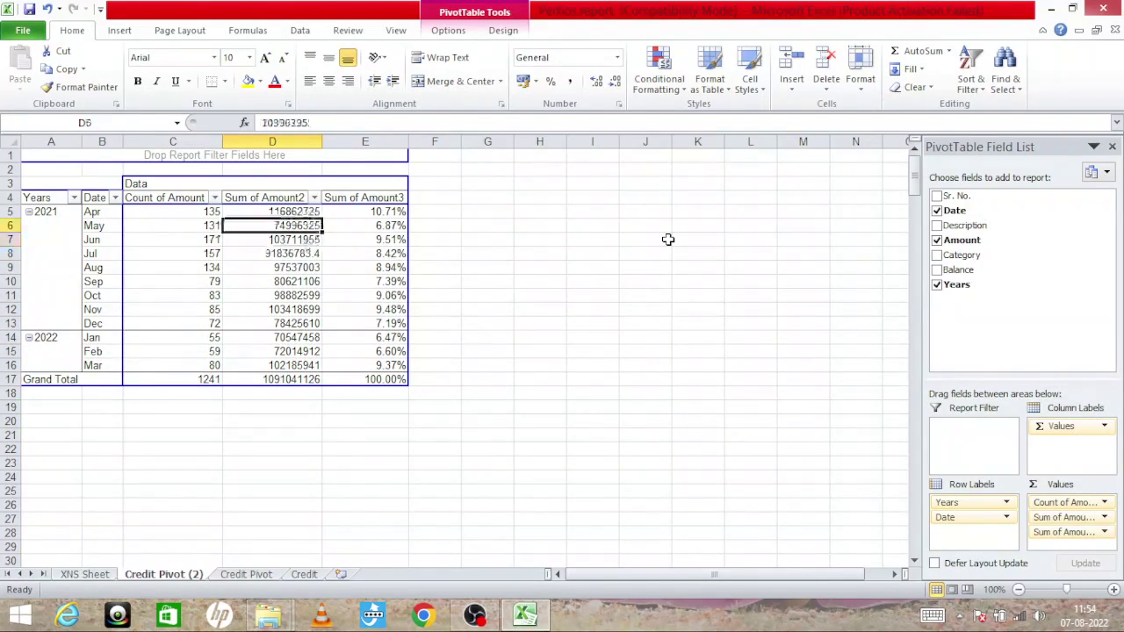
key("Up")
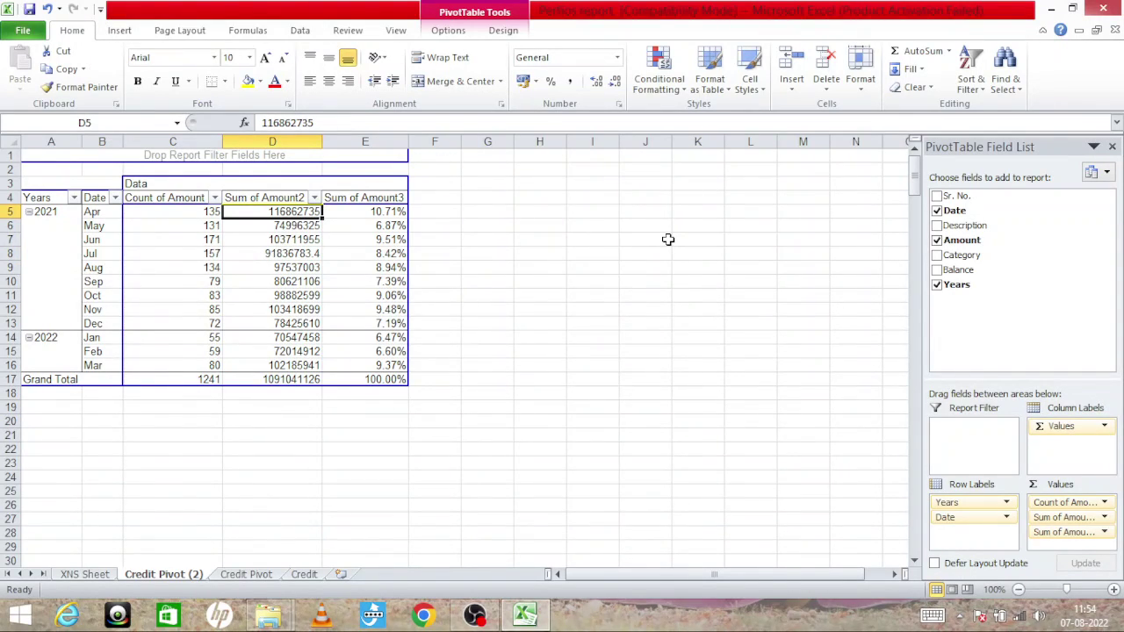
key("Down")
key("Down")
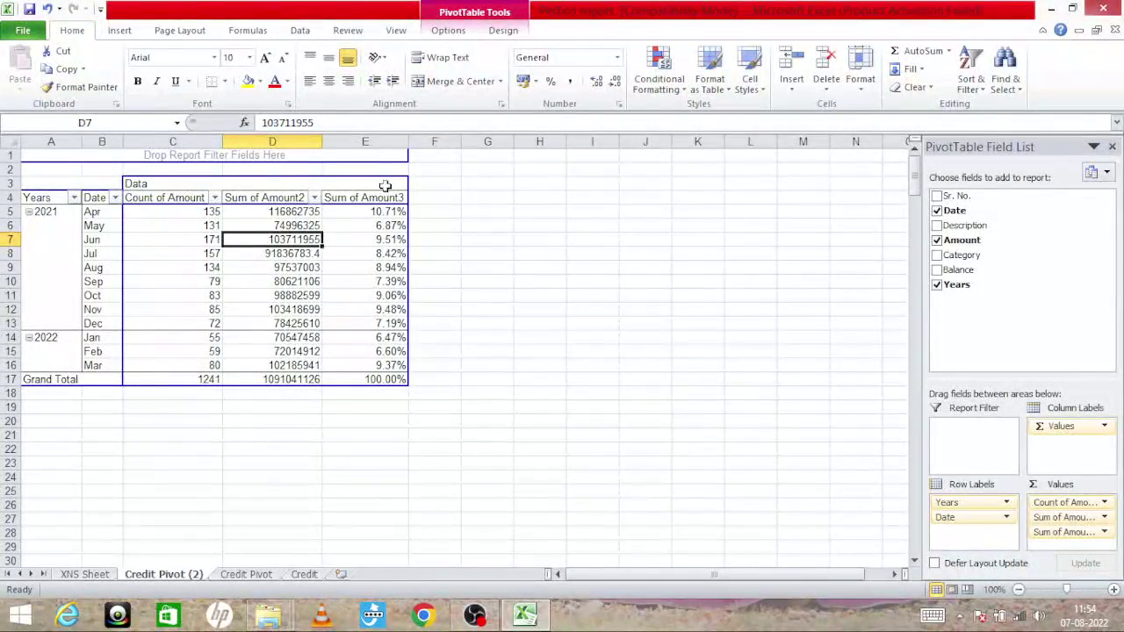
left_click(79, 183)
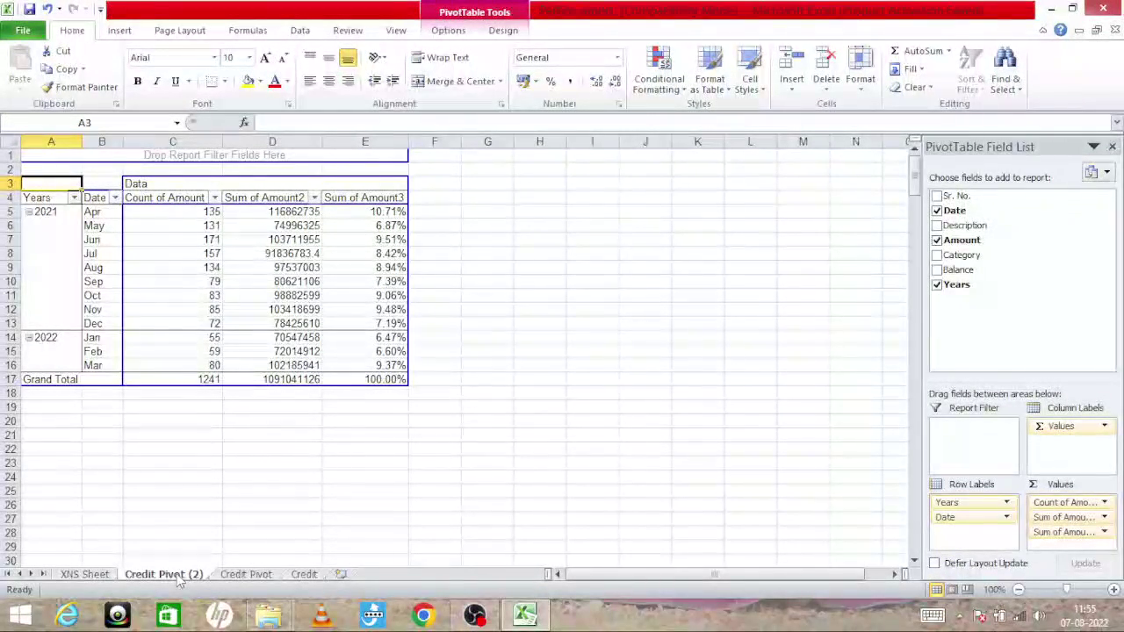
Duplicate the year-month pivot sheet as Credit Pivot (3), placed before Credit Pivot.
right_click(178, 581)
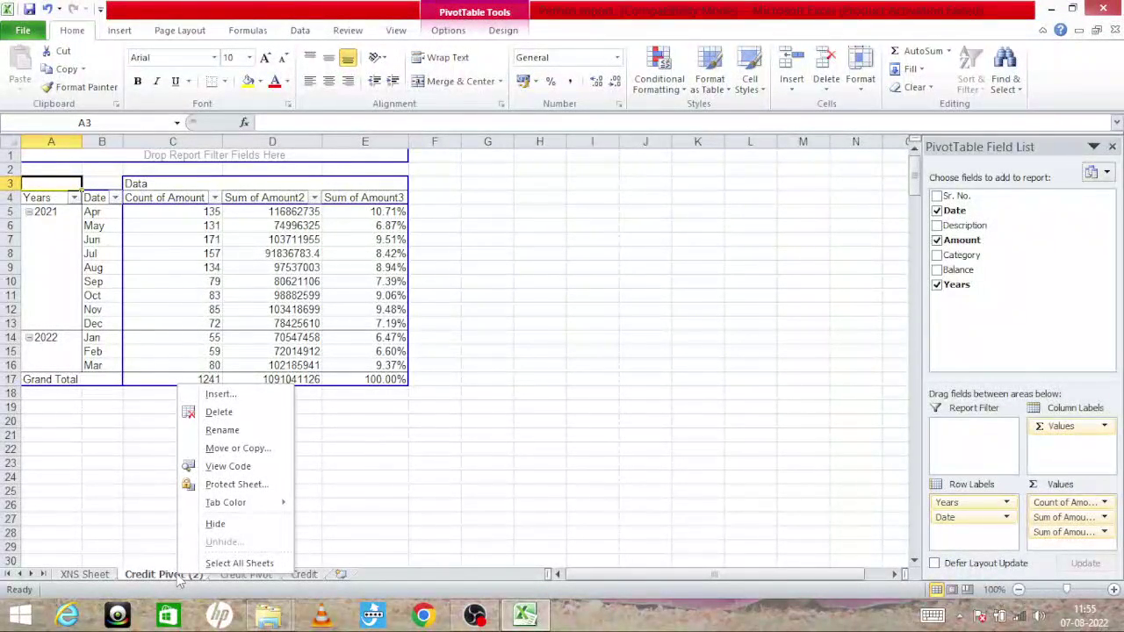
left_click(230, 566)
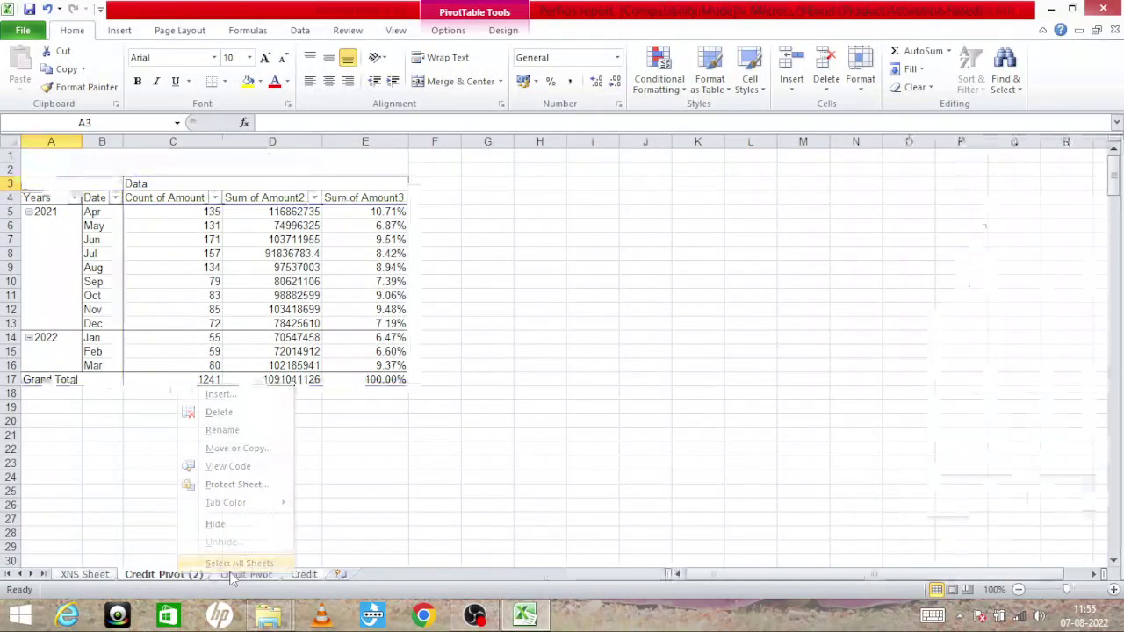
left_click(241, 577)
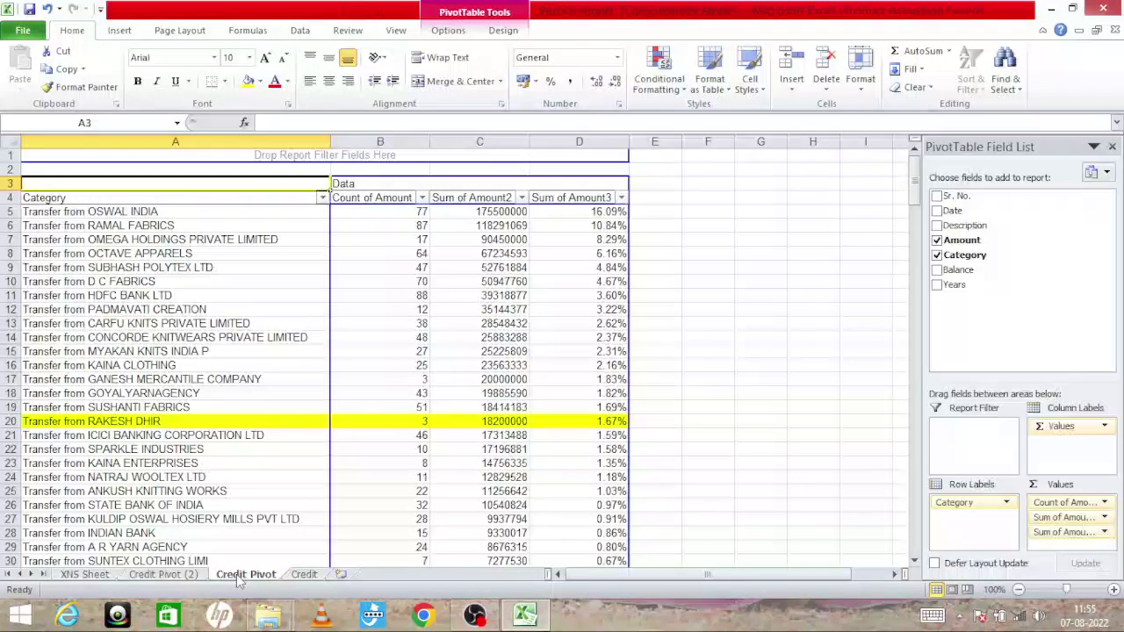
right_click(191, 579)
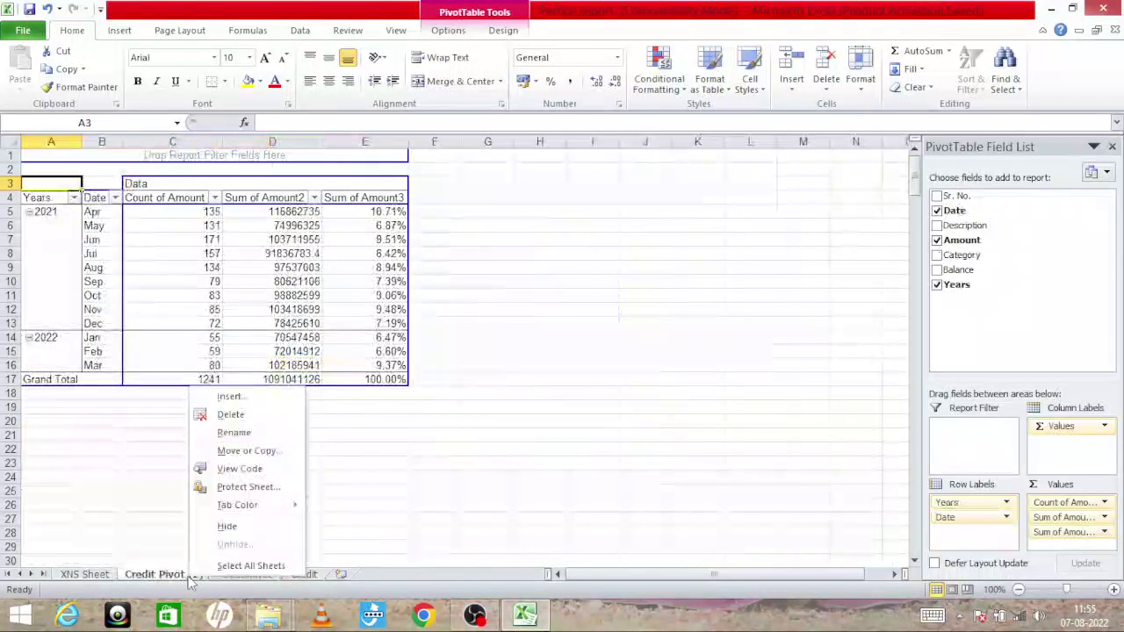
left_click(253, 452)
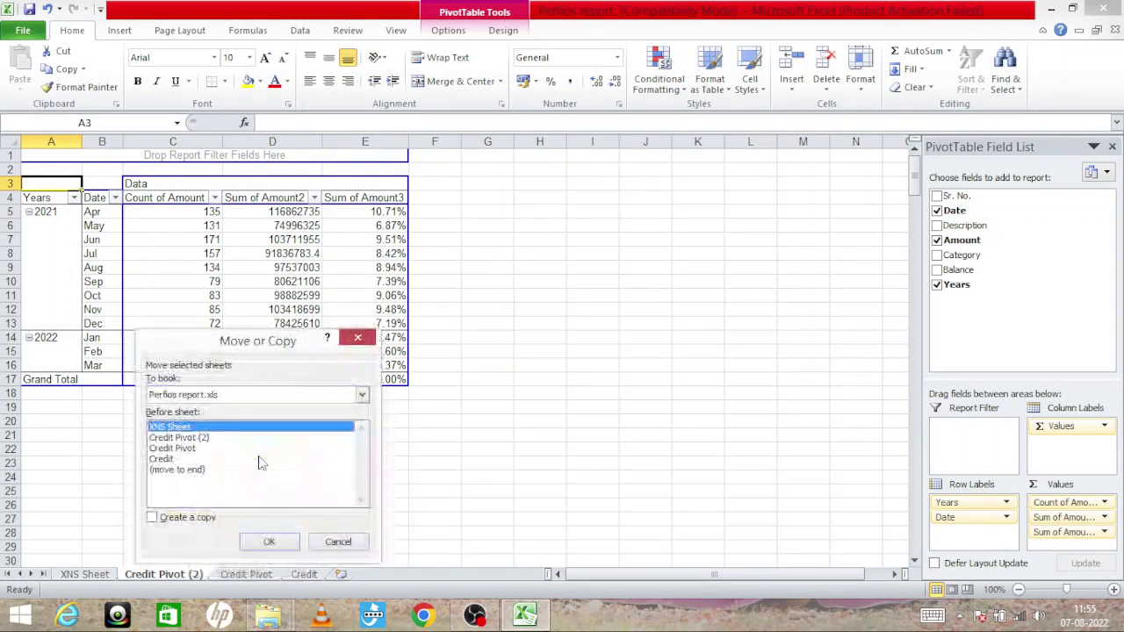
left_click(205, 449)
left_click(203, 438)
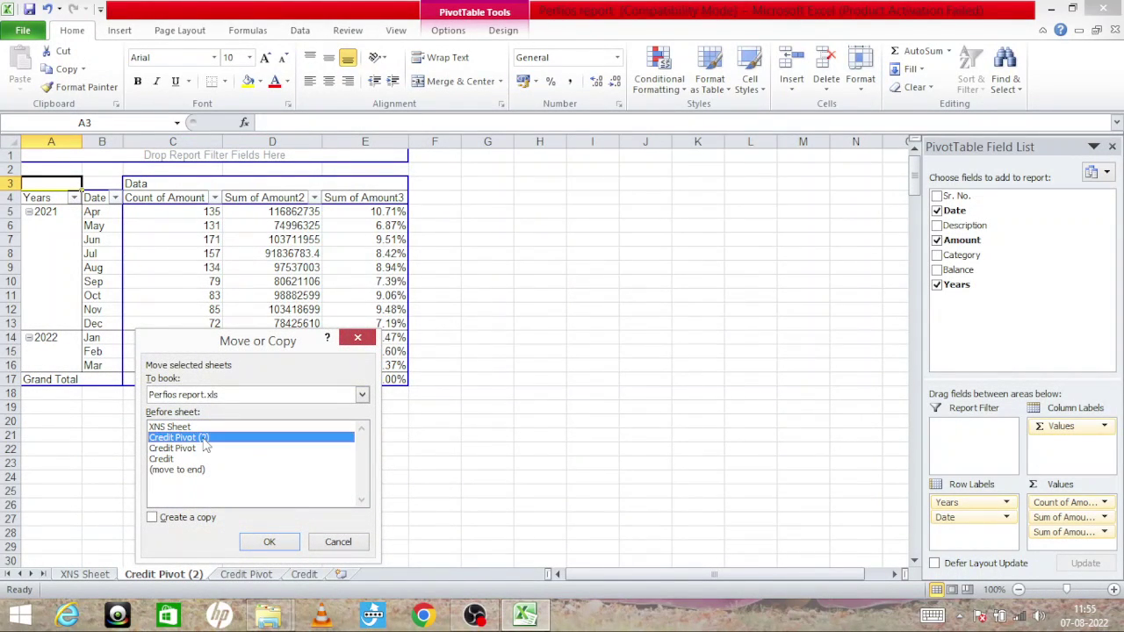
left_click(199, 449)
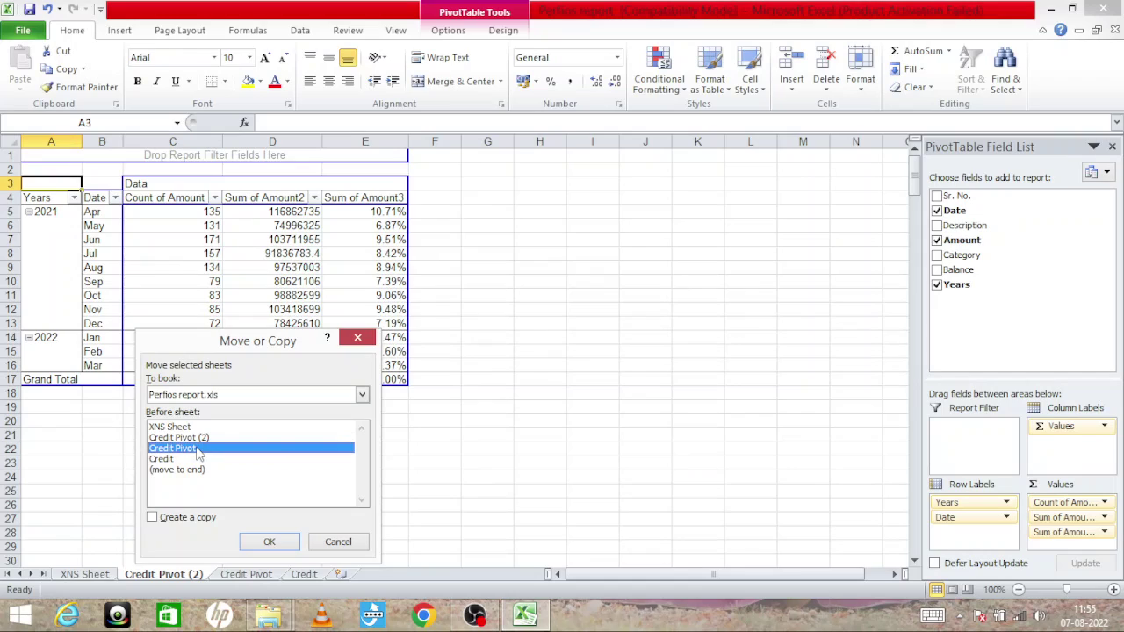
left_click(200, 519)
left_click(270, 542)
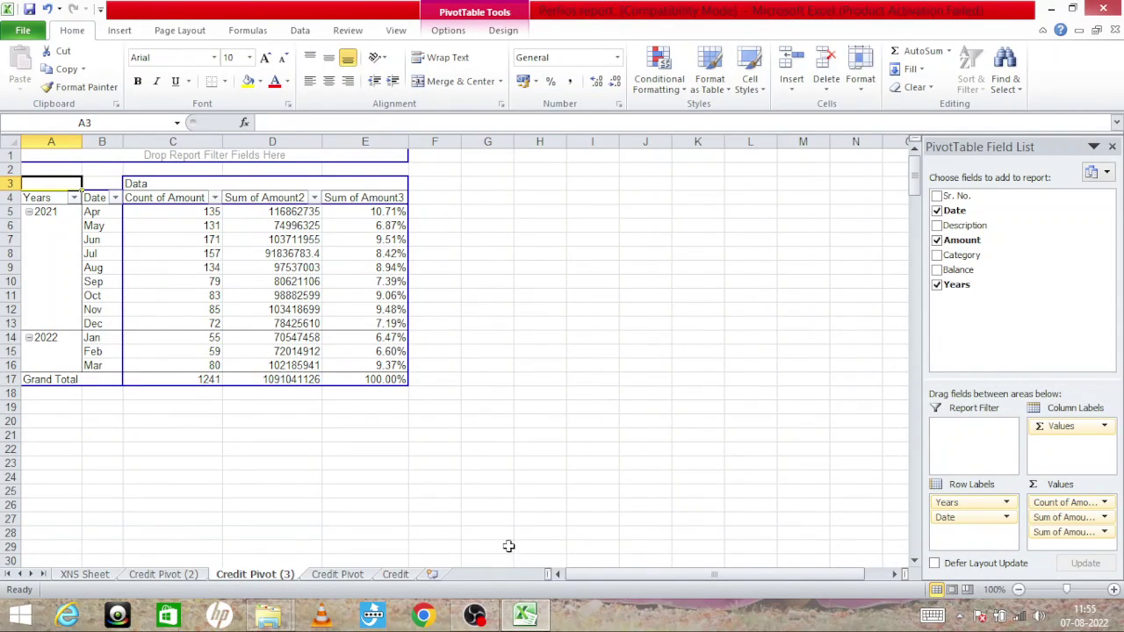
Remove Years, Date, Count of Amount, Sum of Amount2 and Sum of Amount3 from the pivot.
left_click(1007, 504)
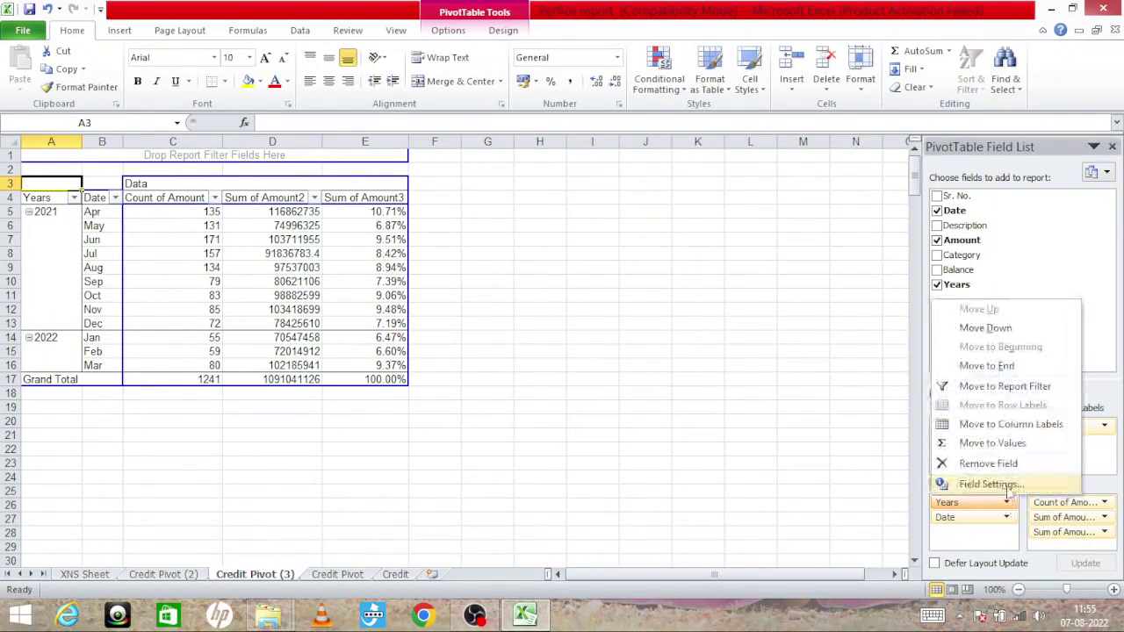
left_click(1001, 462)
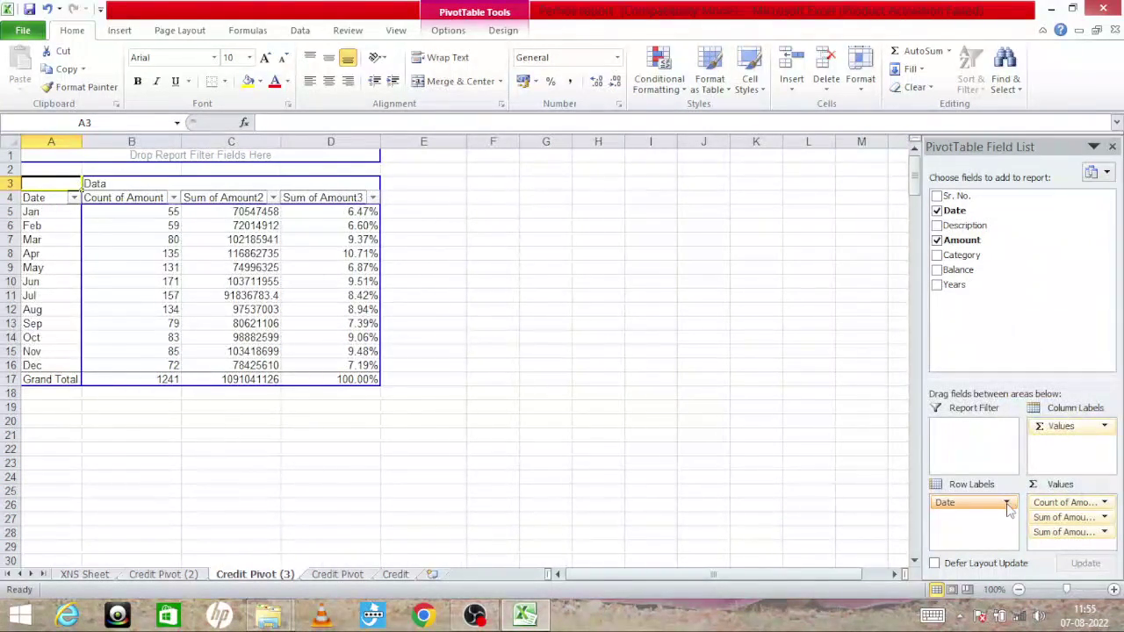
left_click(1007, 506)
left_click(1021, 464)
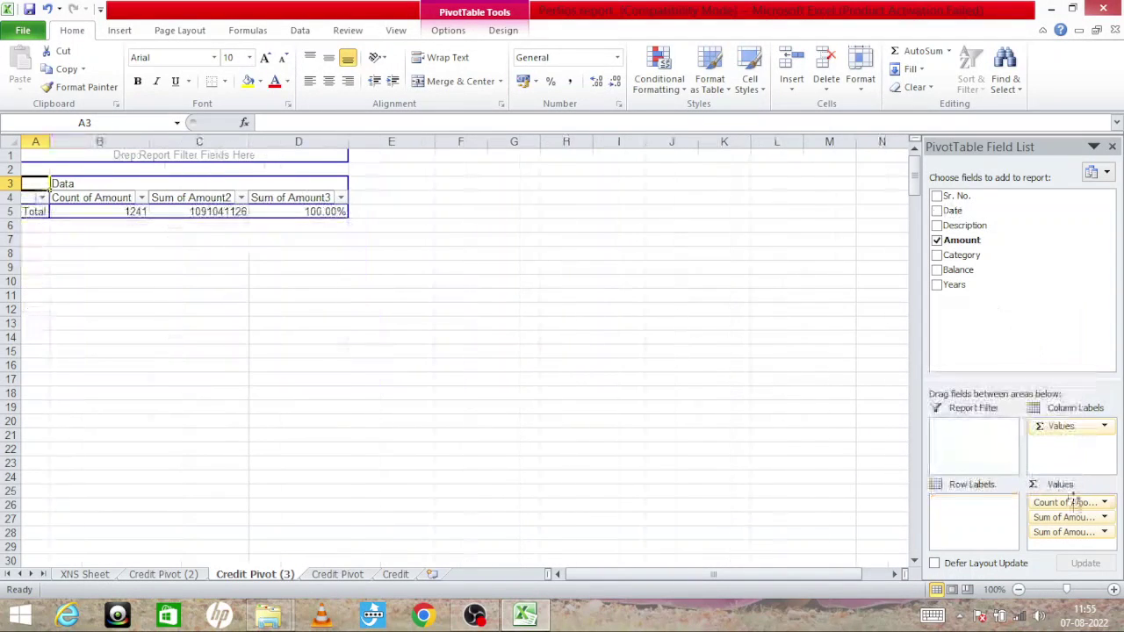
left_click(1104, 503)
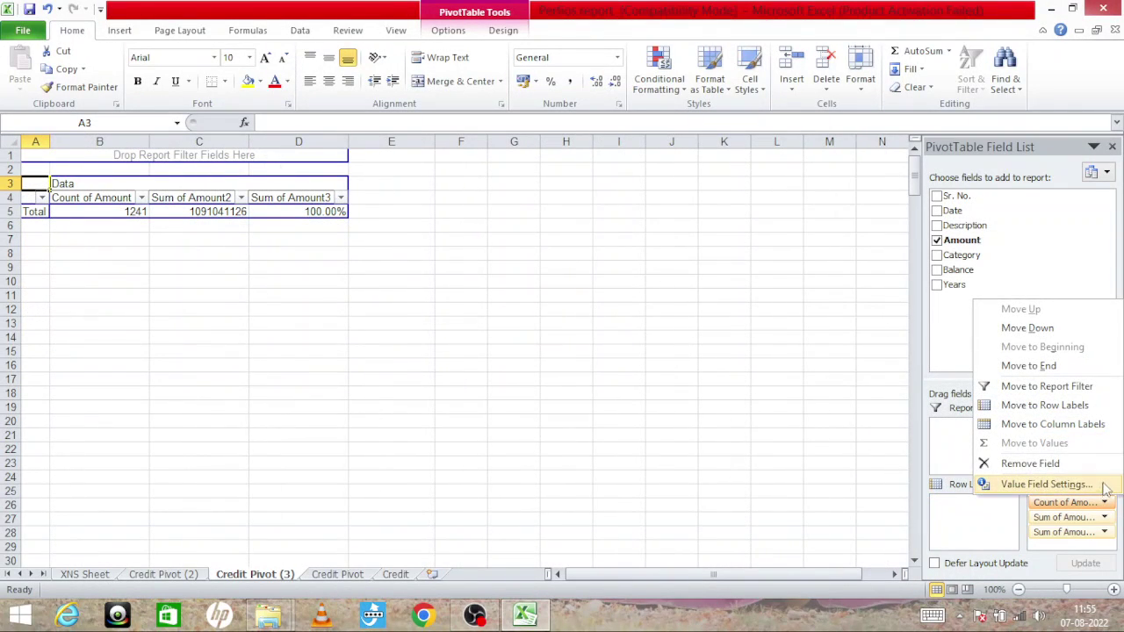
left_click(1103, 464)
left_click(1104, 503)
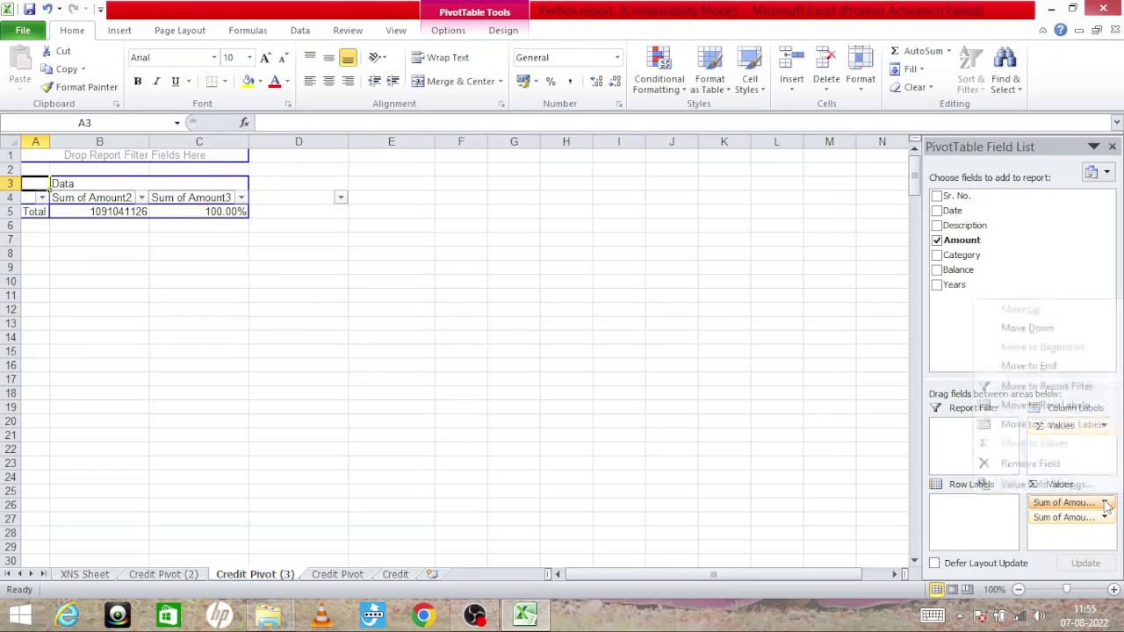
left_click(1105, 466)
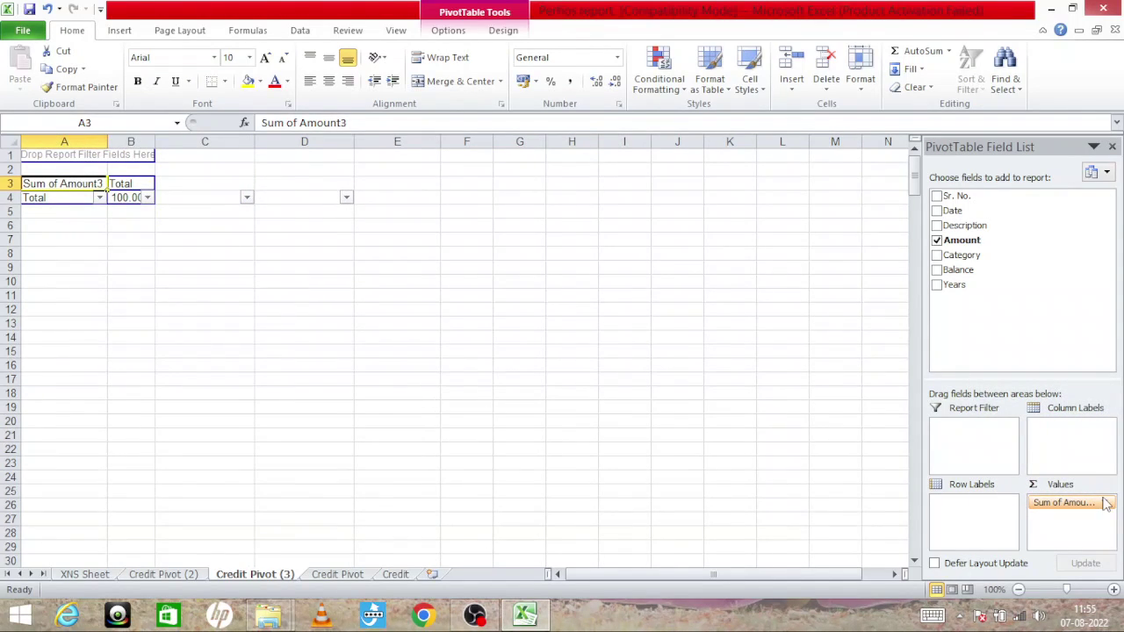
left_click(1106, 503)
left_click(1099, 465)
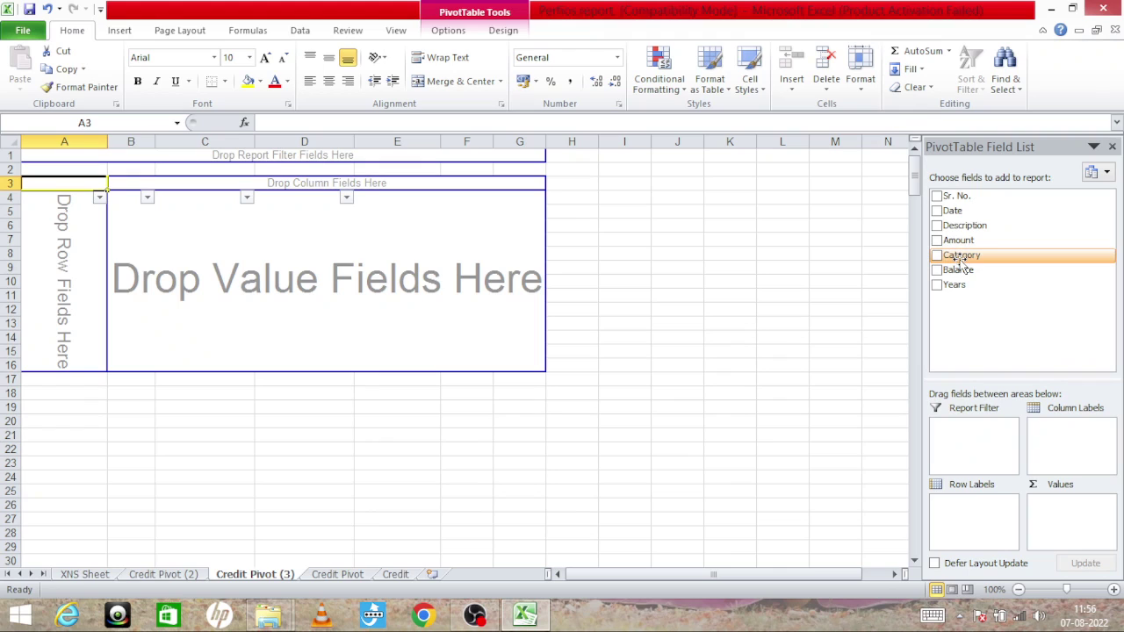
Lay out Category as rows, Sum of Amount as values and Date as columns, then check amounts.
left_click_drag(958, 257, 983, 516)
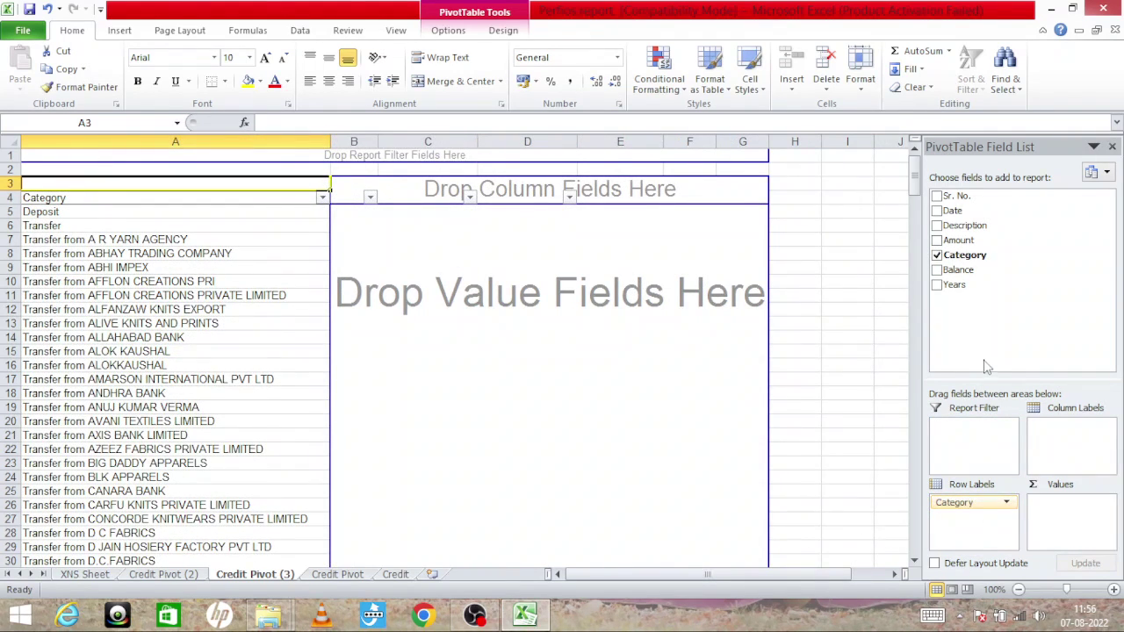
mouse_move(962, 239)
left_mouse_down()
mouse_move(995, 258)
mouse_move(1060, 514)
left_mouse_up()
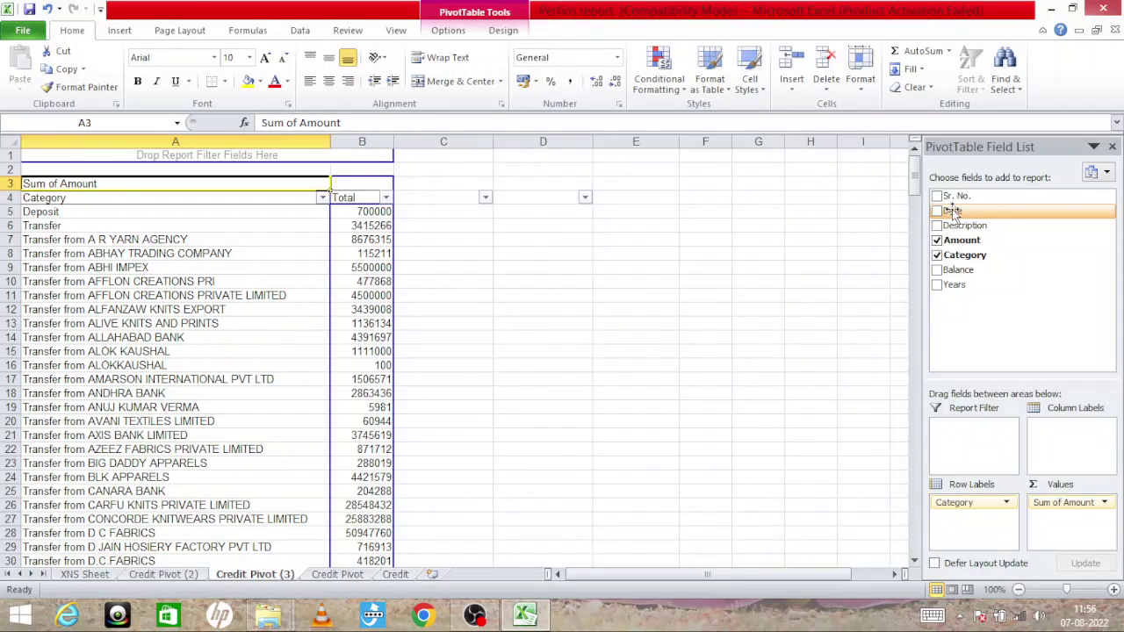
left_click_drag(952, 211, 1056, 430)
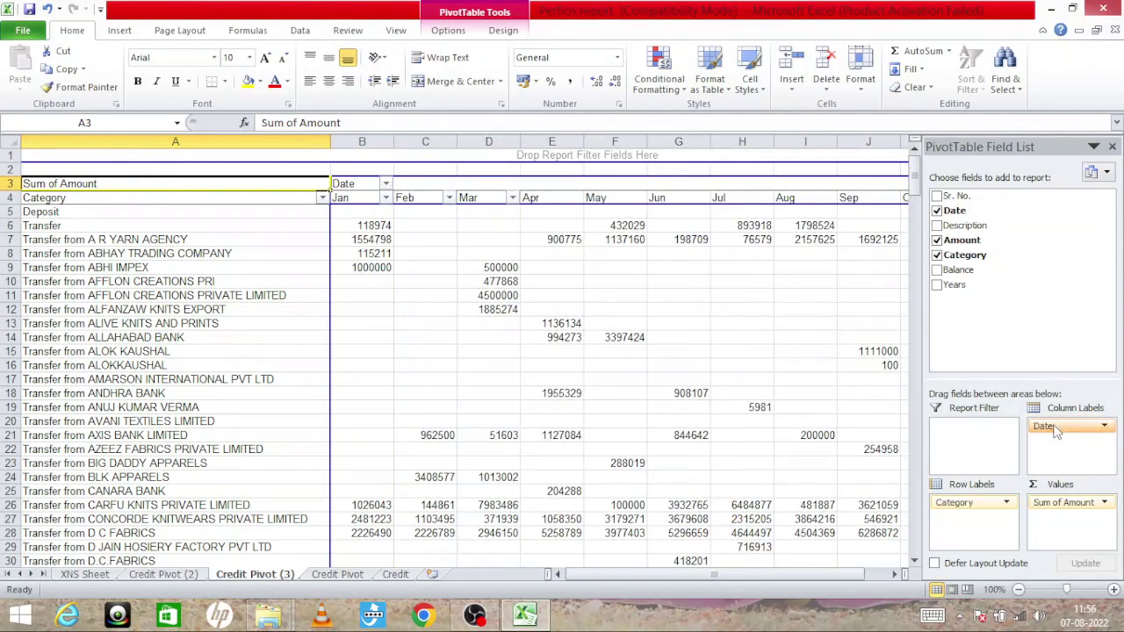
left_click(483, 294)
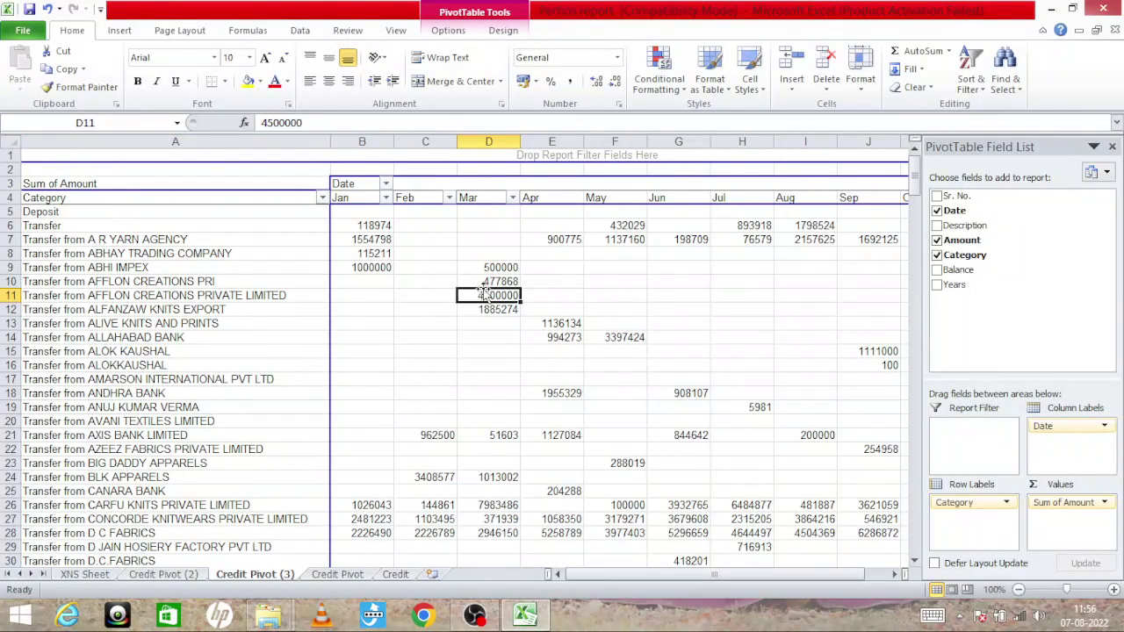
key("Down")
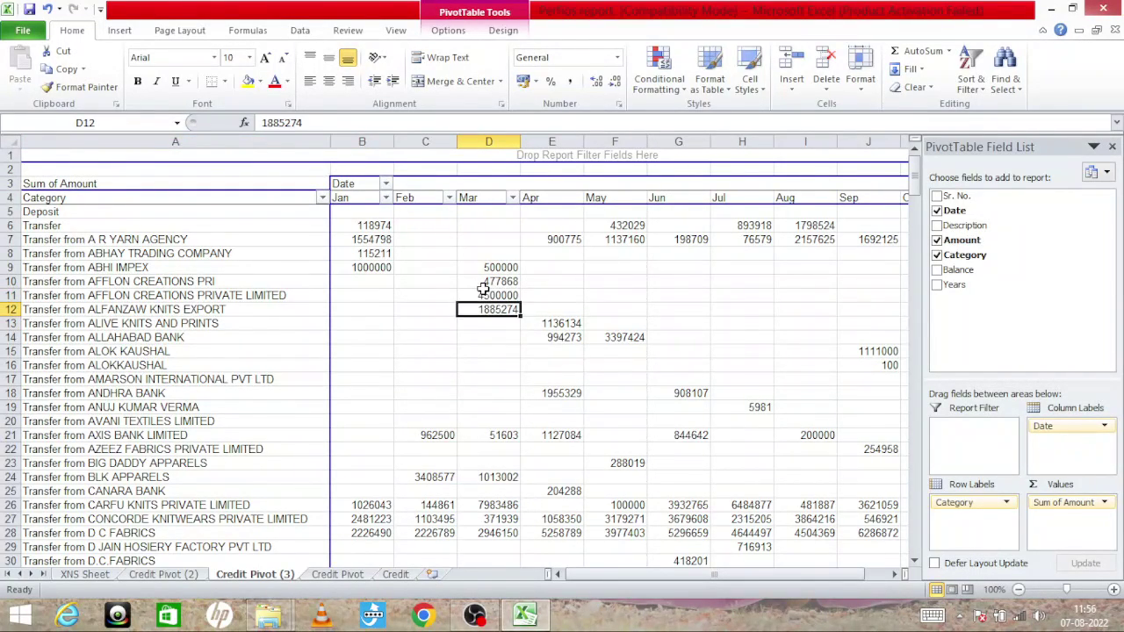
left_click(482, 283)
left_click(344, 186)
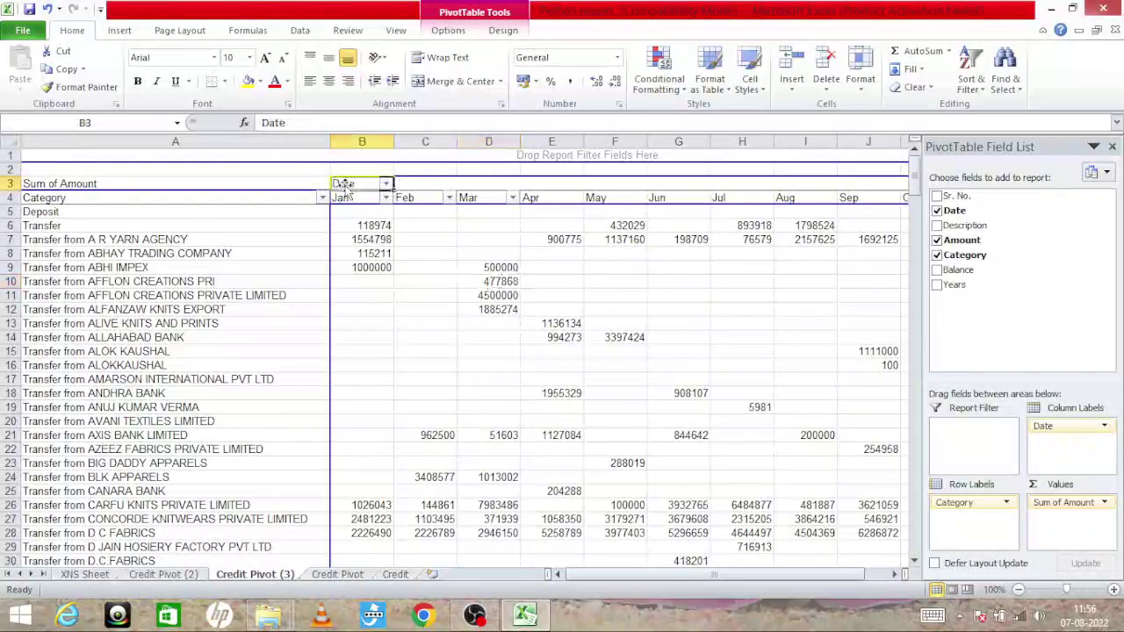
Group the Date column headings by Months and Years, starting from 2021 Apr.
right_click(344, 186)
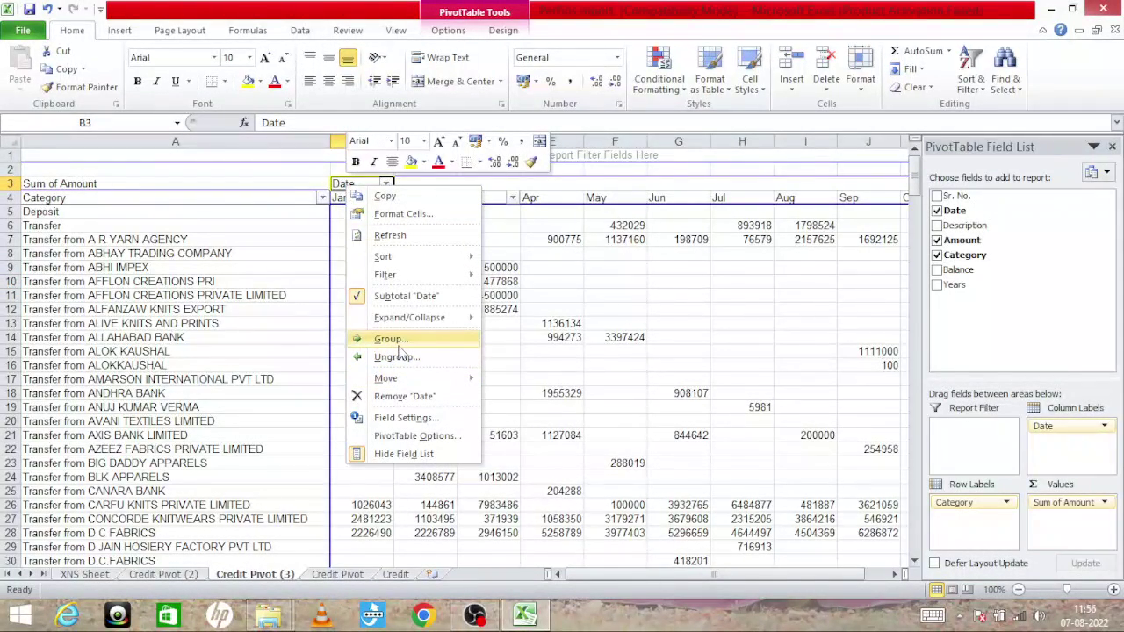
left_click(397, 345)
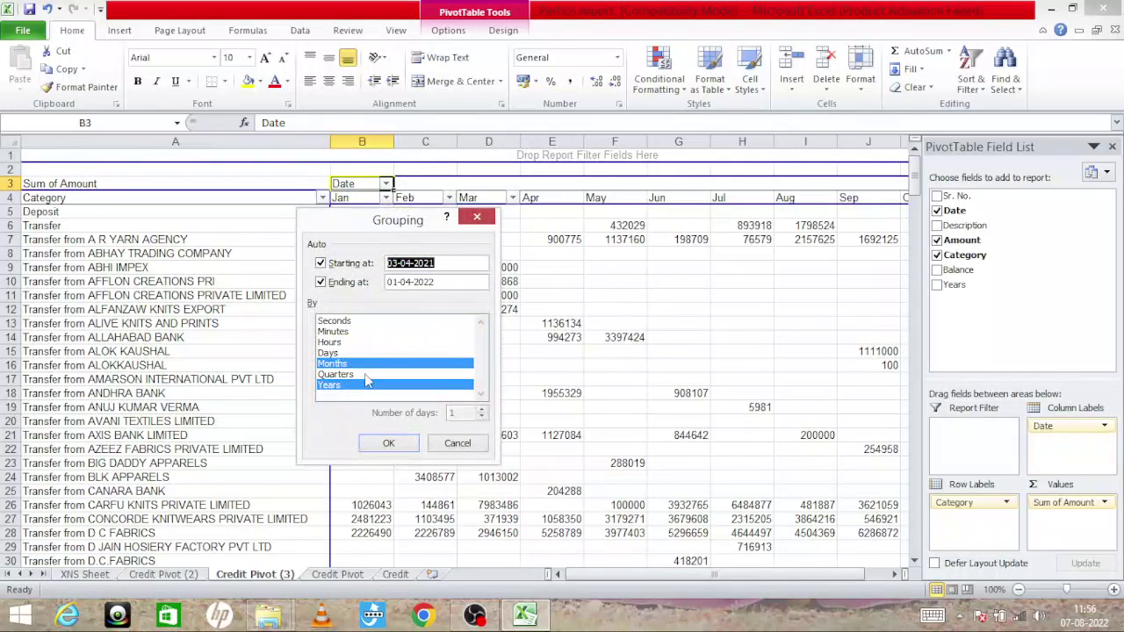
left_click(387, 444)
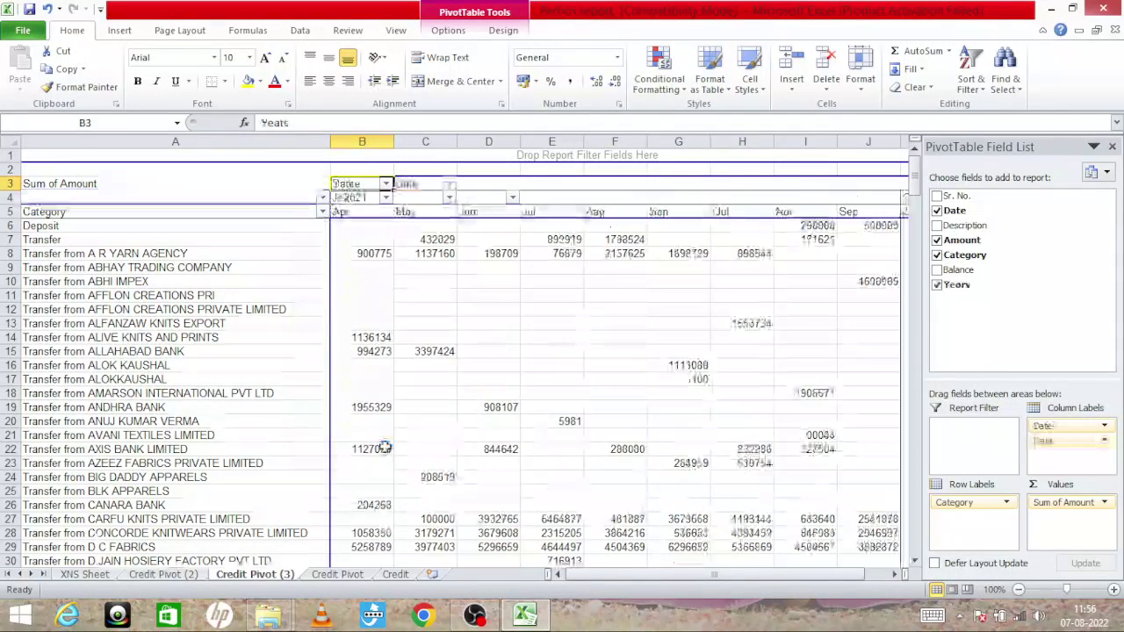
left_click(357, 223)
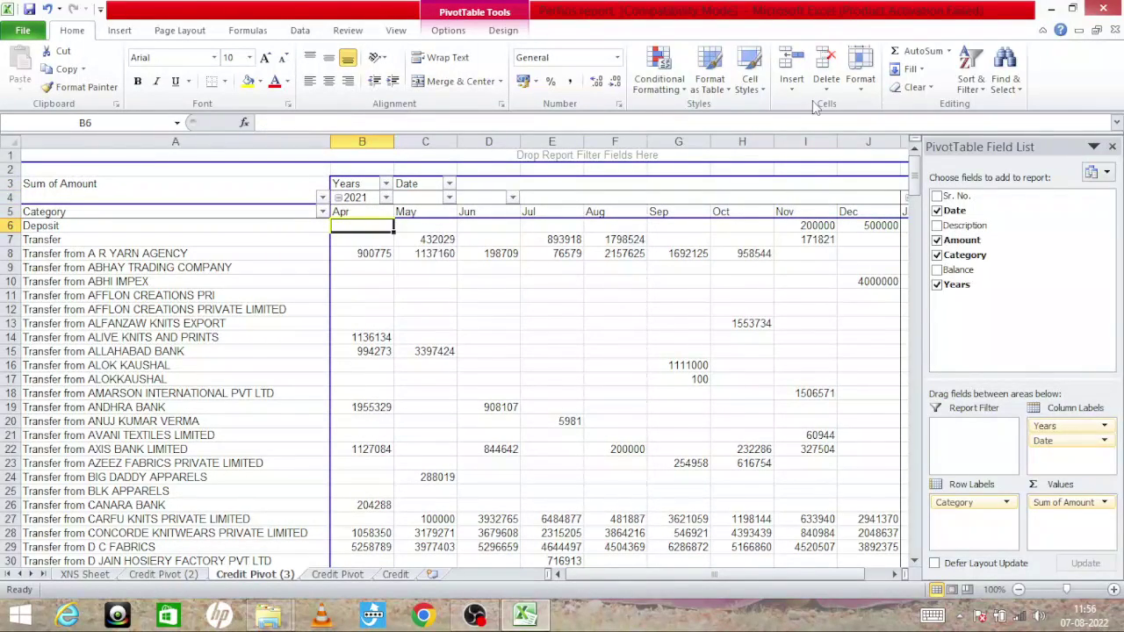
Hide the field list and read across A R YARN AGENCY's monthly amounts to its Grand Total.
left_click(1112, 147)
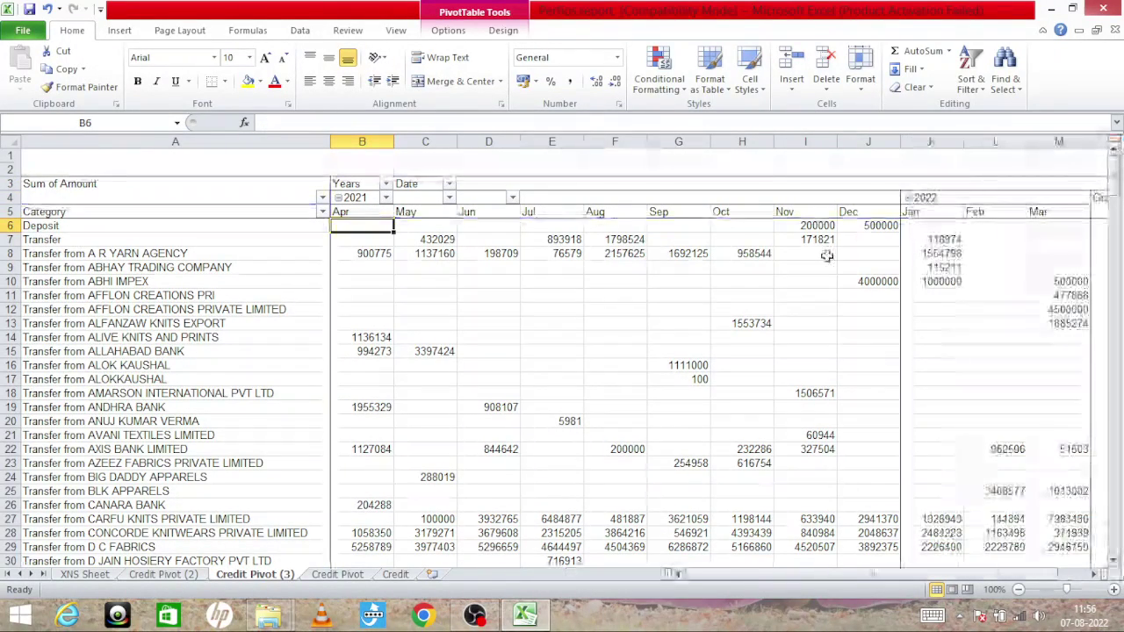
left_click(662, 299)
key("Up")
key("Up")
key("Up")
key("Up")
key("Left")
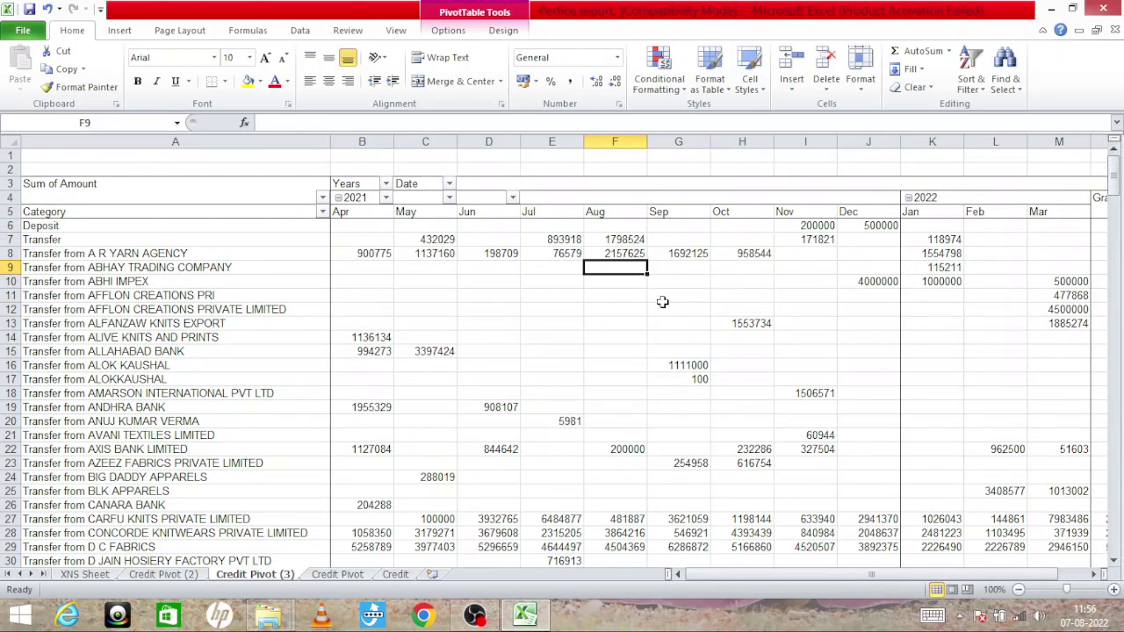
key("Left")
key("Left")
key("Left")
key("Left")
key("Left")
key("Down")
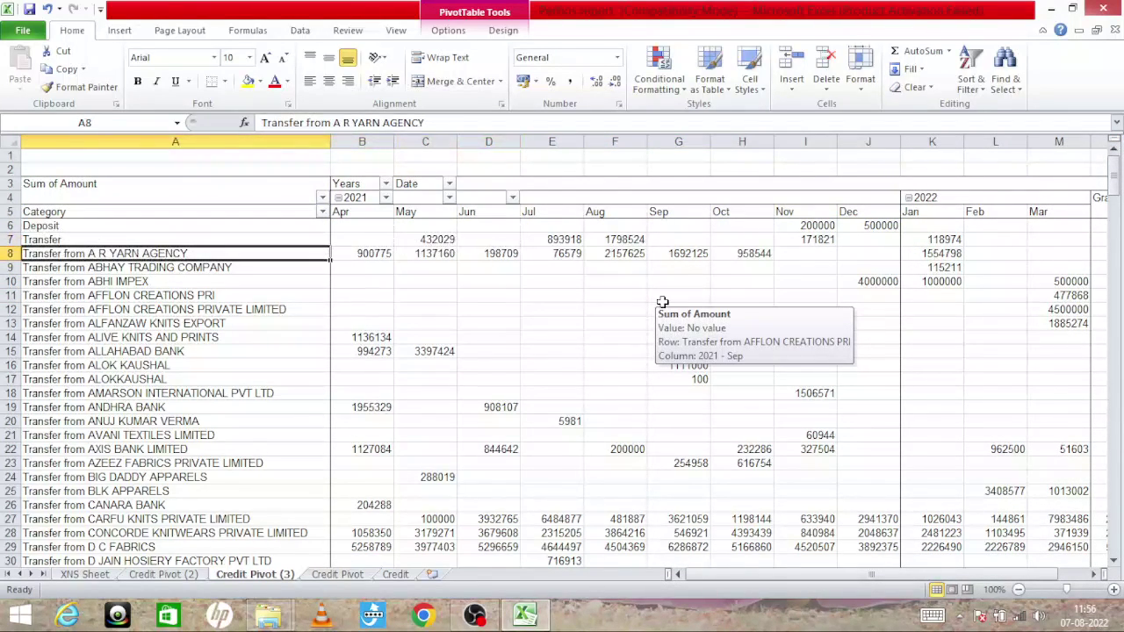
key("Right")
key("Right")
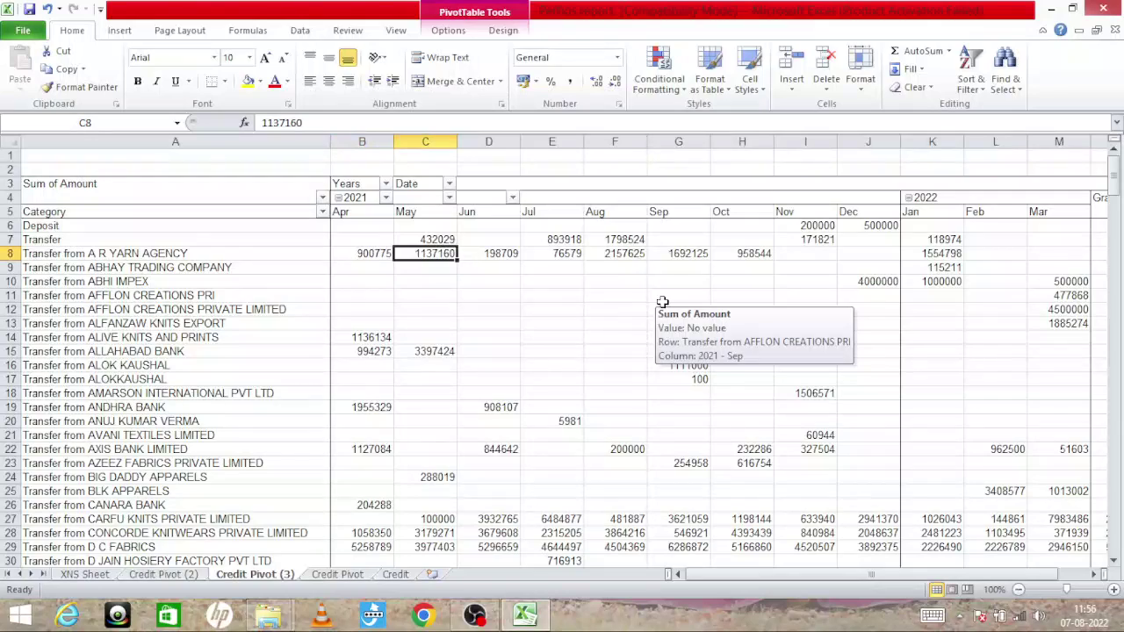
key("Right")
key("Right")
key("Right")
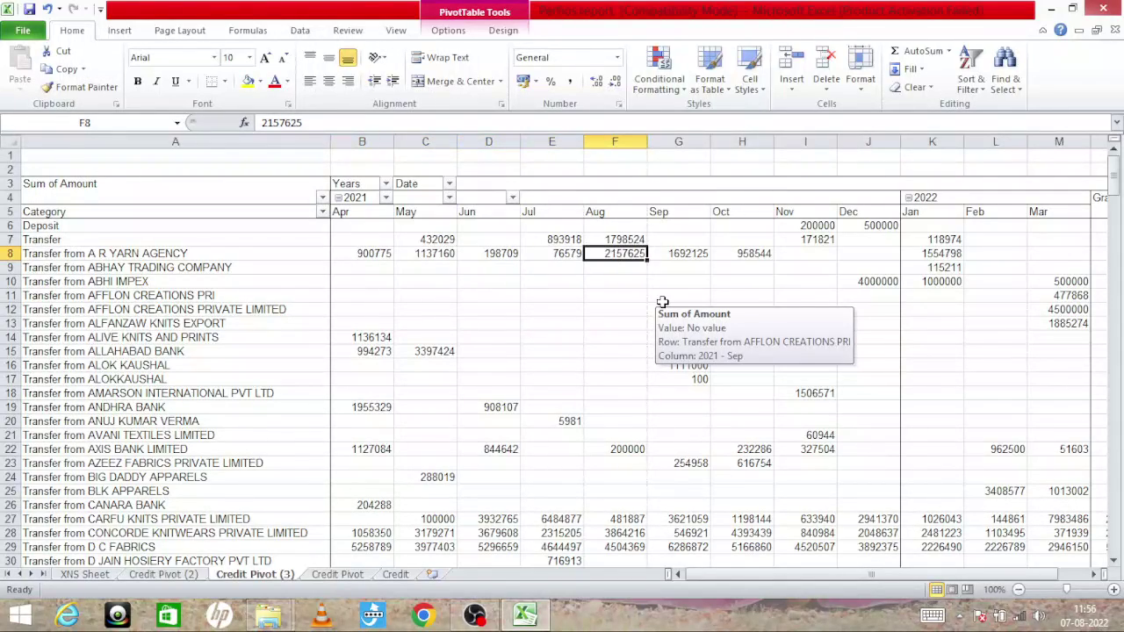
key("Right")
key("Right")
key("Right")
key("Right")
key("Right")
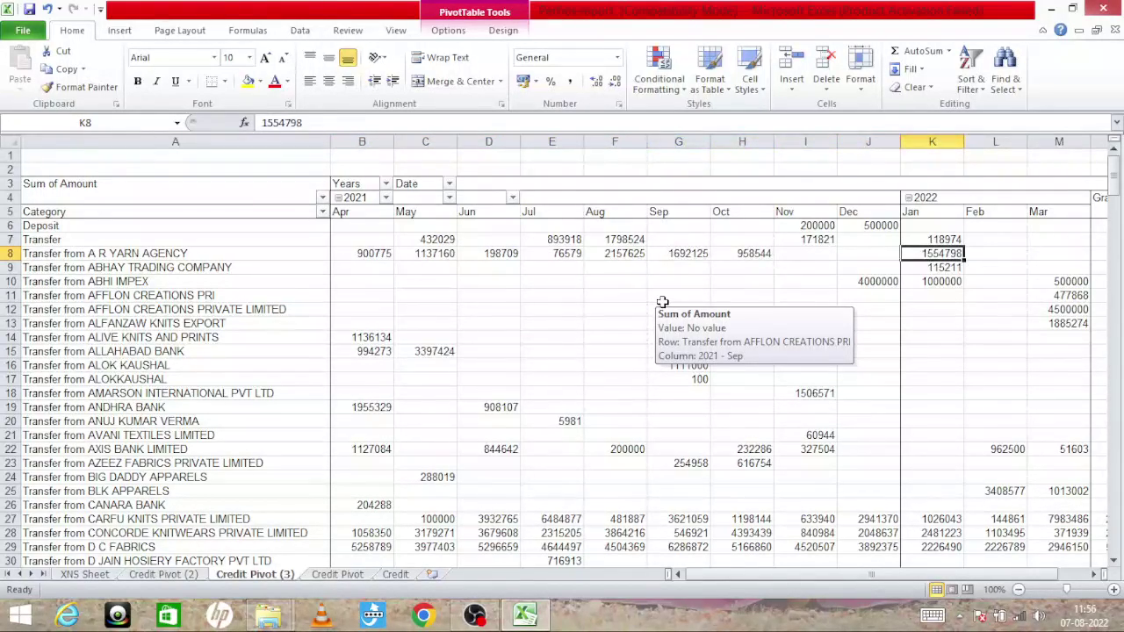
key("Right")
key("Right")
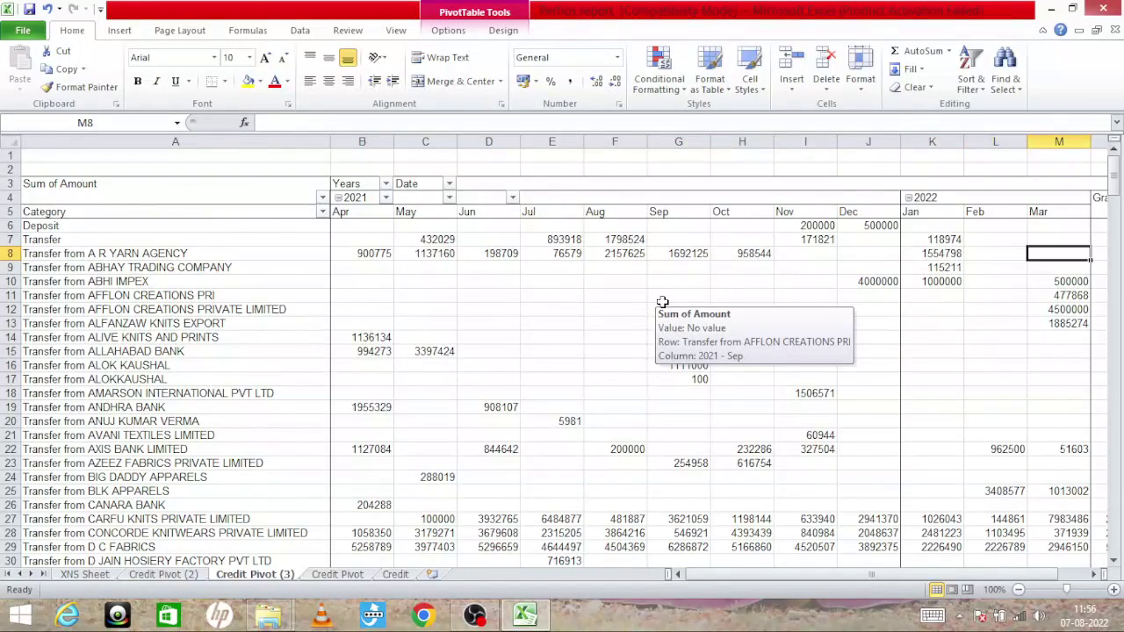
key("Right")
key("Left")
key("Left")
key("Right")
key("Right")
key("Left")
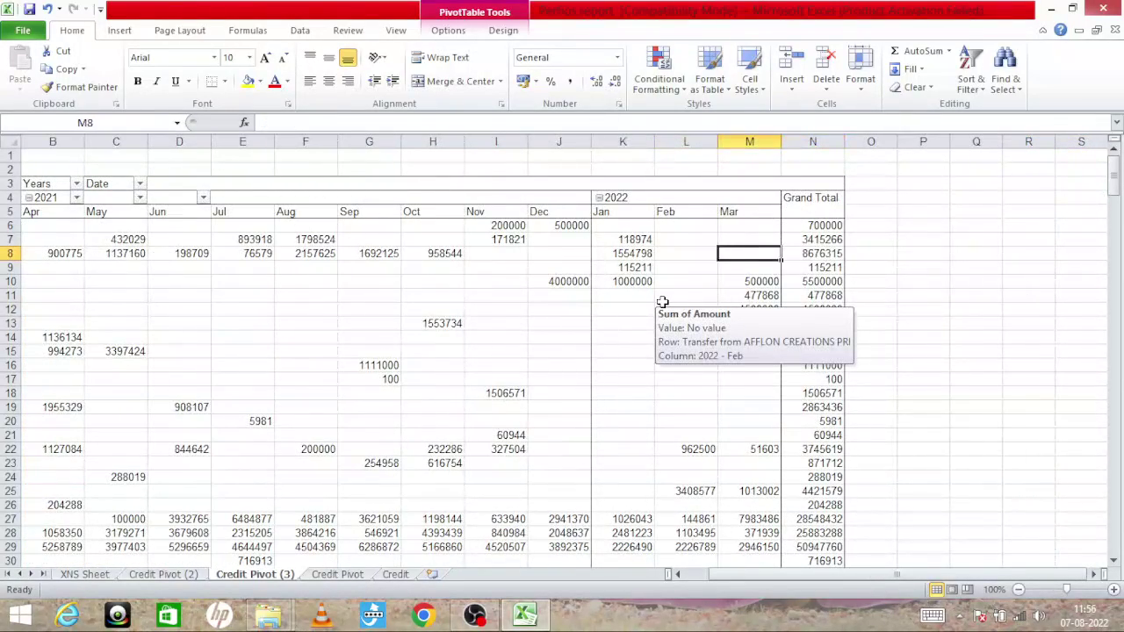
key("Left")
key("Left")
key("Left")
key("Left")
key("Left")
key("Left")
Step down the category list, reading ICICI BANKING CORPORATION LTD's amounts, toward MEGHASHU KNIT FAB.
key("Down")
key("Down")
key("Down")
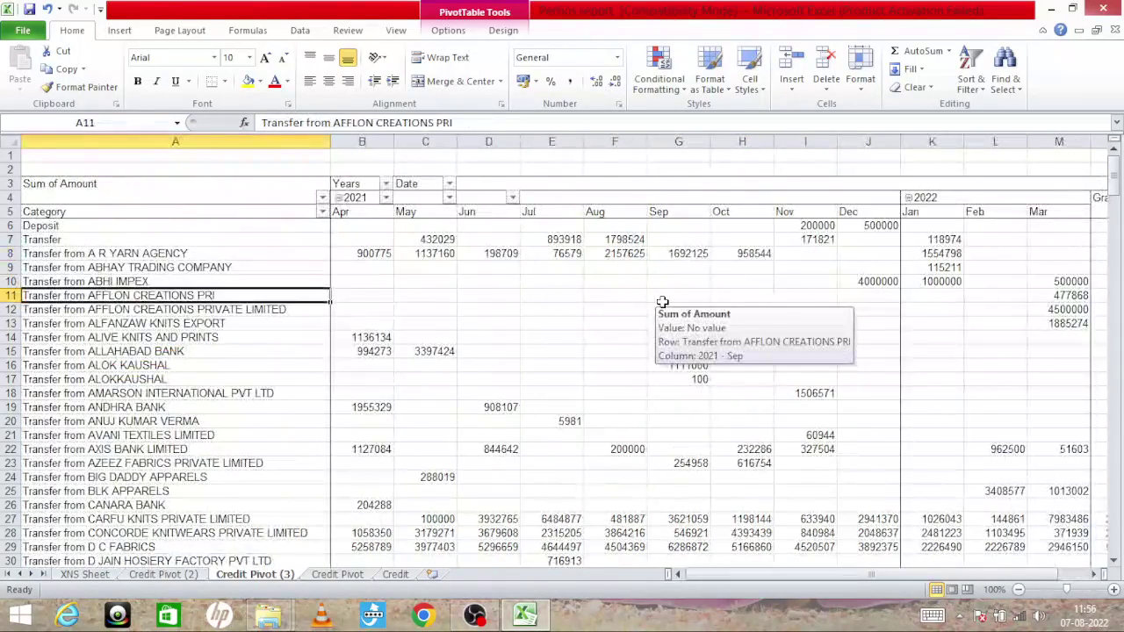
key("Down")
key("Down")
key("Down")
key("Down")
key("Down")
key("Down")
key("Down")
key("Down")
key("Down")
key("Down")
key("Down")
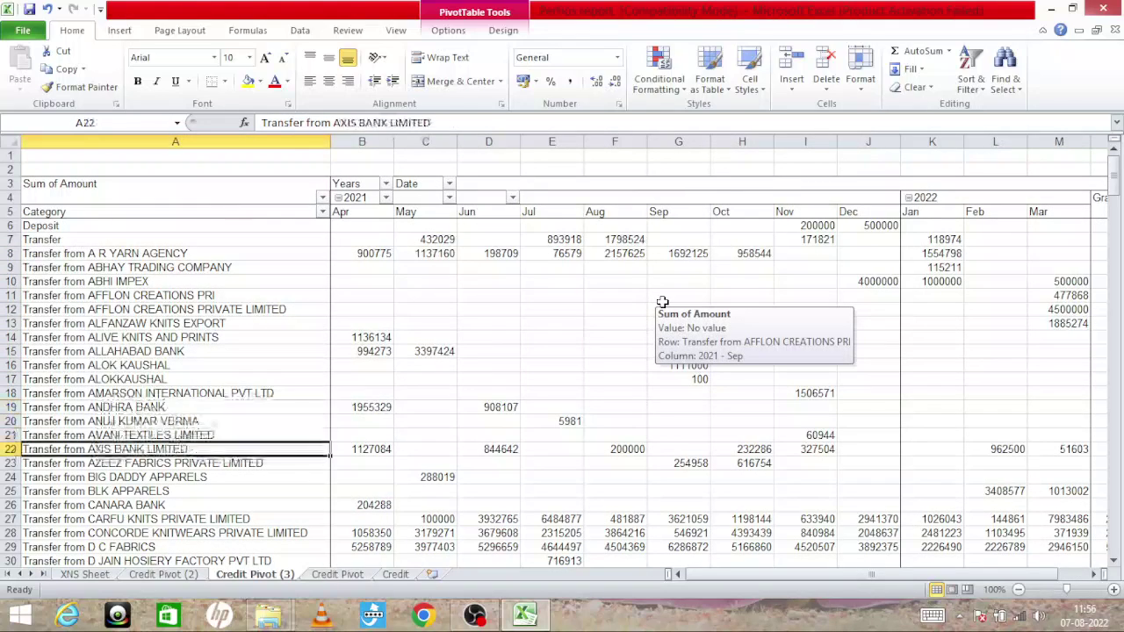
key("Down")
key("Down")
key("Down")
key("Down")
key("Up")
key("Up")
key("Up")
key("Up")
key("Up")
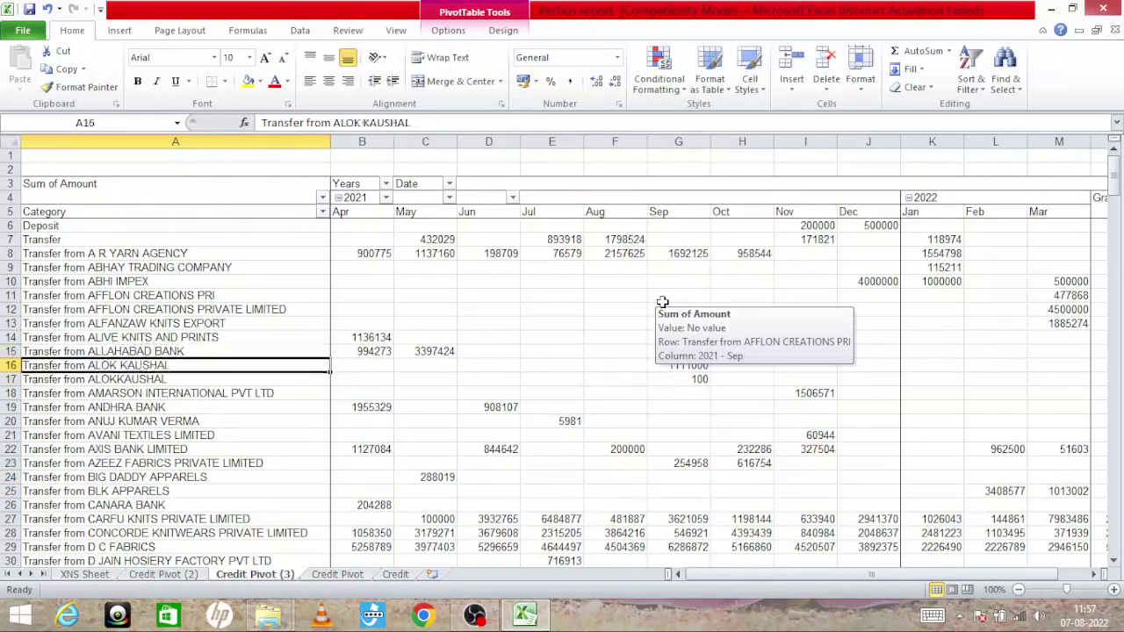
key("Down")
key("Down")
key("Down")
key("Down")
key("Down")
key("Down")
key("Down")
key("Down")
key("Down")
key("Down")
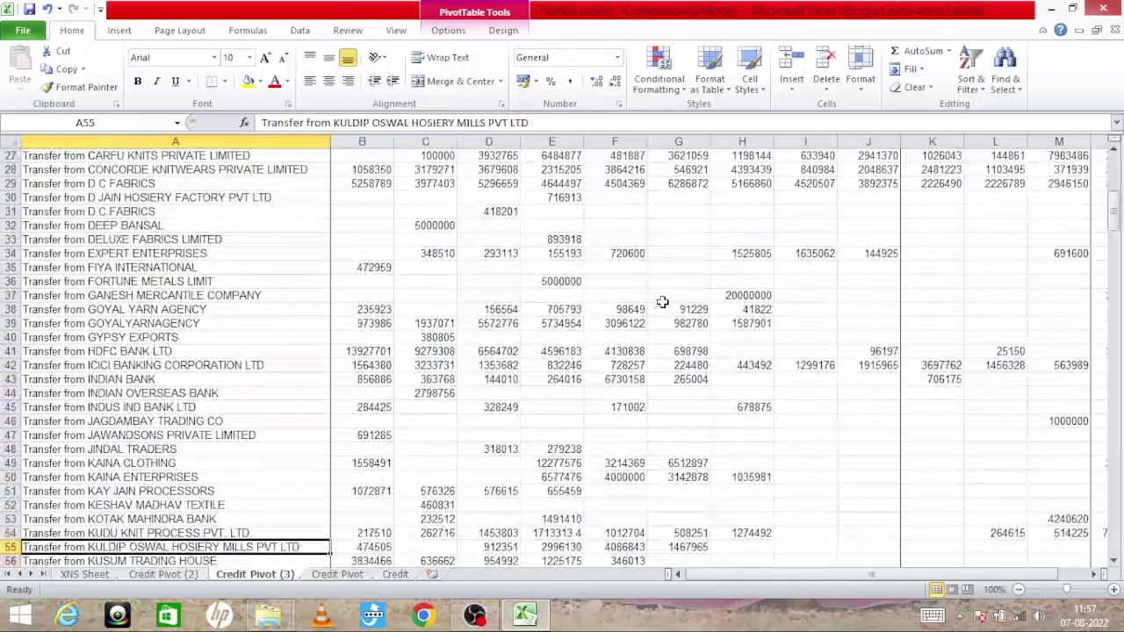
key("Up")
key("Up")
key("Up")
key("Up")
key("Up")
key("Up")
key("Up")
key("Right")
key("Right")
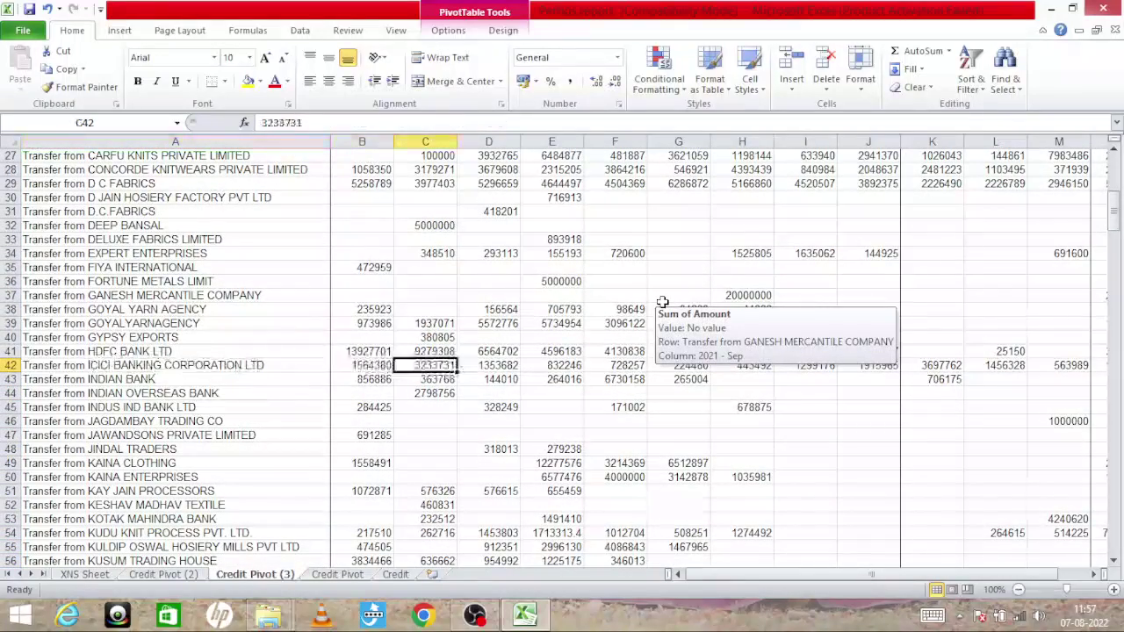
key("Right")
key("Right")
key("Right")
key("Right")
key("Right")
key("Right")
key("Right")
key("Right")
key("Right")
key("Right")
key("Right")
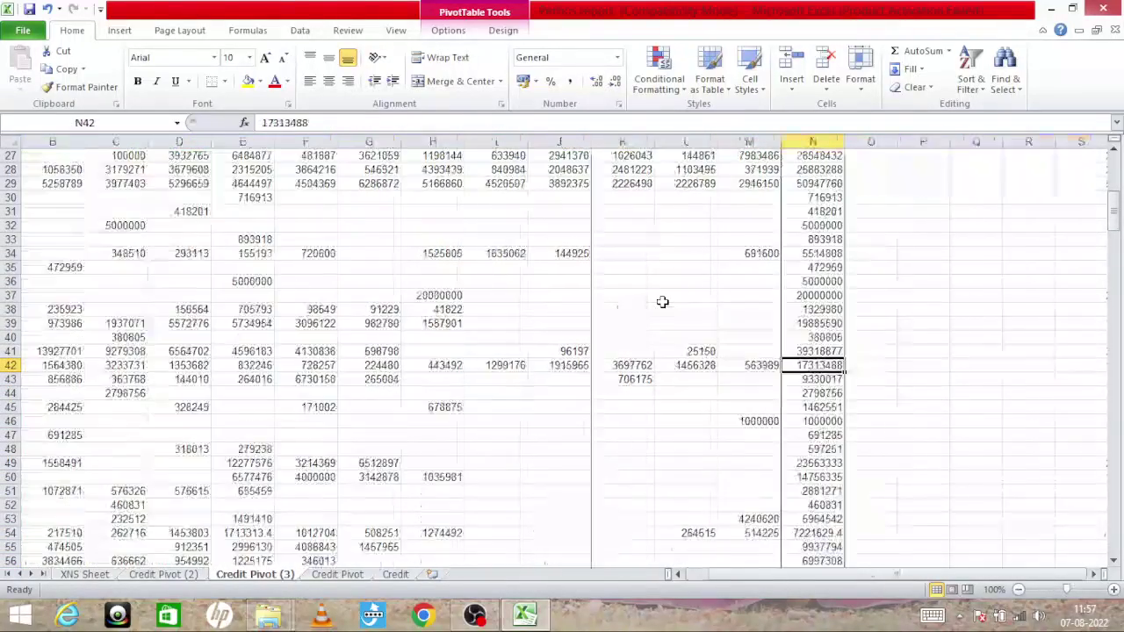
key("Left")
key("Left")
key("Home")
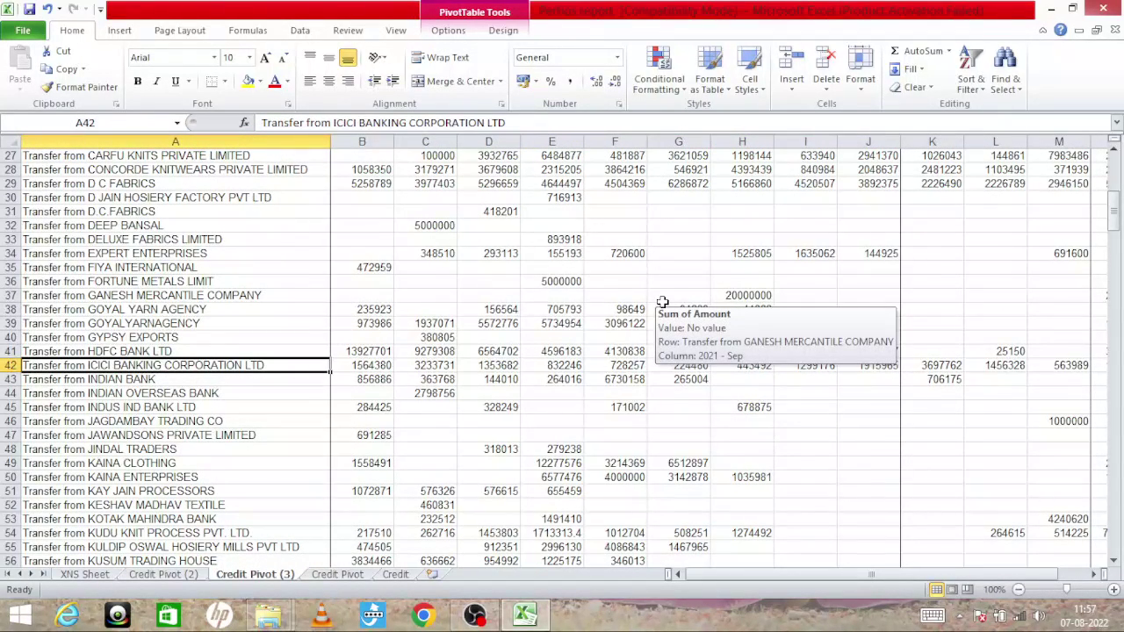
key("Down")
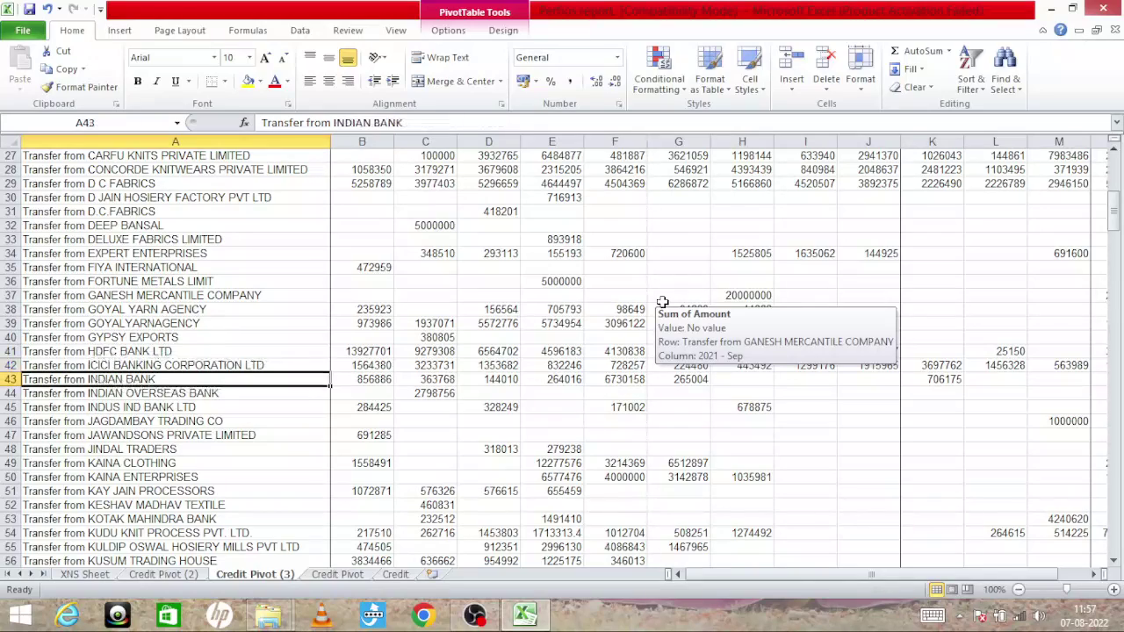
key("Down")
key("Down")
key("Down")
key("Down")
key("Down")
key("Down")
key("Down")
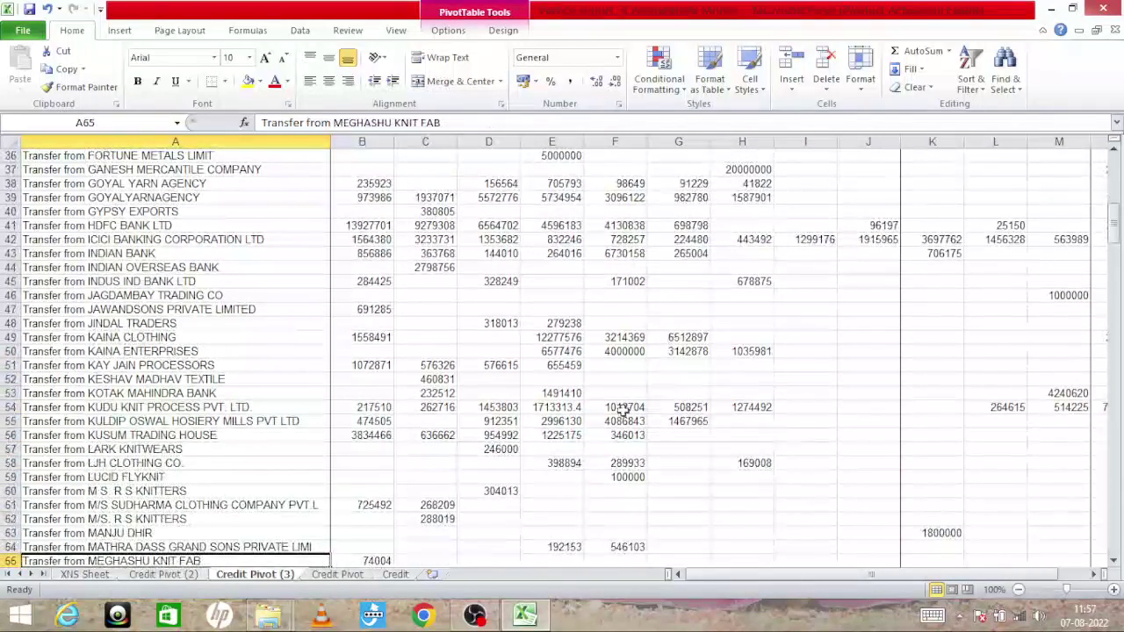
Check RAMAL FABRICS' 10.84% share on Credit Pivot, then review Credit Pivot (3)'s June–April amounts.
left_click(352, 577)
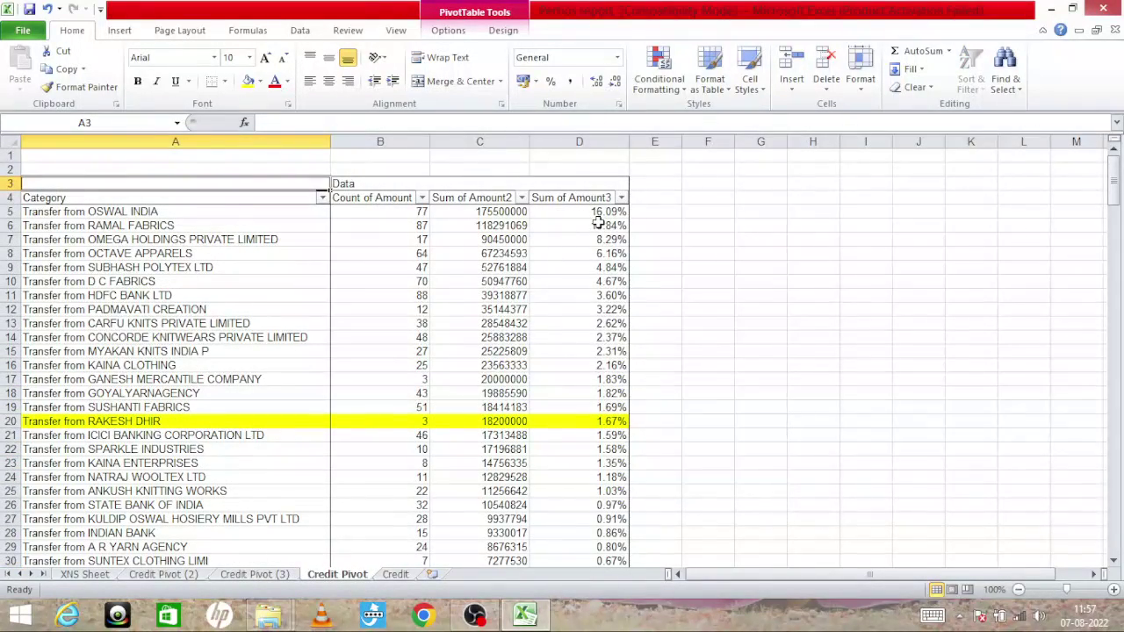
left_click(597, 225)
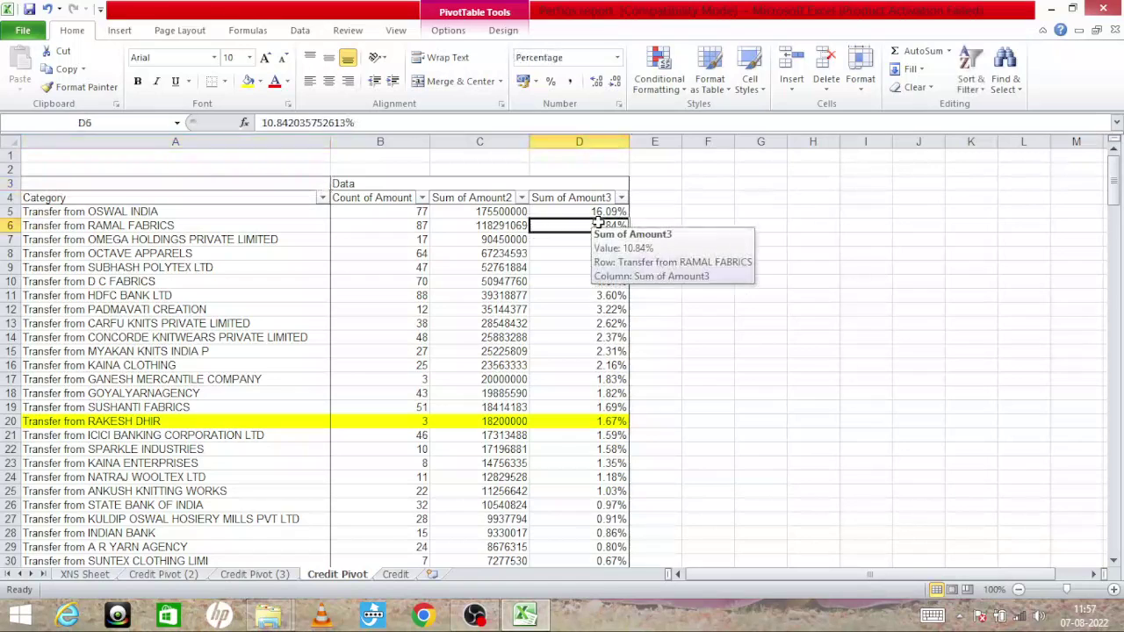
left_click(254, 575)
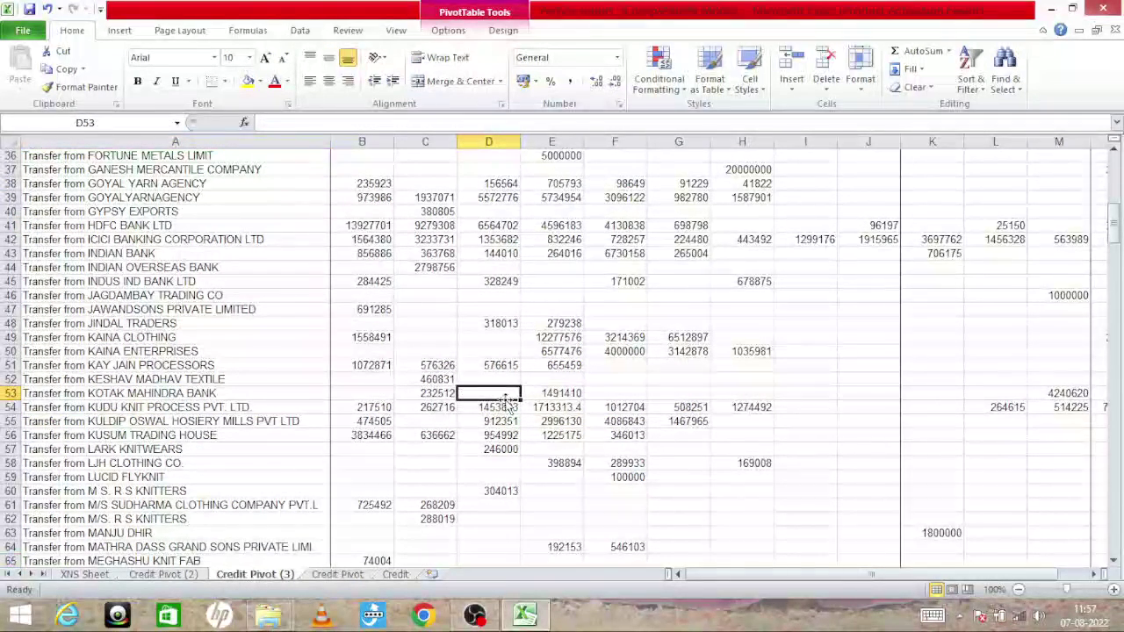
key("Up")
key("Up")
key("Up")
key("Up")
key("Up")
key("Up")
key("Down")
key("Down")
key("Down")
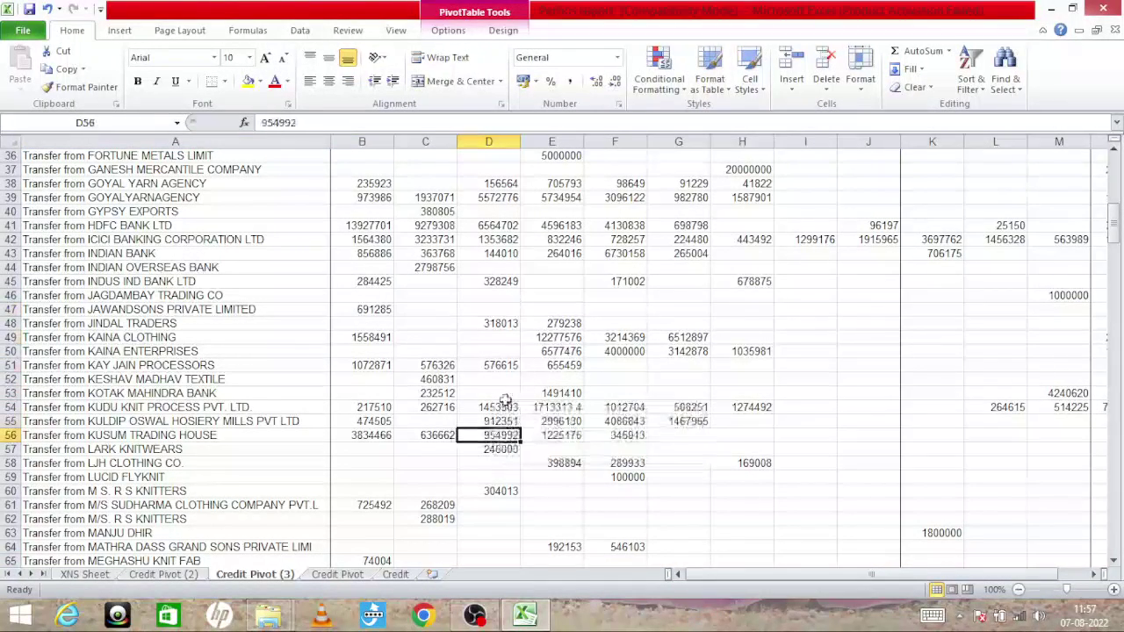
key("Down")
key("Right")
key("Right")
key("Right")
key("Right")
key("Right")
key("Right")
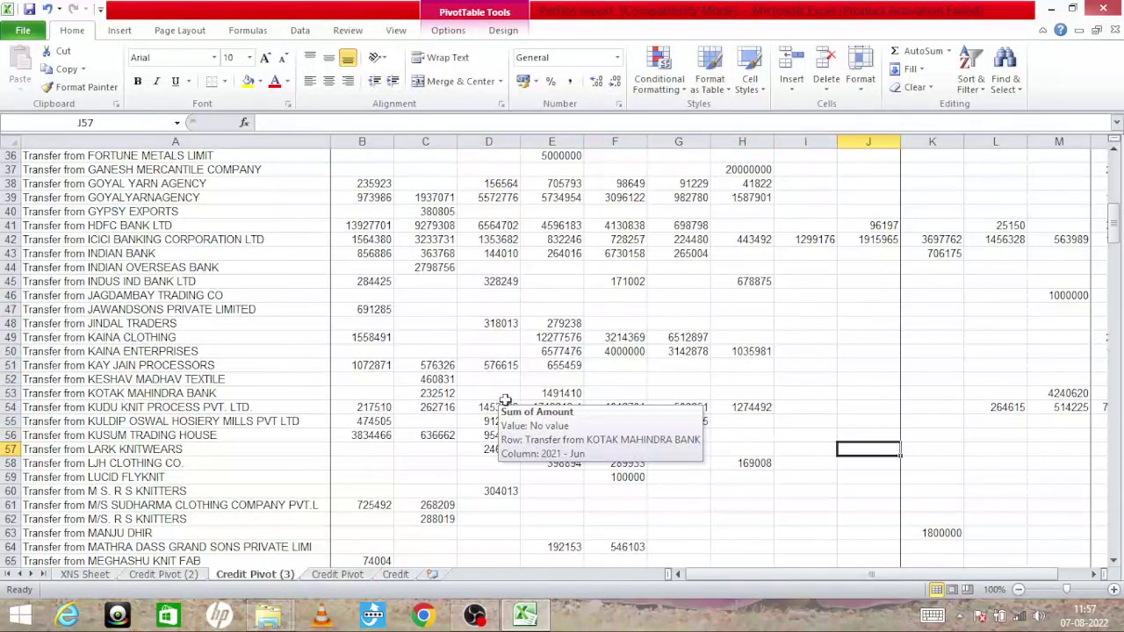
key("Left")
key("Left")
key("Left")
key("Left")
key("Left")
key("Up")
key("Up")
key("Up")
key("Up")
key("Up")
key("Up")
key("Up")
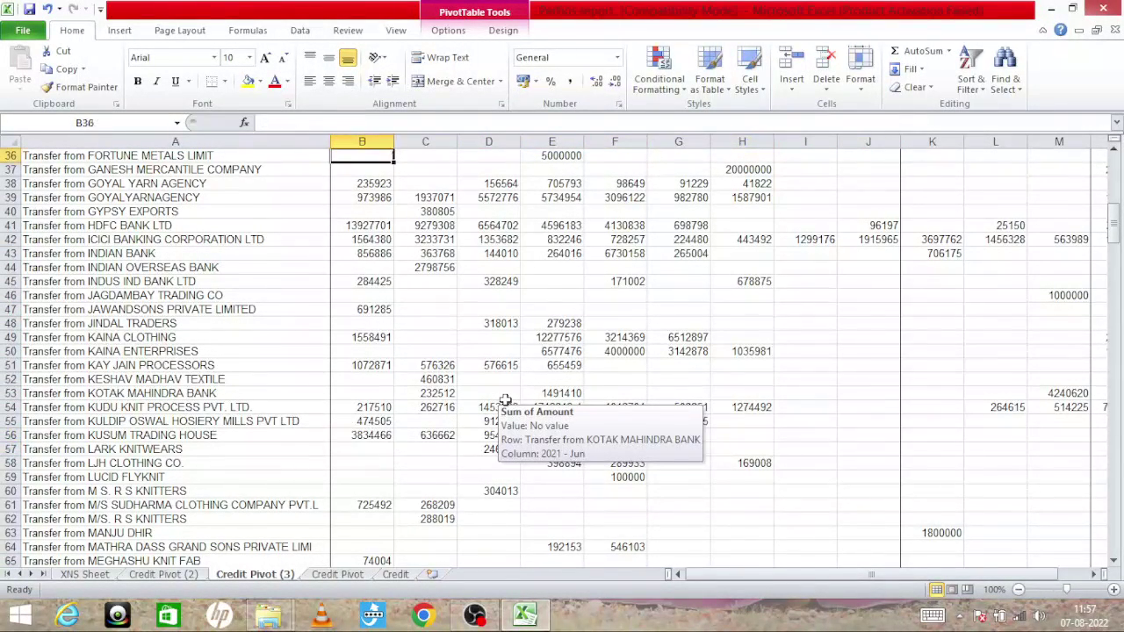
key("Up")
key("Up")
key("Up")
key("Up")
key("Up")
key("Up")
key("Down")
key("Down")
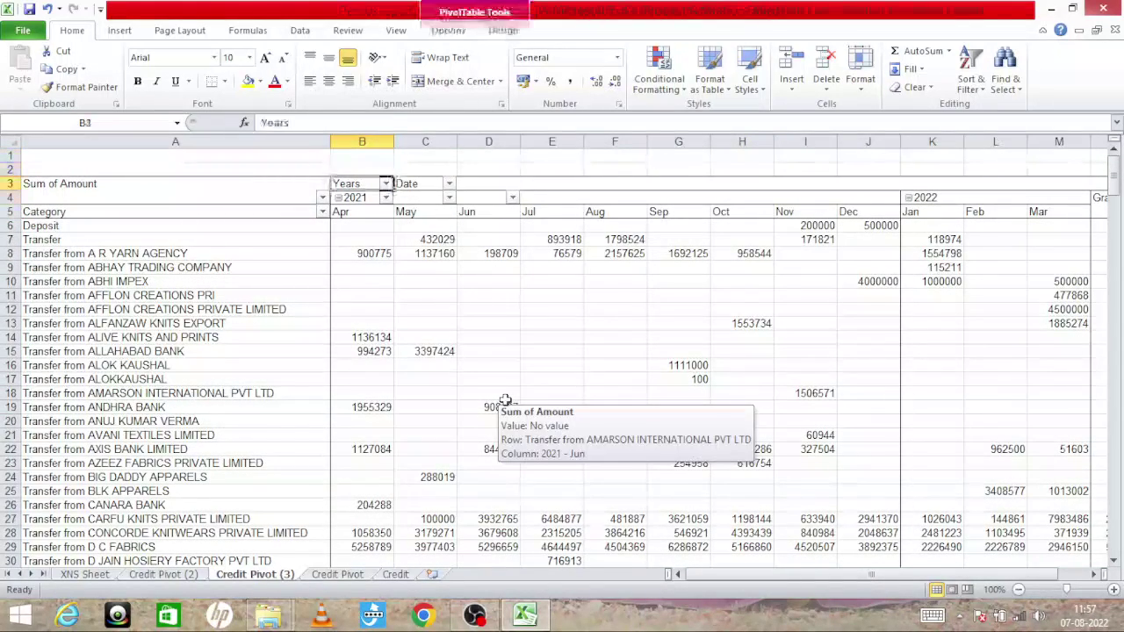
key("Down")
key("Down")
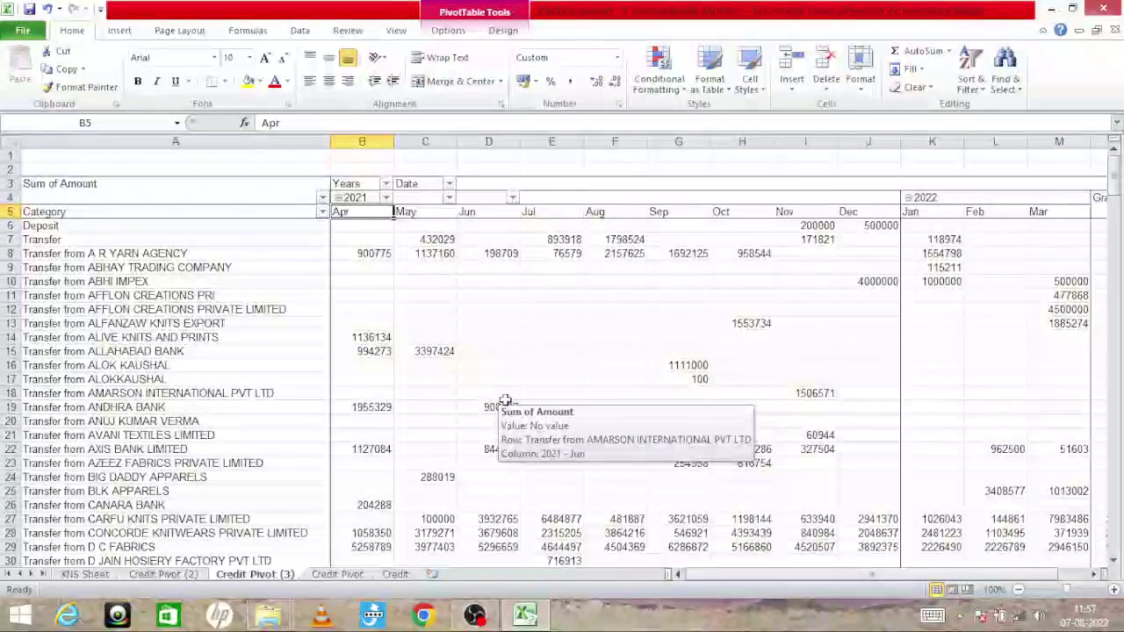
Review amounts in the top category rows and down the August column, ending at ALLAHABAD BANK.
key("Down")
key("Down")
key("Down")
key("Right")
key("Down")
key("Down")
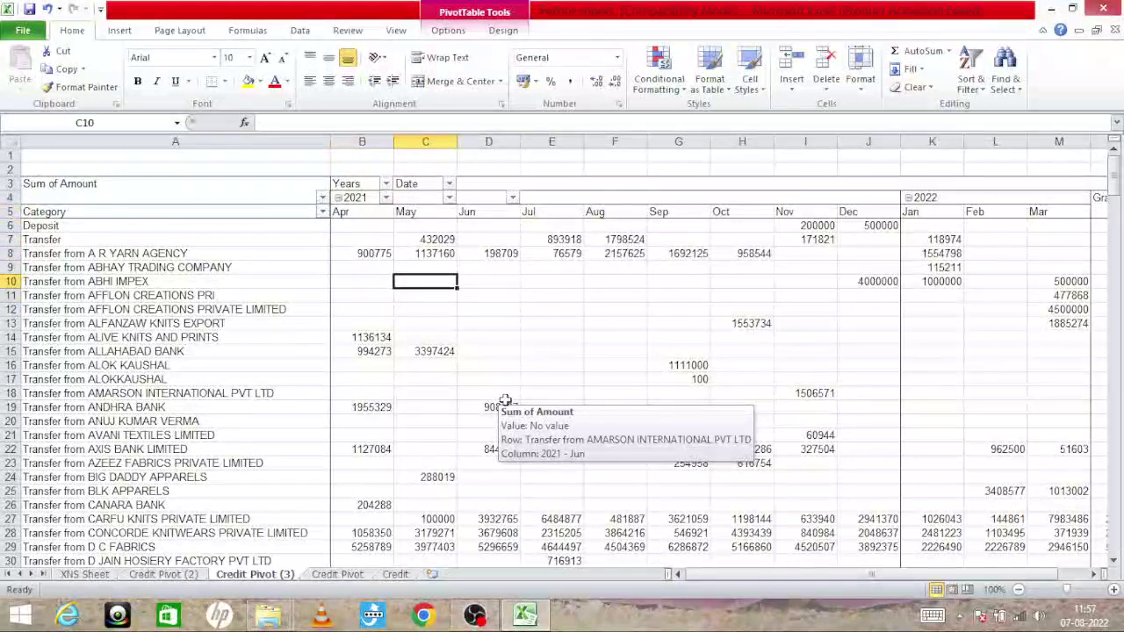
key("Left")
key("Down")
key("Down")
key("Right")
key("Right")
key("Right")
key("Right")
key("Right")
key("Right")
key("Left")
key("Left")
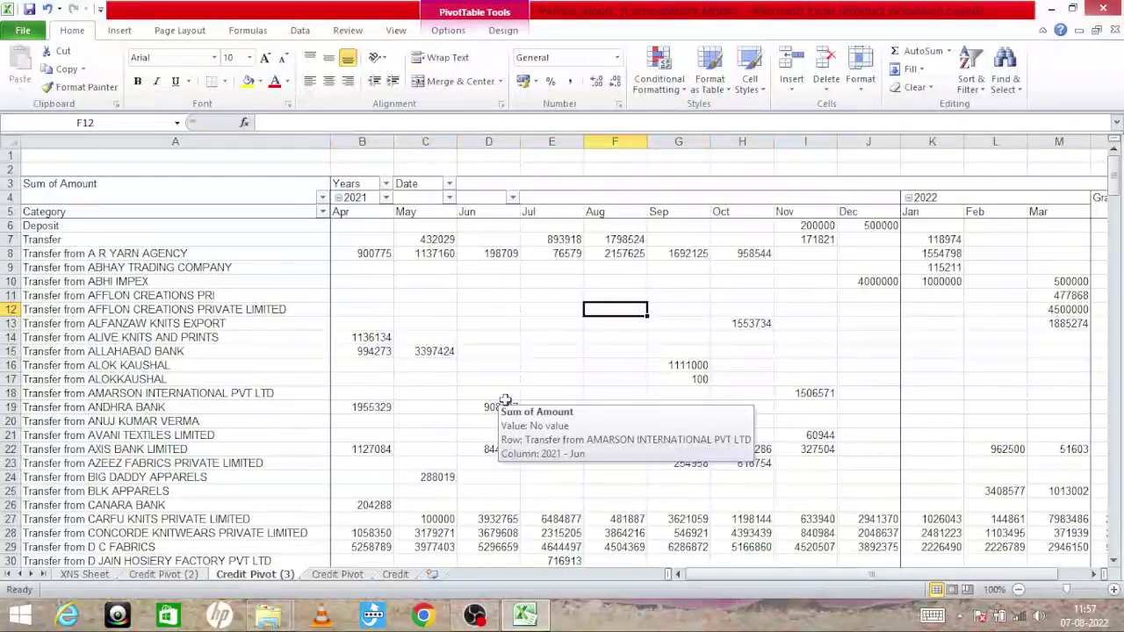
key("Left")
key("Left")
key("Left")
key("Left")
key("Right")
key("Right")
key("Right")
key("Right")
key("Down")
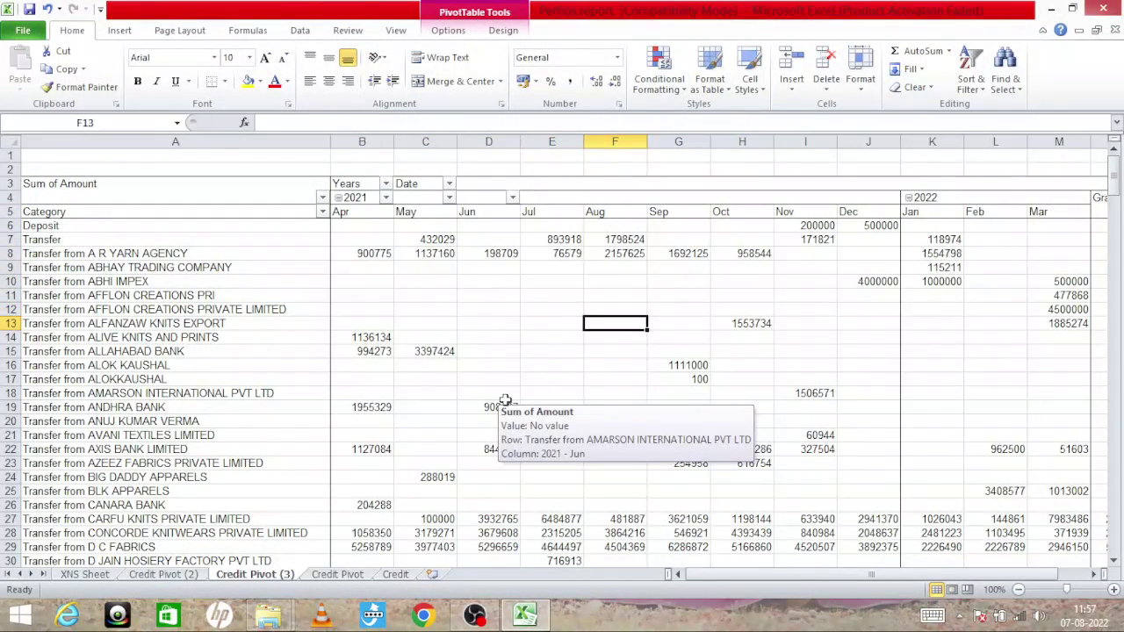
key("Down")
key("Down")
key("Down")
key("Down")
key("Down")
key("Down")
key("Down")
key("Down")
key("Down")
key("Down")
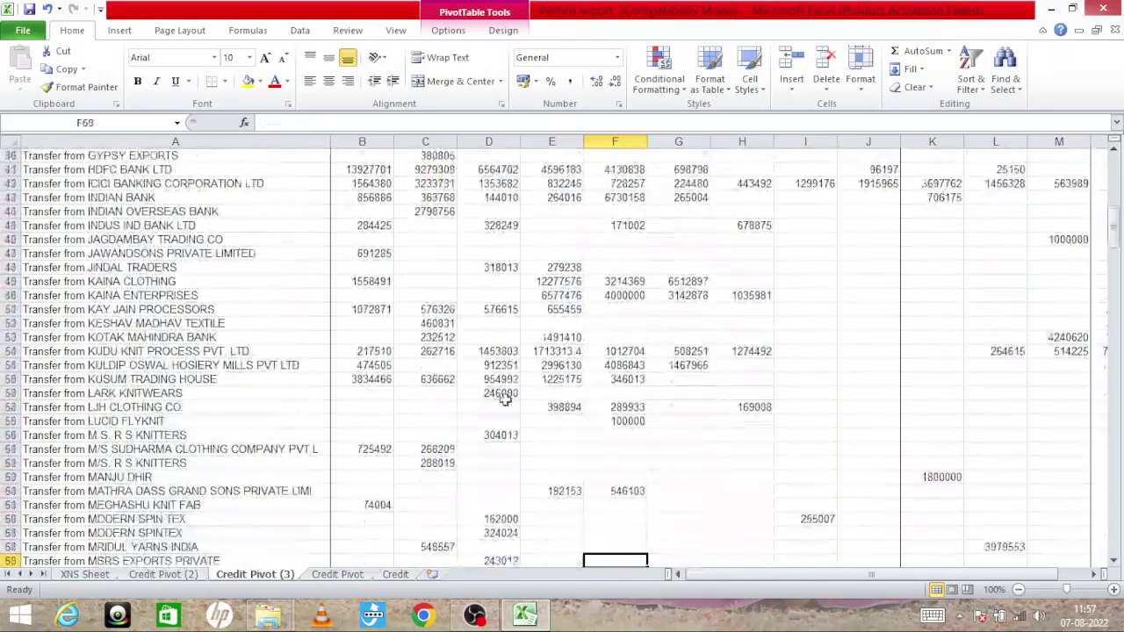
key("Down")
key("Down")
key("Down")
key("Down")
key("Down")
key("Down")
key("Down")
key("Down")
key("Down")
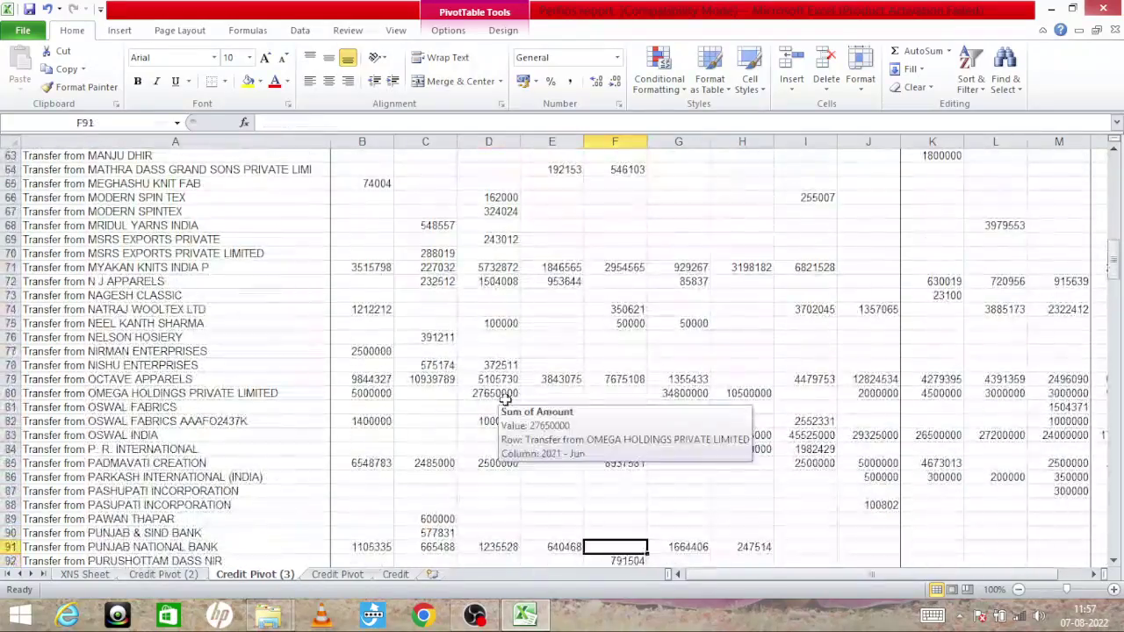
key("Up")
key("Up")
key("Up")
key("Up")
key("Up")
key("Up")
key("Up")
key("Up")
key("Up")
key("Up")
key("Up")
key("Up")
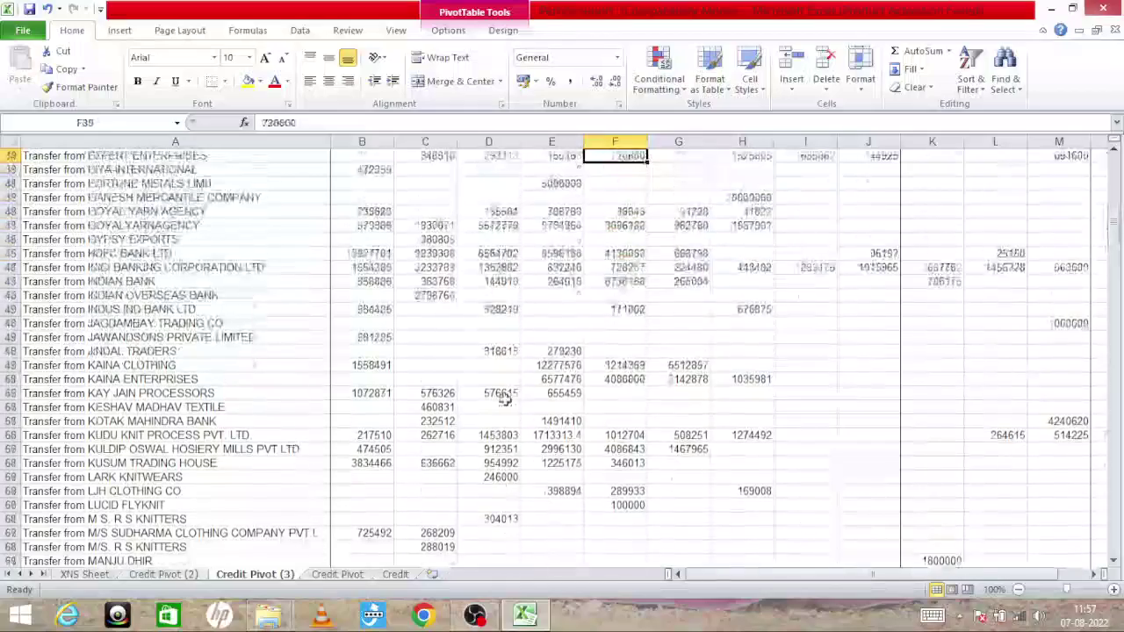
key("Up")
key("Up")
key("Up")
key("Up")
key("Up")
key("Up")
key("Up")
key("Up")
key("Up")
key("Up")
key("Down")
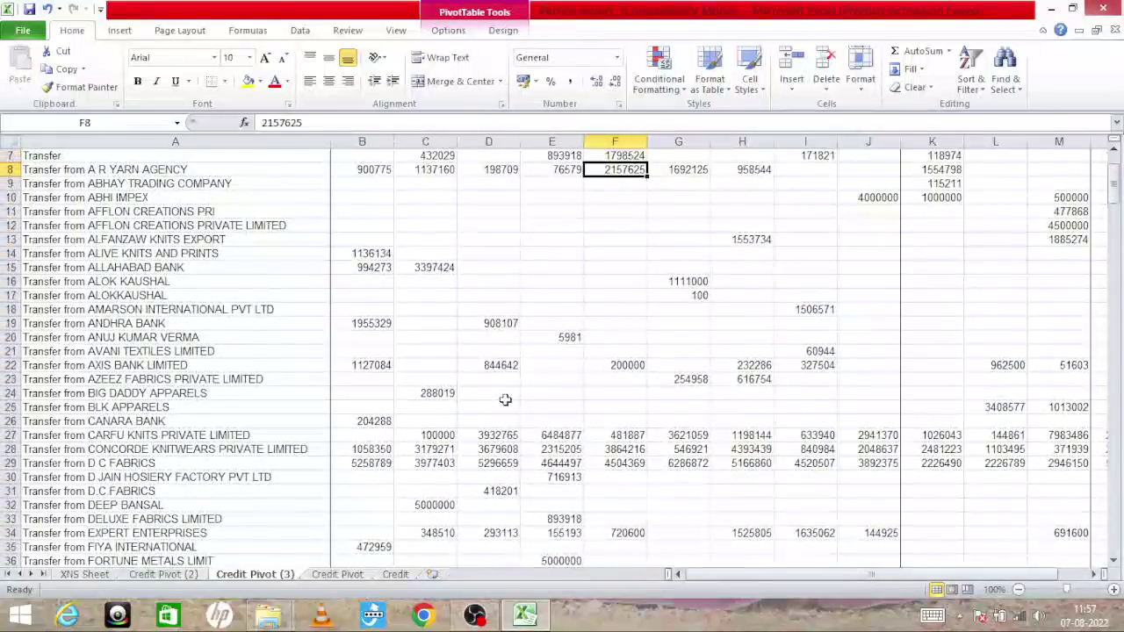
key("Down")
key("Down")
key("Down")
key("Down")
key("Down")
key("Left")
key("Left")
key("Left")
key("Left")
key("Down")
key("Right")
key("Right")
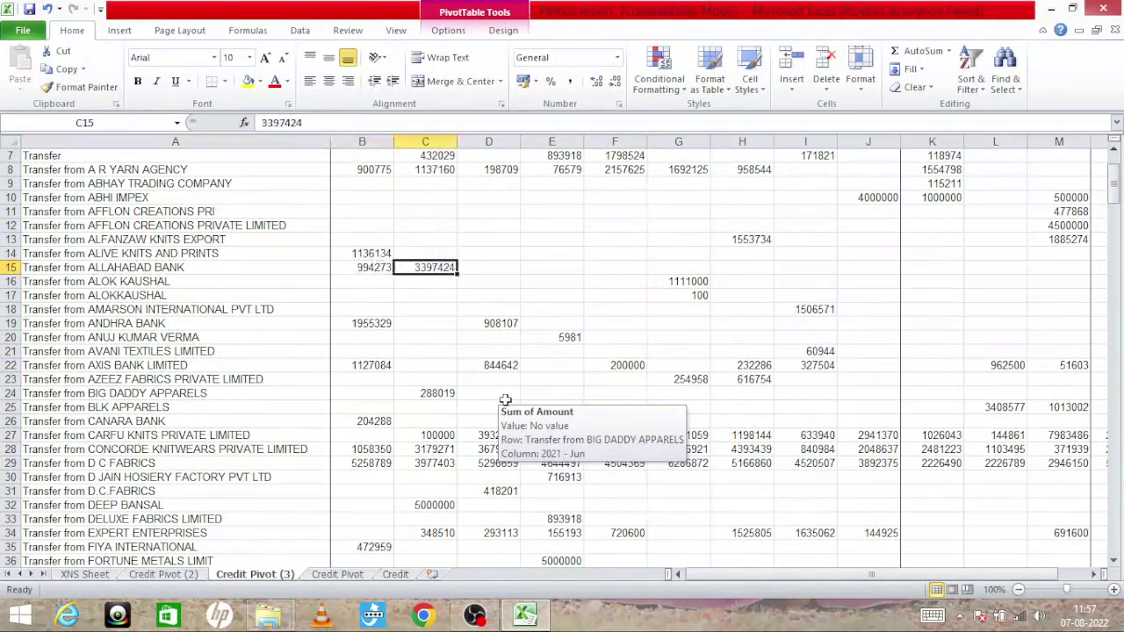
key("Left")
key("Left")
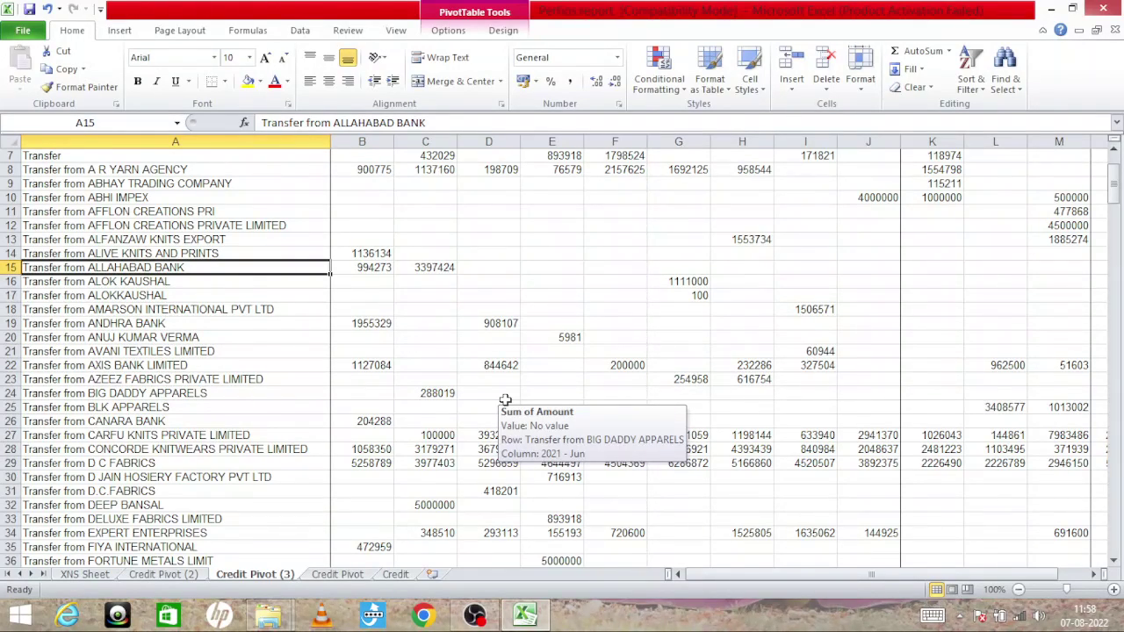
Return to the top of the category list and check ALLAHABAD BANK's May 2021 amount.
key("Up")
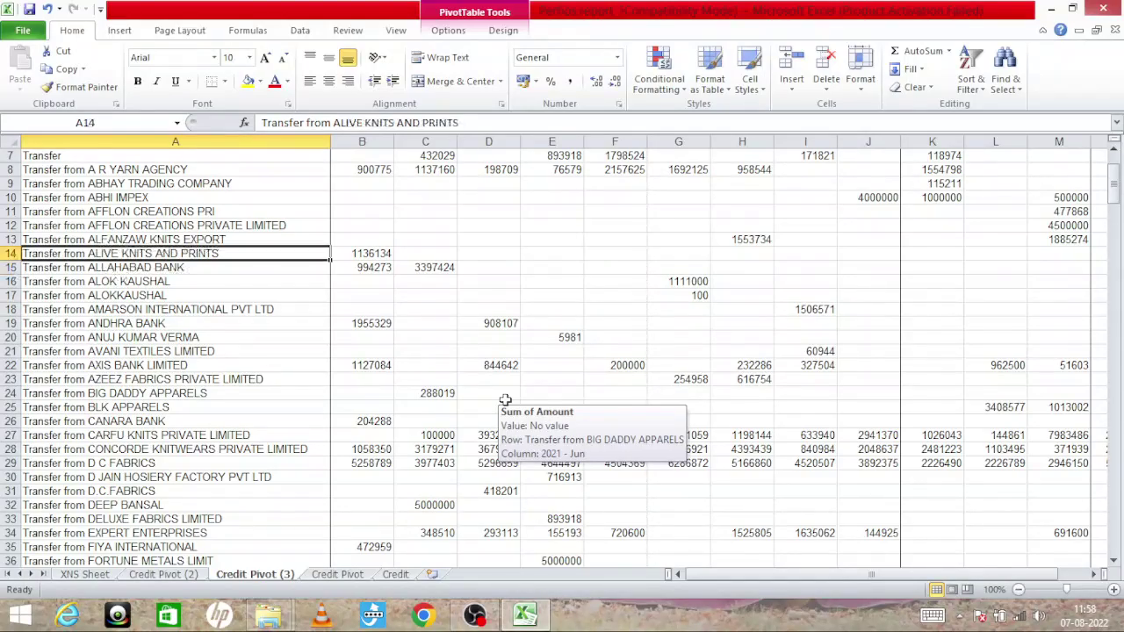
key("Up")
key("Up")
key("Up")
key("Up")
key("Up")
key("Up")
key("Down")
key("Down")
key("Down")
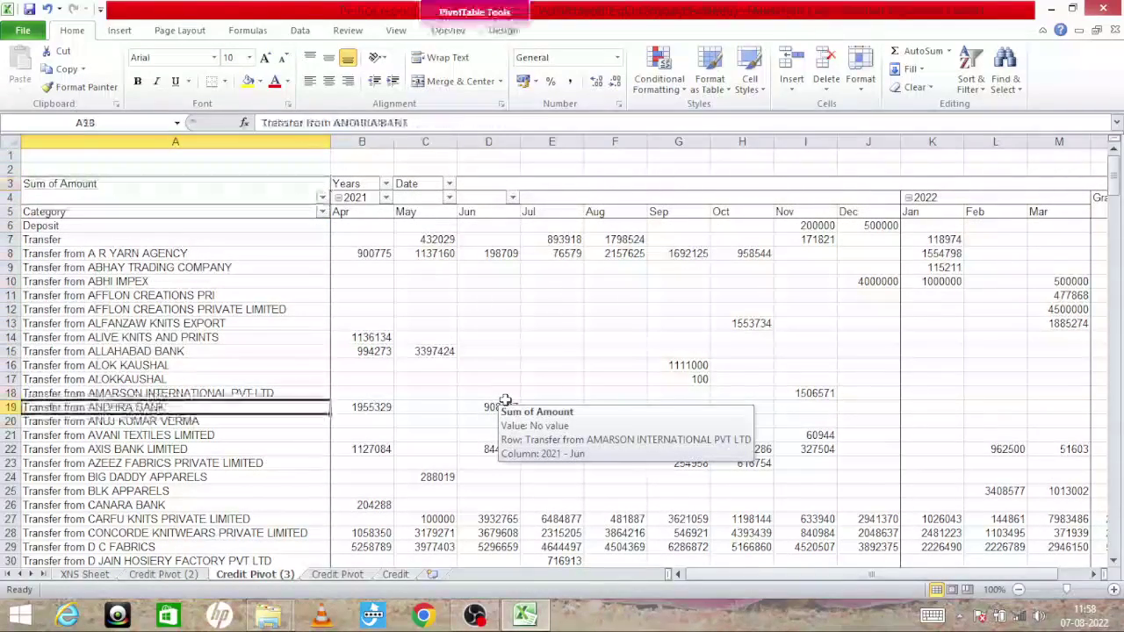
key("Down")
key("Down")
key("Down")
key("Down")
key("Down")
key("Down")
key("Down")
key("Down")
key("Down")
key("Up")
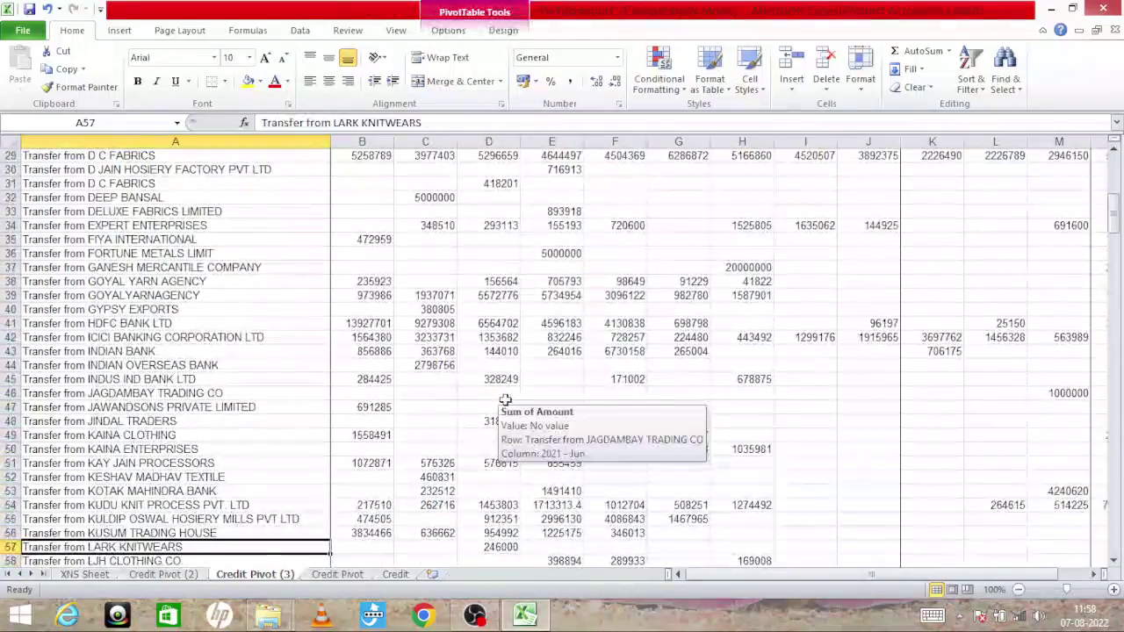
key("Up")
key("Up")
key("Up")
key("Up")
key("Up")
key("Up")
key("Up")
key("Up")
key("Up")
key("Up")
key("Up")
key("Up")
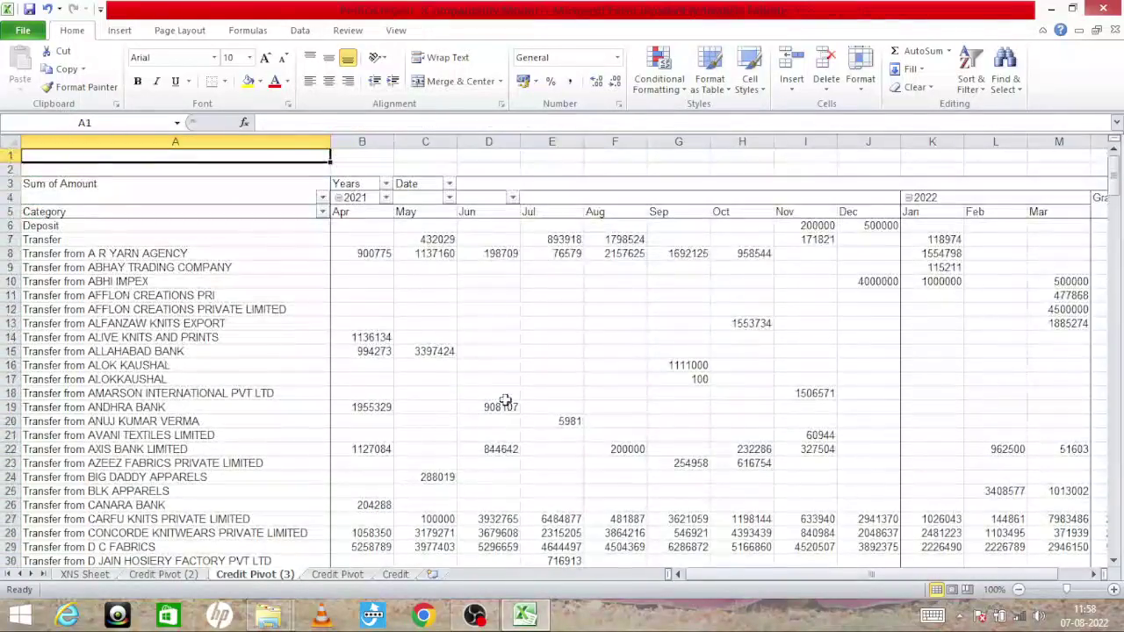
key("Down")
key("Down")
key("Down")
key("Down")
key("Down")
key("Down")
key("Down")
key("Down")
key("Down")
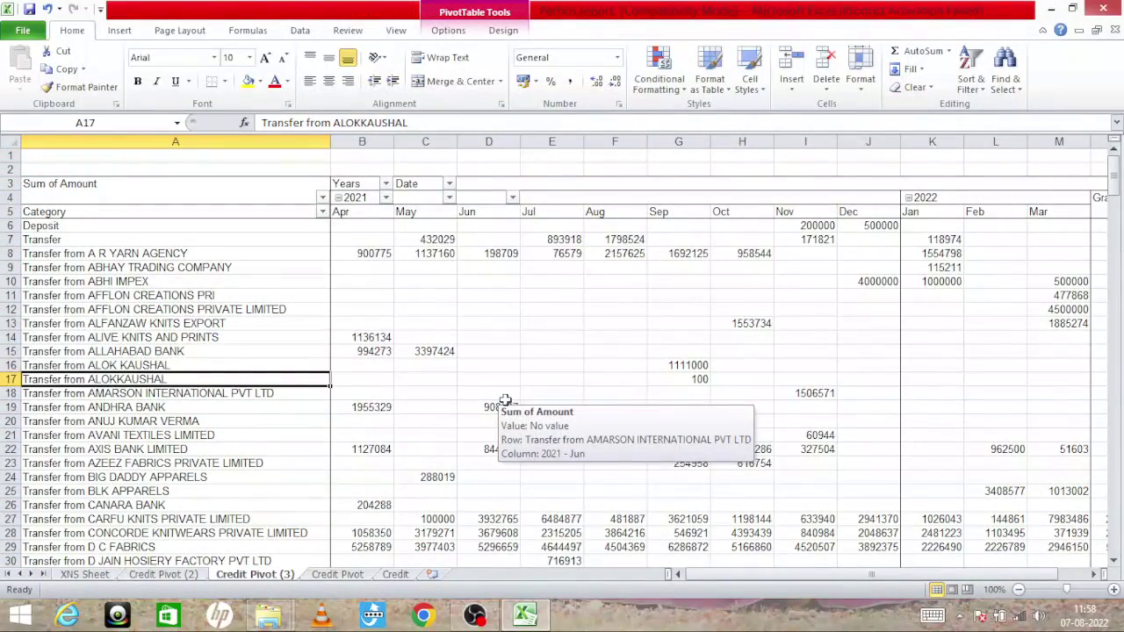
key("Up")
key("Up")
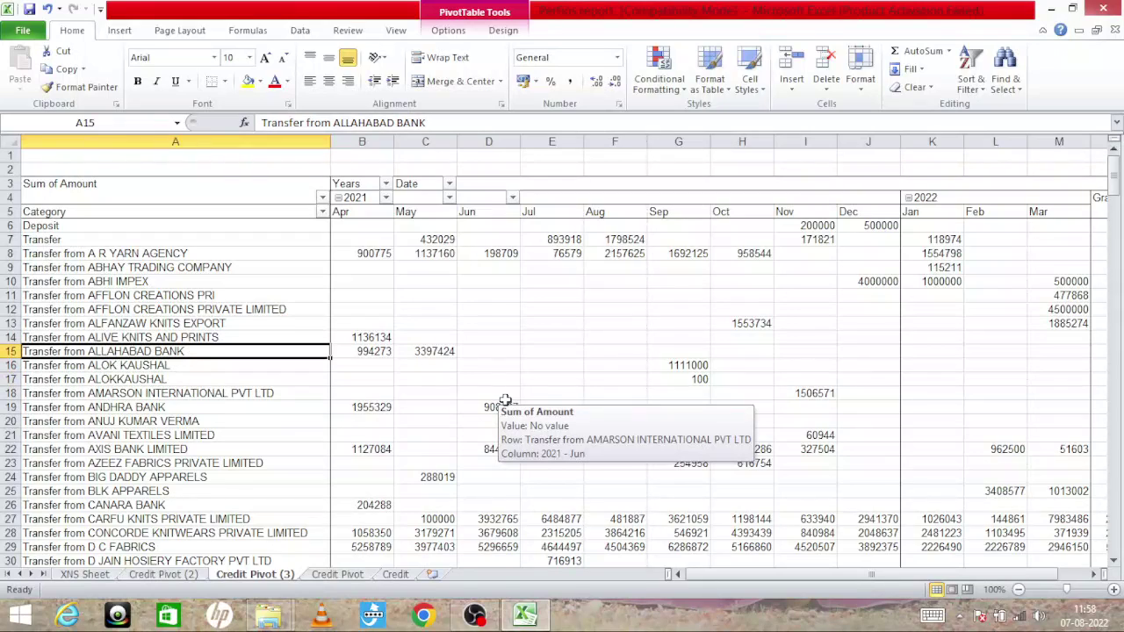
key("Right")
key("Right")
key("Left")
key("Left")
key("Right")
key("Right")
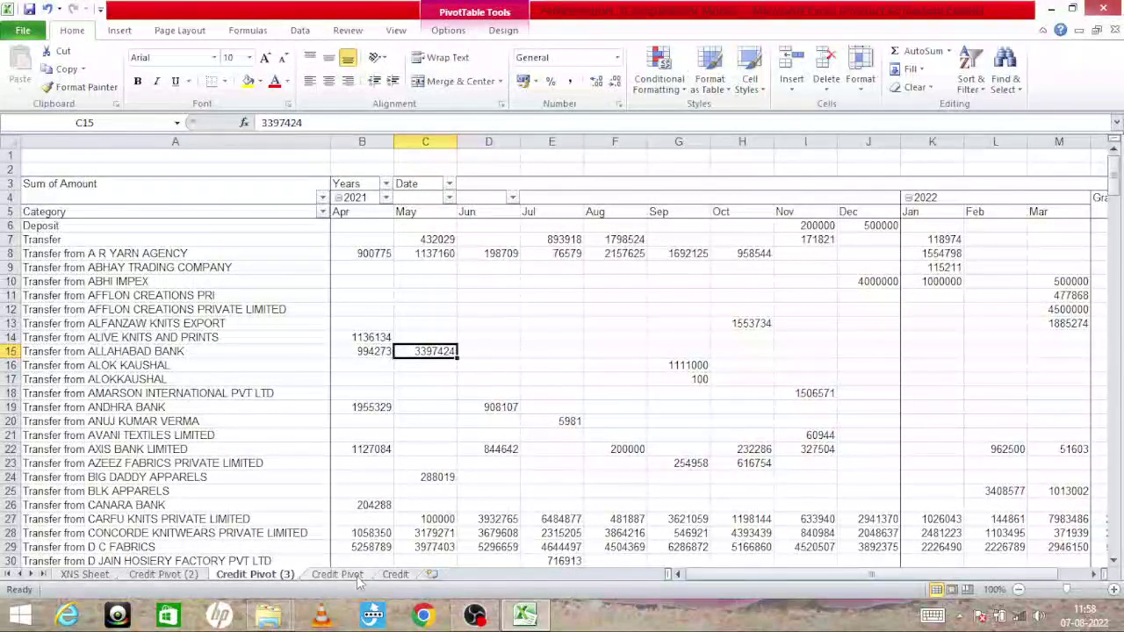
left_click(338, 574)
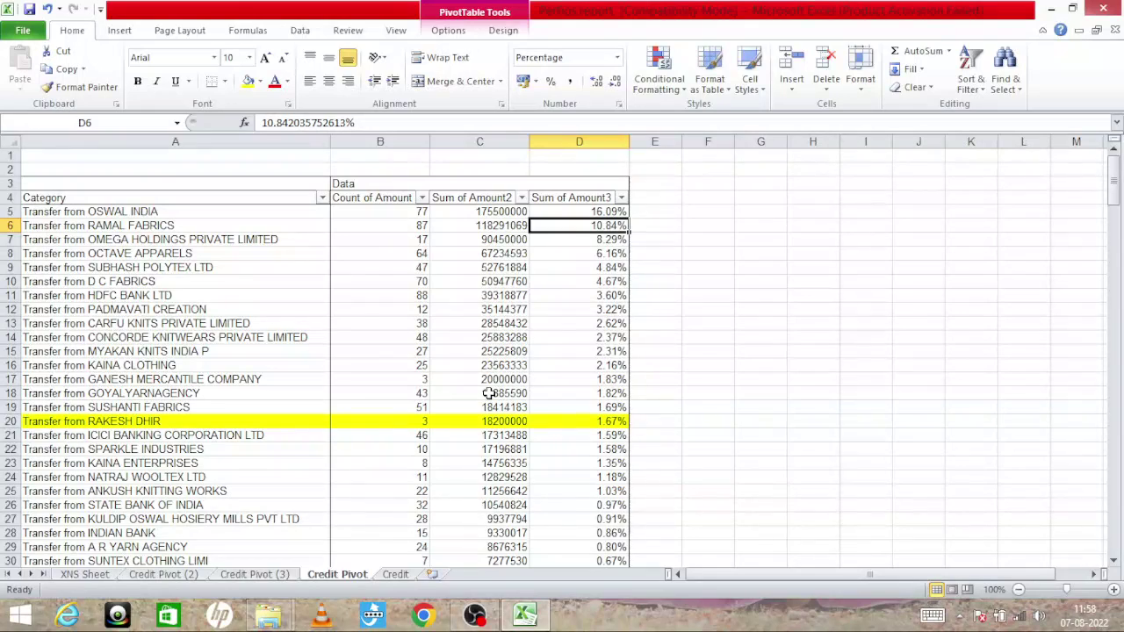
mouse_move(488, 393)
left_click(195, 574)
left_click(255, 574)
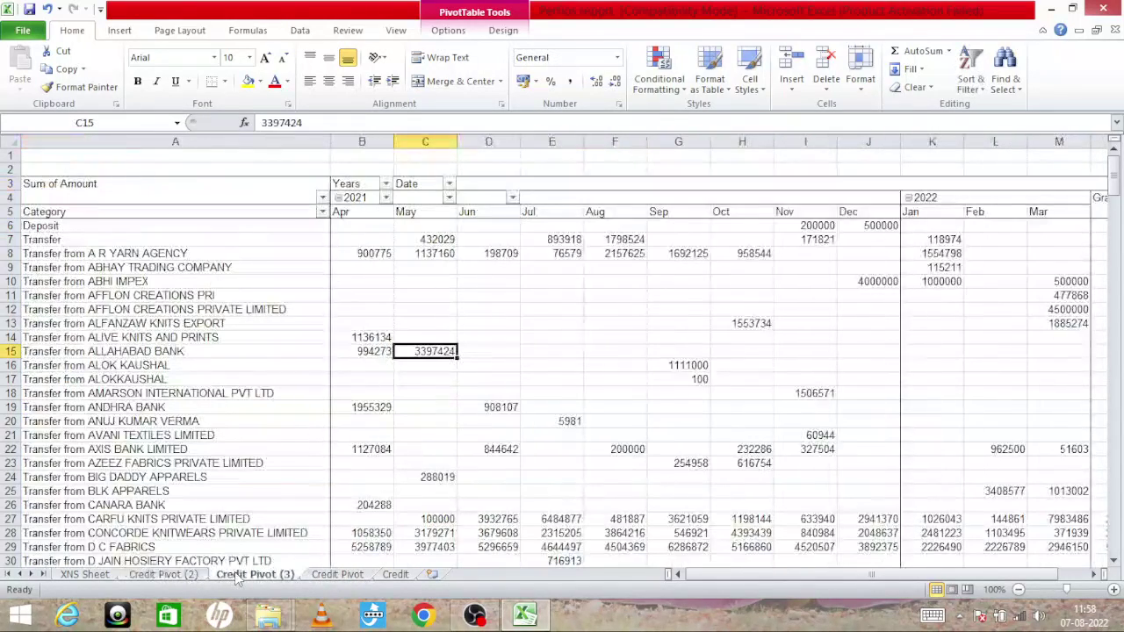
mouse_move(502, 389)
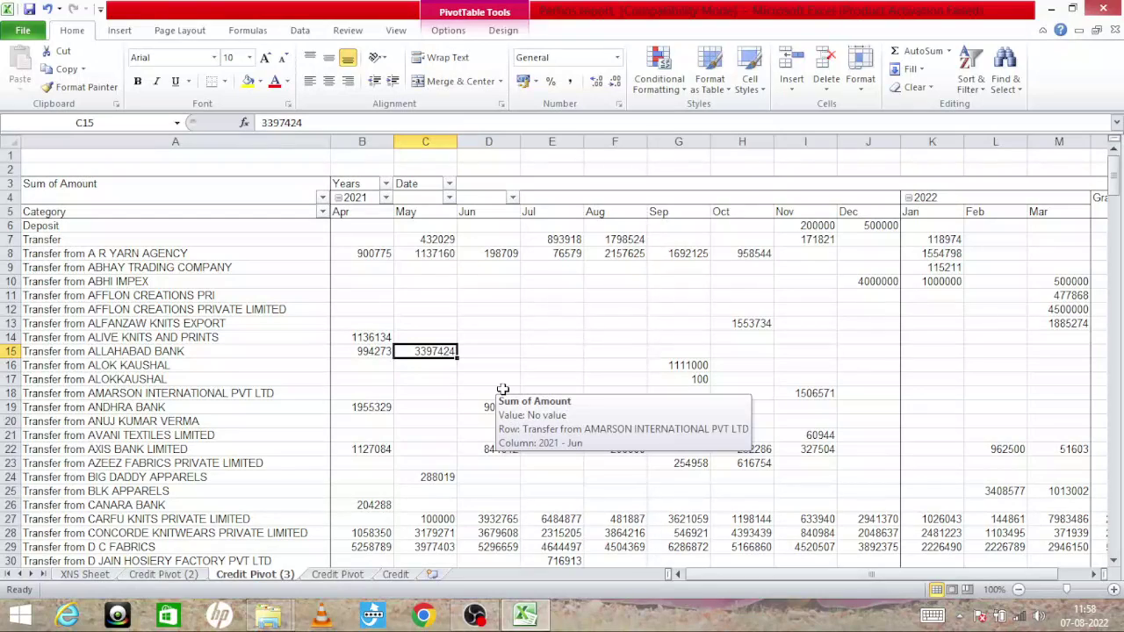
left_click(173, 426)
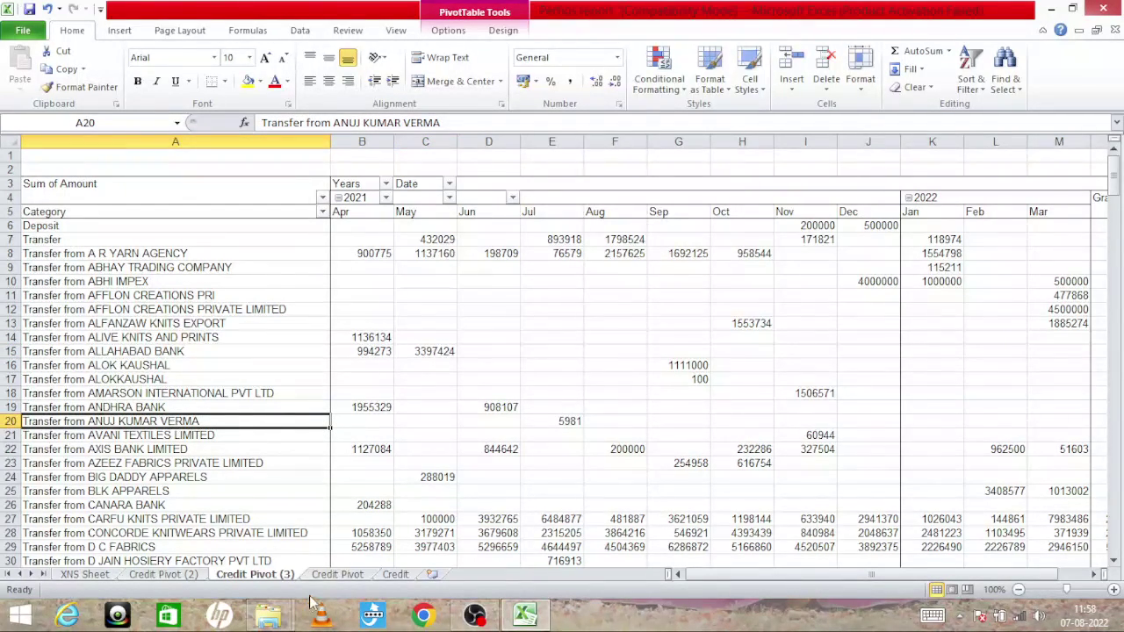
left_click(360, 575)
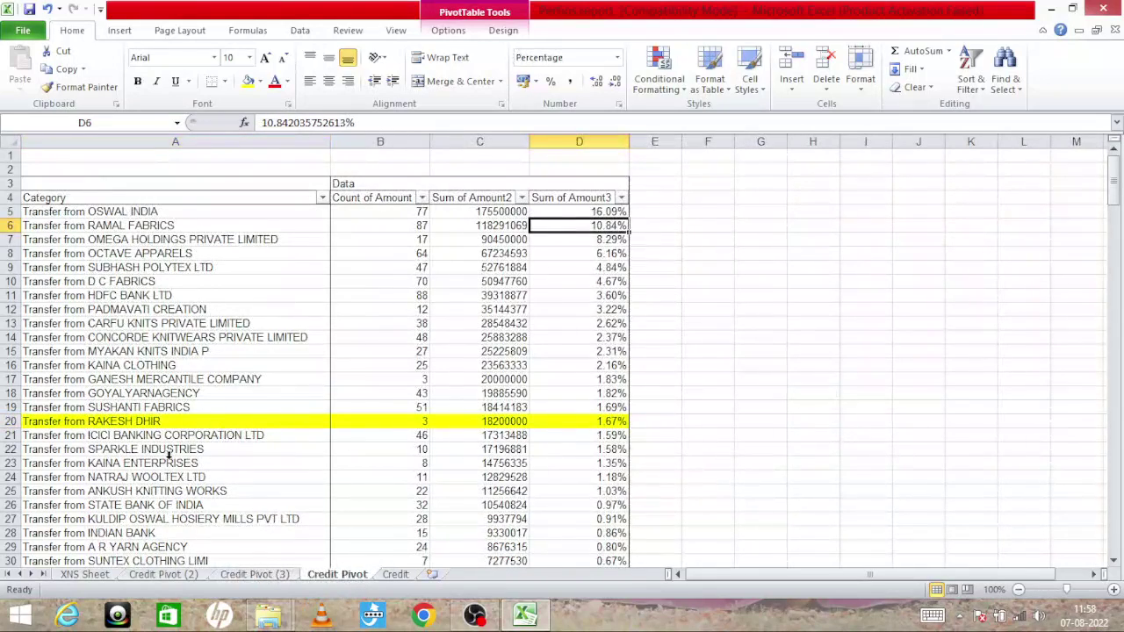
left_click(172, 267)
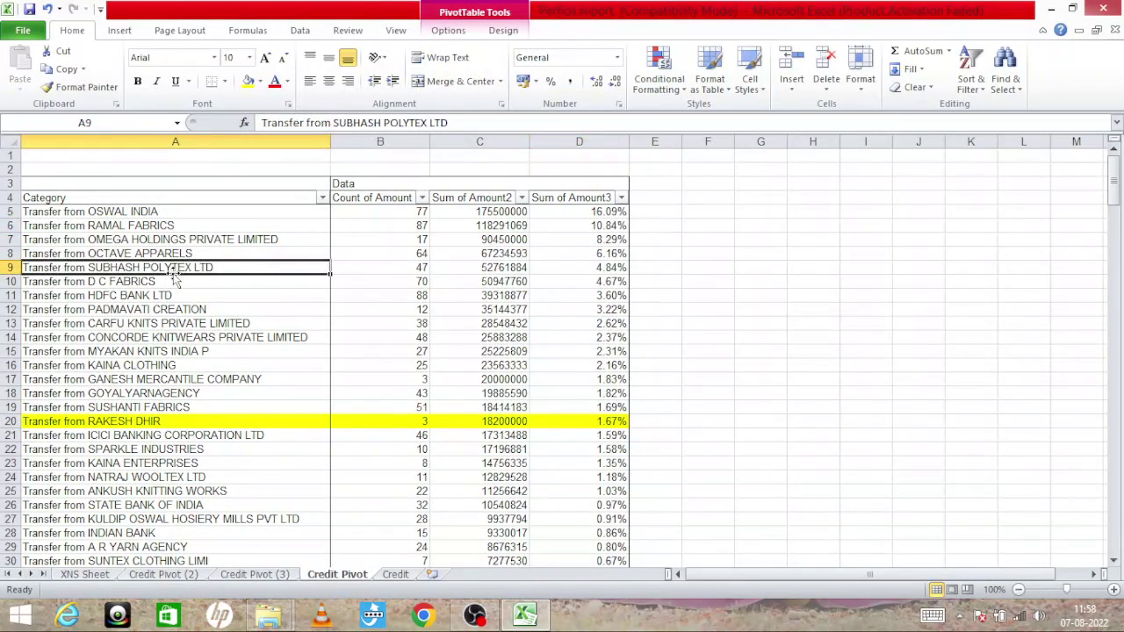
key("Right")
key("Right")
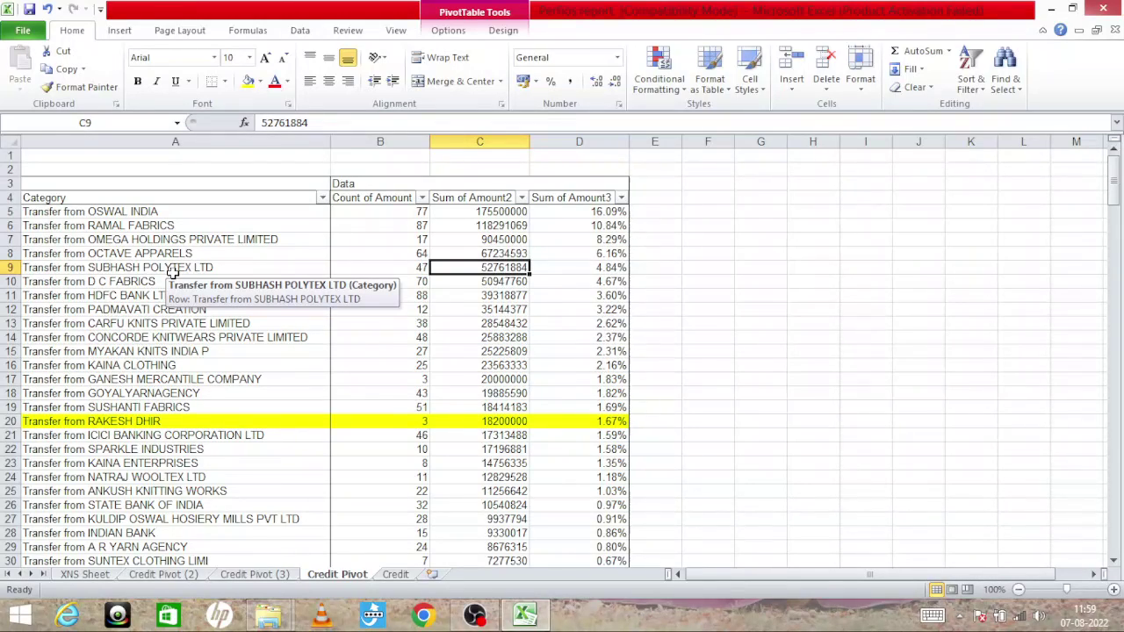
key("Left")
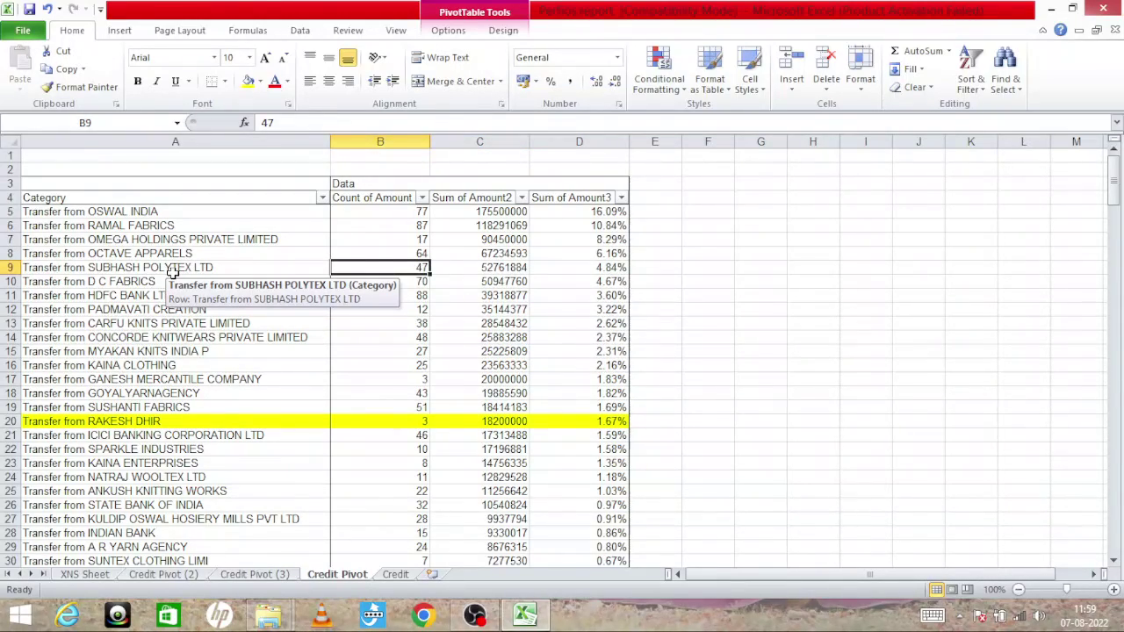
key("Right")
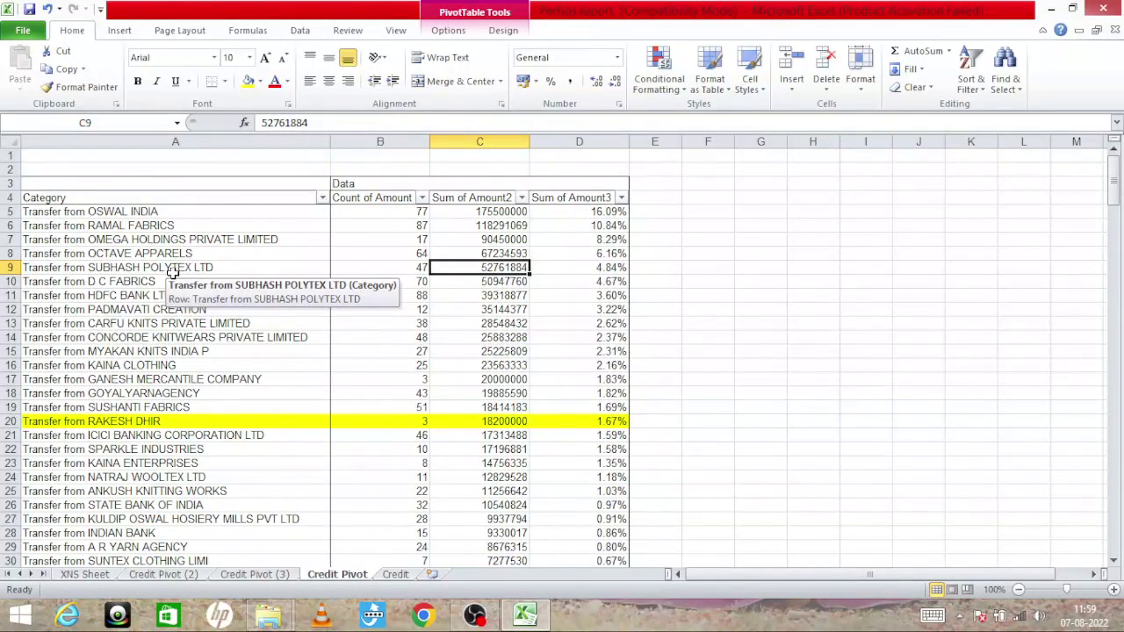
Scroll the Credit Pivot (3) category list back to cell A2, then switch to OBS Studio.
left_click(266, 576)
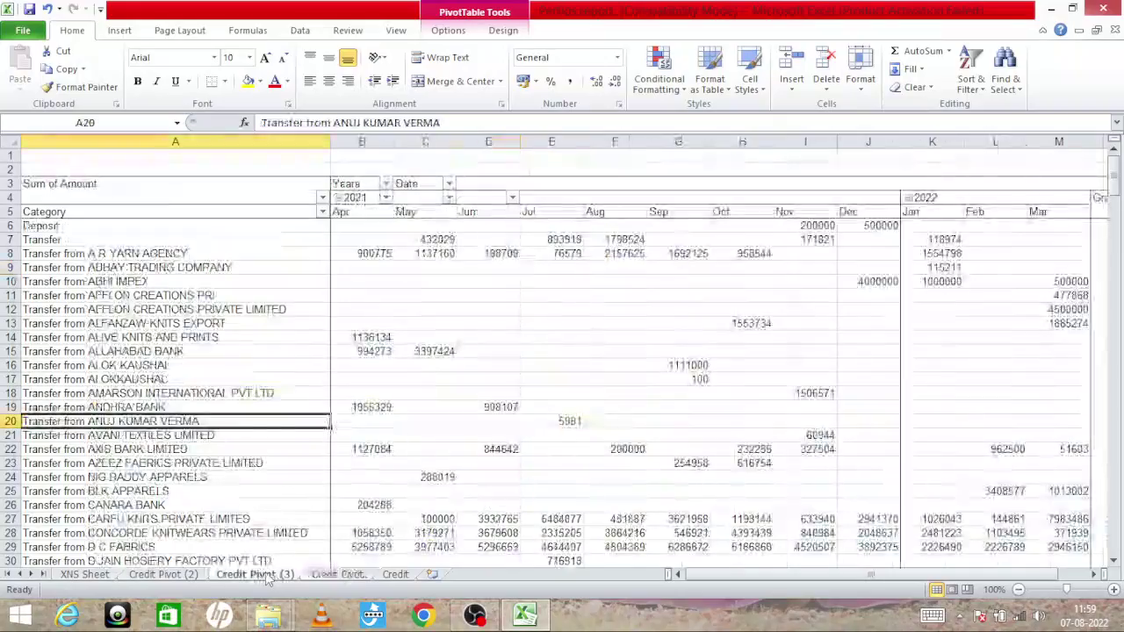
key("Down")
key("Down")
key("Down")
key("Down")
key("Down")
key("Down")
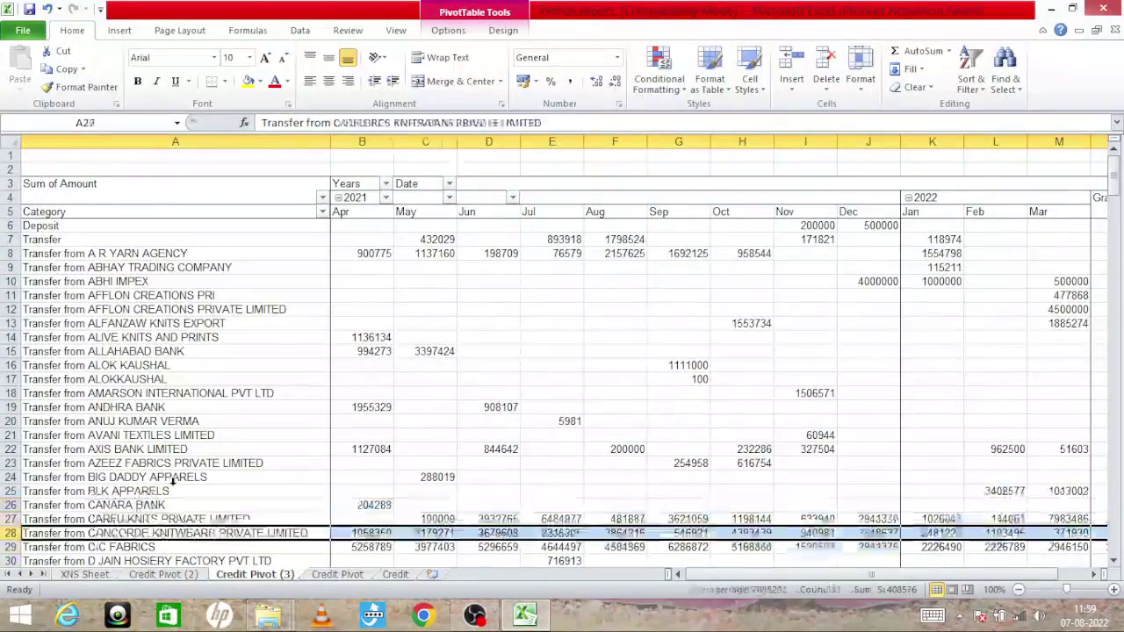
key("Down")
key("Down")
key("Down")
key("Down")
key("Down")
key("Down")
key("Down")
key("Down")
key("Down")
key("Down")
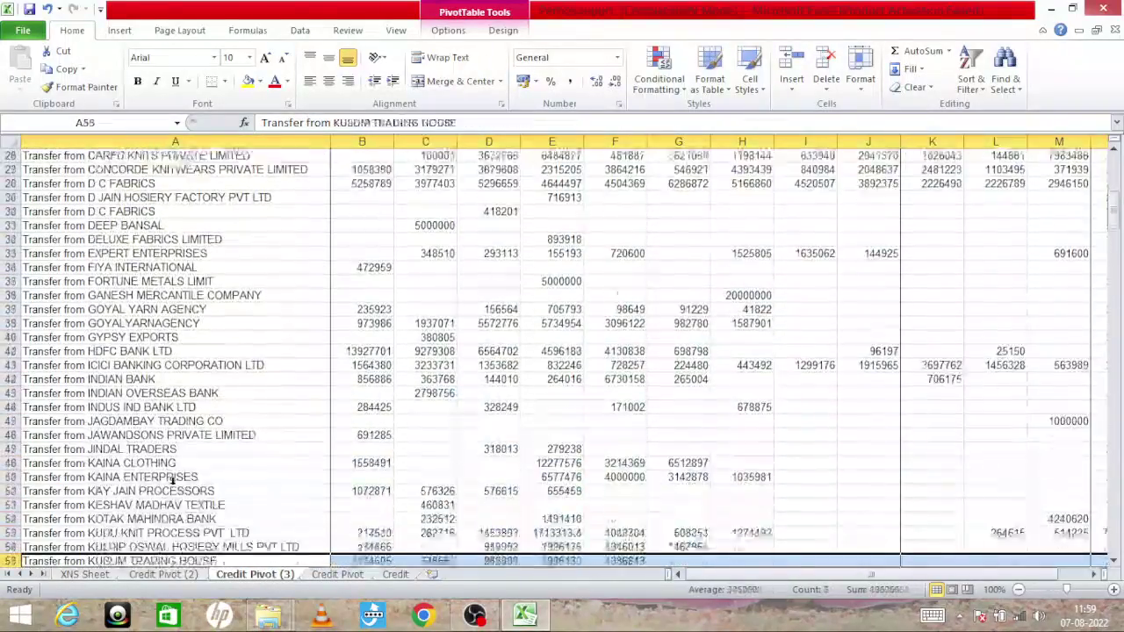
key("Down")
key("Down")
key("Down")
key("Down")
key("Down")
key("Down")
key("Down")
key("Down")
key("Down")
key("Down")
key("Down")
key("Down")
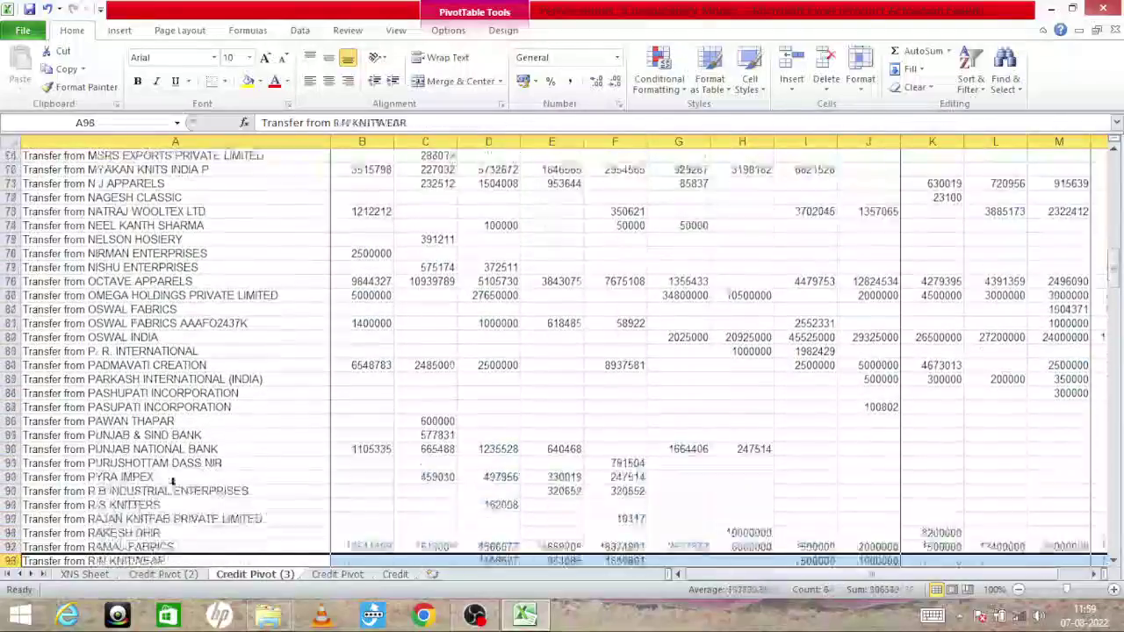
key("Down")
key("Down")
key("Down")
key("Down")
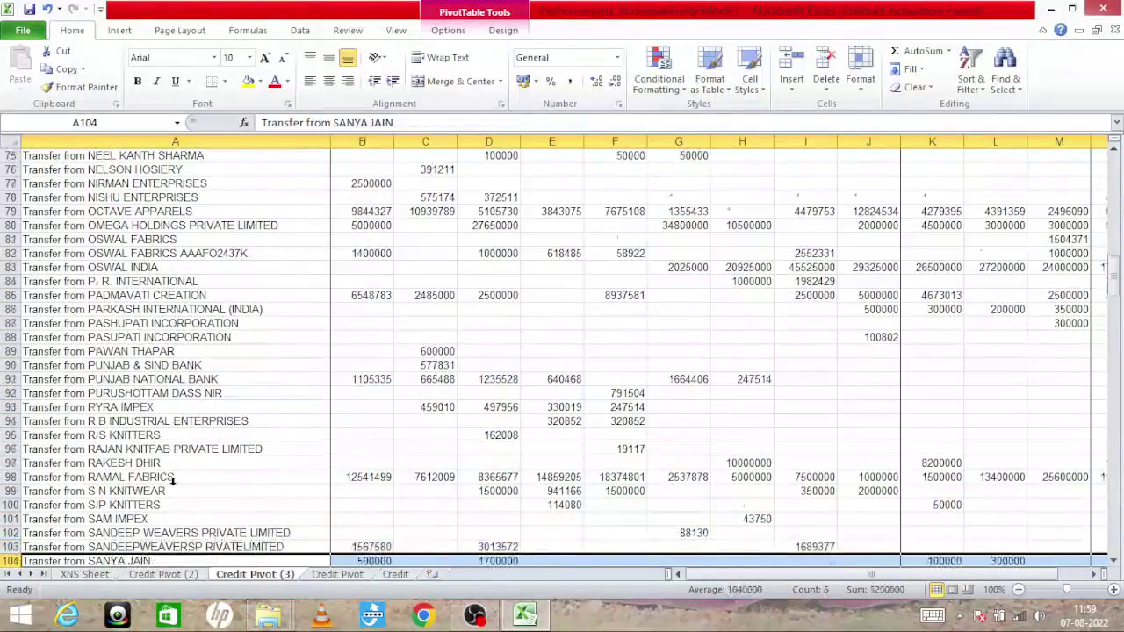
key("Down")
key("Down")
key("Down")
key("Down")
key("Down")
key("Down")
key("Down")
key("Down")
key("Down")
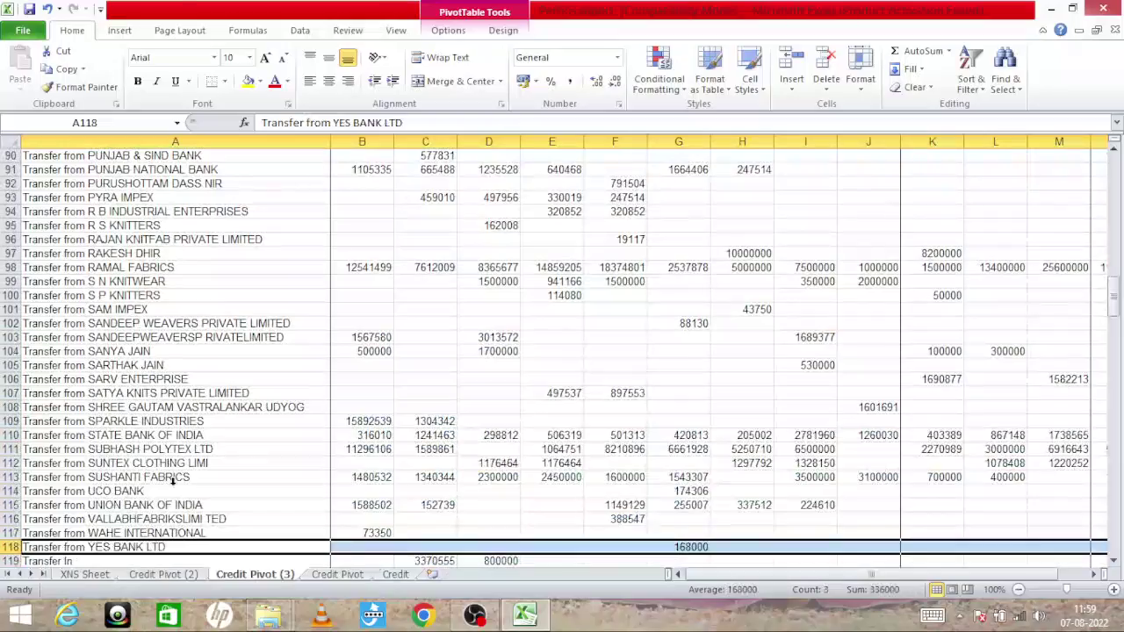
key("Up")
key("Up")
key("Up")
key("Up")
key("Up")
key("Up")
key("Up")
key("Up")
key("Up")
key("Up")
key("Up")
key("Up")
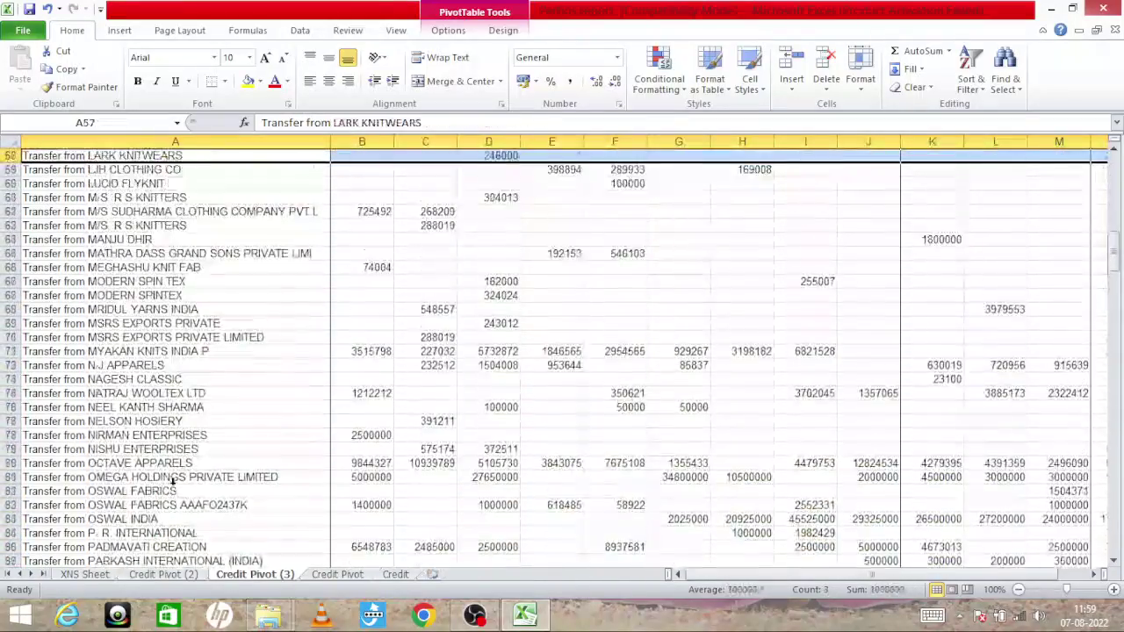
key("Up")
key("Up")
key("Up")
key("Up")
key("Up")
key("Up")
key("Up")
key("Up")
key("Up")
key("Up")
key("Up")
key("Up")
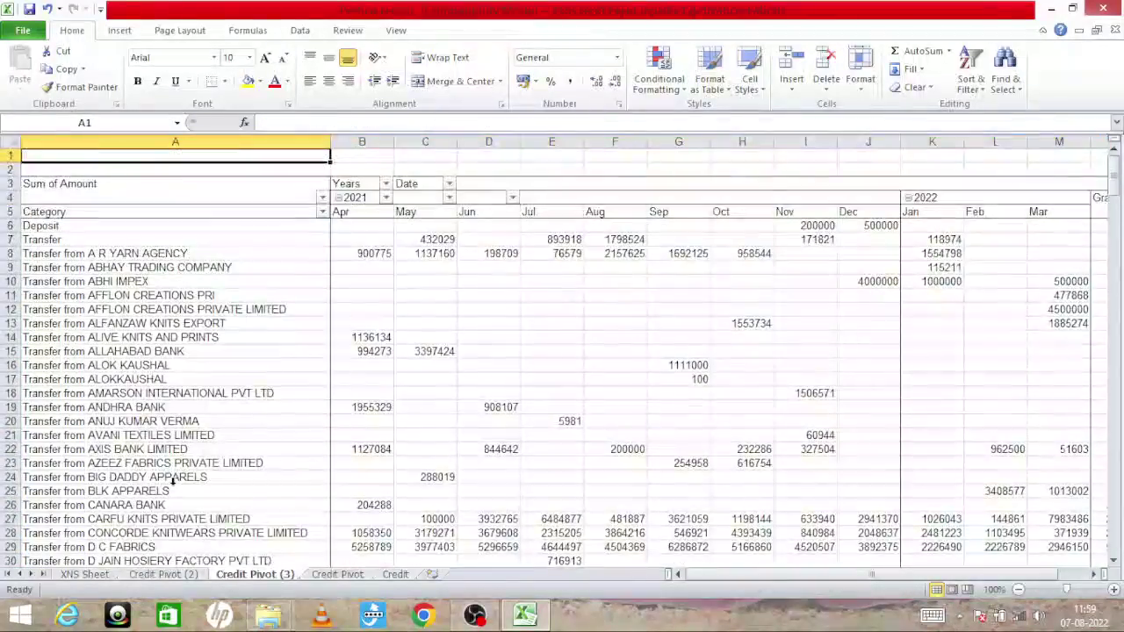
key("Down")
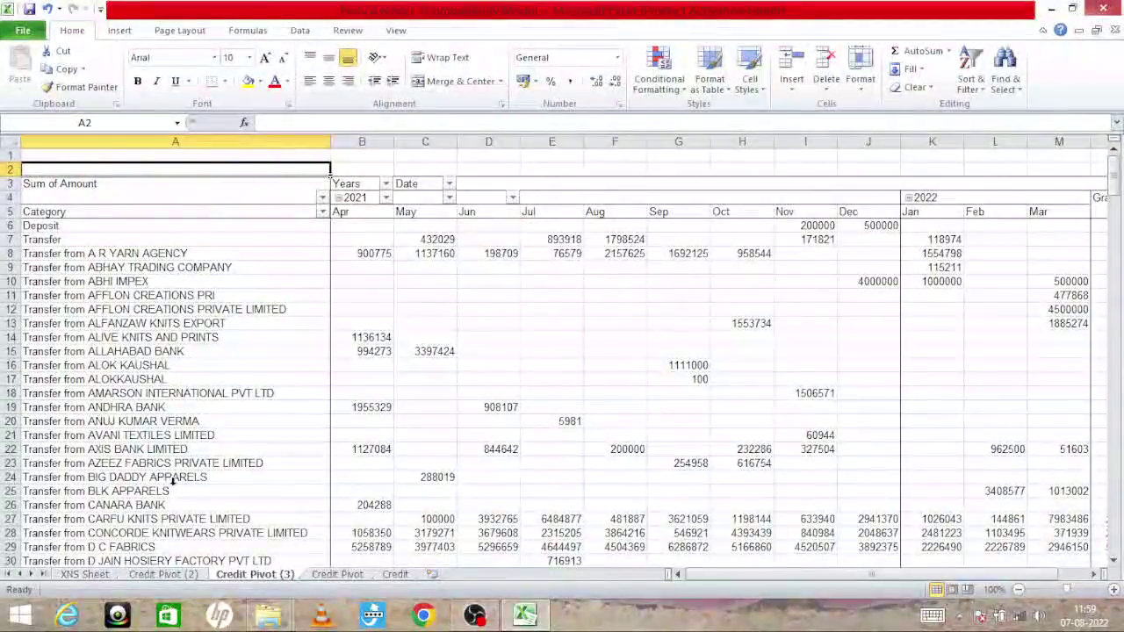
key("alt+Tab")
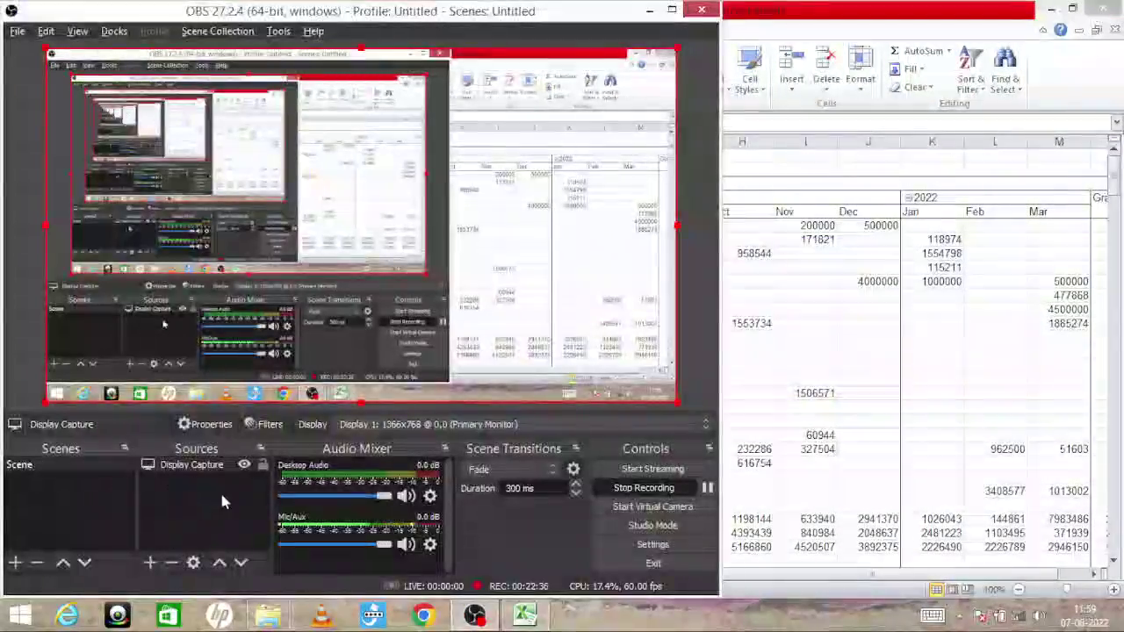